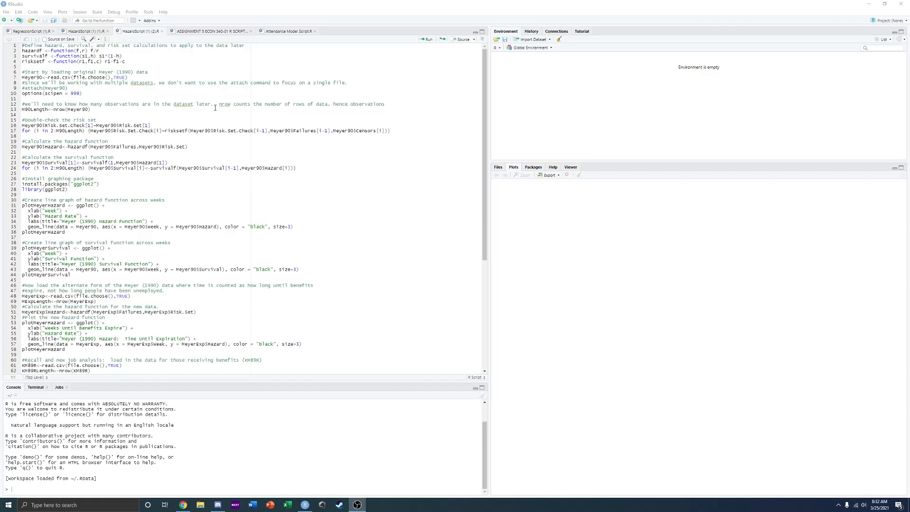
# - Clear all objects from the R environment, including hidden objects
pyautogui.click(216, 131)
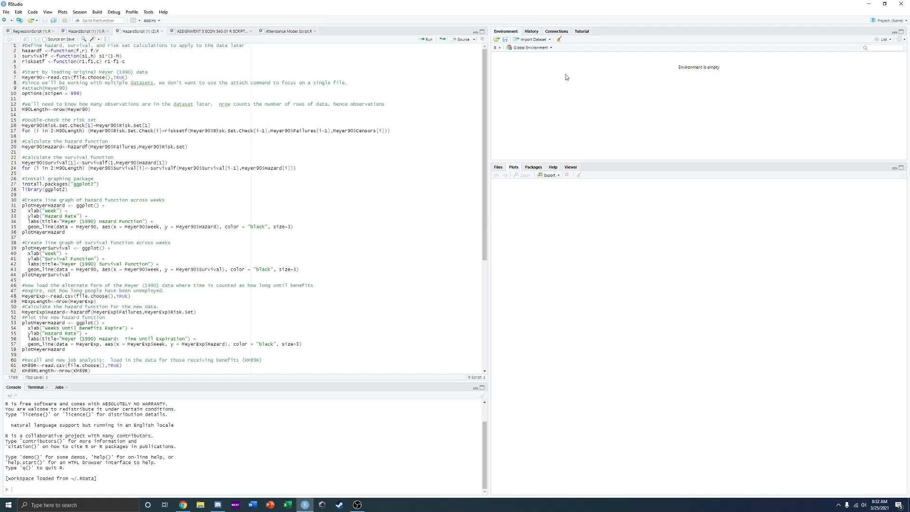
pyautogui.click(559, 39)
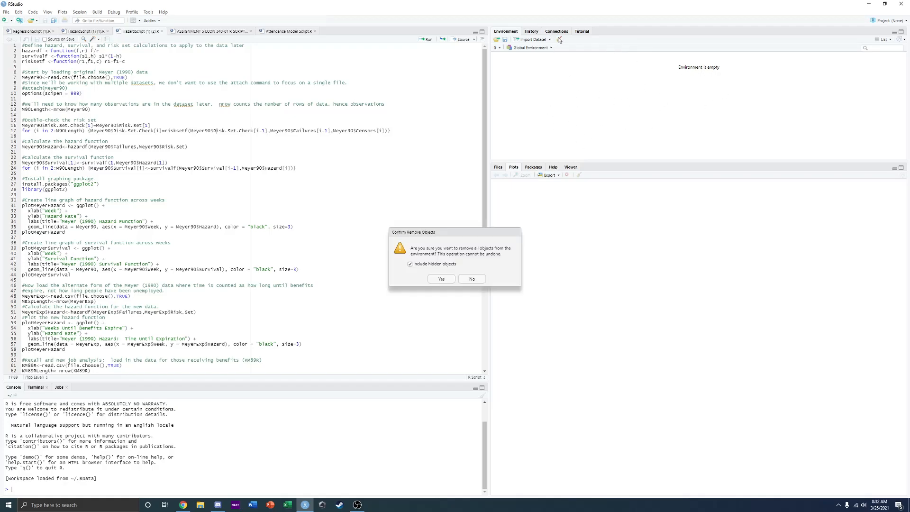
pyautogui.click(441, 279)
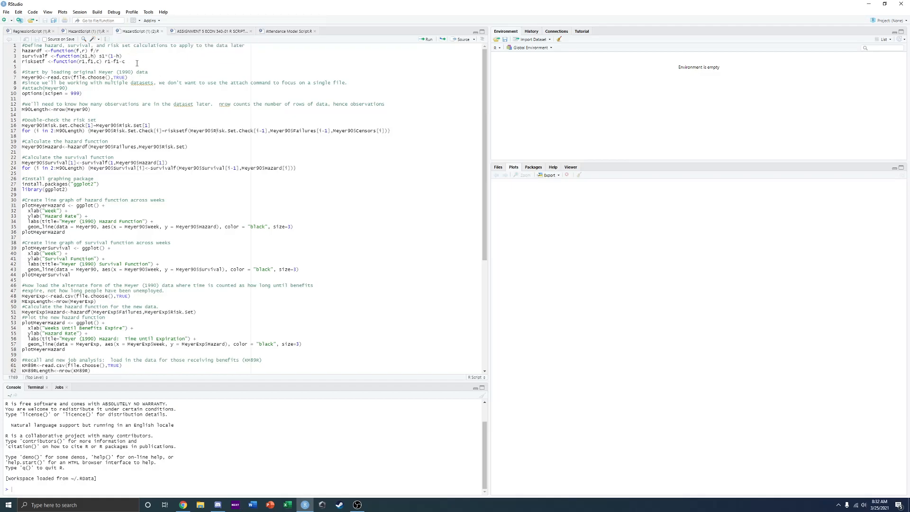
# - Run the hazardf, survivalf and risksetf function definitions on lines 2 to 4 of the hazard script
pyautogui.moveTo(136, 63); pyautogui.dragTo(22, 50)
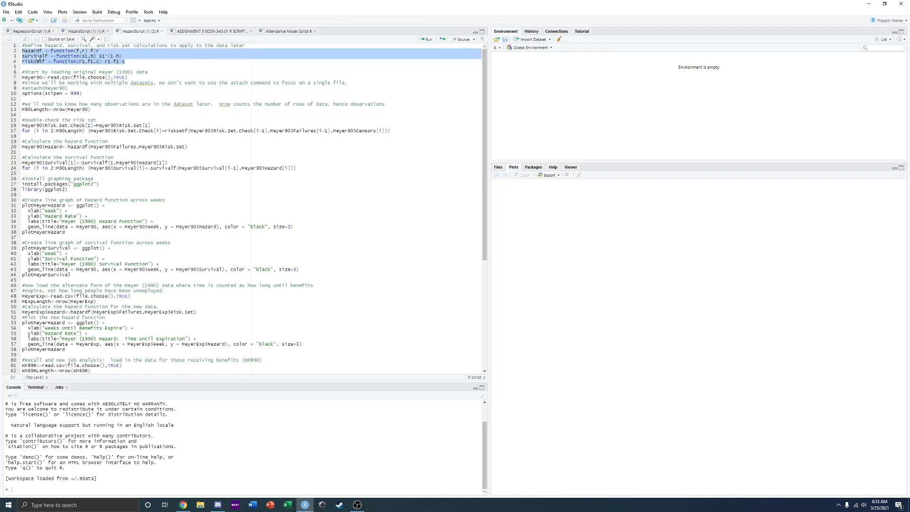
pyautogui.click(421, 40)
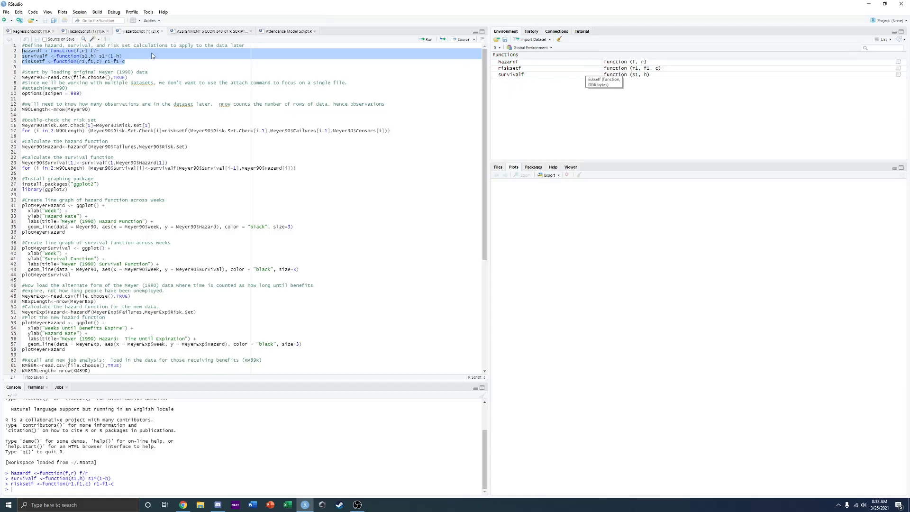
pyautogui.click(141, 63)
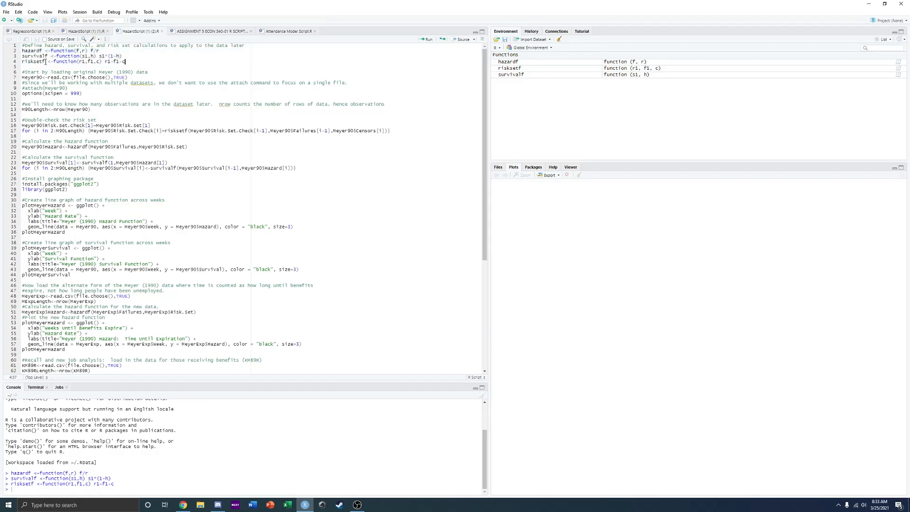
pyautogui.hotkey('shift', 'Up')
pyautogui.hotkey('shift', 'Up')
pyautogui.hotkey('shift', 'Home')
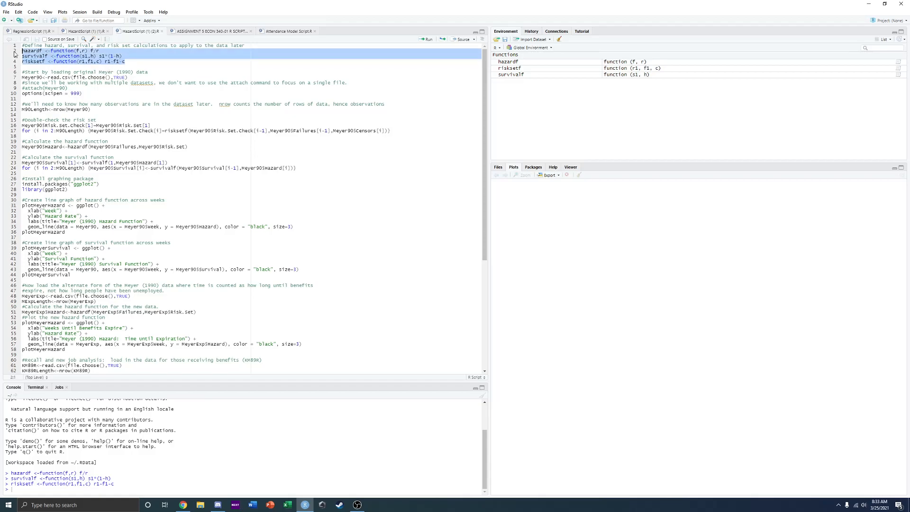
pyautogui.click(36, 77)
pyautogui.moveTo(42, 77); pyautogui.dragTo(22, 77)
pyautogui.press('BackSpace')
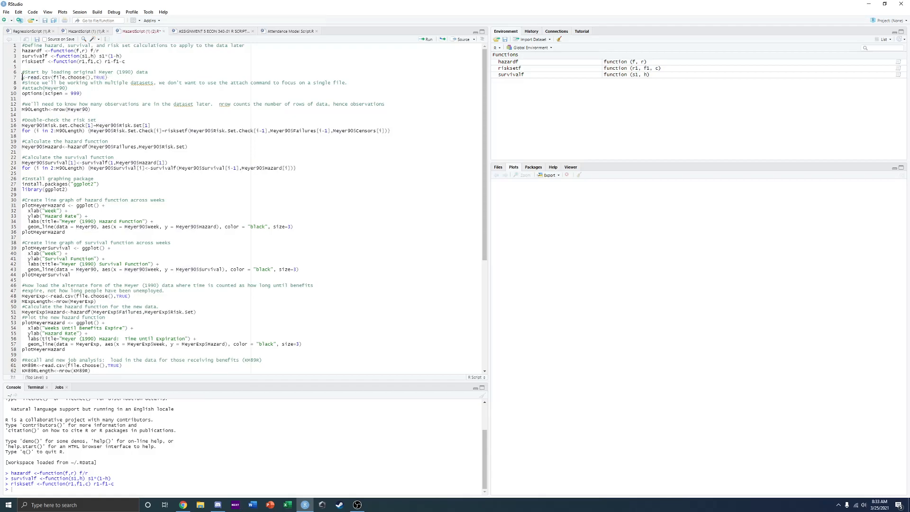
pyautogui.write('big booty')
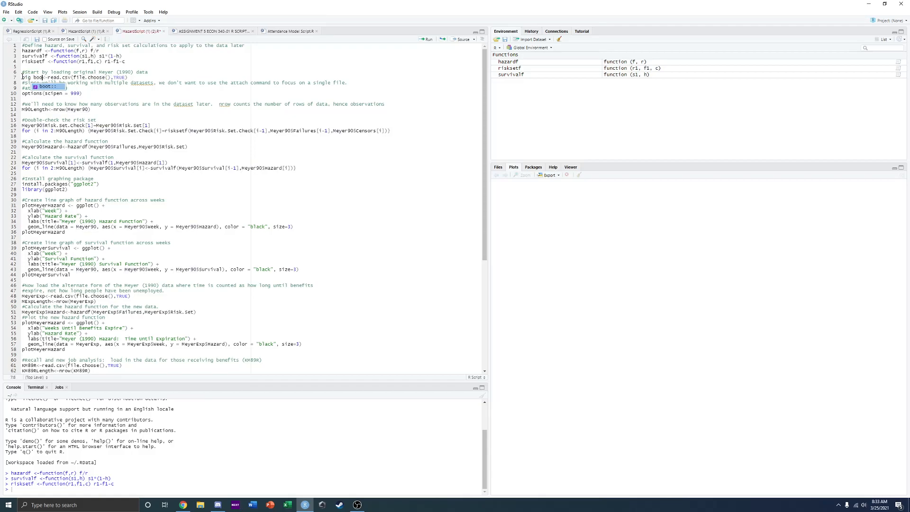
pyautogui.press('BackSpace')
pyautogui.press('BackSpace')
pyautogui.press('BackSpace')
pyautogui.press('BackSpace')
pyautogui.press('BackSpace')
pyautogui.press('BackSpace')
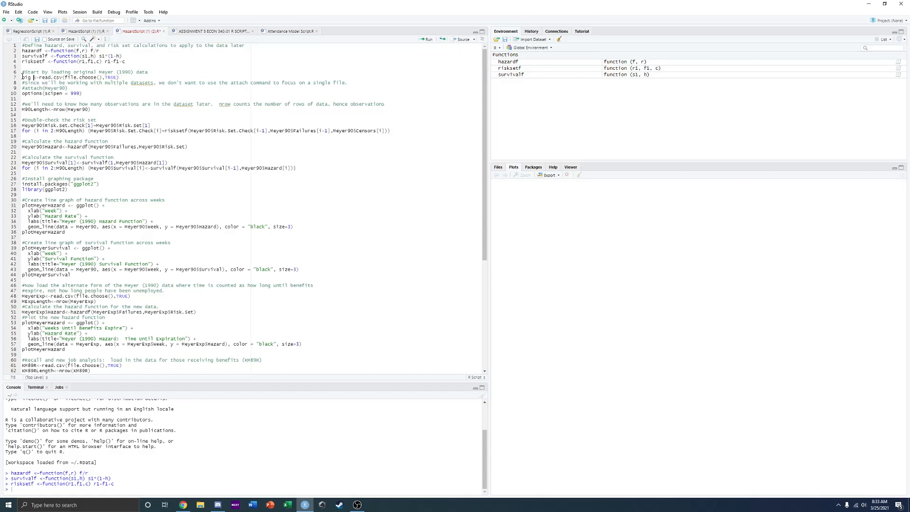
pyautogui.write('bootybitches')
pyautogui.moveTo(22, 51); pyautogui.dragTo(126, 62)
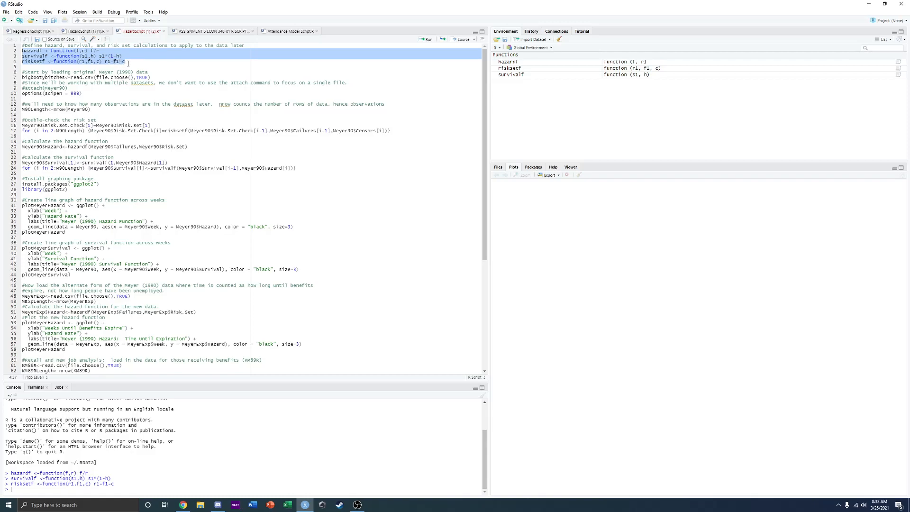
pyautogui.moveTo(128, 63); pyautogui.dragTo(22, 51)
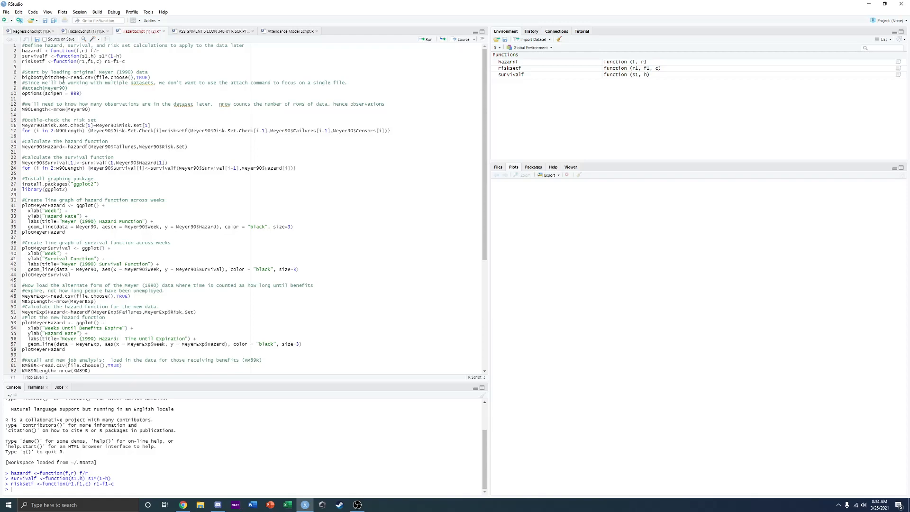
# - Rename the data object assigned by the first read.csv line to badbitch
pyautogui.moveTo(65, 79); pyautogui.dragTo(19, 79)
pyautogui.click(155, 78)
pyautogui.moveTo(65, 77); pyautogui.dragTo(24, 77)
pyautogui.write('adbitch')
pyautogui.click(156, 76)
# - Run the read.csv line, load the data file from the Downloads folder on 4TB (D:), and expand badbitch in the environment
pyautogui.click(422, 40)
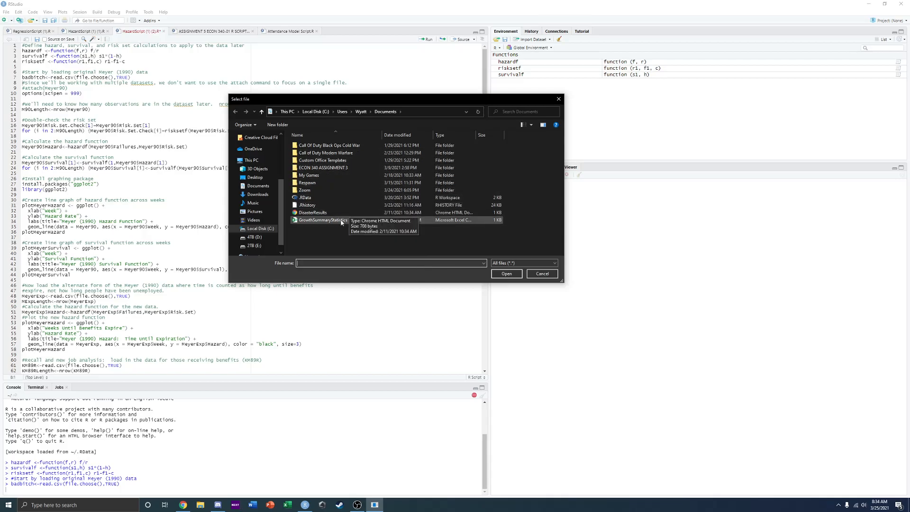
pyautogui.click(255, 237)
pyautogui.doubleClick(306, 153)
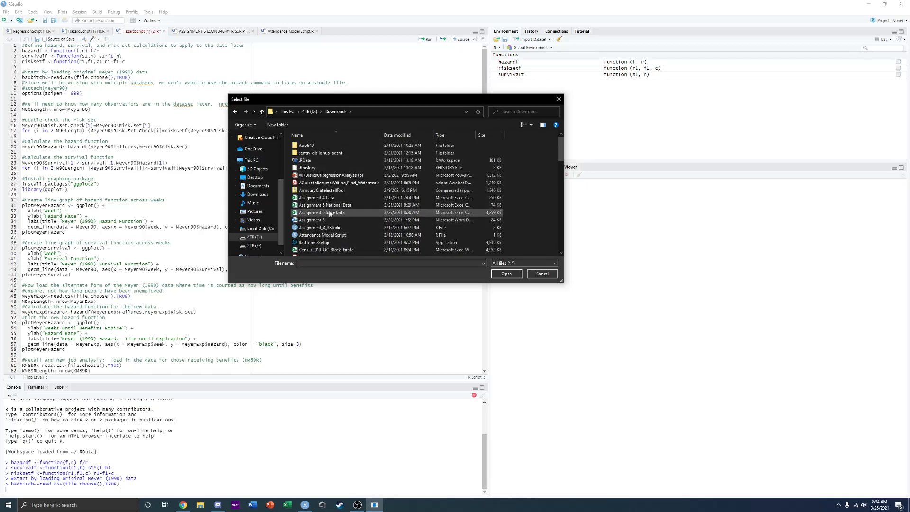
pyautogui.scroll(-1, 334, 218)
pyautogui.scroll(1, 335, 220)
pyautogui.scroll(-10, 337, 223)
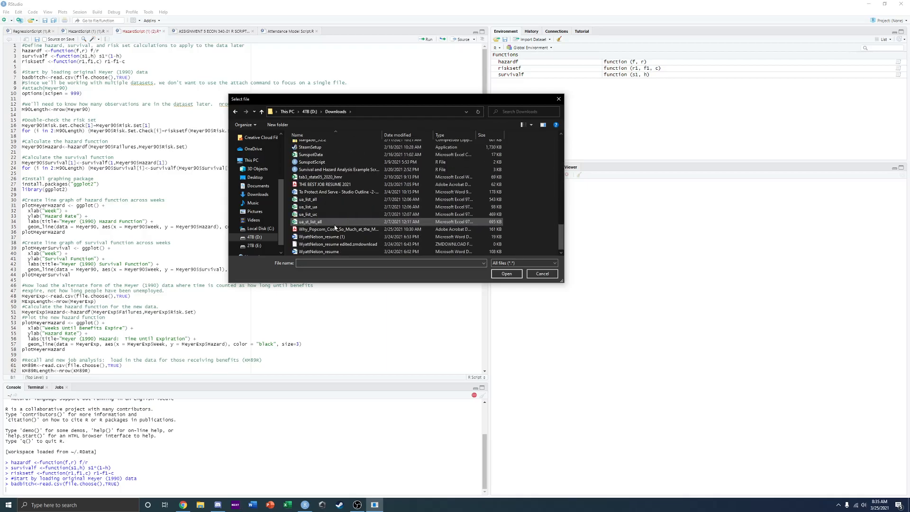
pyautogui.scroll(9, 335, 226)
pyautogui.moveTo(406, 104); pyautogui.dragTo(0, 126)
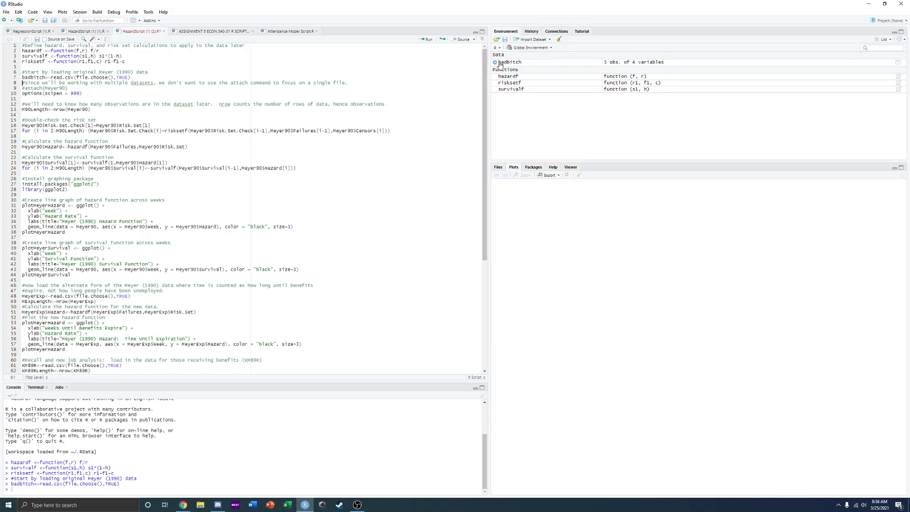
pyautogui.click(495, 62)
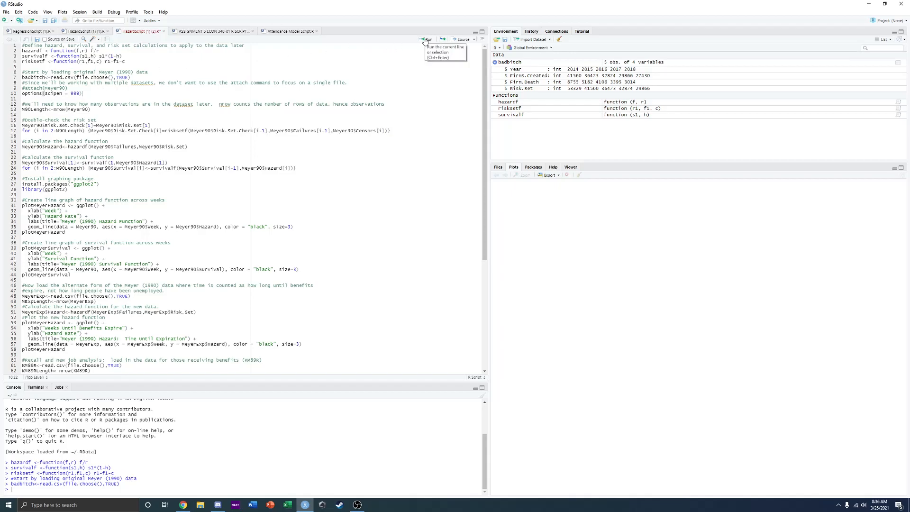
# - Run the script through the options(scipen = 999) line
pyautogui.doubleClick(97, 95)
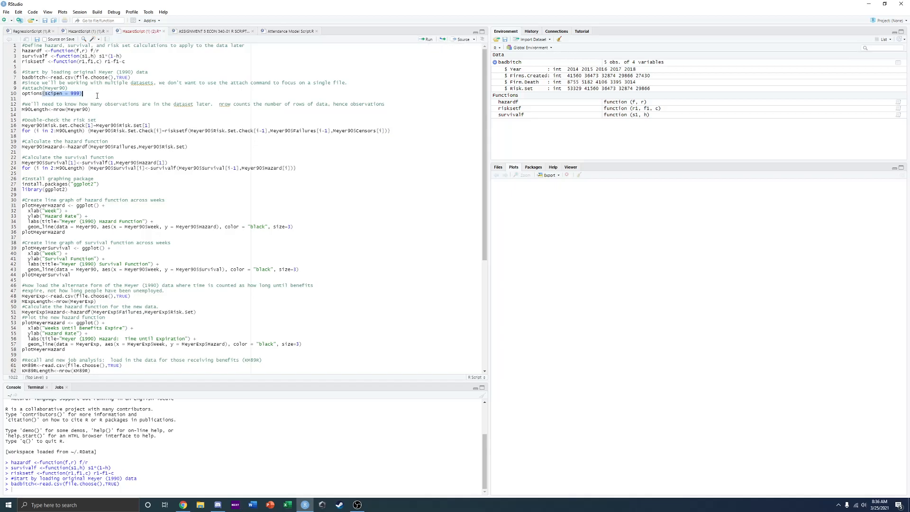
pyautogui.click(252, 90)
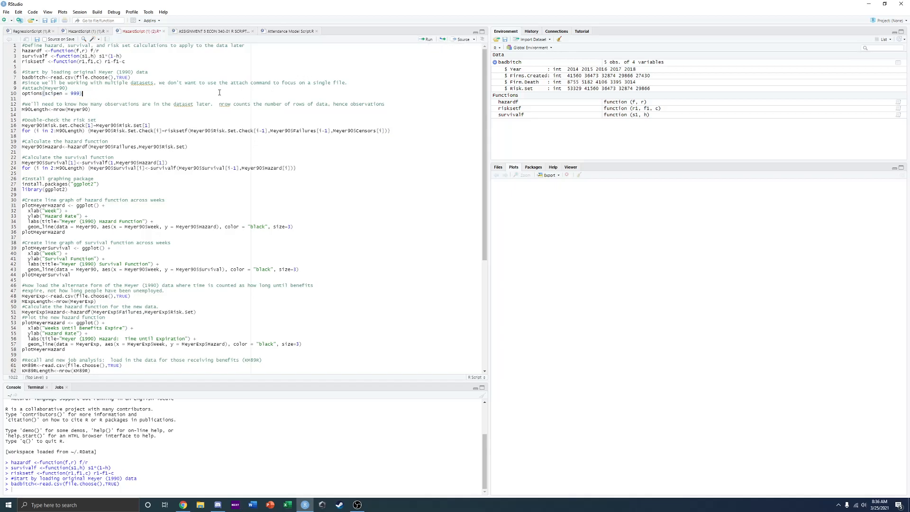
pyautogui.click(419, 39)
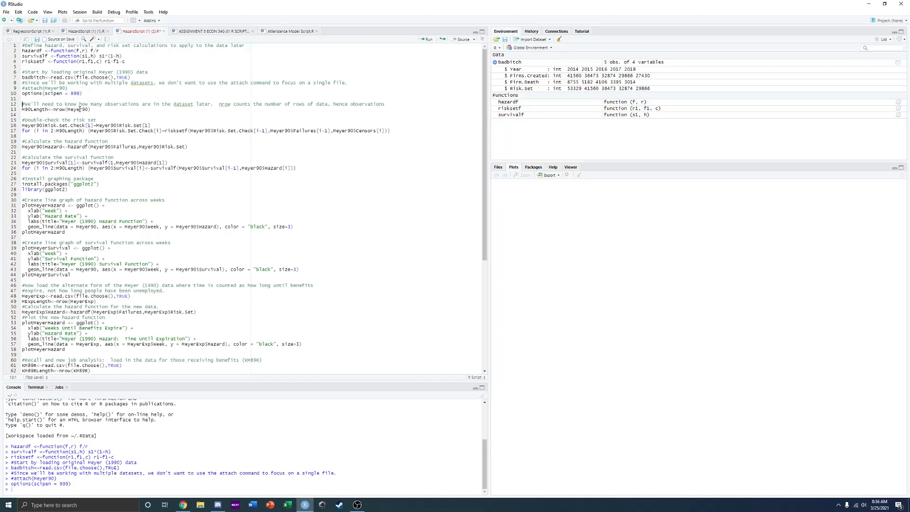
# - Rename the M90Length variable on the nrow line to badbitchLength
pyautogui.moveTo(47, 111); pyautogui.dragTo(20, 111)
pyautogui.press('Left')
pyautogui.press('Left')
pyautogui.click(31, 111)
pyautogui.press('BackSpace')
pyautogui.press('BackSpace')
pyautogui.press('BackSpace')
pyautogui.write('badbitvh')
pyautogui.press('BackSpace')
pyautogui.press('BackSpace')
pyautogui.write('ch')
# - Replace Meyer90 with badbitch inside nrow() and run the line that counts the observations
pyautogui.click(118, 104)
pyautogui.moveTo(103, 109); pyautogui.dragTo(82, 109)
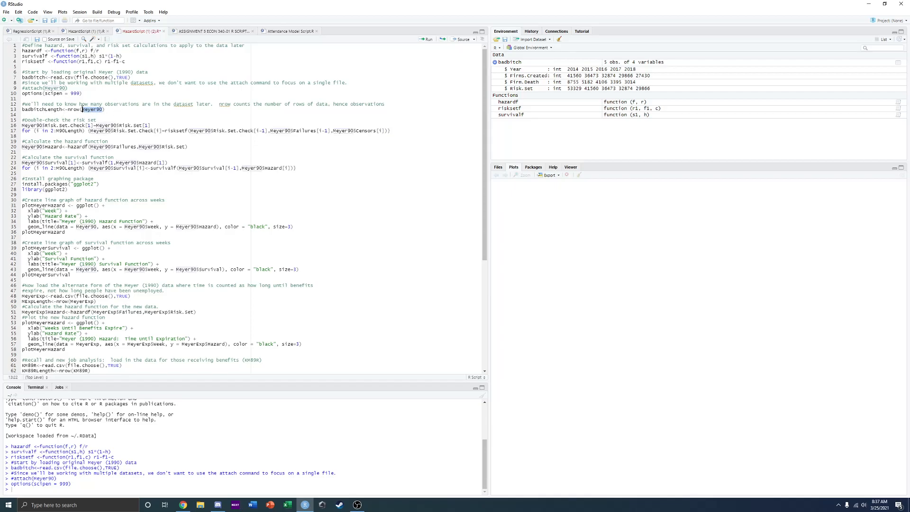
pyautogui.write('badbitch')
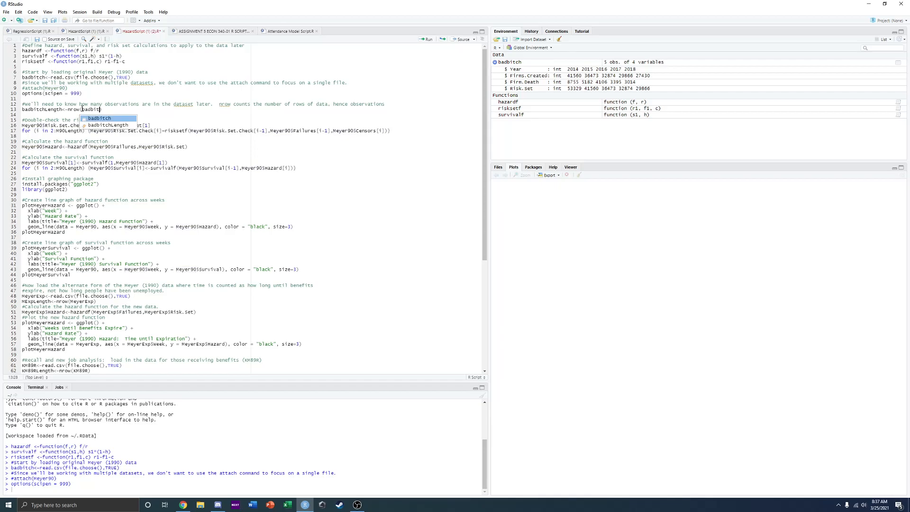
pyautogui.click(125, 109)
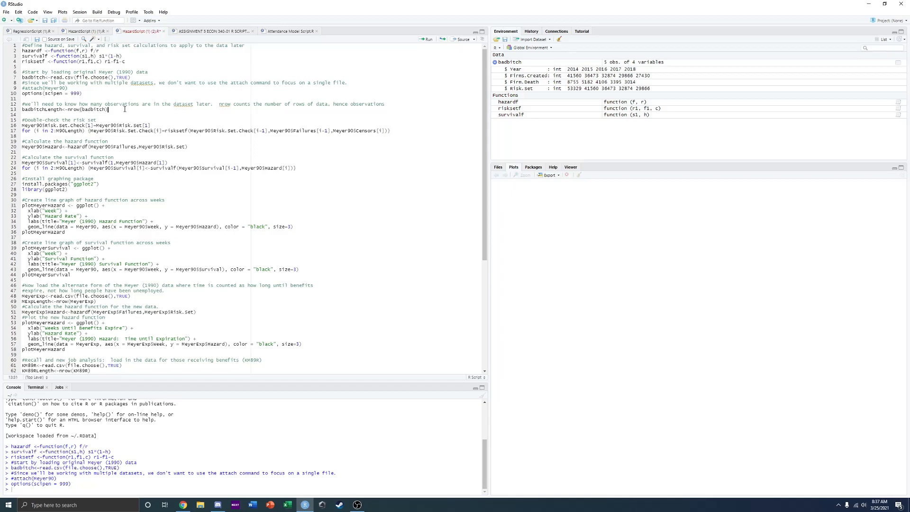
pyautogui.click(425, 40)
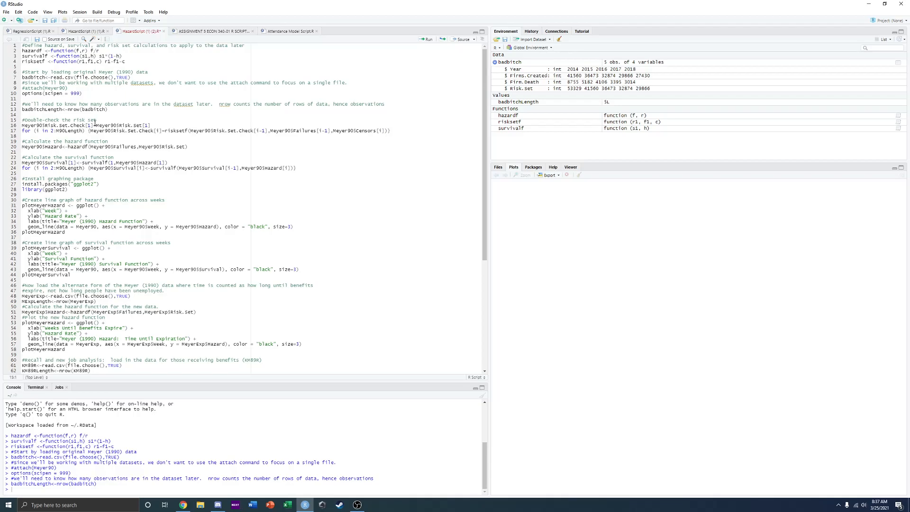
# - Replace Meyer90 with badbitch on both sides of the Risk.Set.Check[1] assignment on line 16
pyautogui.moveTo(116, 126); pyautogui.dragTo(98, 125)
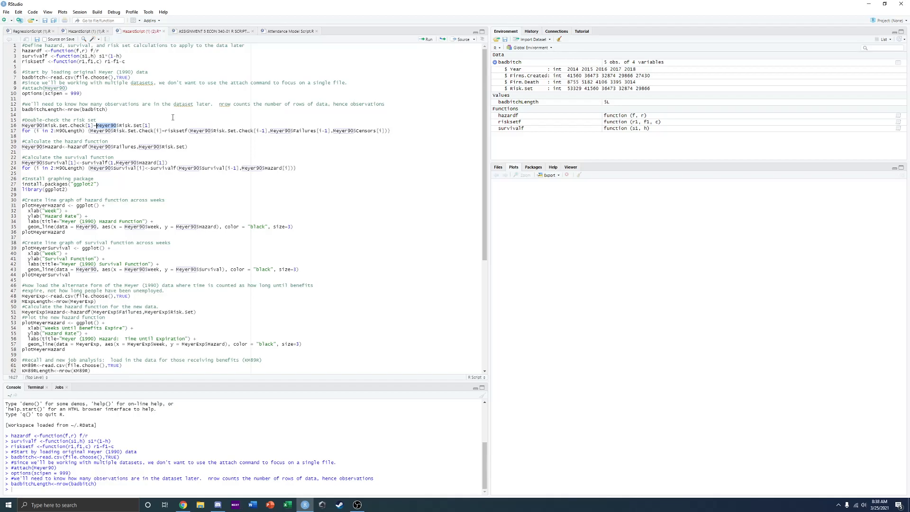
pyautogui.write('badbitch')
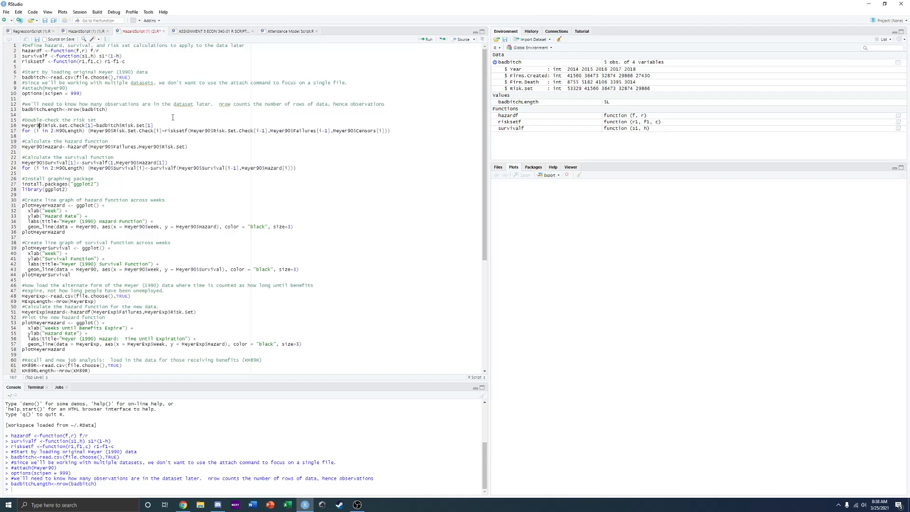
pyautogui.press('BackSpace')
pyautogui.press('BackSpace')
pyautogui.press('BackSpace')
pyautogui.press('BackSpace')
pyautogui.press('BackSpace')
pyautogui.press('BackSpace')
pyautogui.press('BackSpace')
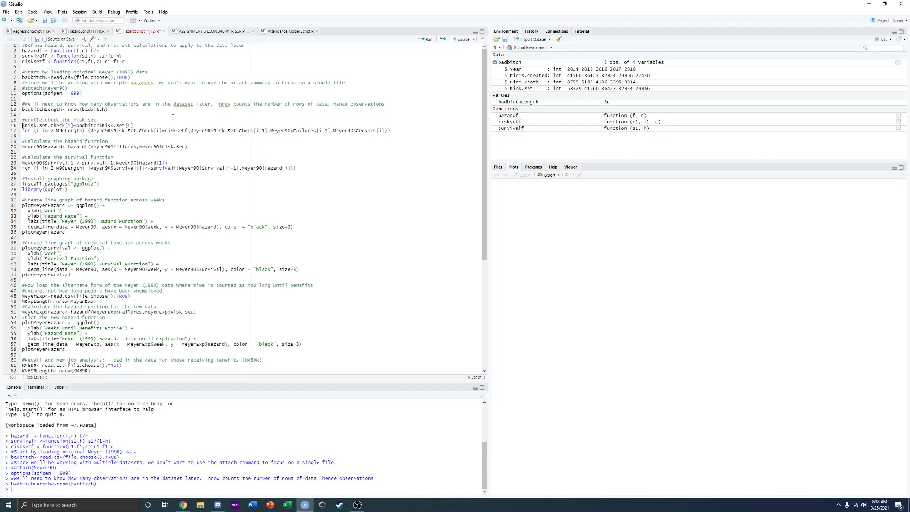
pyautogui.write('badbitch$')
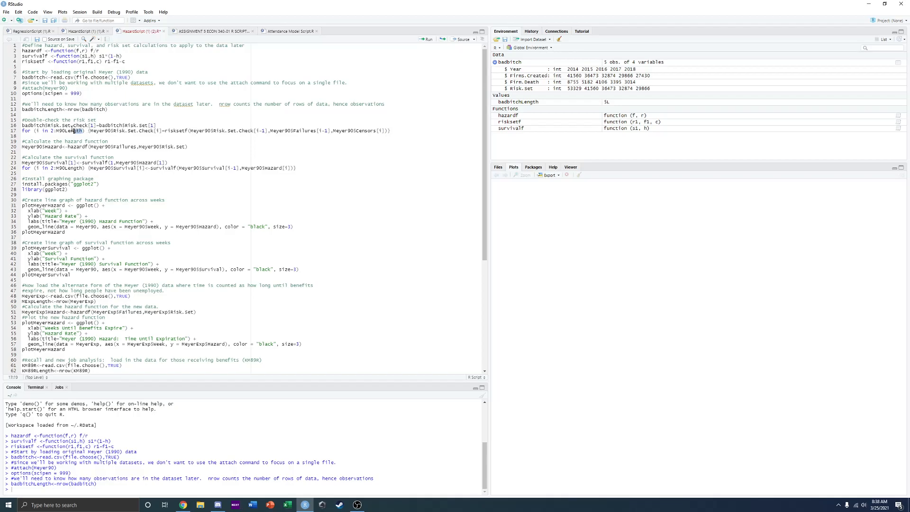
# - In the risk set loop on line 17, replace M90Length with badbitch and the assigned Meyer90$Risk.Set.Check[i] with badbitch$Risk.Set.Check[i]
pyautogui.moveTo(83, 130); pyautogui.dragTo(56, 133)
pyautogui.write('badbitch')
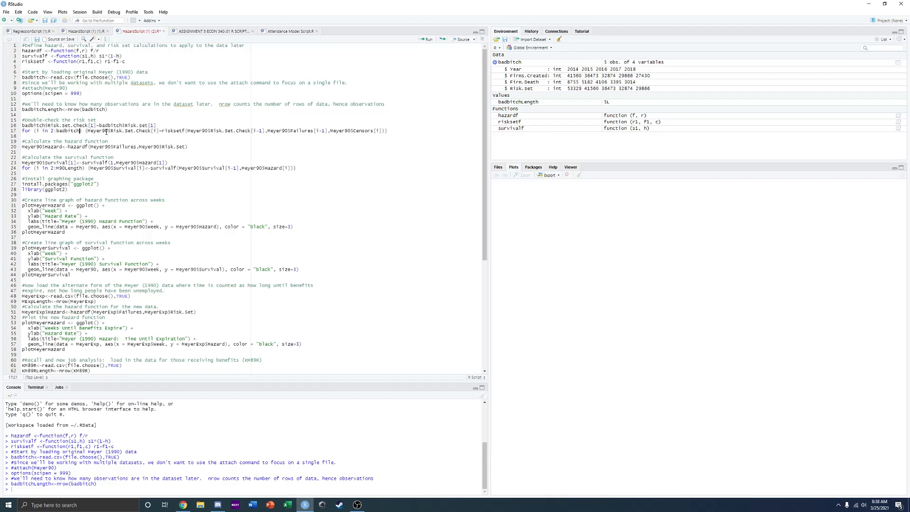
pyautogui.moveTo(109, 131); pyautogui.dragTo(88, 131)
pyautogui.write('badbitch')
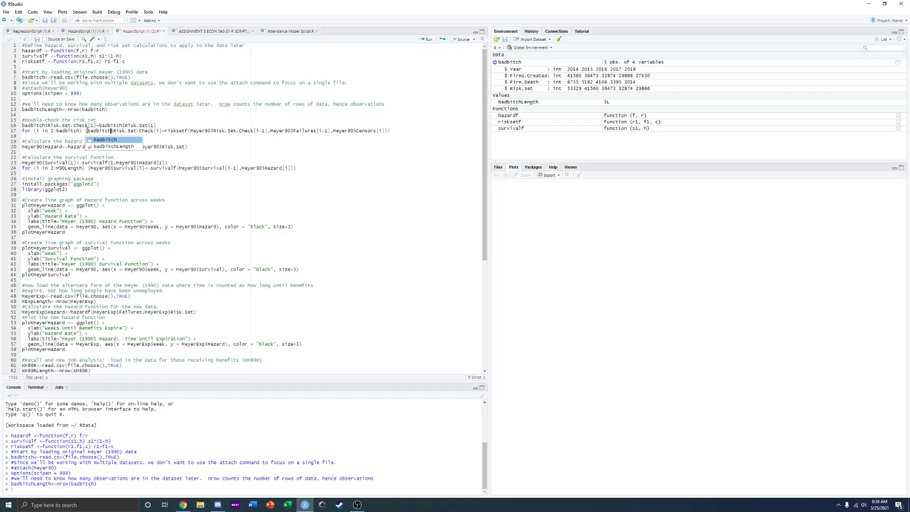
pyautogui.click(113, 139)
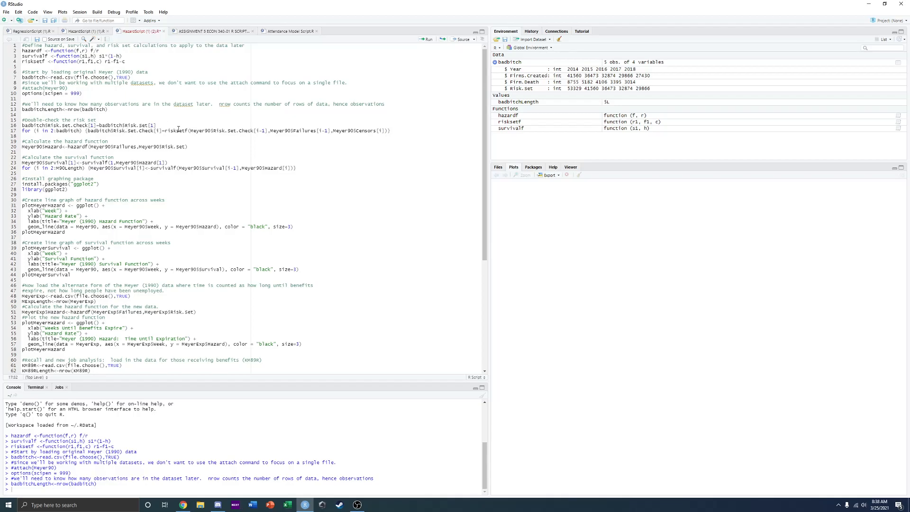
# - Replace Meyer90 with badbitch in all three arguments of risksetf() in the line 17 loop
pyautogui.moveTo(210, 132); pyautogui.dragTo(191, 132)
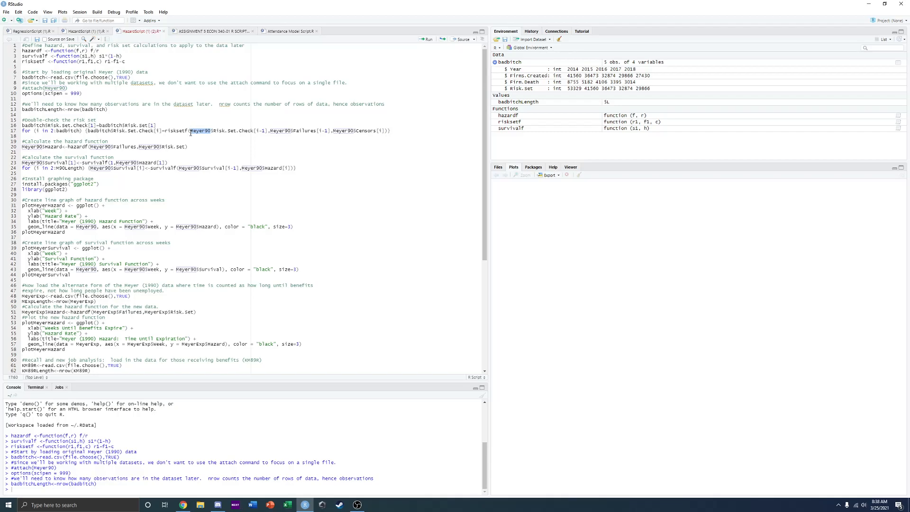
pyautogui.write('badbitch')
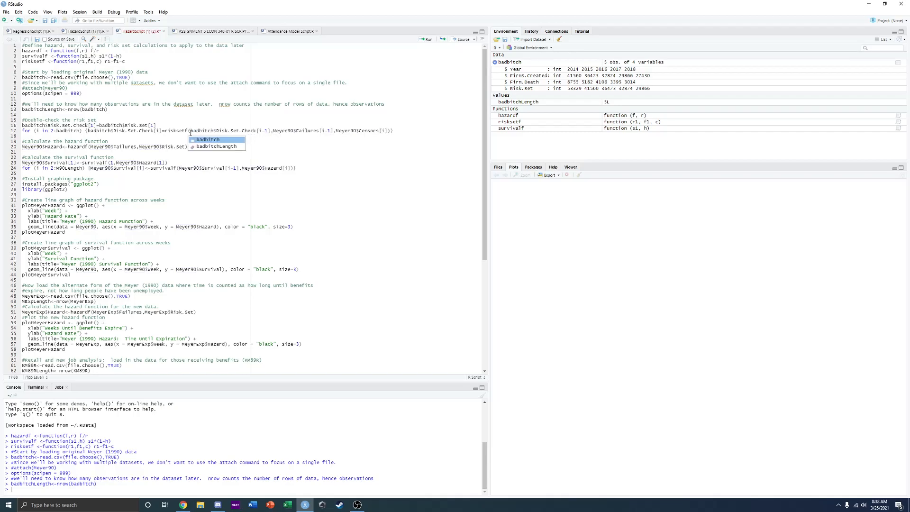
pyautogui.click(241, 140)
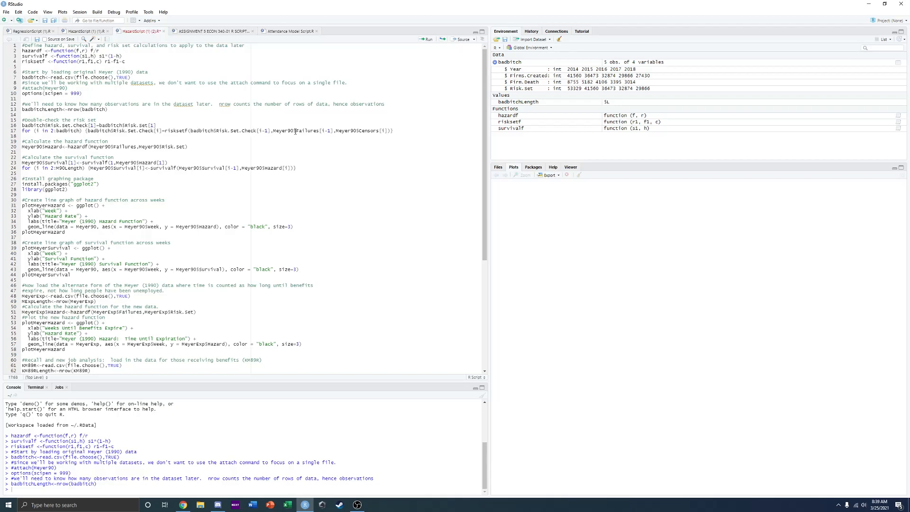
pyautogui.moveTo(295, 131); pyautogui.dragTo(273, 134)
pyautogui.doubleClick(274, 133)
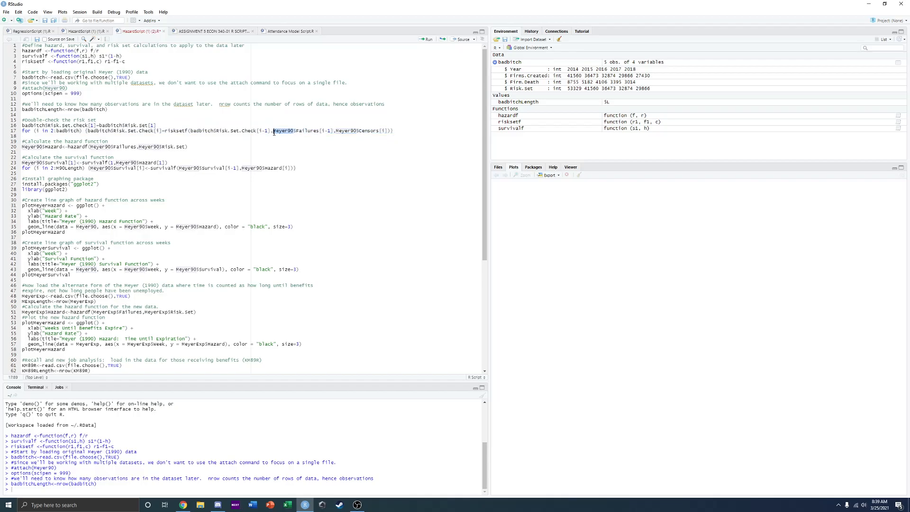
pyautogui.write('badbitch')
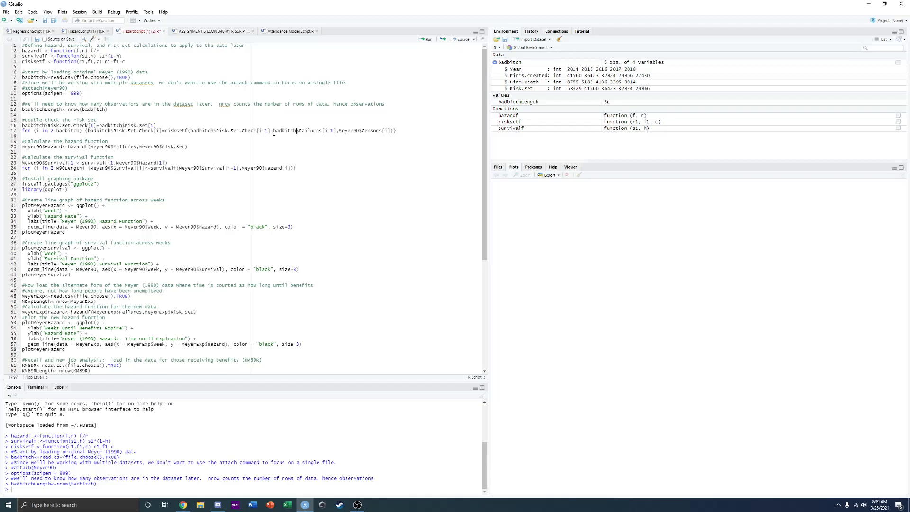
pyautogui.doubleClick(340, 132)
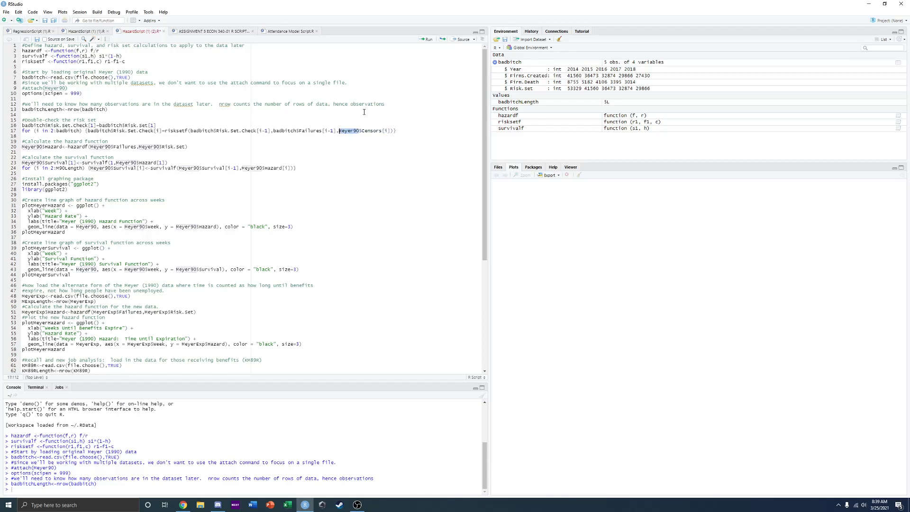
pyautogui.write('badbitch')
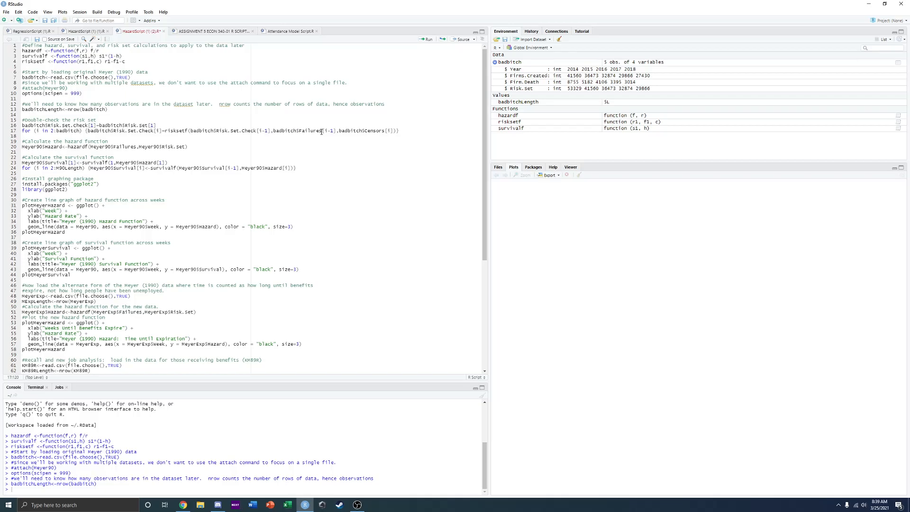
# - In the risksetf() arguments, change Failures to Firm.Death and Censors to Firms.Created, and run lines 16 and 17
pyautogui.moveTo(321, 131); pyautogui.dragTo(303, 131)
pyautogui.write('irm')
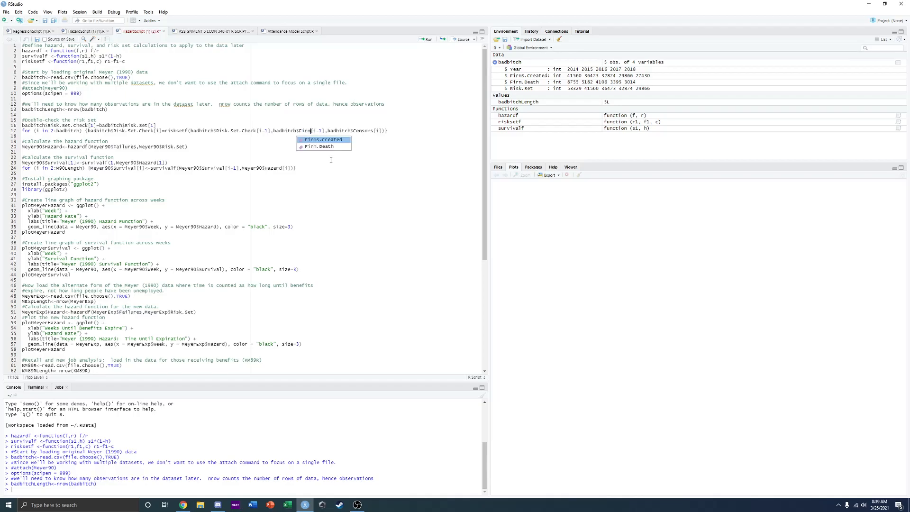
pyautogui.write('.Death')
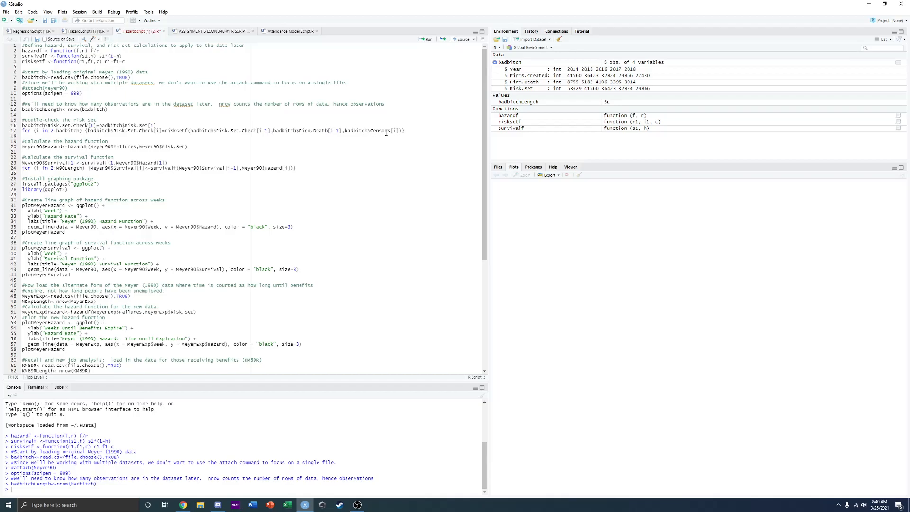
pyautogui.moveTo(391, 131); pyautogui.dragTo(371, 133)
pyautogui.write('Firms')
pyautogui.click(376, 141)
pyautogui.moveTo(431, 131); pyautogui.dragTo(22, 123)
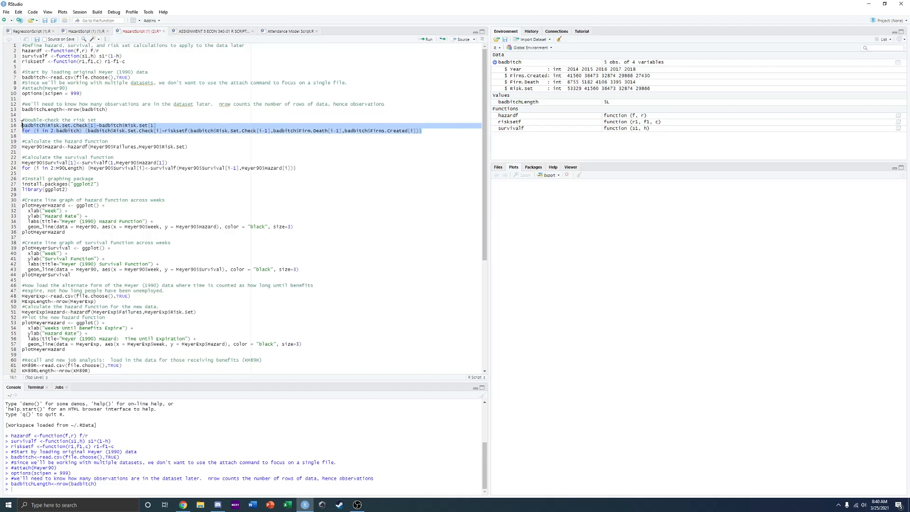
pyautogui.click(423, 40)
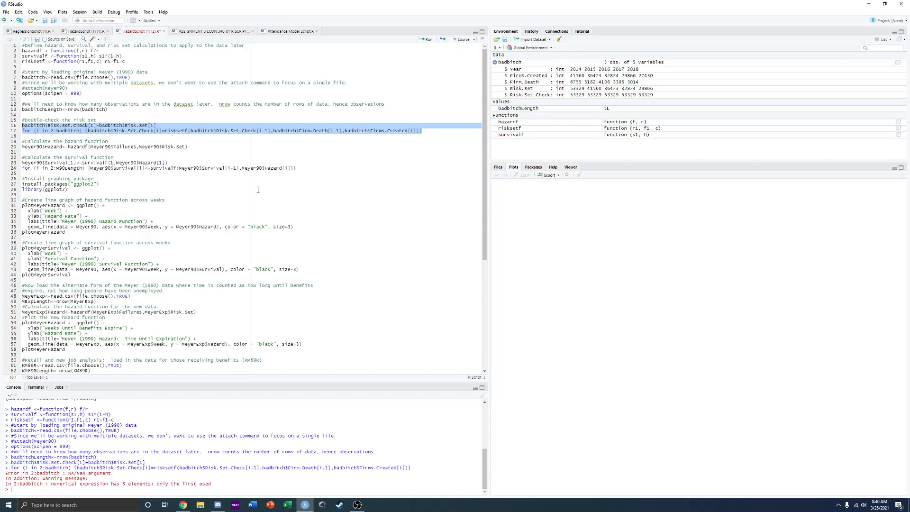
# - Set the risk set loop's upper limit to badbitchLength and rerun lines 16 and 17
pyautogui.click(79, 131)
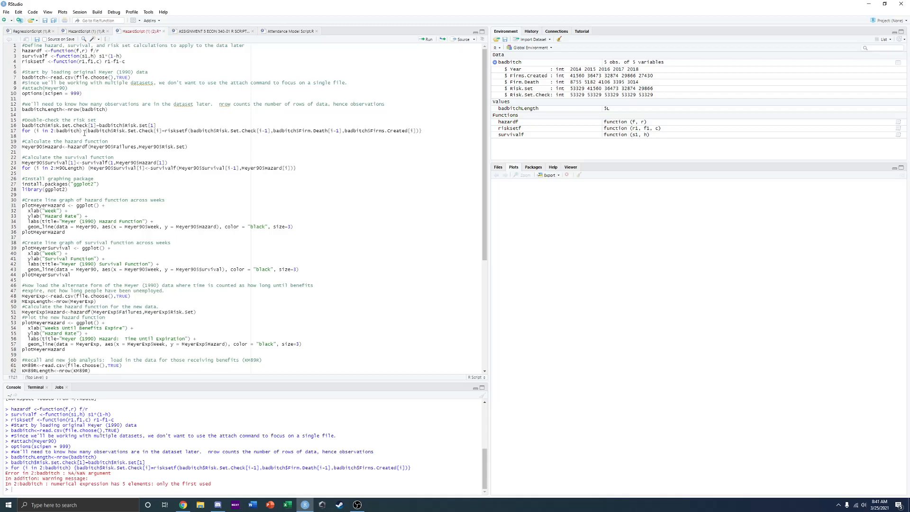
pyautogui.write('L')
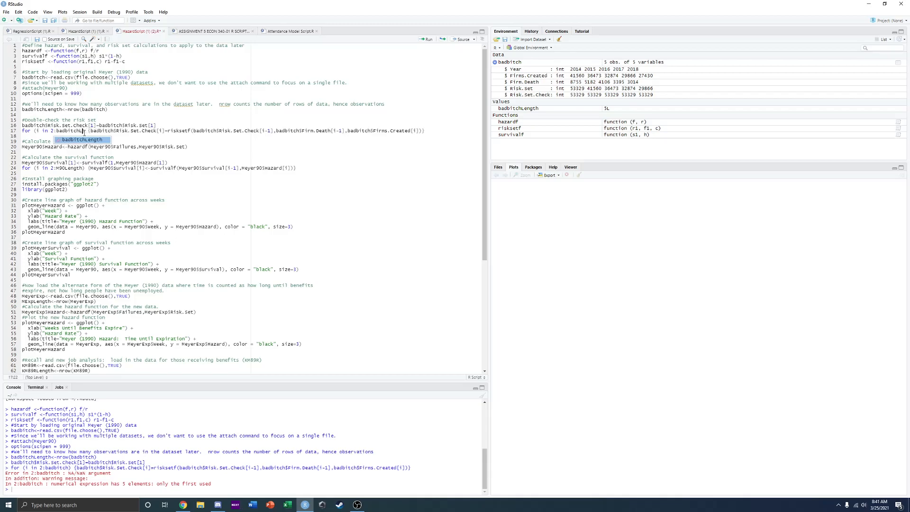
pyautogui.press('Tab')
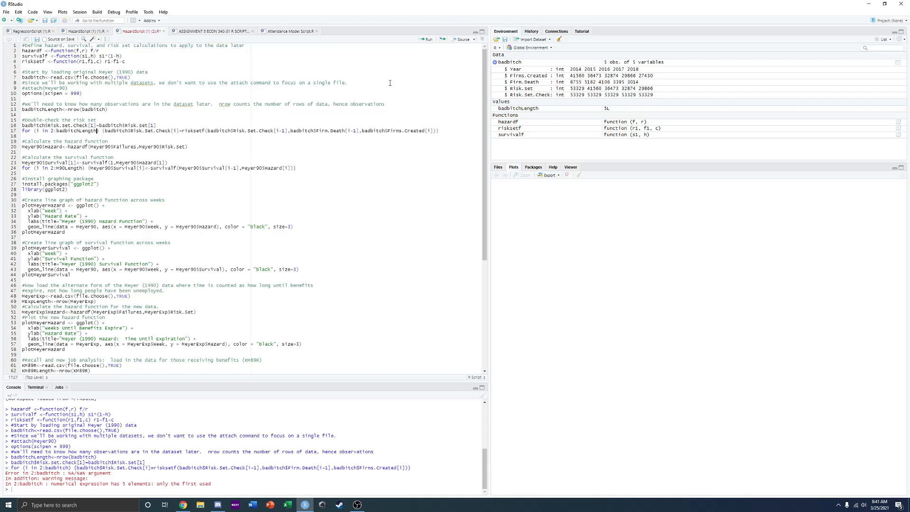
pyautogui.moveTo(440, 130); pyautogui.dragTo(17, 128)
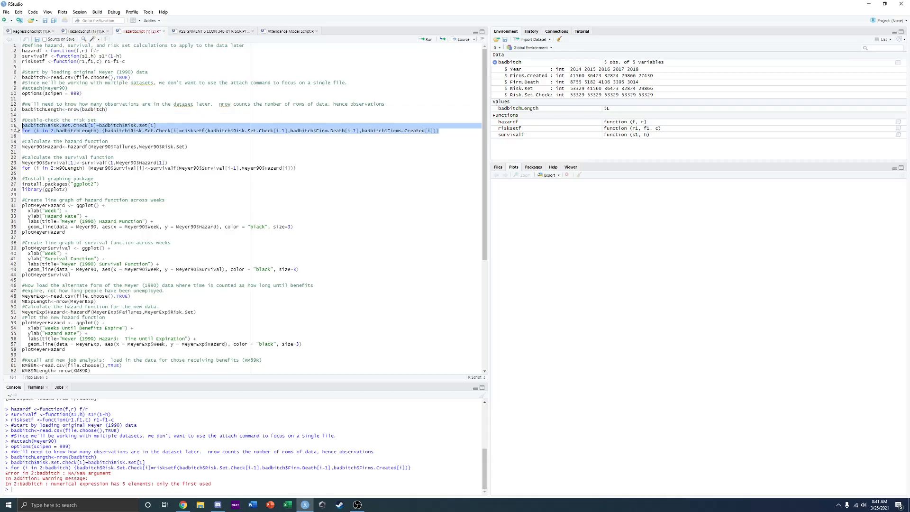
pyautogui.click(426, 39)
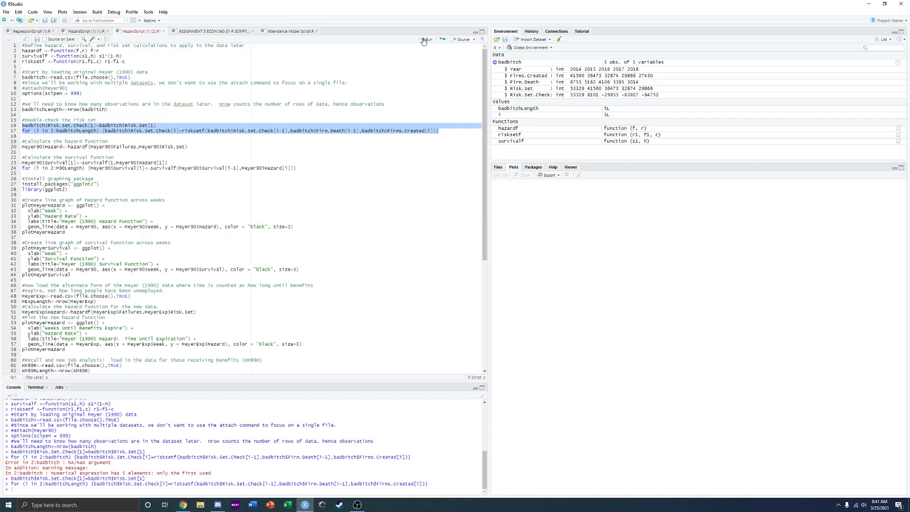
# - Add a line with badbitch$Risk.Set.Check[1] below the risk set loop and run it to print the value
pyautogui.click(95, 136)
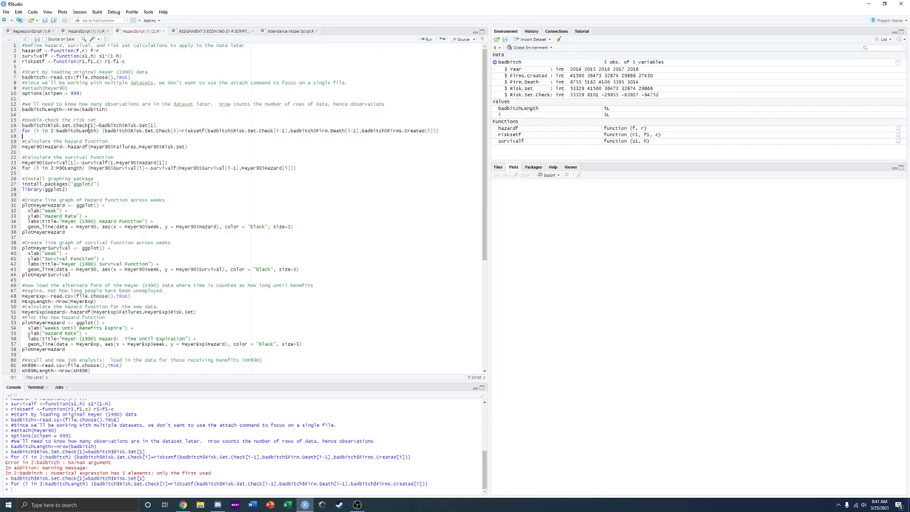
pyautogui.moveTo(96, 126); pyautogui.dragTo(20, 126)
pyautogui.hotkey('ctrl', 'c')
pyautogui.click(25, 137)
pyautogui.press('Return')
pyautogui.press('Up')
pyautogui.hotkey('ctrl', 'v')
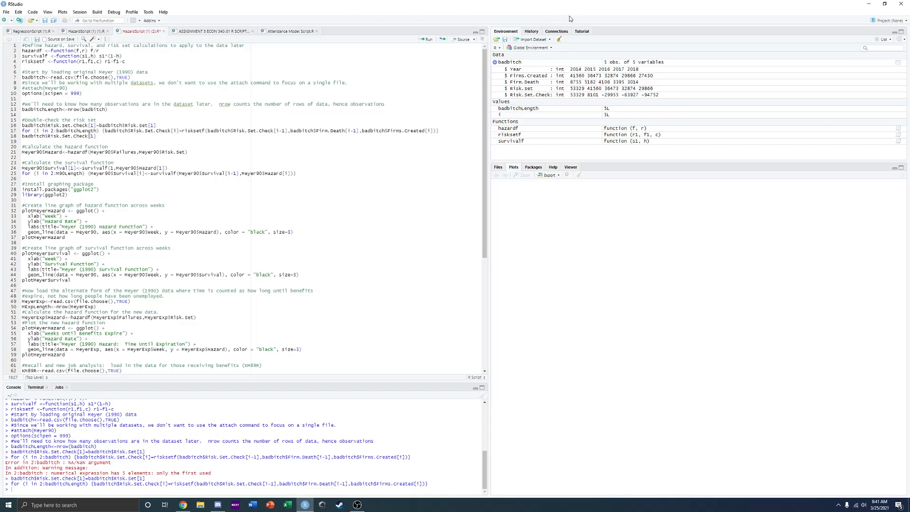
pyautogui.click(427, 40)
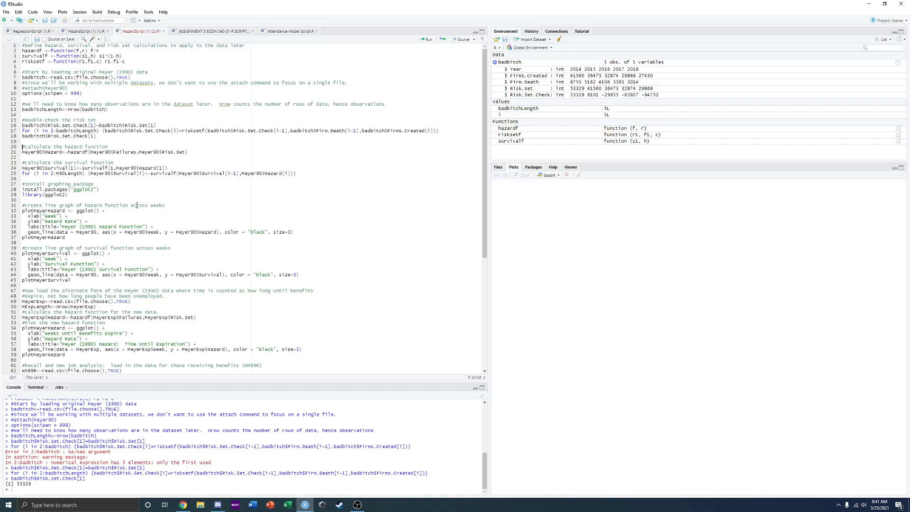
# - Undo the added Risk.Set.Check[1] line and the completion of badbitchLength in the loop
pyautogui.hotkey('ctrl', 'z')
pyautogui.hotkey('ctrl', 'z')
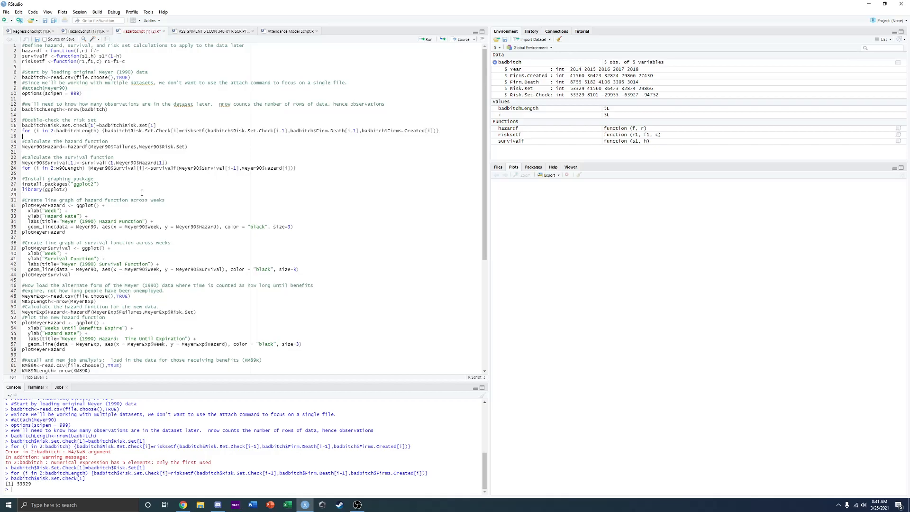
pyautogui.hotkey('ctrl', 'z')
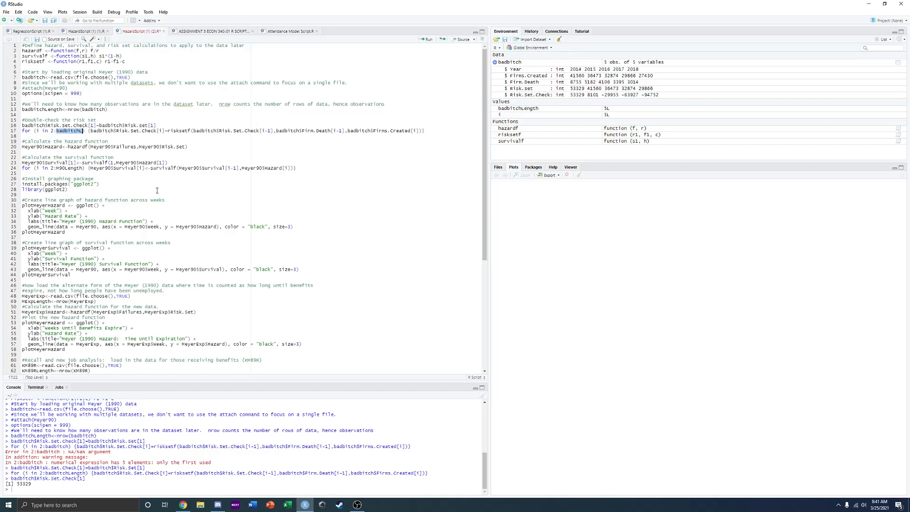
pyautogui.click(175, 144)
pyautogui.moveTo(22, 120); pyautogui.dragTo(437, 131)
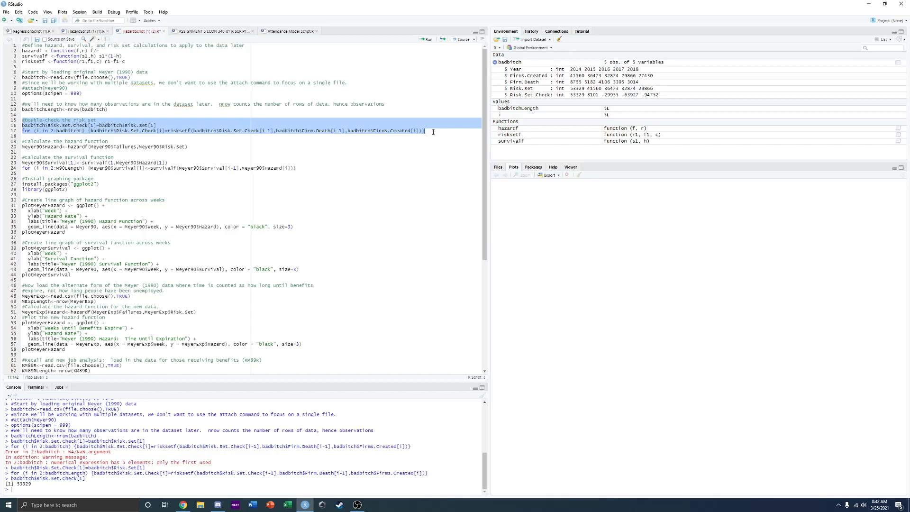
pyautogui.click(116, 113)
pyautogui.moveTo(116, 113); pyautogui.dragTo(21, 51)
pyautogui.click(127, 107)
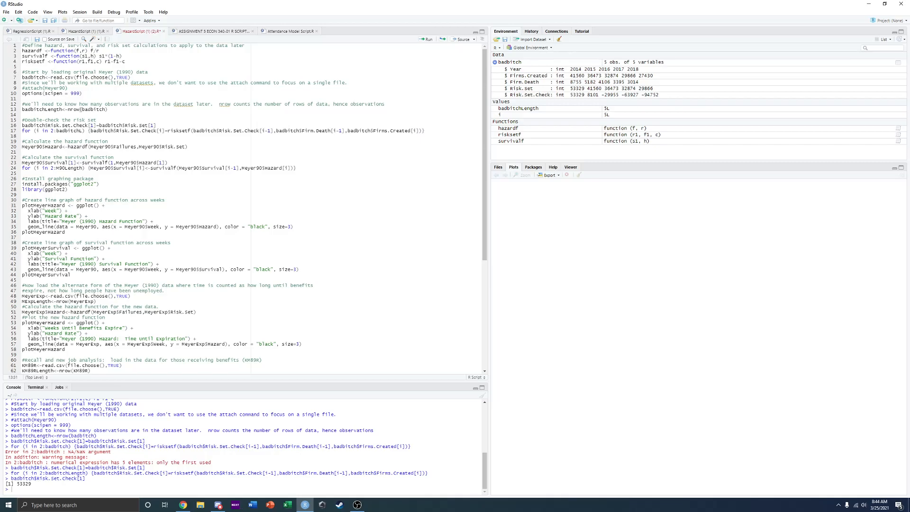
pyautogui.hotkey('alt', 'Tab')
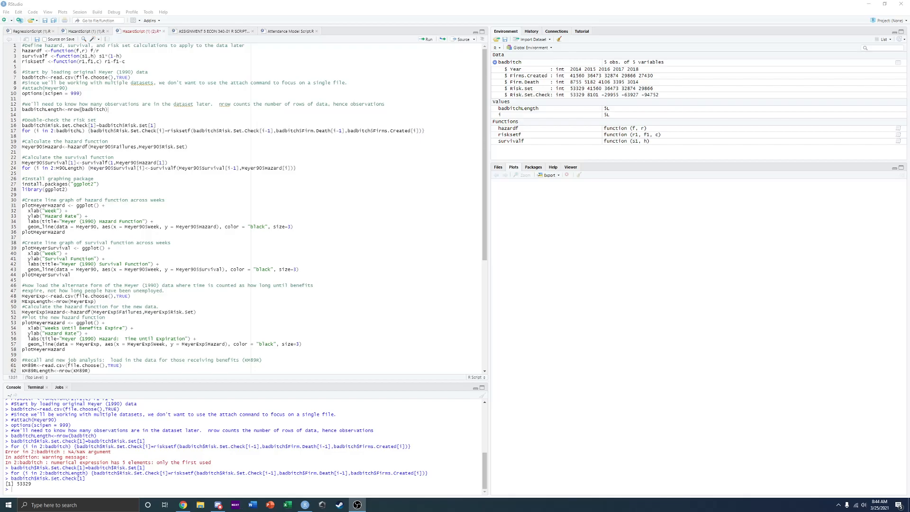
pyautogui.click(169, 163)
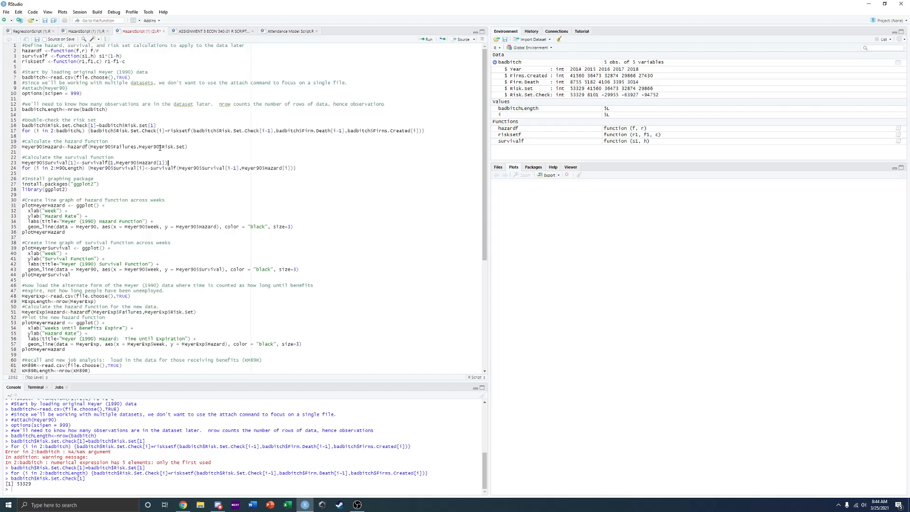
# - Replace Meyer90 with badbitch in both arguments of hazardf() on line 20
pyautogui.moveTo(161, 148); pyautogui.dragTo(139, 146)
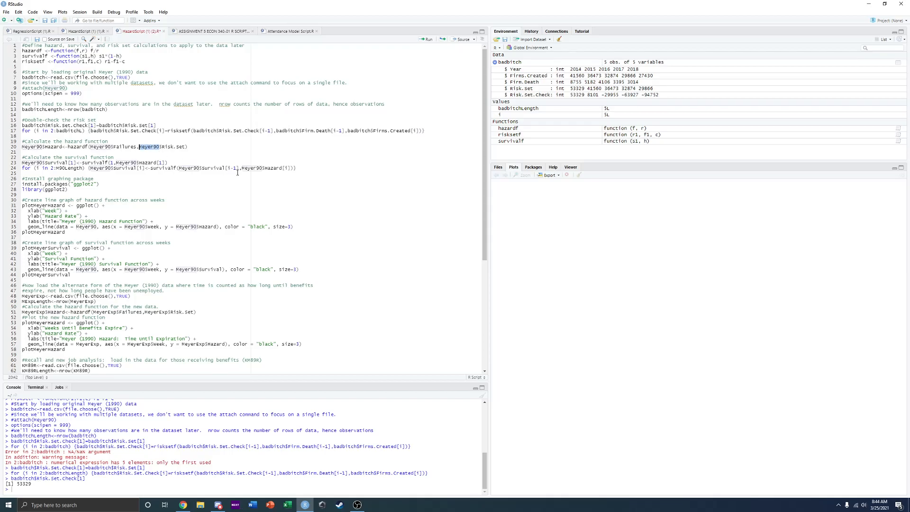
pyautogui.write('badbitch')
pyautogui.press('BackSpace')
pyautogui.press('BackSpace')
pyautogui.press('BackSpace')
pyautogui.press('BackSpace')
pyautogui.press('BackSpace')
pyautogui.press('BackSpace')
pyautogui.press('BackSpace')
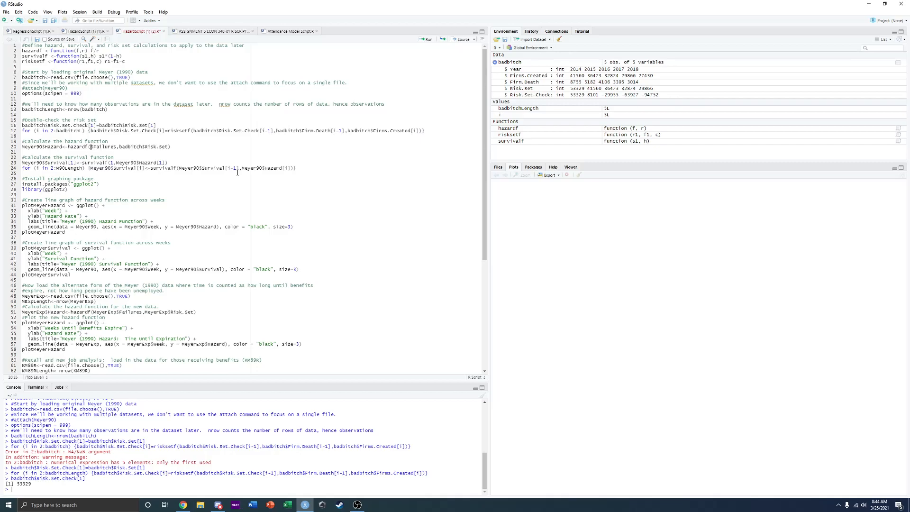
pyautogui.write('badbitch')
pyautogui.press('Escape')
# - Replace the Failures column with Firm.Death in the first hazardf() argument on line 20
pyautogui.press('Right')
pyautogui.press('Right')
pyautogui.press('Right')
pyautogui.press('BackSpace')
pyautogui.press('BackSpace')
pyautogui.press('BackSpace')
pyautogui.press('BackSpace')
pyautogui.press('BackSpace')
pyautogui.press('BackSpace')
pyautogui.press('BackSpace')
pyautogui.write('ir')
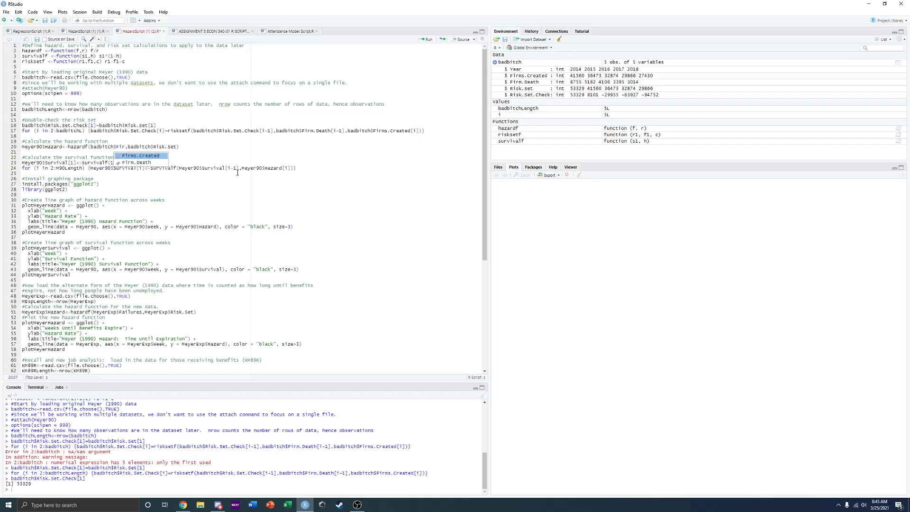
pyautogui.press('Down')
pyautogui.press('Return')
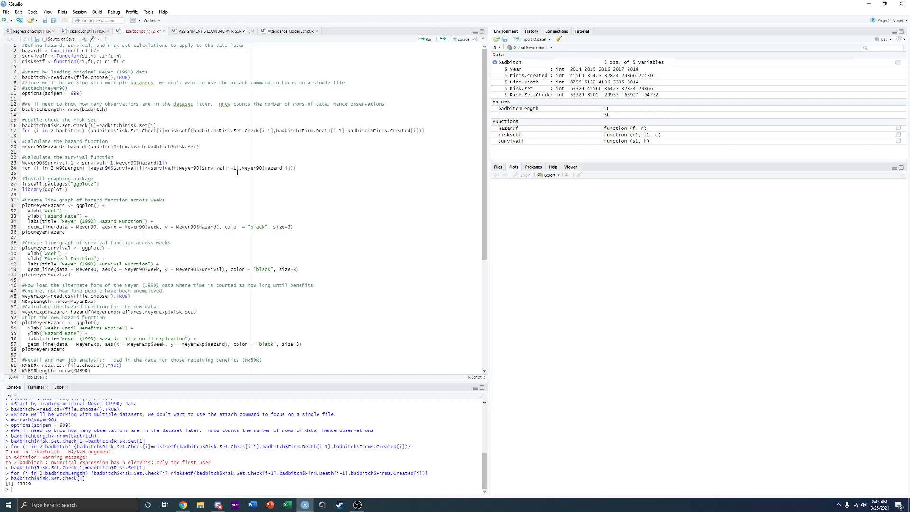
# - Change the assigned Meyer90$Hazard on line 20 to badbitch$Hazard and run the hazard calculation
pyautogui.press('Right')
pyautogui.hotkey('ctrl', 'Left')
pyautogui.hotkey('ctrl', 'Left')
pyautogui.hotkey('ctrl', 'Left')
pyautogui.hotkey('ctrl', 'Left')
pyautogui.hotkey('ctrl', 'BackSpace')
pyautogui.write('badbitch')
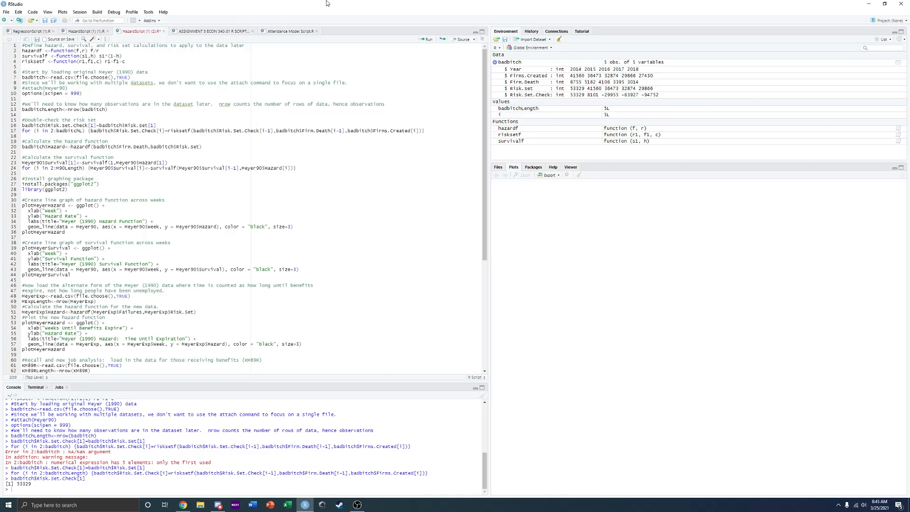
pyautogui.moveTo(211, 147); pyautogui.dragTo(22, 147)
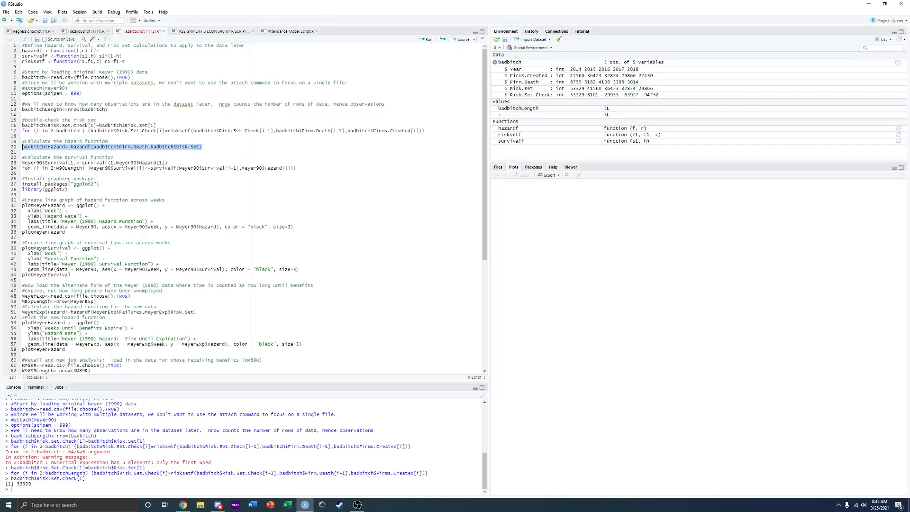
pyautogui.click(429, 40)
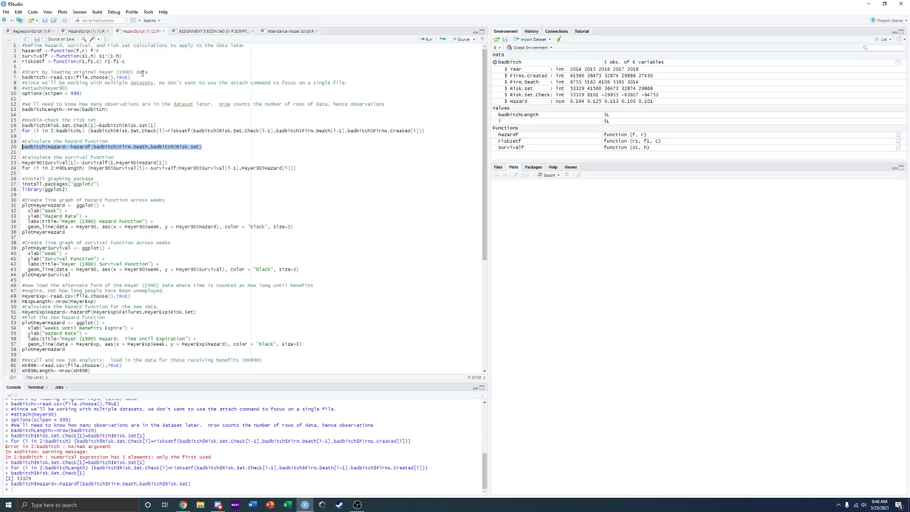
pyautogui.moveTo(126, 61); pyautogui.dragTo(20, 51)
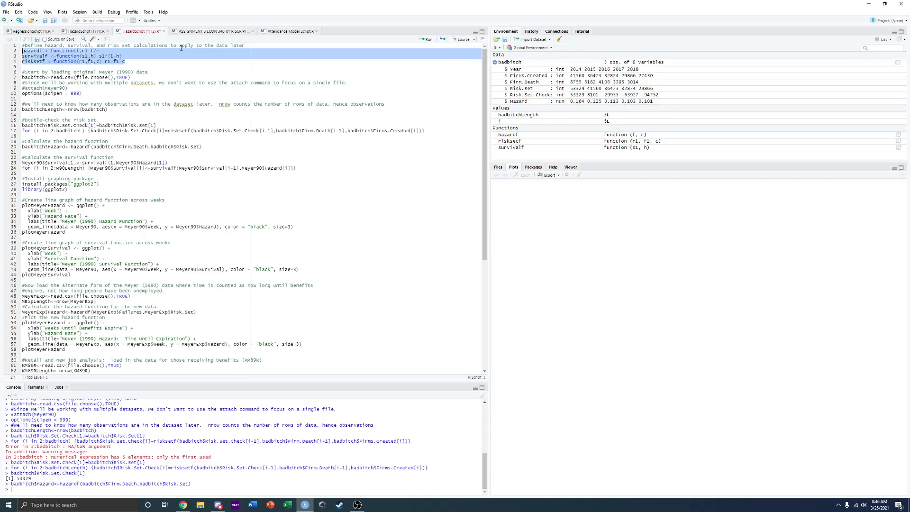
pyautogui.click(114, 63)
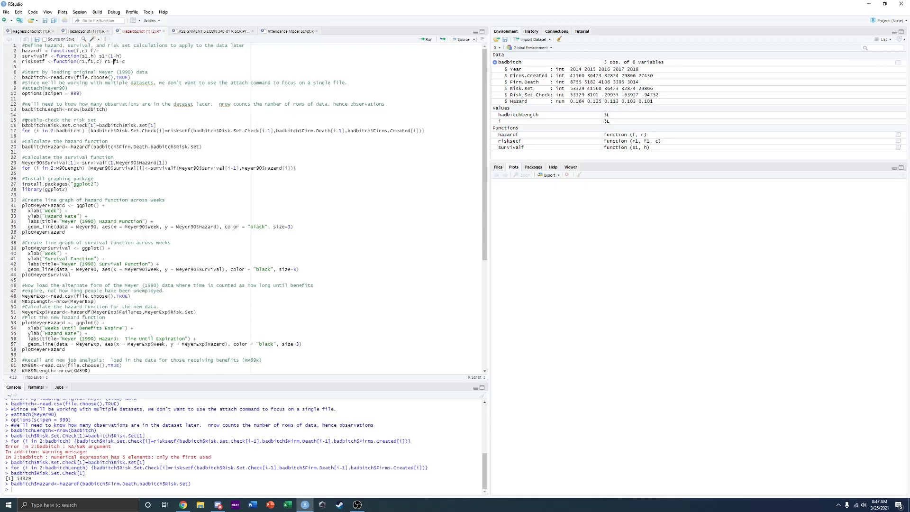
# - Delete the "Double-check the risk set" comment and the two risk set check code lines beneath it
pyautogui.moveTo(22, 121); pyautogui.dragTo(426, 131)
pyautogui.press('BackSpace')
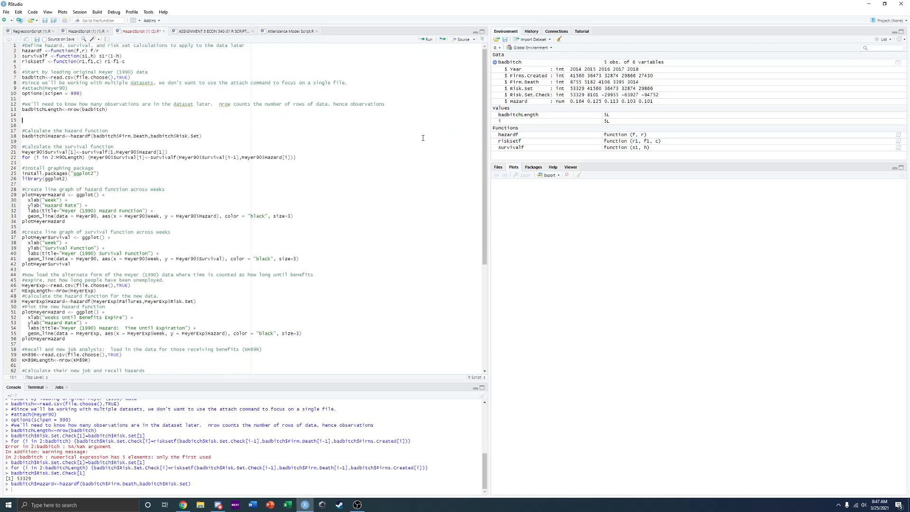
# - Remove an extra blank line above the "Calculate the hazard function" comment
pyautogui.press('BackSpace')
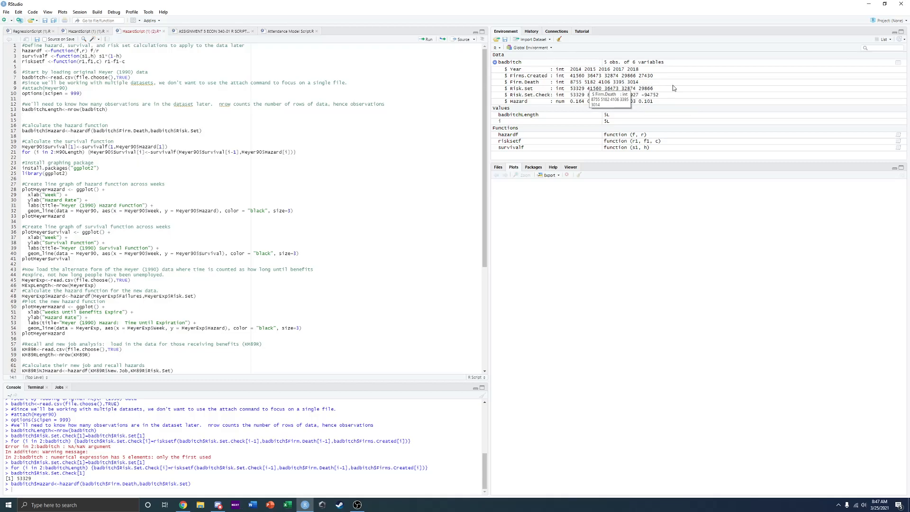
# - Review the hazardf() arguments on line 17 against the function definitions on lines 2 to 4 and the badbitch variables
pyautogui.click(434, 149)
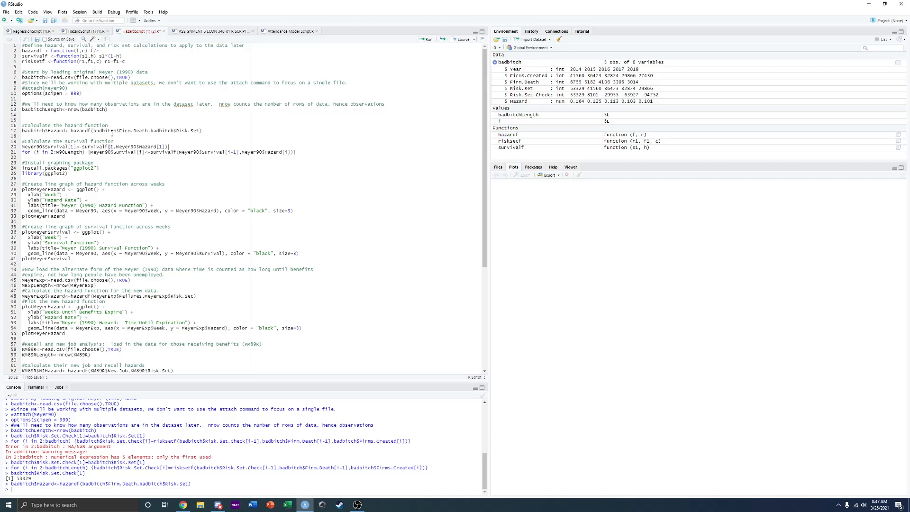
pyautogui.doubleClick(94, 131)
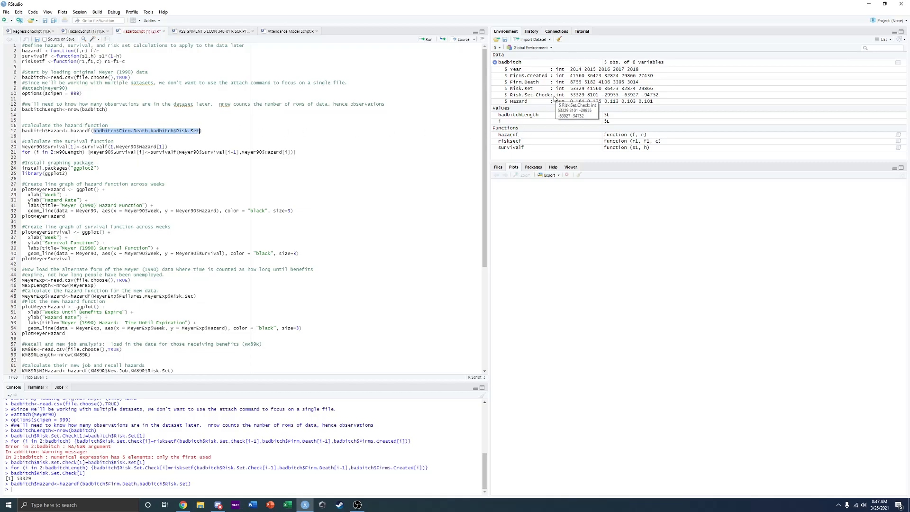
pyautogui.click(130, 137)
pyautogui.moveTo(149, 130); pyautogui.dragTo(119, 131)
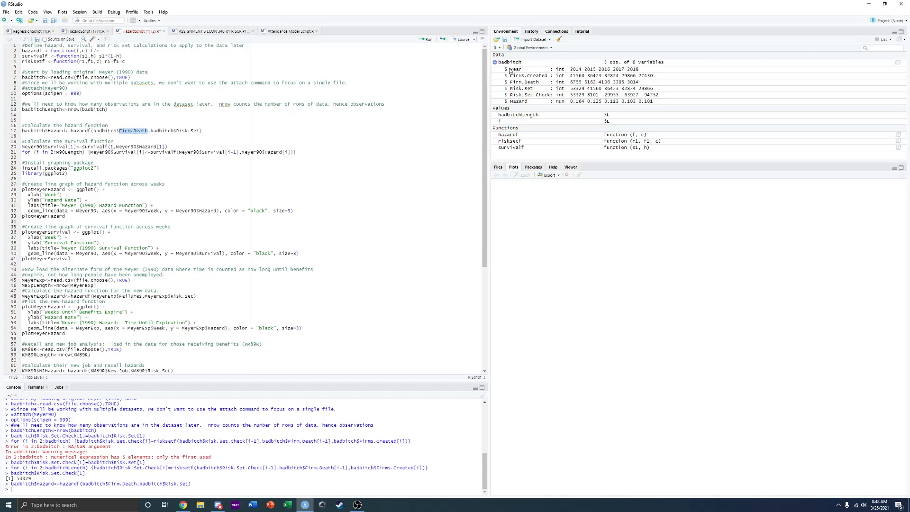
pyautogui.moveTo(229, 143); pyautogui.dragTo(5, 49)
pyautogui.click(348, 130)
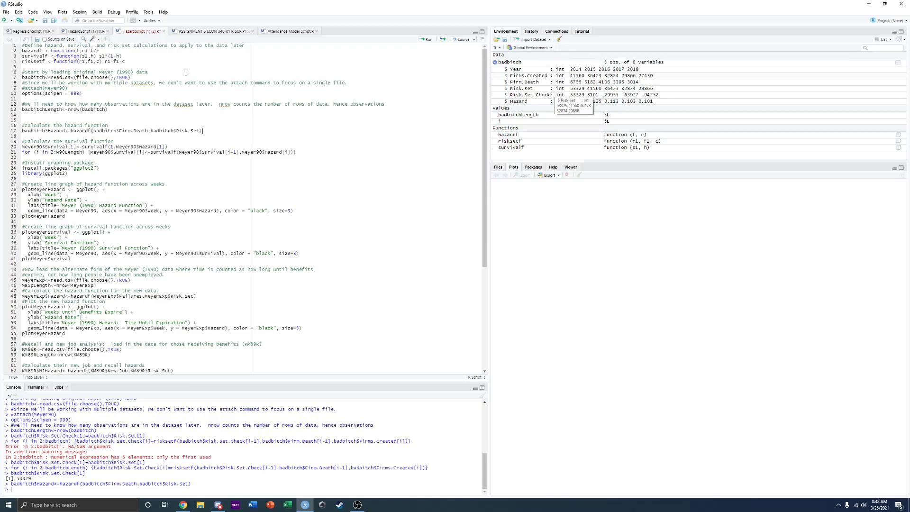
pyautogui.moveTo(145, 62); pyautogui.dragTo(22, 51)
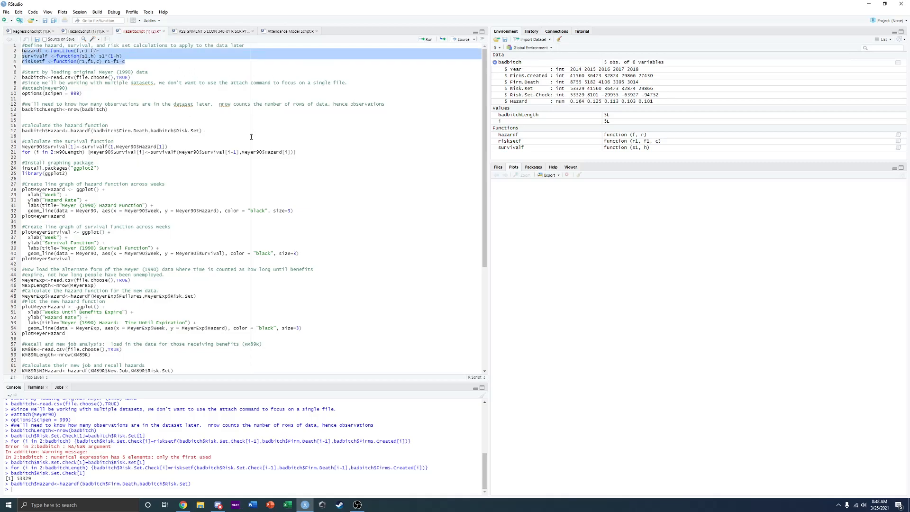
pyautogui.click(236, 136)
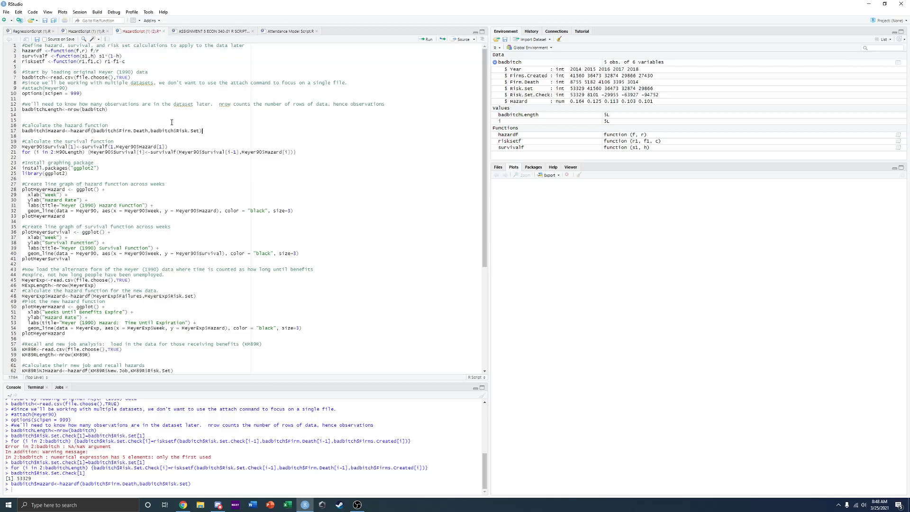
pyautogui.moveTo(203, 131); pyautogui.dragTo(22, 134)
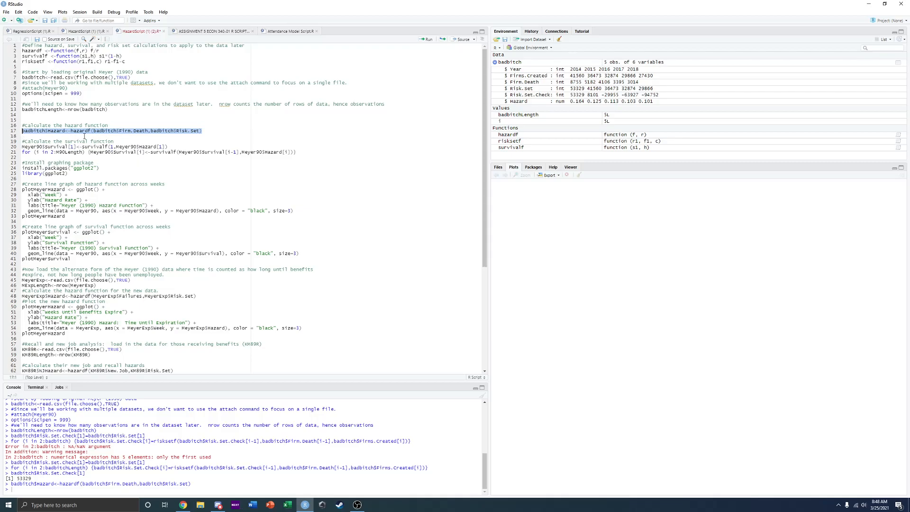
pyautogui.click(216, 133)
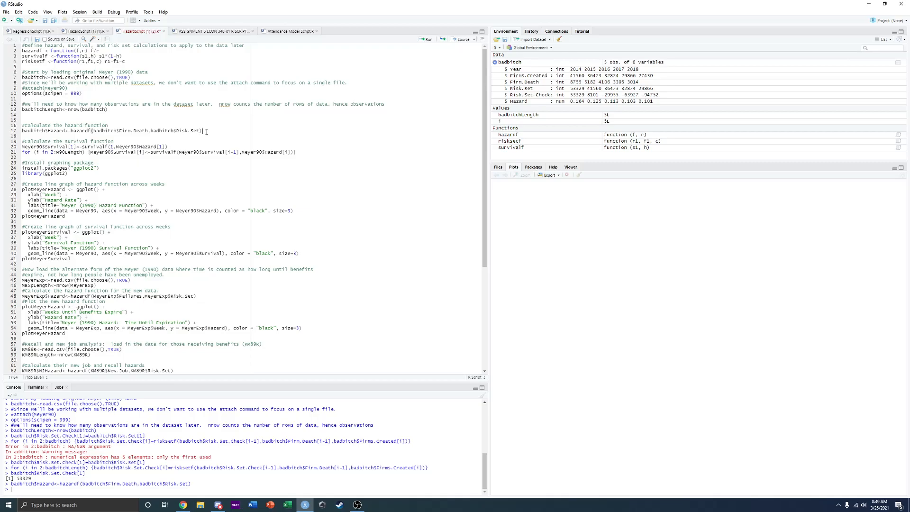
# - Add blank lines below the hazard calculation and copy the badbitch read.csv(file.choose(),TRUE) line there
pyautogui.press('Return')
pyautogui.press('Return')
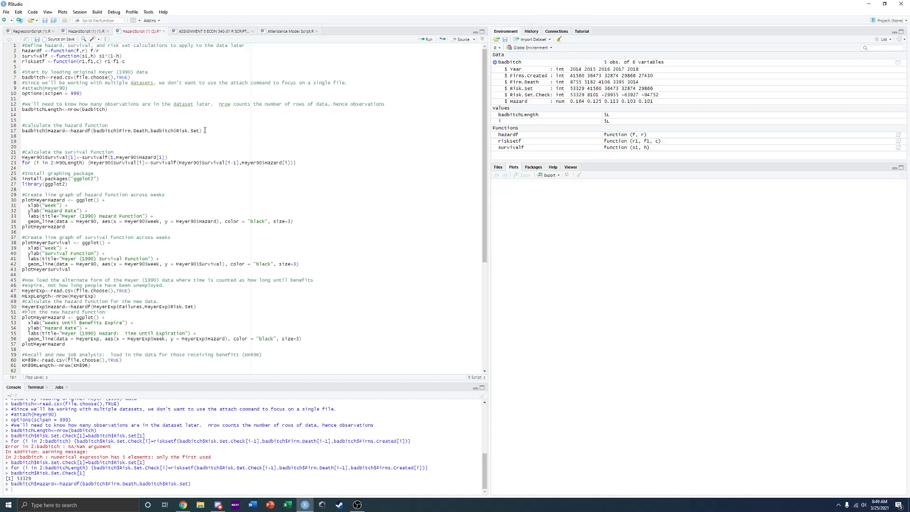
pyautogui.press('Return')
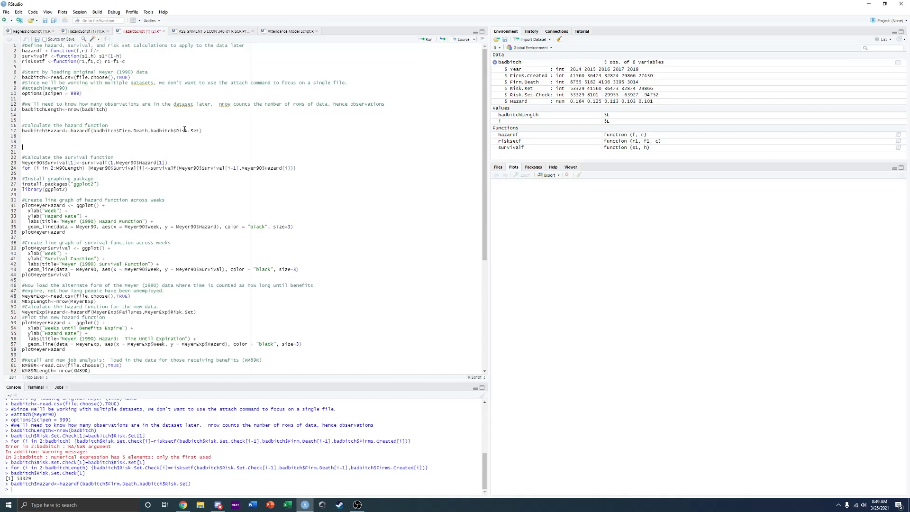
pyautogui.press('BackSpace')
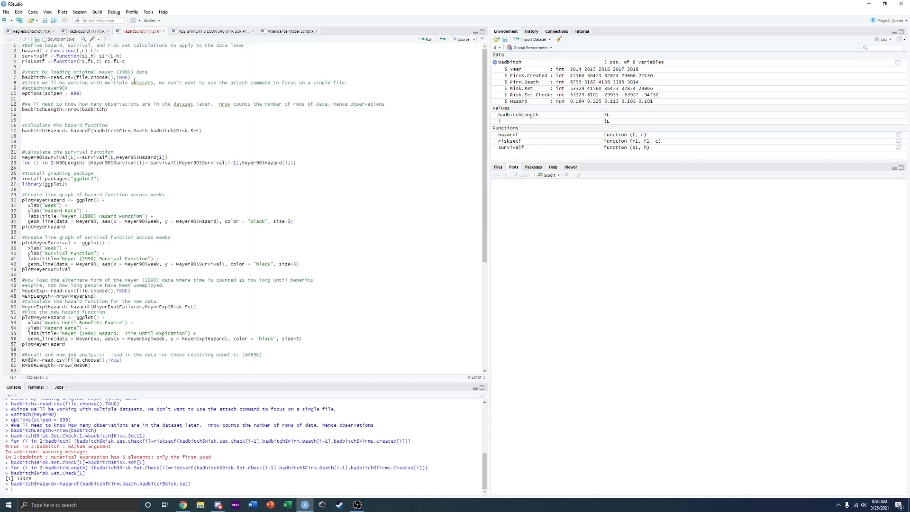
pyautogui.moveTo(138, 76); pyautogui.dragTo(21, 77)
pyautogui.hotkey('ctrl', 'c')
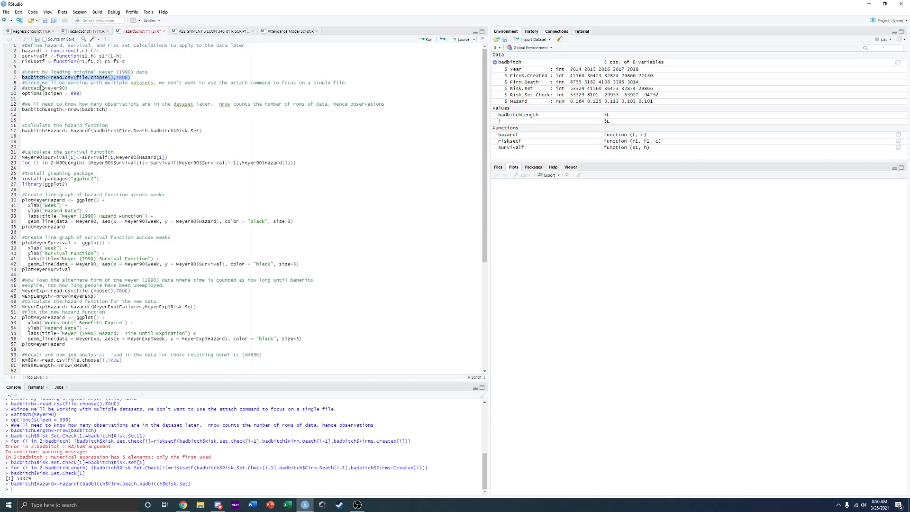
pyautogui.click(49, 141)
pyautogui.hotkey('ctrl', 'v')
pyautogui.click(44, 135)
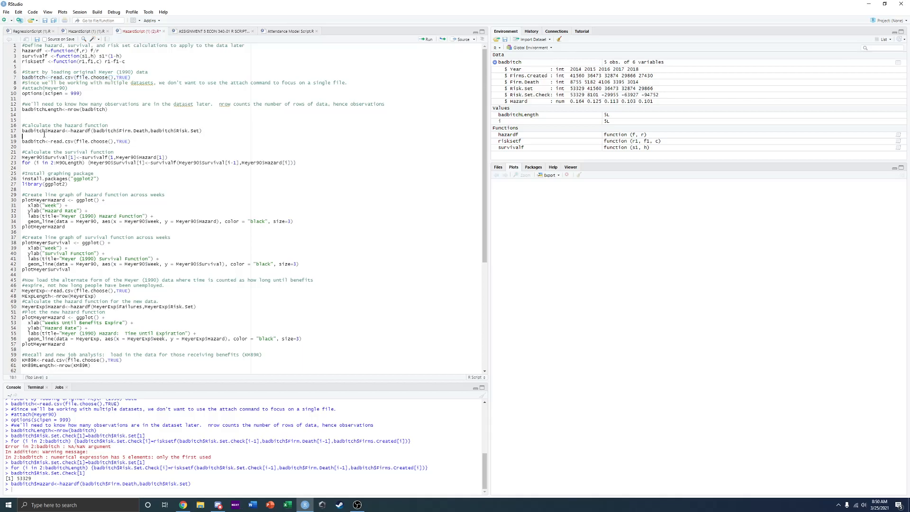
# - Insert blank lines above and below the copied read.csv line to make room for a second block of code
pyautogui.press('Return')
pyautogui.press('Return')
pyautogui.press('Return')
pyautogui.click(57, 162)
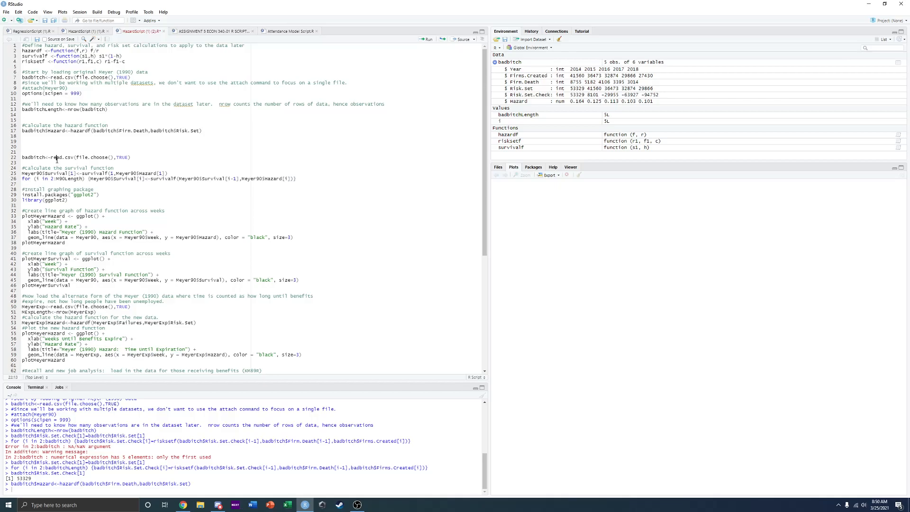
pyautogui.press('Return')
pyautogui.press('Return')
pyautogui.press('Return')
pyautogui.press('Return')
pyautogui.press('Return')
pyautogui.press('Return')
pyautogui.press('Return')
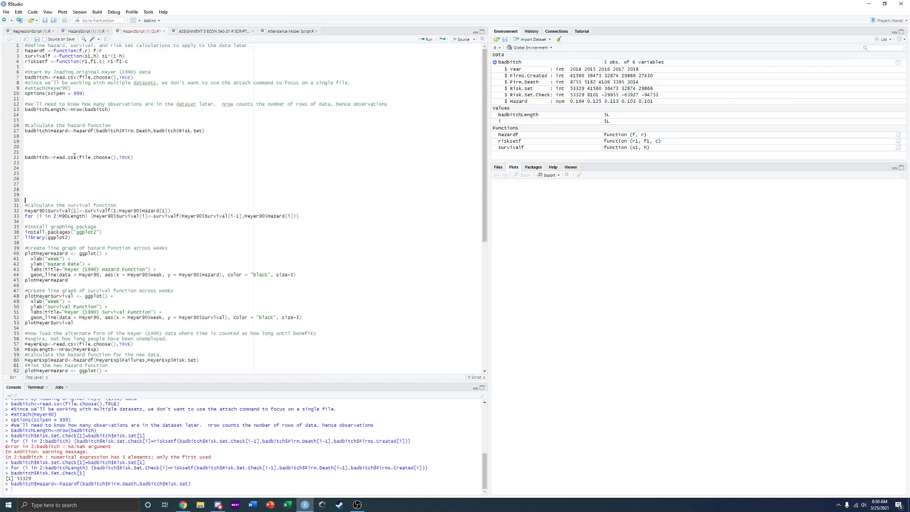
# - Copy the options(scipen = 999) and badbitchLength<-nrow(badbitch) lines beneath the copied read.csv line
pyautogui.moveTo(85, 93); pyautogui.dragTo(24, 93)
pyautogui.hotkey('ctrl', 'c')
pyautogui.click(56, 167)
pyautogui.hotkey('ctrl', 'v')
pyautogui.moveTo(122, 110); pyautogui.dragTo(25, 109)
pyautogui.hotkey('ctrl', 'c')
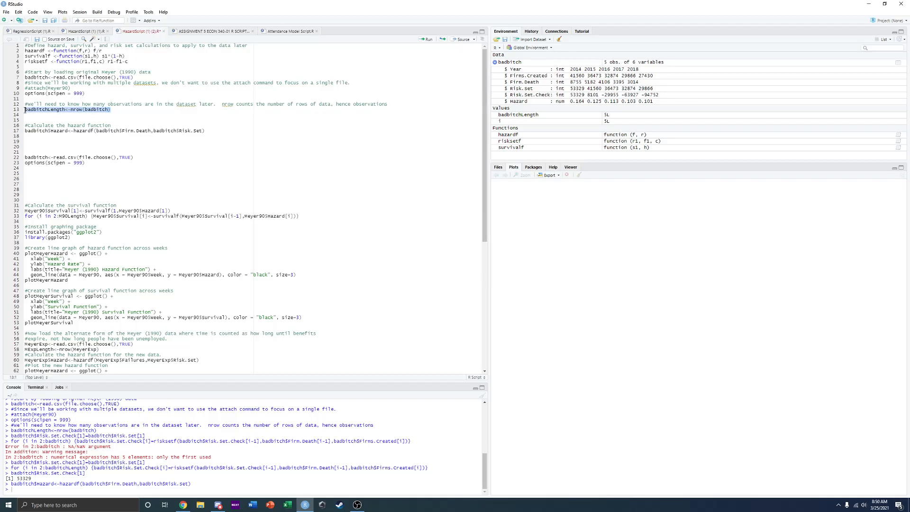
pyautogui.click(41, 172)
pyautogui.hotkey('ctrl', 'v')
# - Copy the badbitch$Hazard calculation from line 17 to line 26
pyautogui.moveTo(210, 134); pyautogui.dragTo(20, 136)
pyautogui.hotkey('ctrl', 'c')
pyautogui.click(40, 179)
pyautogui.hotkey('ctrl', 'v')
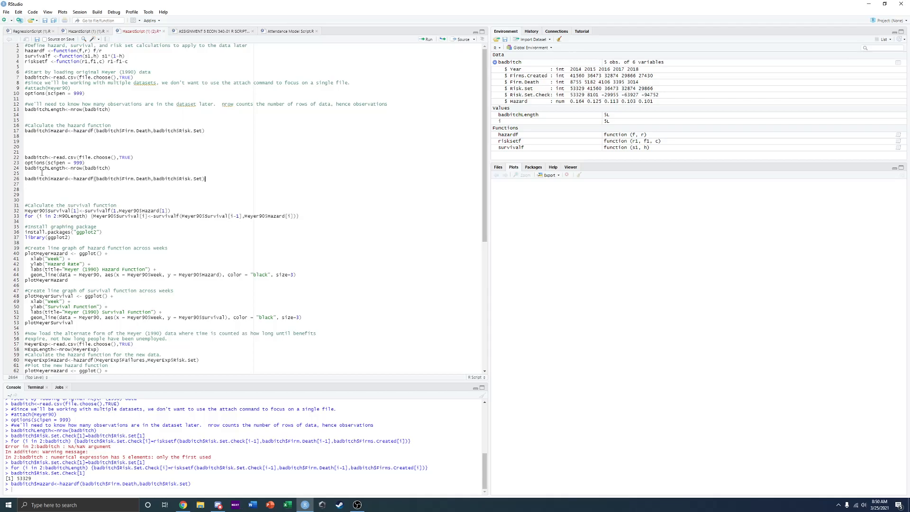
# - Rename the dataset to badbitchnat in the copied import and nrow() lines, and the length variable to badbitchnatLength
pyautogui.click(48, 157)
pyautogui.write('Nat')
pyautogui.click(108, 169)
pyautogui.write('Nat')
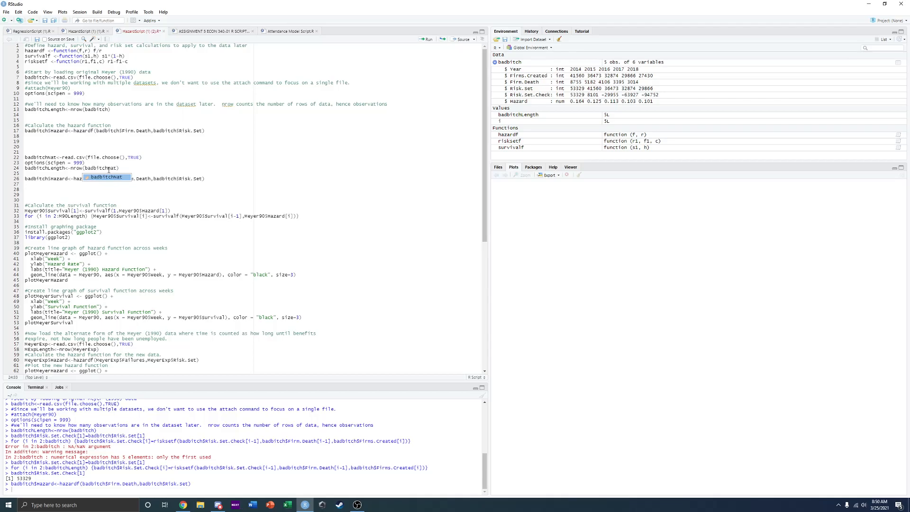
pyautogui.press('Left')
pyautogui.press('Left')
pyautogui.press('Left')
pyautogui.press('Left')
pyautogui.press('Left')
pyautogui.press('Up')
pyautogui.press('Left')
pyautogui.press('Left')
pyautogui.press('Left')
pyautogui.press('Left')
pyautogui.press('Left')
pyautogui.press('Right')
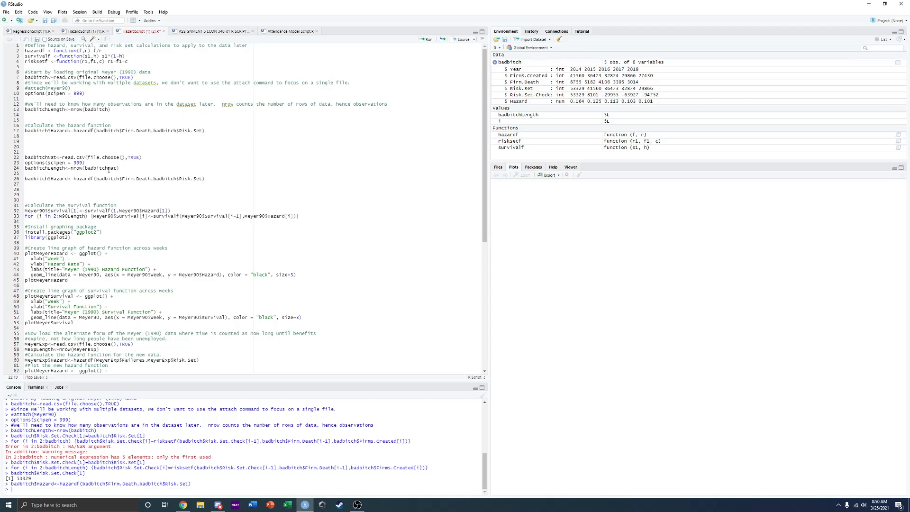
pyautogui.press('Down')
pyautogui.press('Left')
pyautogui.press('Left')
pyautogui.write('nat')
# - Change badbitch to badbitchnat in the assigned Hazard column and both hazardf() arguments on line 26
pyautogui.click(47, 179)
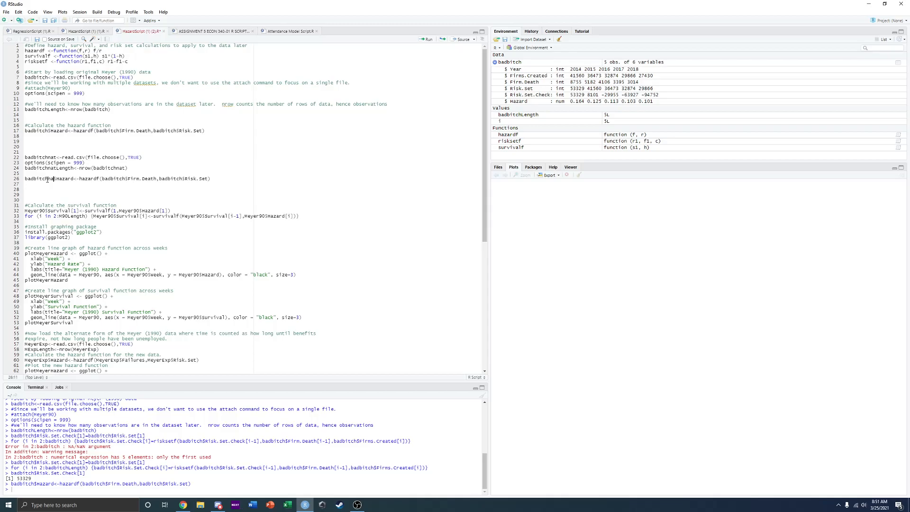
pyautogui.write('nat')
pyautogui.press('Down')
pyautogui.press('Return')
pyautogui.press('Right')
pyautogui.press('Right')
pyautogui.press('Right')
pyautogui.press('Right')
pyautogui.write('nat')
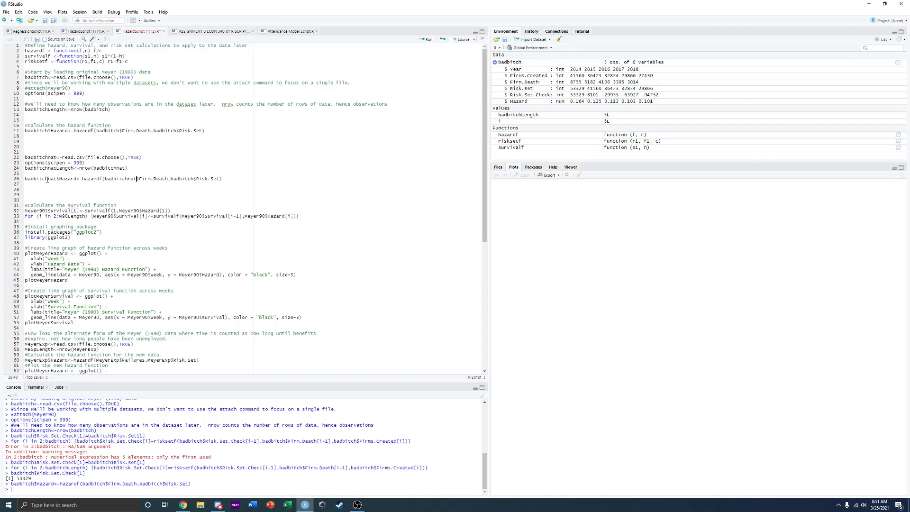
pyautogui.press('Down')
pyautogui.press('Right')
pyautogui.press('Right')
pyautogui.press('Right')
pyautogui.write('nat')
pyautogui.press('Down')
pyautogui.press('Escape')
# - Compare the original badbitch import, option, length and hazard lines with the copied badbitchnat block
pyautogui.moveTo(134, 78); pyautogui.dragTo(25, 79)
pyautogui.moveTo(86, 95); pyautogui.dragTo(21, 96)
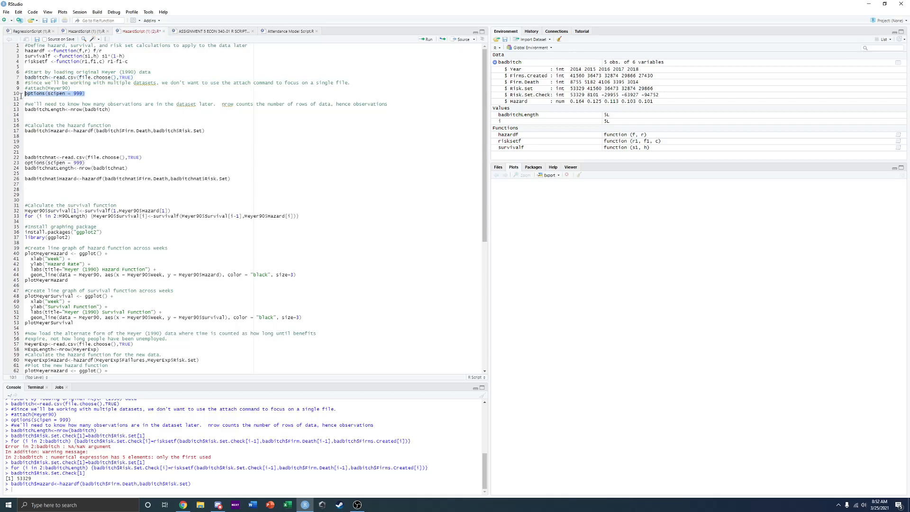
pyautogui.moveTo(111, 110); pyautogui.dragTo(23, 110)
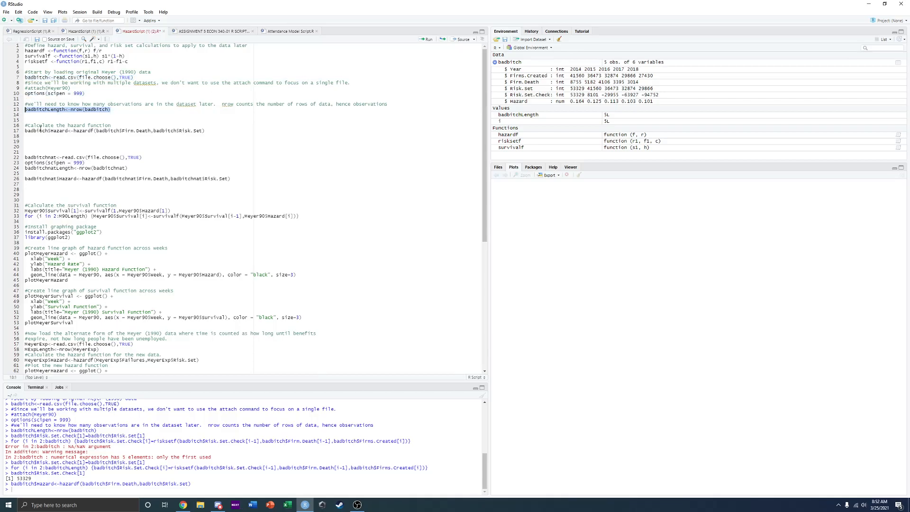
pyautogui.moveTo(114, 126); pyautogui.dragTo(33, 131)
pyautogui.moveTo(18, 133); pyautogui.dragTo(193, 135)
pyautogui.click(220, 135)
pyautogui.moveTo(25, 157); pyautogui.dragTo(268, 185)
pyautogui.click(267, 185)
pyautogui.moveTo(68, 131); pyautogui.dragTo(31, 127)
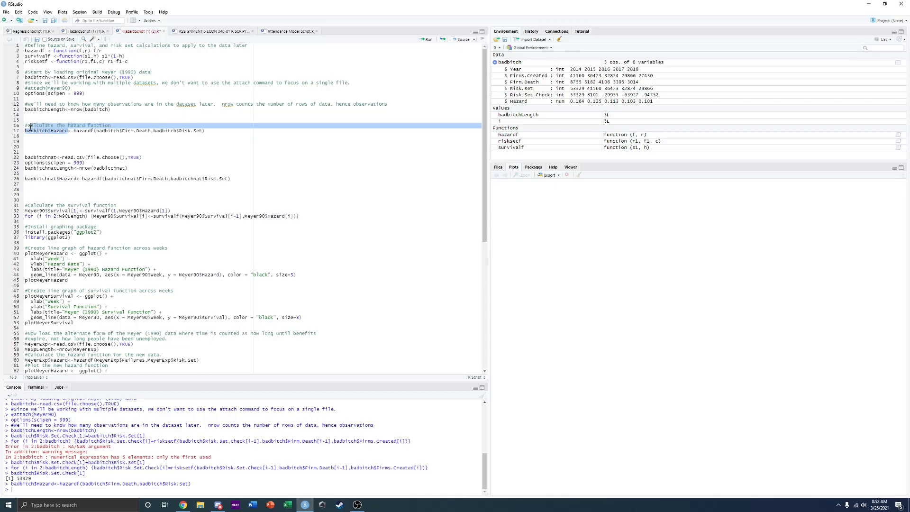
pyautogui.click(57, 136)
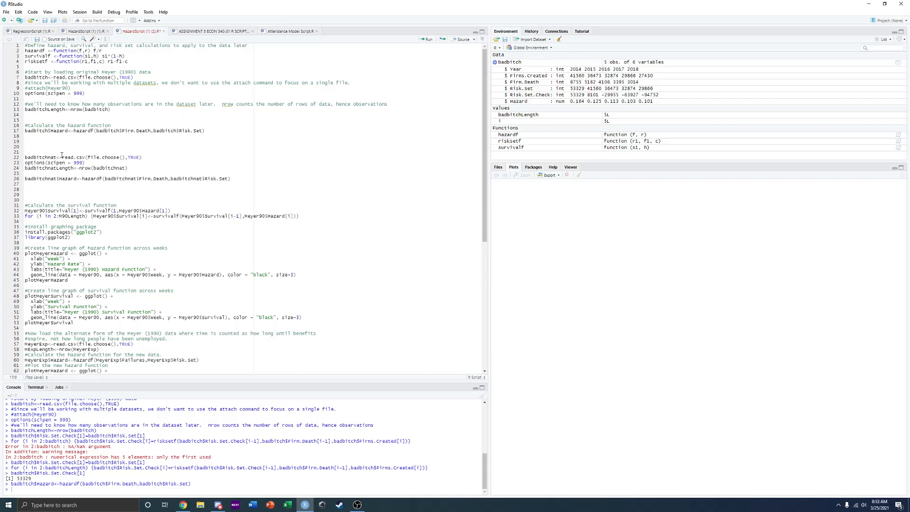
pyautogui.moveTo(146, 154)
pyautogui.mouseDown()
pyautogui.moveTo(116, 161)
pyautogui.moveTo(134, 154)
pyautogui.mouseUp()
# - Run the badbitchnat read.csv line on line 22 and load the CSV file chosen for it
pyautogui.click(143, 156)
pyautogui.click(426, 39)
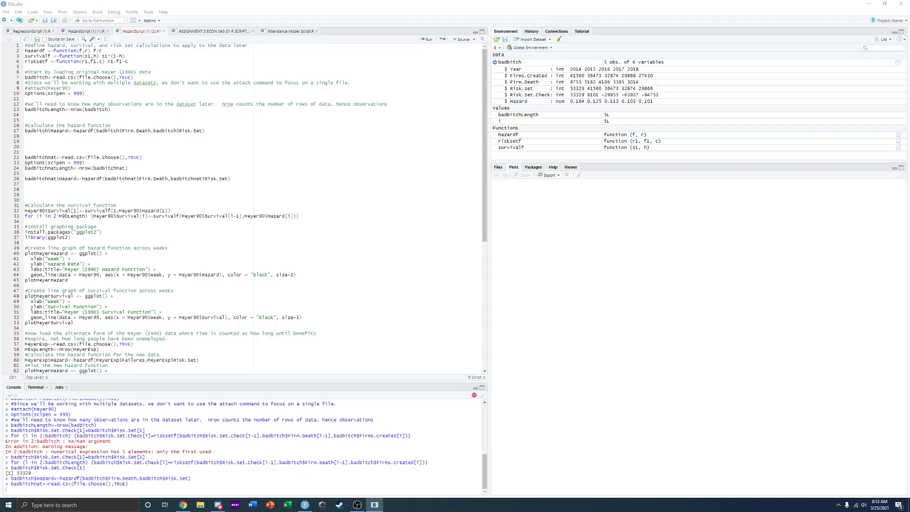
pyautogui.press('Return')
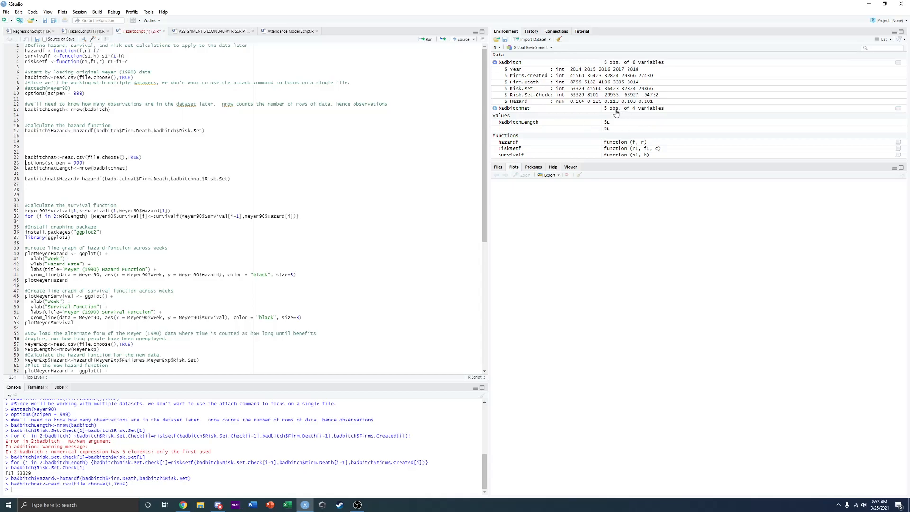
# - Run the options(scipen = 999) line and the badbitchnatLength<-nrow(badbitchnat) line
pyautogui.press('End')
pyautogui.click(420, 40)
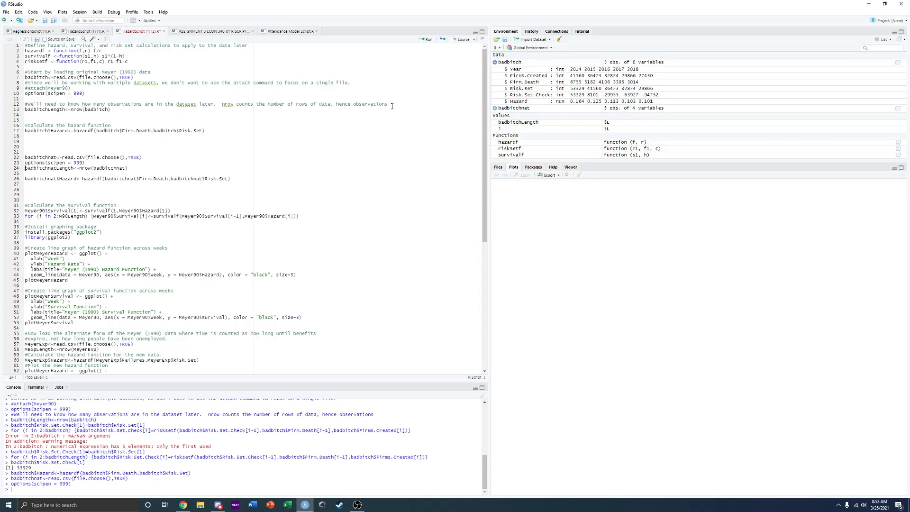
pyautogui.click(163, 171)
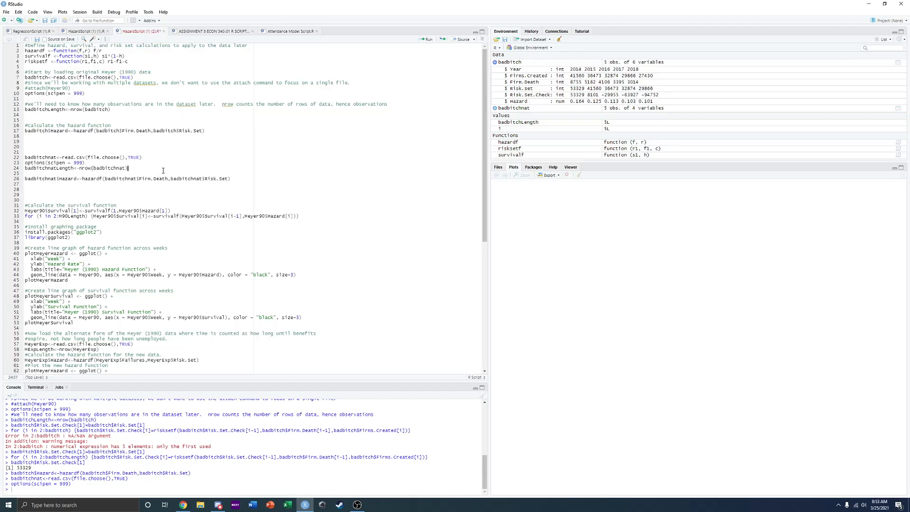
pyautogui.click(424, 42)
# - Run the badbitchnat$Hazard calculation on line 26
pyautogui.click(237, 179)
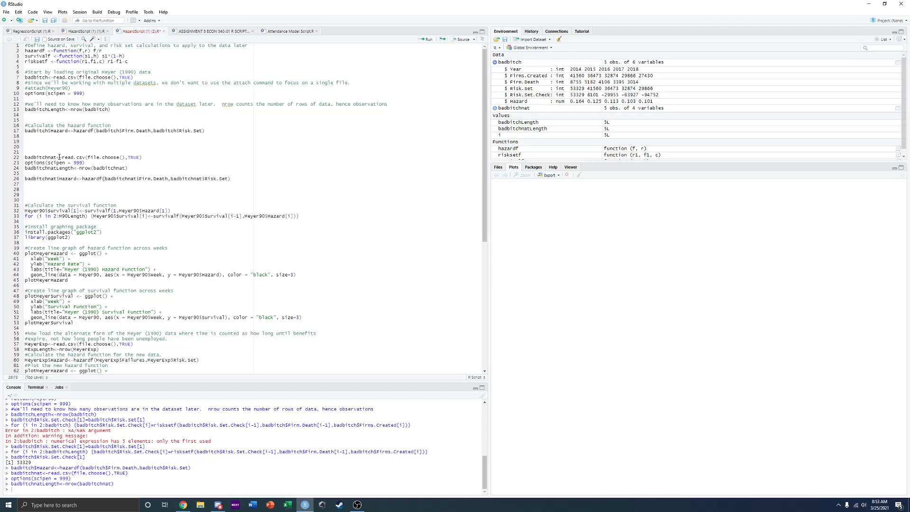
pyautogui.moveTo(56, 158); pyautogui.dragTo(34, 158)
pyautogui.click(248, 180)
pyautogui.click(426, 40)
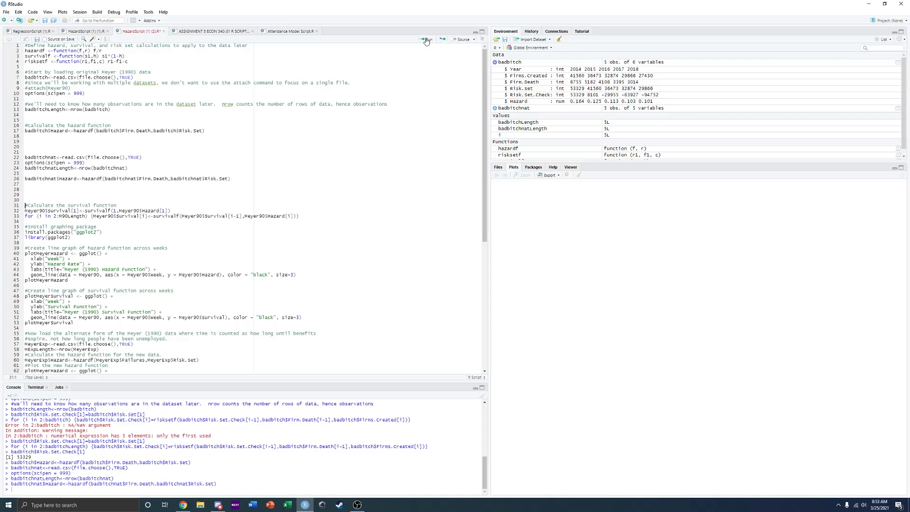
# - Expand the badbitchnat dataset in the environment and examine its variables and hazard values
pyautogui.click(495, 108)
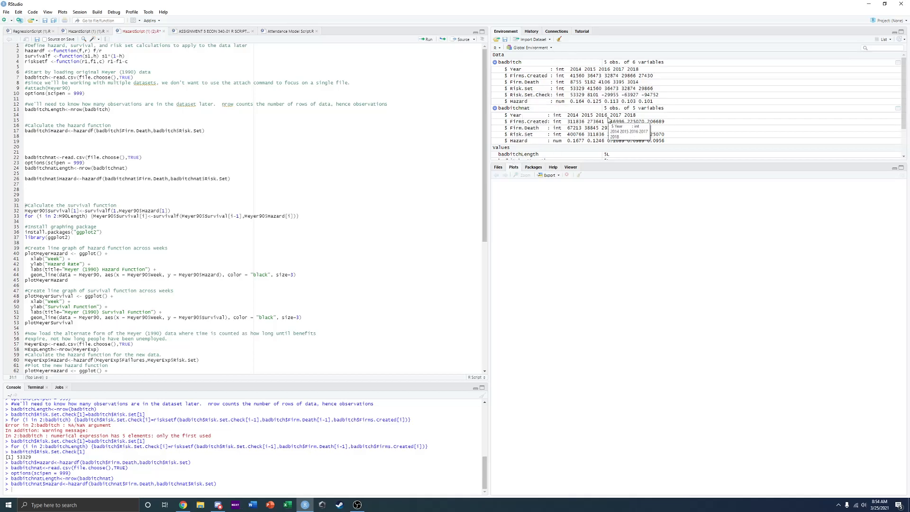
pyautogui.scroll(-2, 565, 133)
pyautogui.scroll(2, 527, 108)
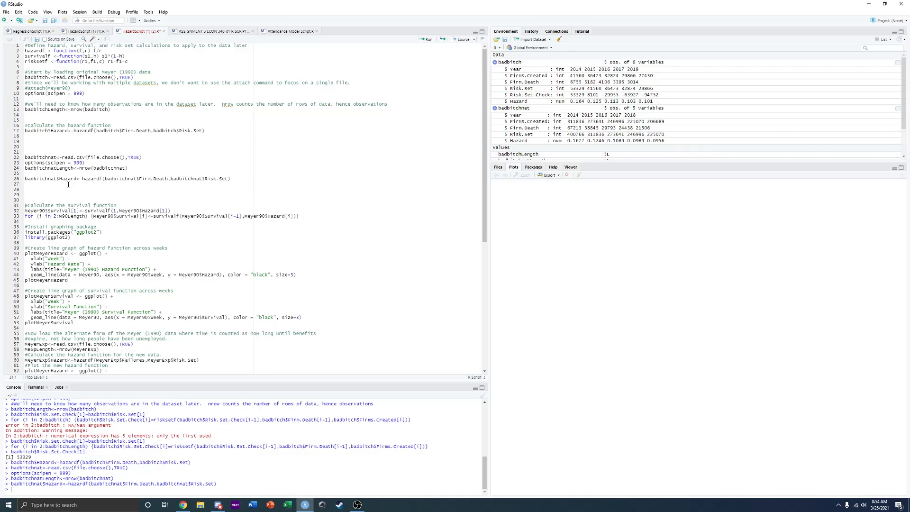
# - Insert more blank lines above the "Calculate the survival function" comment
pyautogui.press('Return')
pyautogui.press('Return')
pyautogui.press('Return')
pyautogui.press('Return')
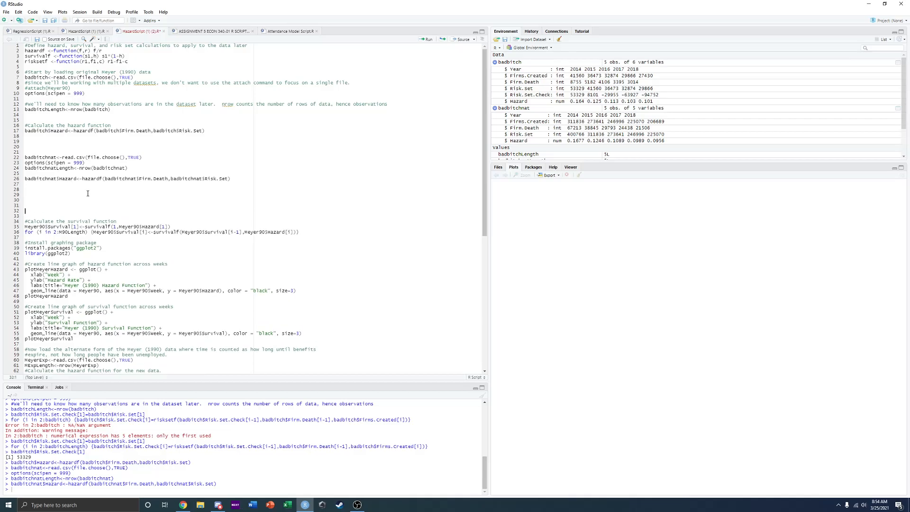
# - Copy the install.packages("ggplot2") and library(ggplot2) lines below the badbitchnat$Hazard calculation, followed by blank lines
pyautogui.scroll(-3, 88, 194)
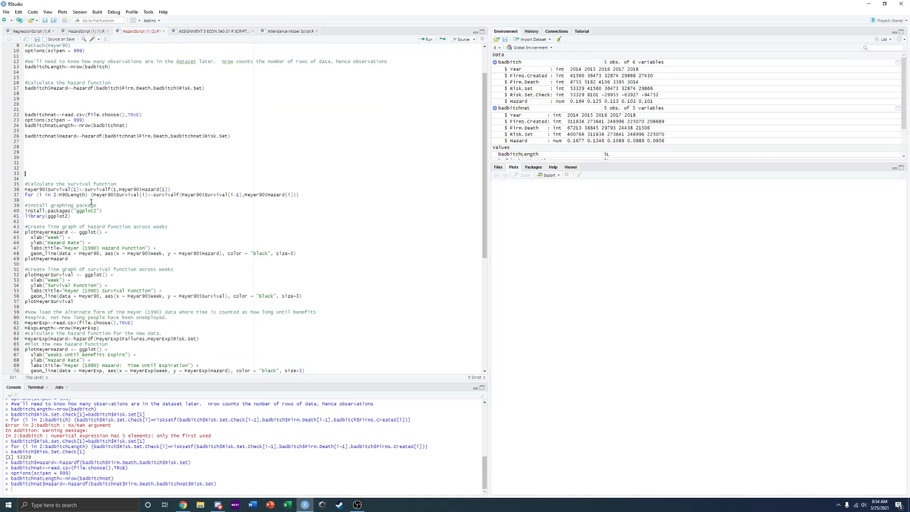
pyautogui.moveTo(81, 217); pyautogui.dragTo(22, 214)
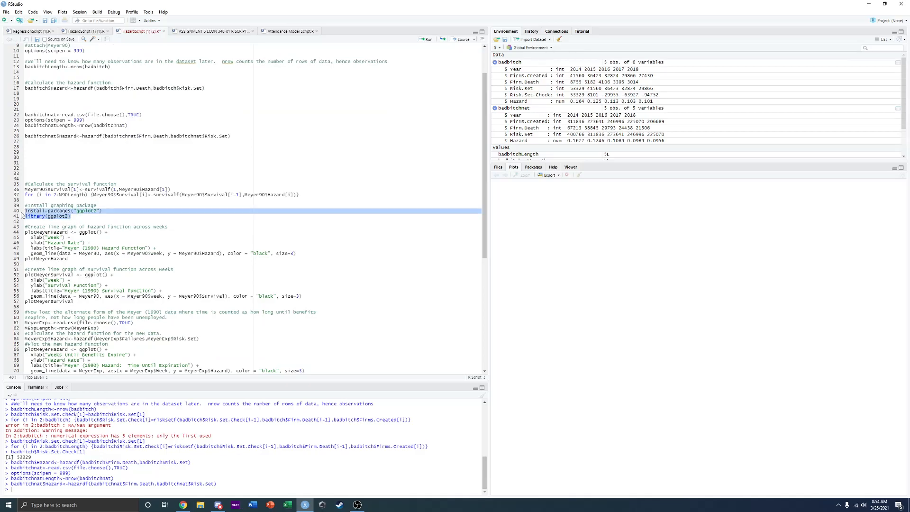
pyautogui.hotkey('ctrl', 'c')
pyautogui.click(62, 152)
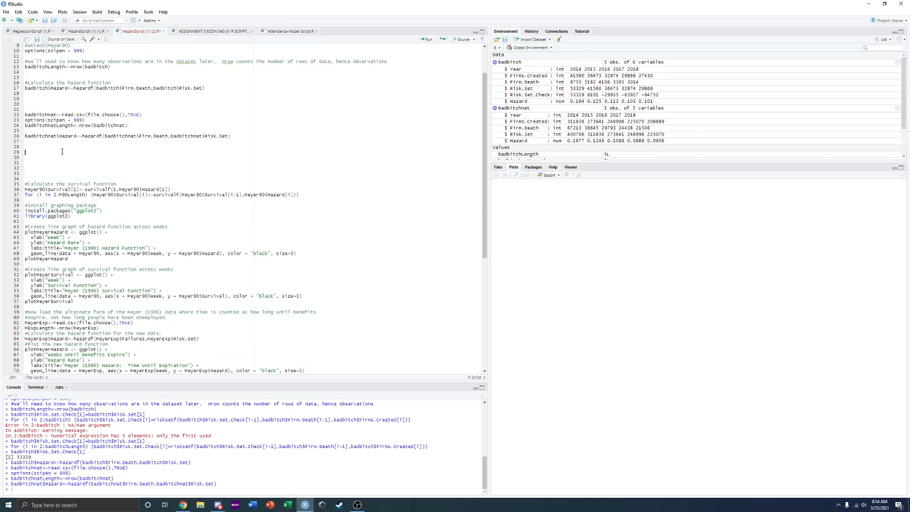
pyautogui.hotkey('ctrl', 'v')
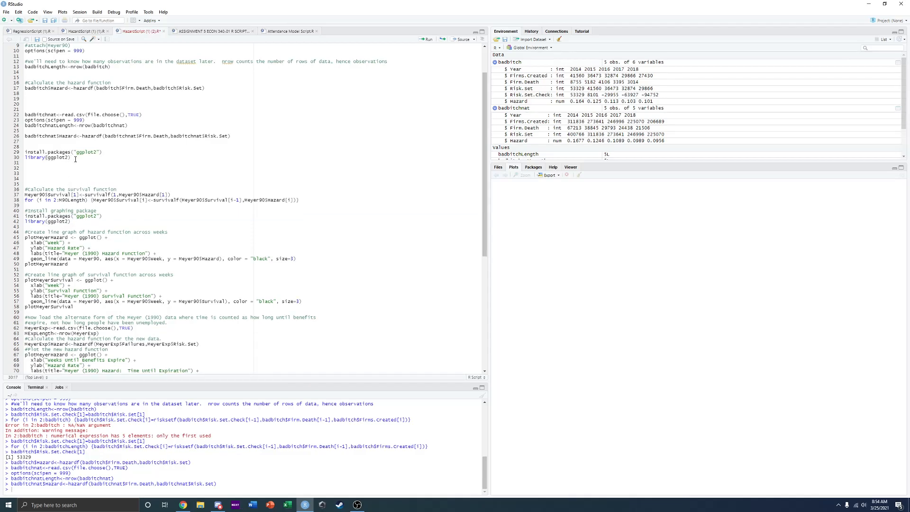
pyautogui.press('Return')
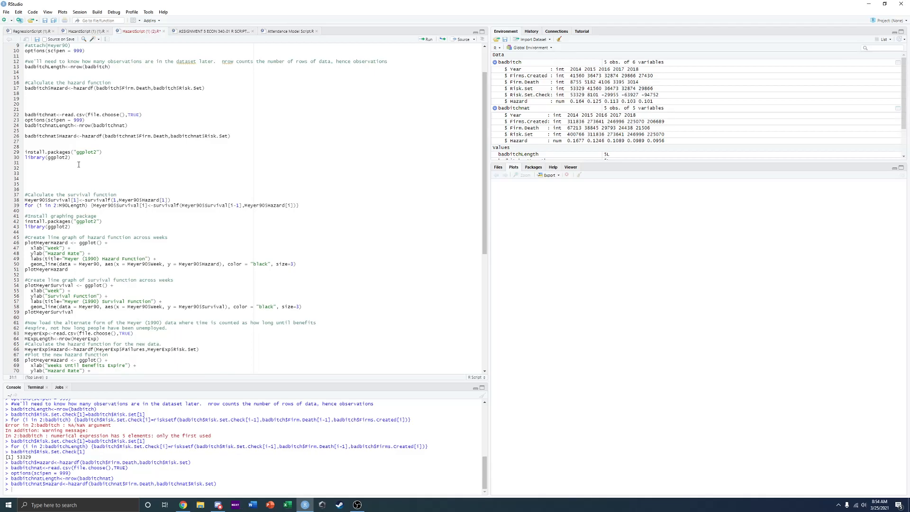
pyautogui.press('Return')
# - Run the copied install.packages("ggplot2") and library(ggplot2) lines
pyautogui.moveTo(71, 158); pyautogui.dragTo(25, 152)
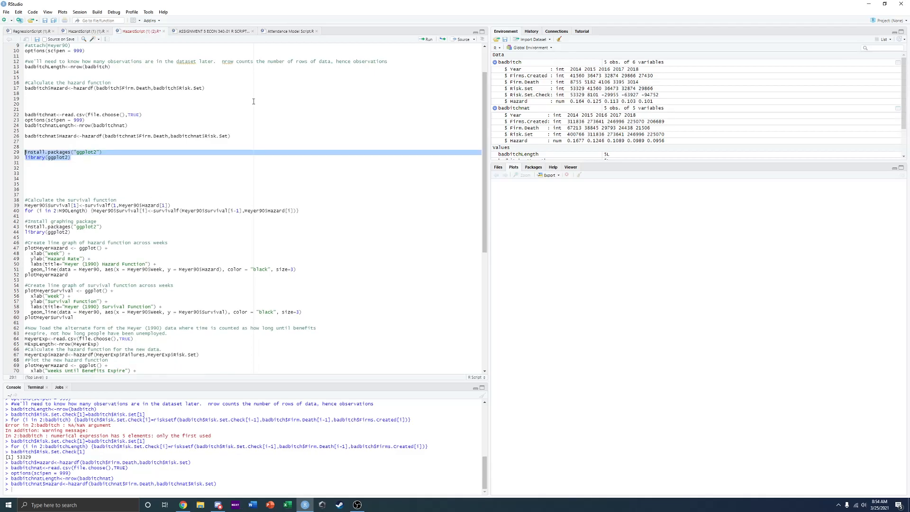
pyautogui.click(426, 39)
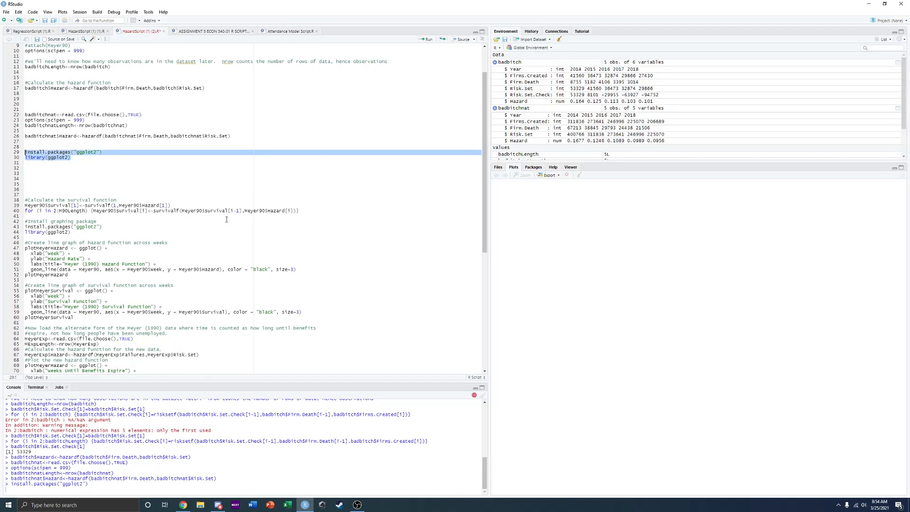
pyautogui.click(100, 173)
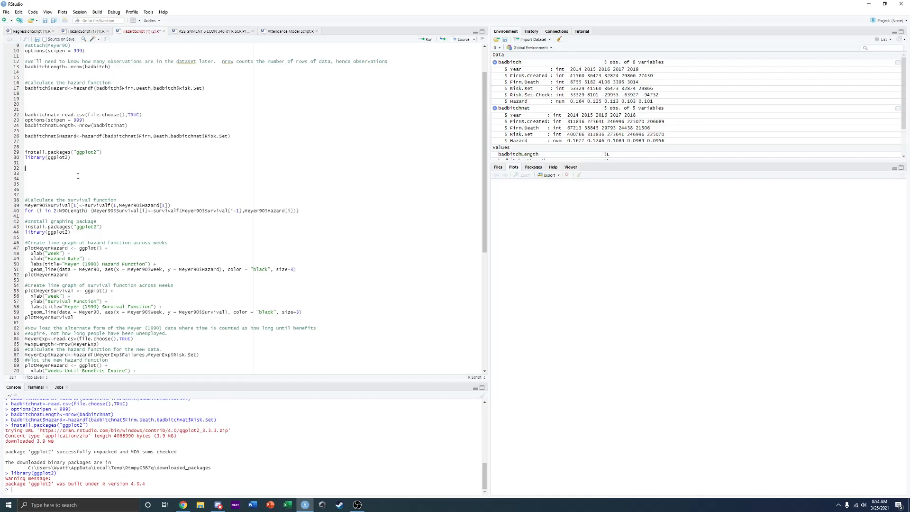
# - Copy the whole plotMeyerHazard plot block to line 32, below the copied library(ggplot2) line
pyautogui.scroll(-4, 78, 176)
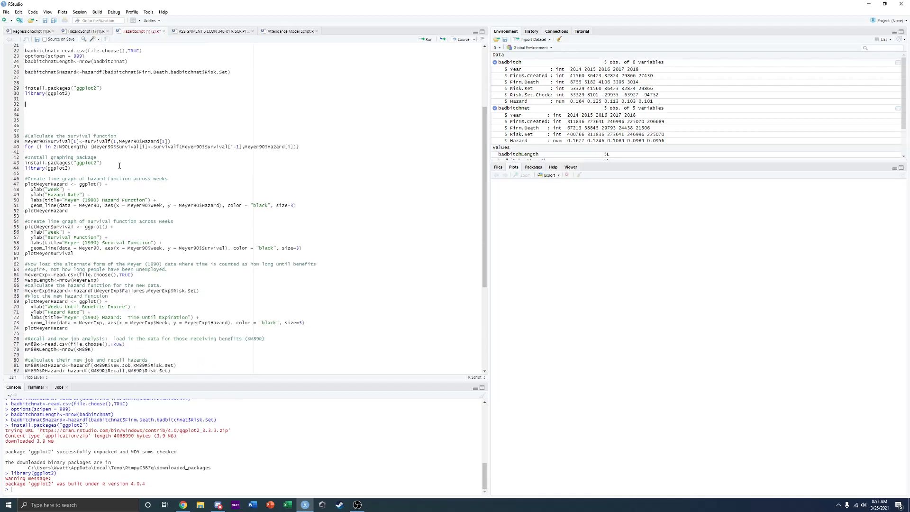
pyautogui.scroll(-2, 122, 181)
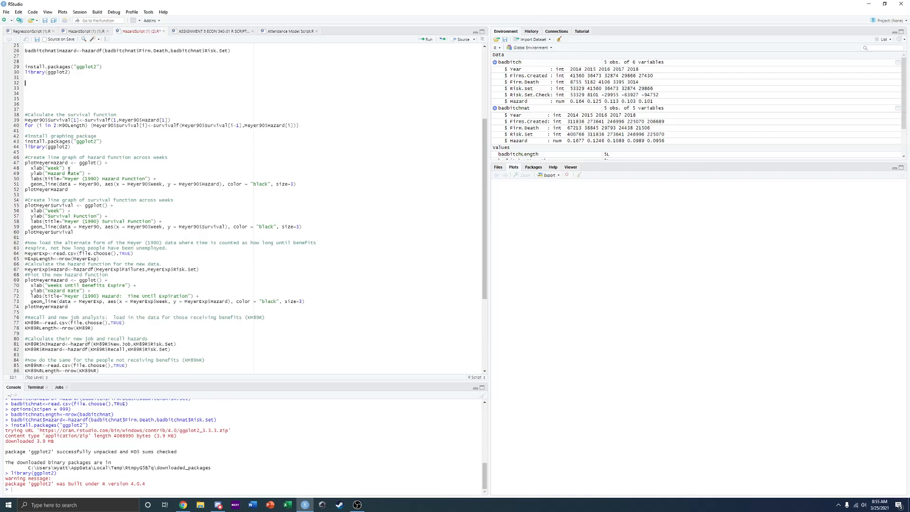
pyautogui.moveTo(73, 188); pyautogui.dragTo(24, 163)
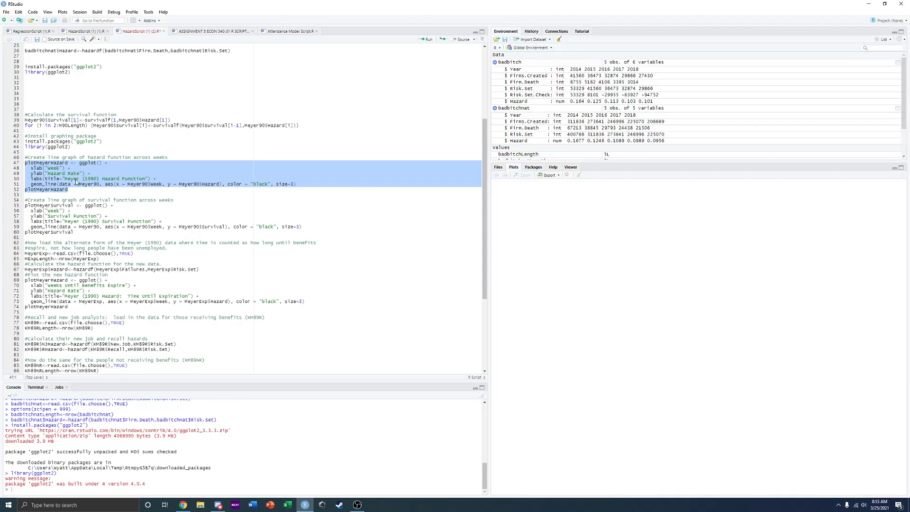
pyautogui.click(63, 87)
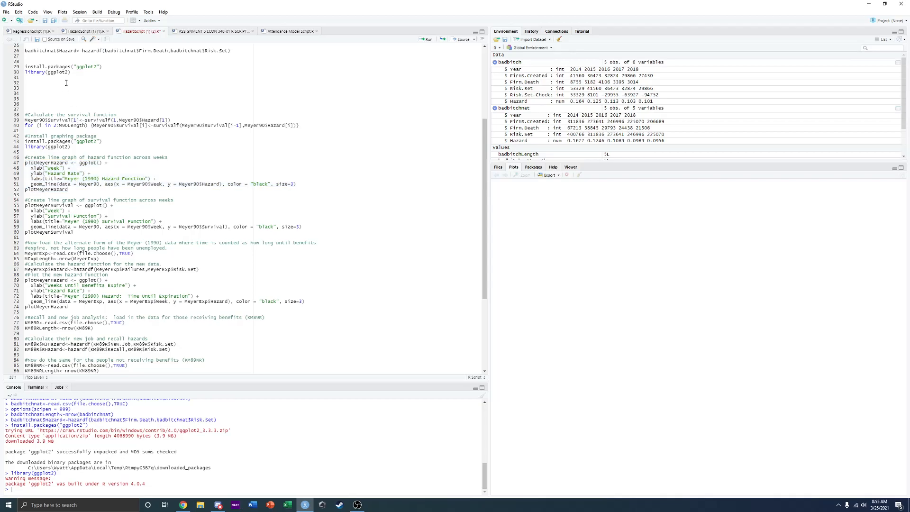
pyautogui.hotkey('ctrl', 'v')
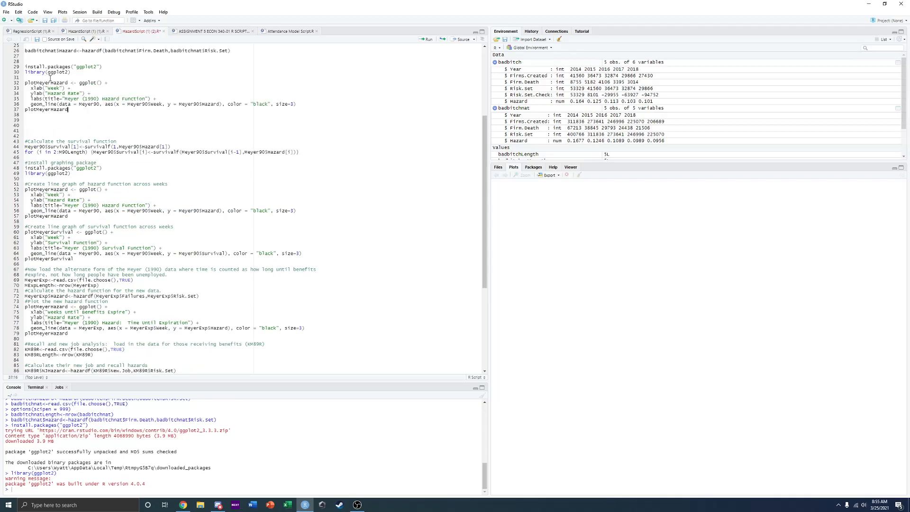
# - Rename the plot object in the copied block's assignment line to plotNat&StateHazard
pyautogui.moveTo(50, 82); pyautogui.dragTo(37, 83)
pyautogui.scroll(5, 148, 157)
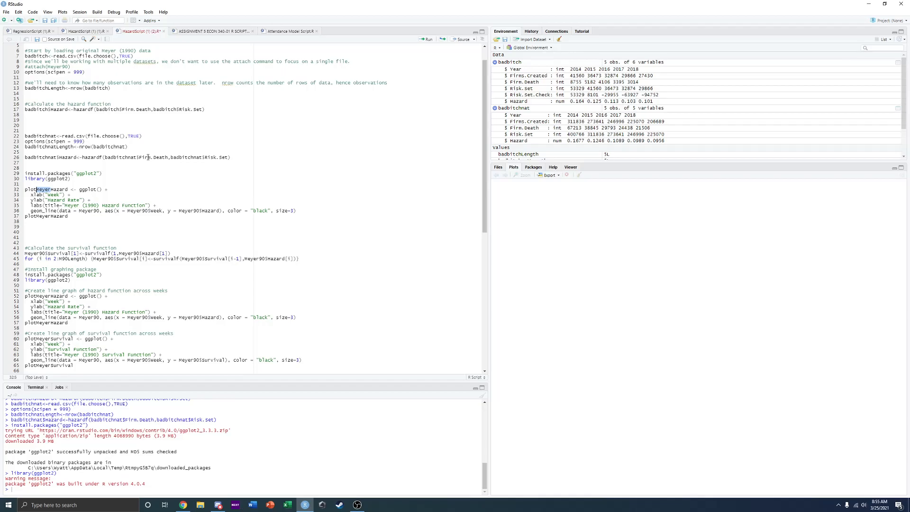
pyautogui.write('na')
pyautogui.press('BackSpace')
pyautogui.press('BackSpace')
pyautogui.write('Natr')
pyautogui.press('BackSpace')
pyautogui.press('BackSpace')
pyautogui.write('t')
pyautogui.write('State')
pyautogui.scroll(2, 148, 158)
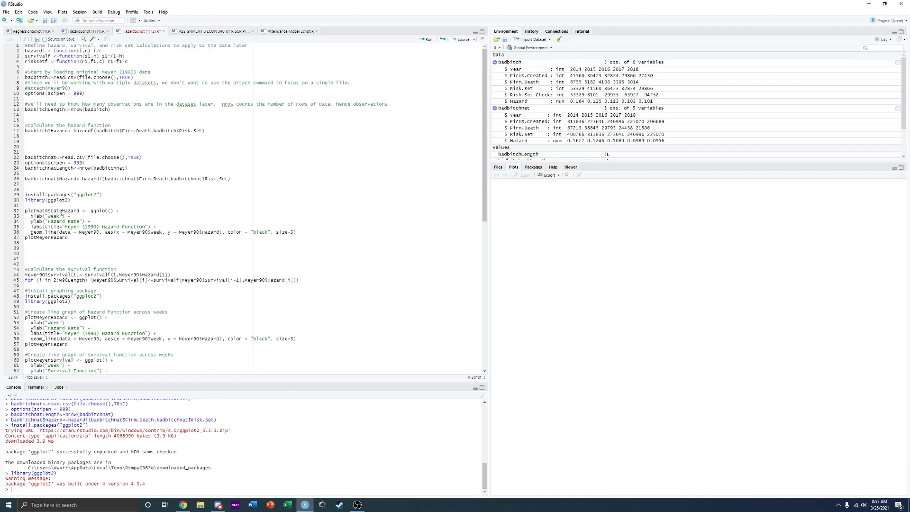
# - Change the copied block's closing display line to plotNat&StateHazard
pyautogui.moveTo(61, 210); pyautogui.dragTo(45, 211)
pyautogui.hotkey('ctrl', 'shift', 'Left')
pyautogui.hotkey('ctrl', 'shift', 'Right')
pyautogui.hotkey('ctrl', 'Left')
pyautogui.hotkey('ctrl', 'Left')
pyautogui.moveTo(62, 211); pyautogui.dragTo(36, 237)
pyautogui.write('Nat&State')
# - Copy the block's geom_line call onto a new line directly below the ggplot() line
pyautogui.moveTo(26, 232); pyautogui.dragTo(298, 234)
pyautogui.hotkey('ctrl', 'c')
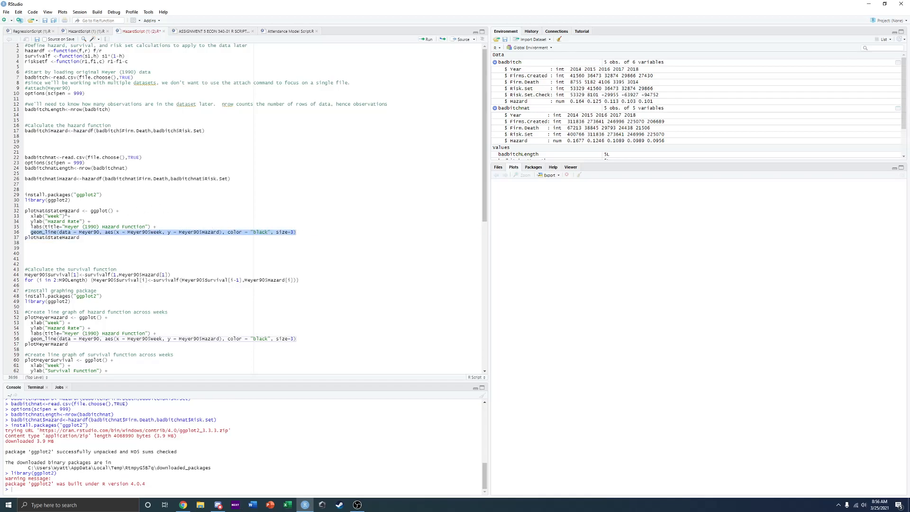
pyautogui.click(128, 212)
pyautogui.press('Return')
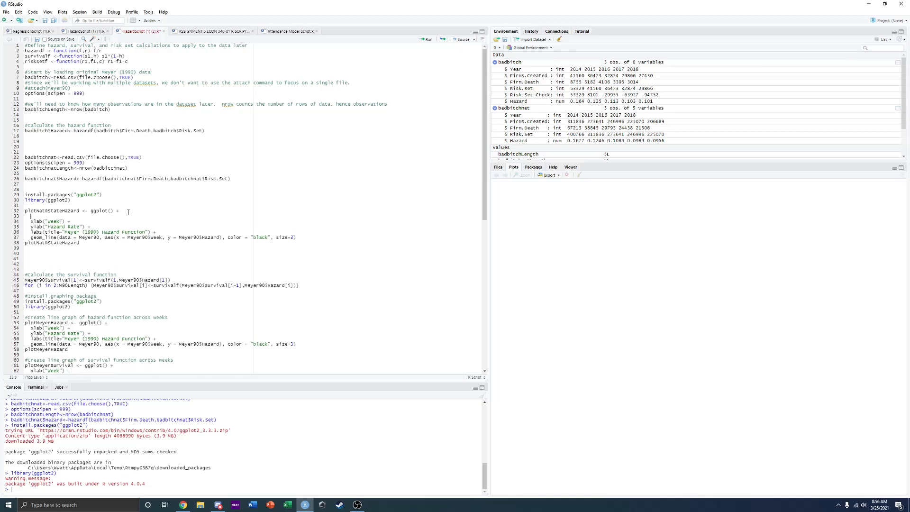
pyautogui.hotkey('ctrl', 'v')
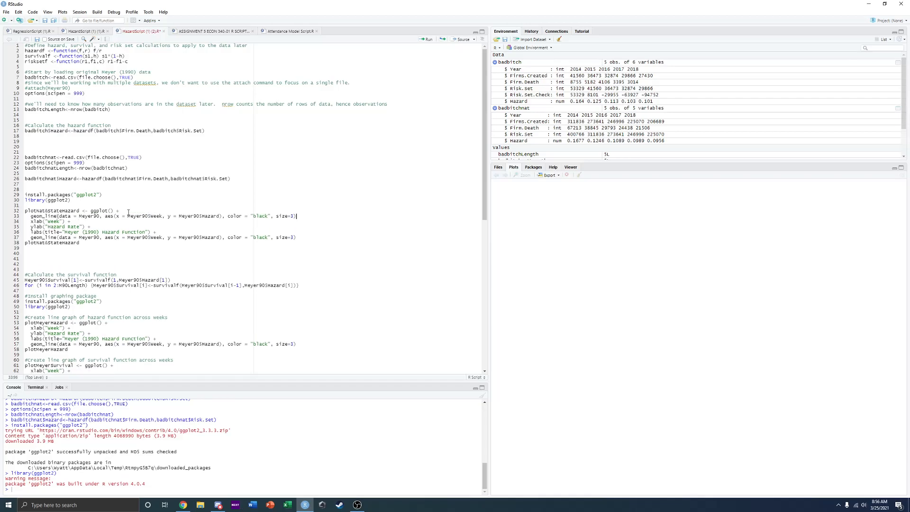
# - Copy and remove the original geom_line call below the labs line, including its empty line
pyautogui.moveTo(297, 237)
pyautogui.mouseDown()
pyautogui.moveTo(52, 247)
pyautogui.moveTo(28, 237)
pyautogui.moveTo(297, 238)
pyautogui.mouseUp()
pyautogui.hotkey('ctrl', 'c')
pyautogui.click(28, 237)
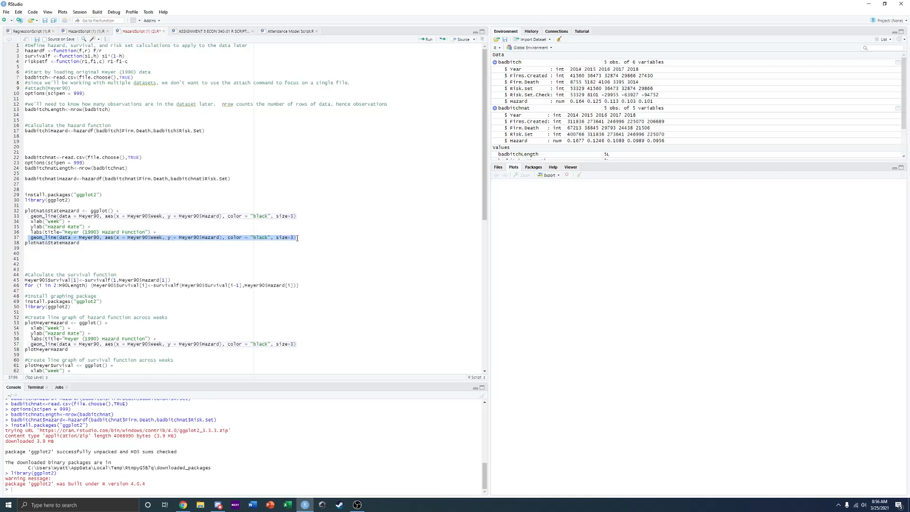
pyautogui.press('BackSpace')
pyautogui.press('BackSpace')
pyautogui.press('BackSpace')
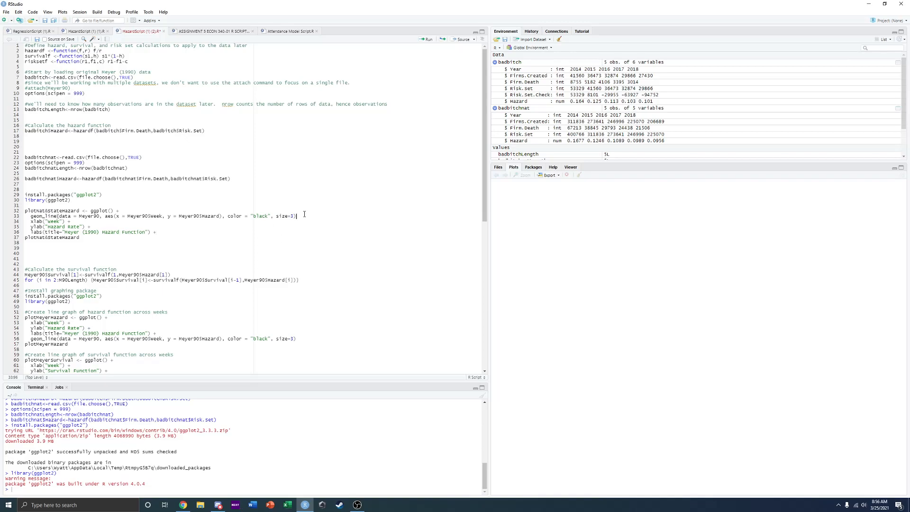
# - Paste a second geom_line call below the first one and indent it to match
pyautogui.press('Return')
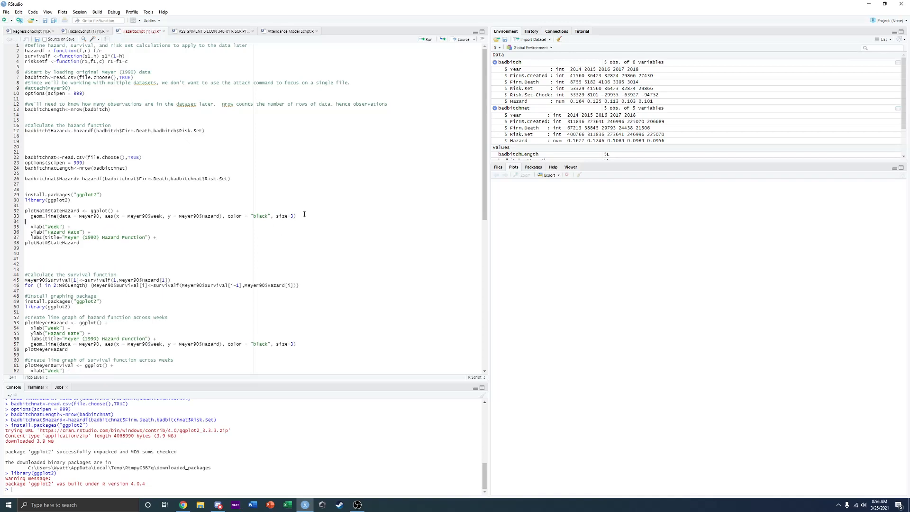
pyautogui.hotkey('ctrl', 'v')
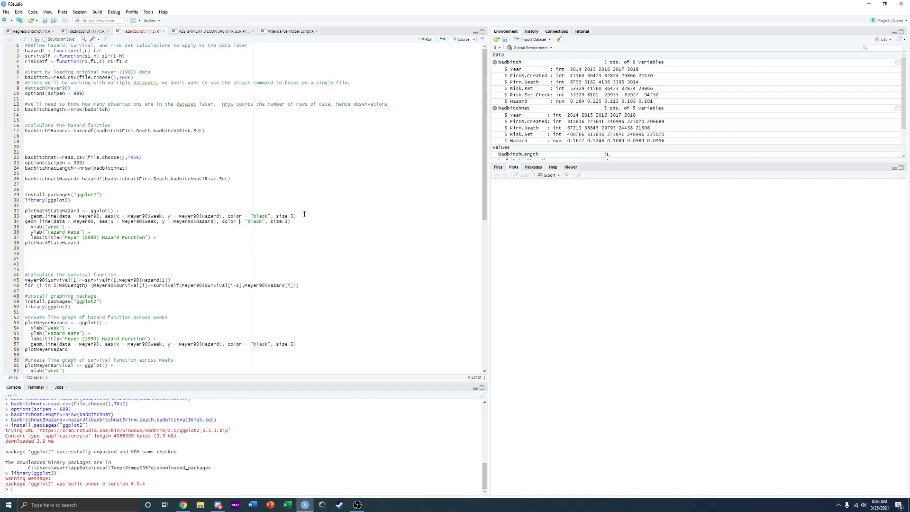
pyautogui.press('Right')
pyautogui.press('Tab')
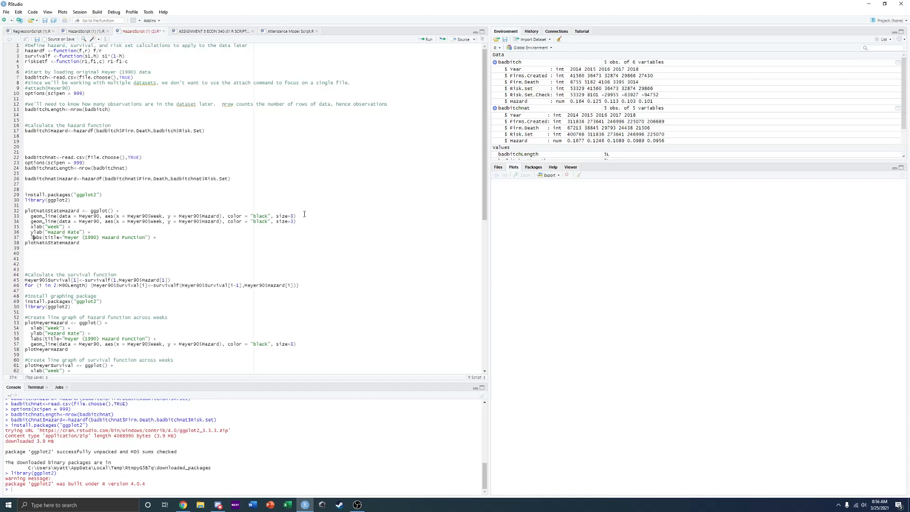
# - Append a plus sign to both geom_line calls and remove the trailing one from the labs line
pyautogui.click(305, 214)
pyautogui.moveTo(301, 217); pyautogui.dragTo(141, 221)
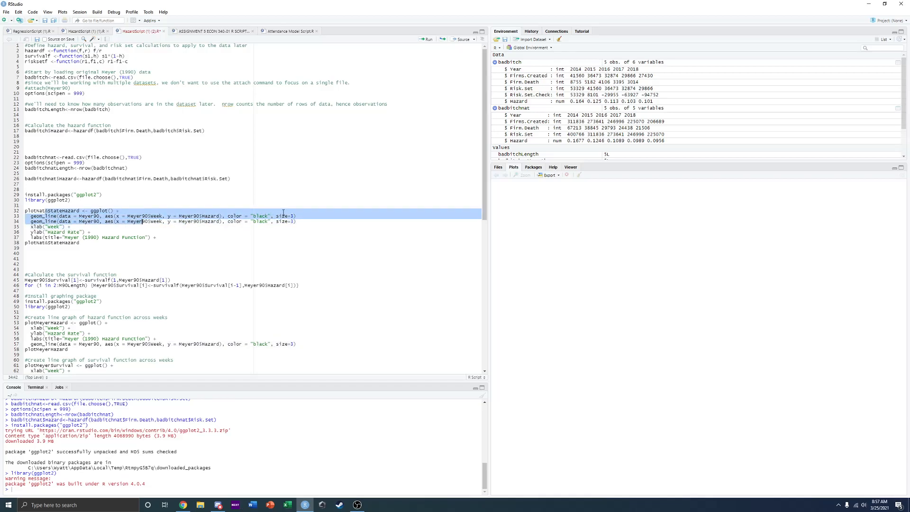
pyautogui.click(299, 213)
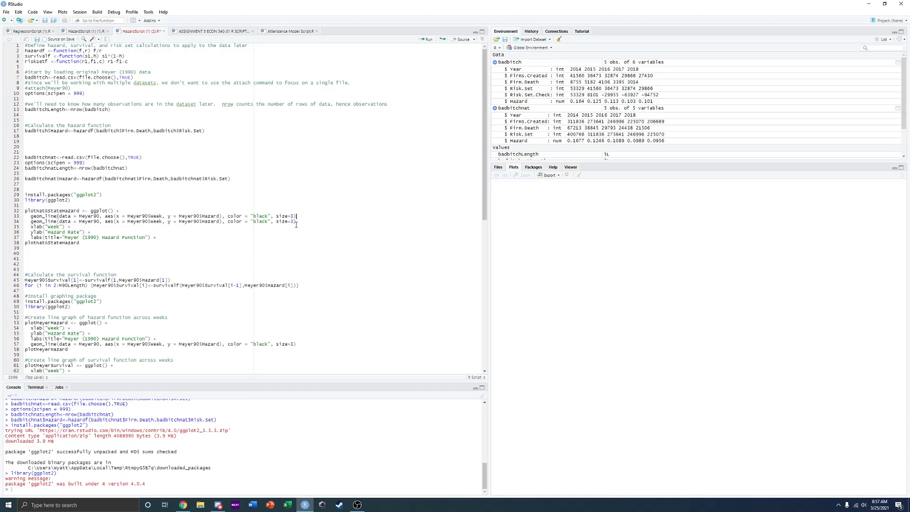
pyautogui.write('+')
pyautogui.press('BackSpace')
pyautogui.click(151, 237)
pyautogui.moveTo(102, 230); pyautogui.dragTo(113, 210)
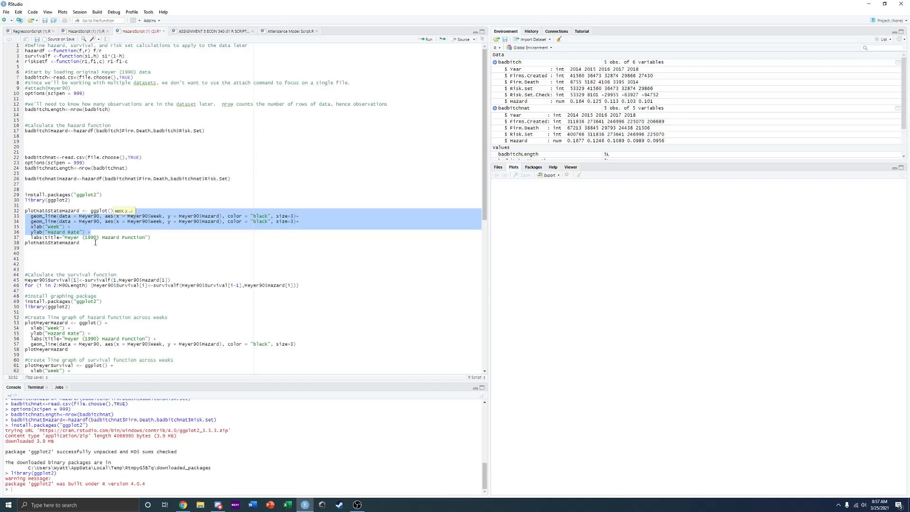
# - Set the copied plot's x-axis label to "Year"
pyautogui.click(59, 228)
pyautogui.moveTo(59, 227); pyautogui.dragTo(48, 227)
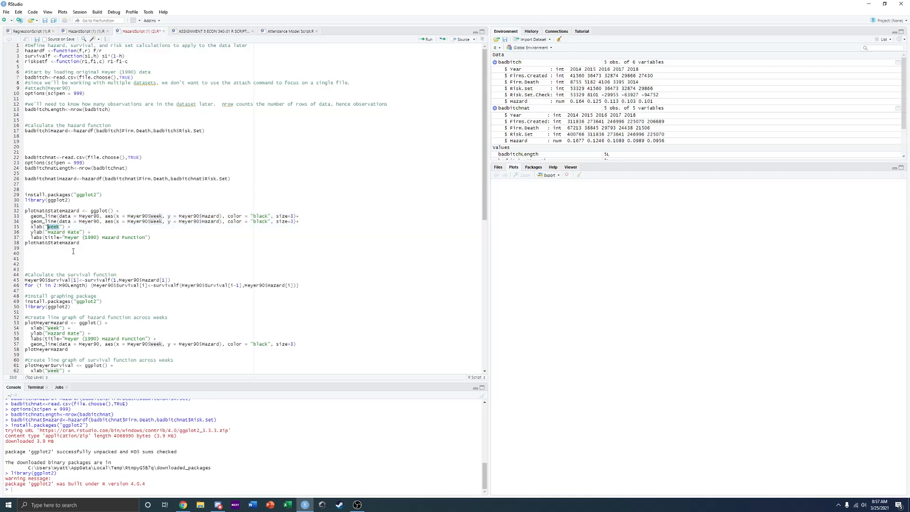
pyautogui.write('Year')
# - Set the copied plot's title to "Nat & State Hazard Function"
pyautogui.press('Down')
pyautogui.press('Left')
pyautogui.press('Left')
pyautogui.press('BackSpace')
pyautogui.press('BackSpace')
pyautogui.press('BackSpace')
pyautogui.press('BackSpace')
pyautogui.press('BackSpace')
pyautogui.press('BackSpace')
pyautogui.press('BackSpace')
pyautogui.press('BackSpace')
pyautogui.press('BackSpace')
pyautogui.press('BackSpace')
pyautogui.press('BackSpace')
pyautogui.press('BackSpace')
pyautogui.write('Nat & State')
pyautogui.moveTo(57, 243); pyautogui.dragTo(43, 243)
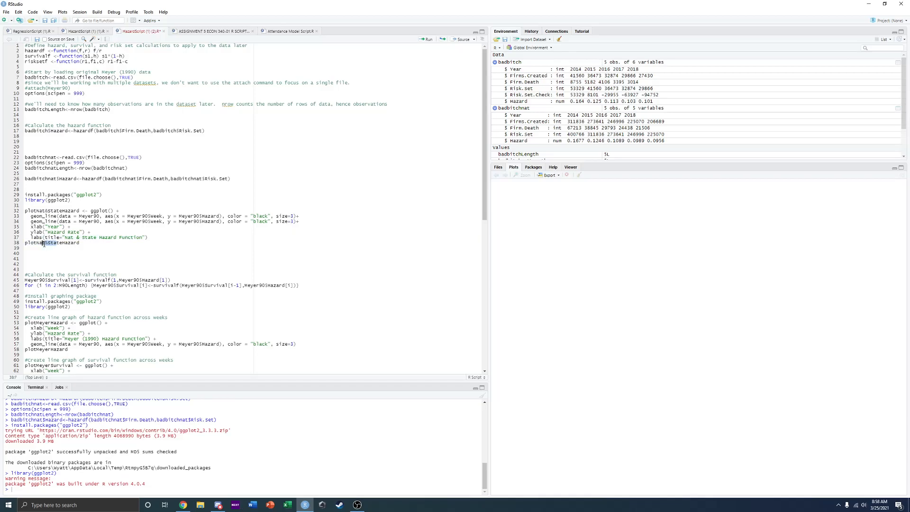
pyautogui.click(84, 242)
# - Set the data argument of the first geom_line call to badbitch
pyautogui.moveTo(100, 222); pyautogui.dragTo(79, 222)
pyautogui.click(100, 216)
pyautogui.moveTo(99, 216); pyautogui.dragTo(79, 218)
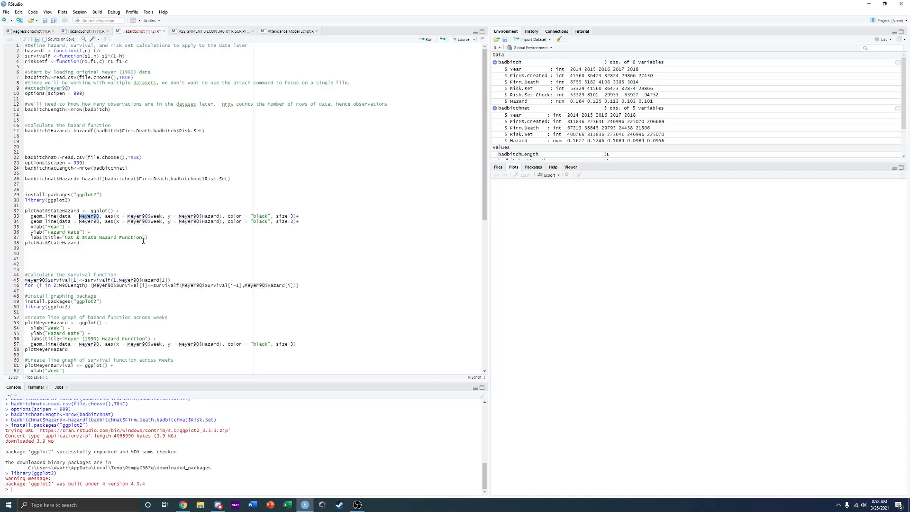
pyautogui.press('BackSpace')
pyautogui.write('badbitch')
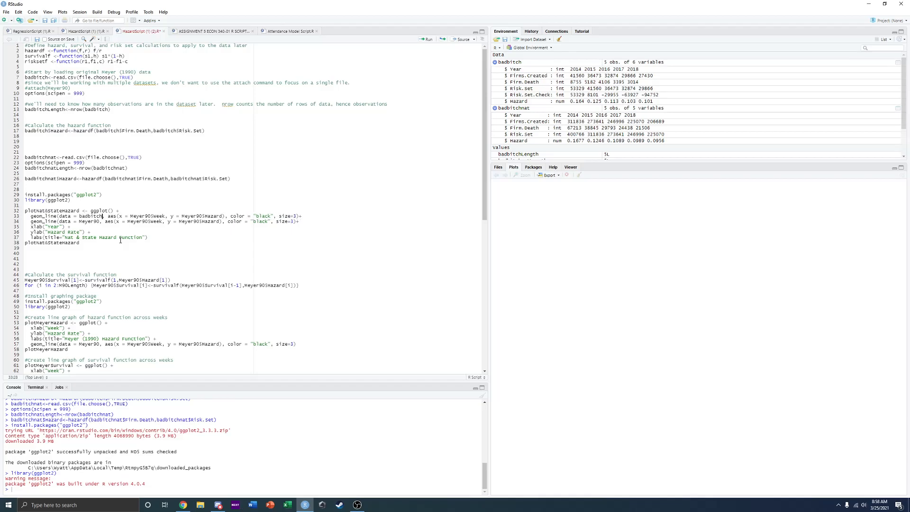
# - Set the data argument of the second geom_line call to badbitchnat
pyautogui.press('Down')
pyautogui.press('BackSpace')
pyautogui.press('BackSpace')
pyautogui.press('BackSpace')
pyautogui.press('BackSpace')
pyautogui.press('BackSpace')
pyautogui.press('BackSpace')
pyautogui.press('BackSpace')
pyautogui.write('bad')
pyautogui.click(109, 243)
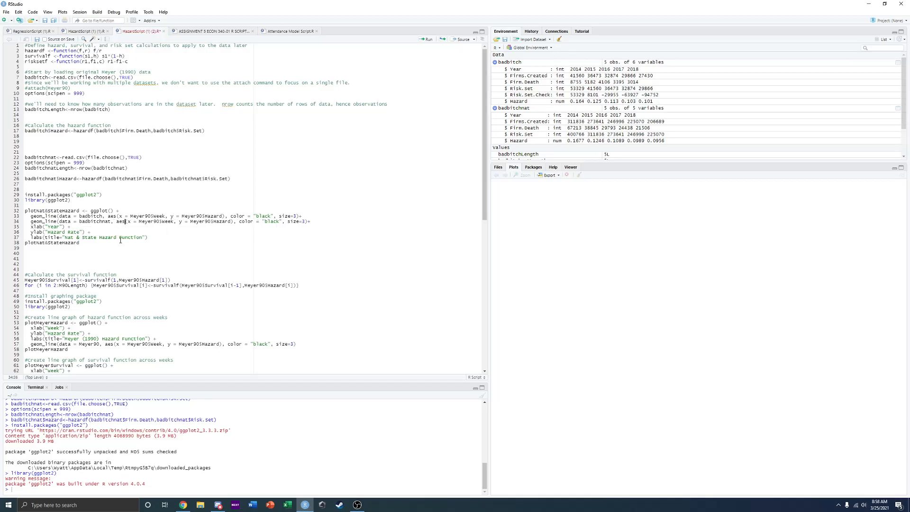
# - Change the x aesthetic of the second geom_line call to badbitchnat$Week
pyautogui.press('BackSpace')
pyautogui.press('BackSpace')
pyautogui.press('BackSpace')
pyautogui.press('BackSpace')
pyautogui.press('BackSpace')
pyautogui.press('BackSpace')
pyautogui.press('BackSpace')
pyautogui.write('bad')
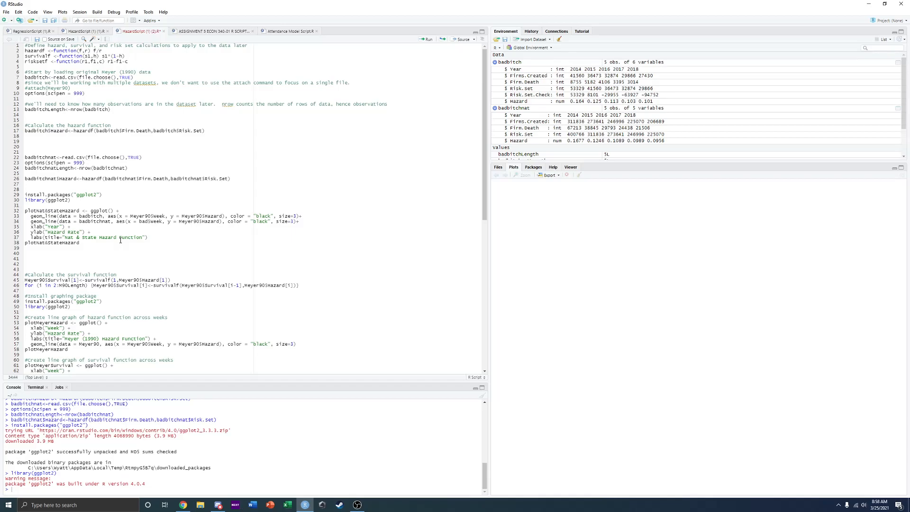
pyautogui.write('bitchnat')
pyautogui.press('Down')
pyautogui.press('Down')
pyautogui.press('Return')
# - Change the x aesthetic of the first geom_line call to badbitch$Week
pyautogui.press('BackSpace')
pyautogui.press('BackSpace')
pyautogui.press('BackSpace')
pyautogui.press('BackSpace')
pyautogui.press('BackSpace')
pyautogui.press('BackSpace')
pyautogui.press('BackSpace')
pyautogui.write('badbitch')
pyautogui.press('Return')
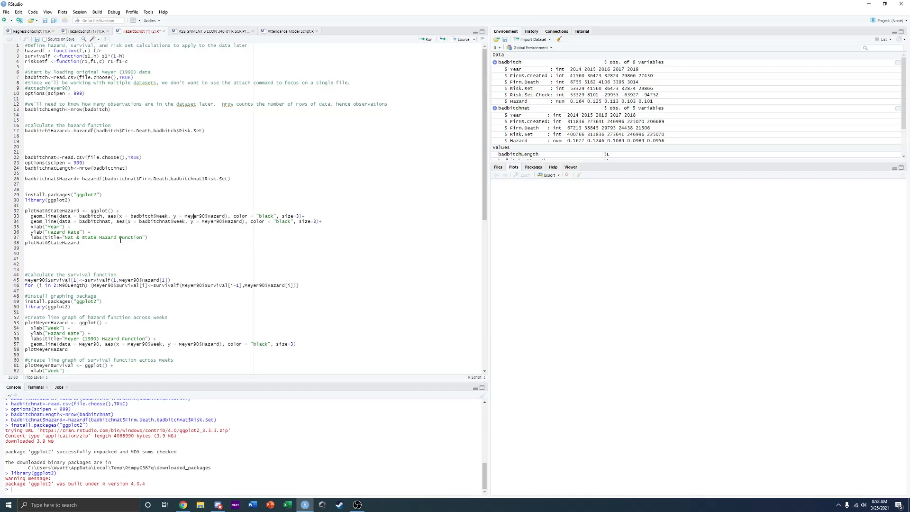
# - Change the y aesthetic of the first geom_line call to badbitch$Hazard
pyautogui.press('BackSpace')
pyautogui.press('BackSpace')
pyautogui.press('BackSpace')
pyautogui.press('BackSpace')
pyautogui.press('BackSpace')
pyautogui.press('BackSpace')
pyautogui.press('BackSpace')
pyautogui.write('badbitch')
# - Change the y aesthetic of the second geom_line call to badbitchnat$Hazard
pyautogui.press('BackSpace')
pyautogui.press('BackSpace')
pyautogui.press('BackSpace')
pyautogui.press('BackSpace')
pyautogui.press('BackSpace')
pyautogui.press('BackSpace')
pyautogui.press('BackSpace')
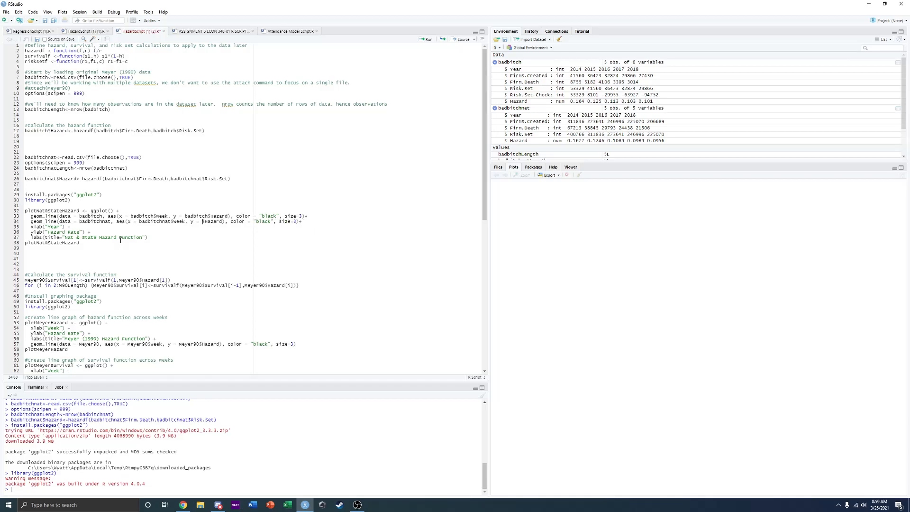
pyautogui.write('bad')
pyautogui.press('Down')
pyautogui.press('Down')
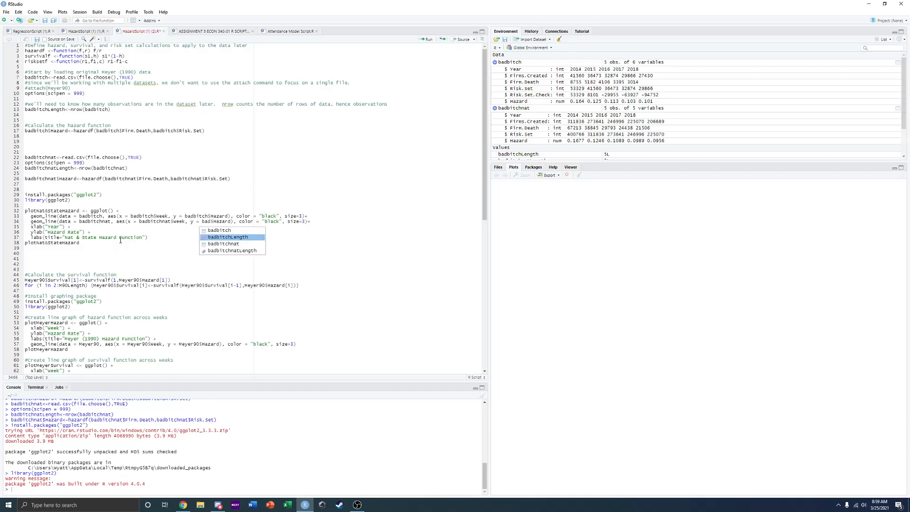
pyautogui.press('Return')
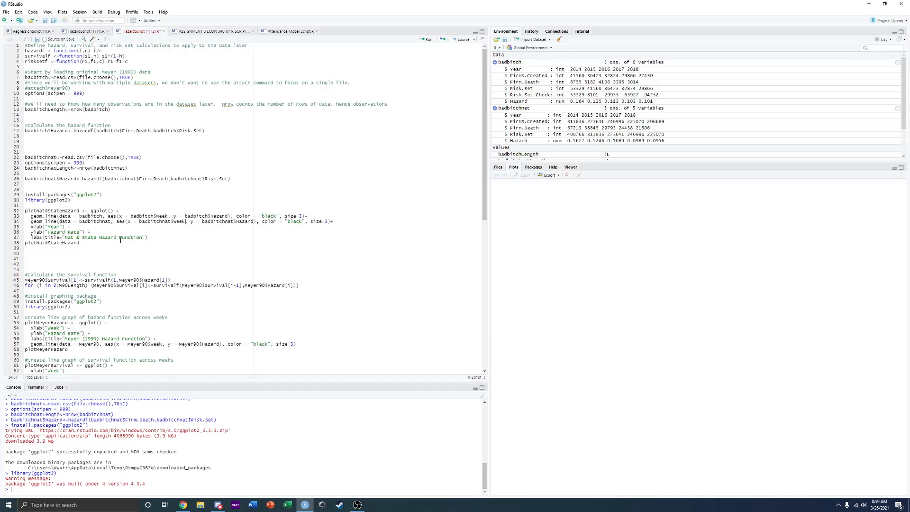
# - Change the x aesthetics of both geom_line calls to use the Year column of their datasets
pyautogui.press('BackSpace')
pyautogui.press('BackSpace')
pyautogui.press('BackSpace')
pyautogui.press('BackSpace')
pyautogui.write('Year')
pyautogui.press('BackSpace')
pyautogui.press('BackSpace')
pyautogui.press('BackSpace')
pyautogui.press('BackSpace')
pyautogui.write('Year')
# - Set the line size to 2 in both geom_line calls
pyautogui.click(277, 217)
pyautogui.press('BackSpace')
pyautogui.write('2')
pyautogui.press('Right')
pyautogui.press('Right')
pyautogui.press('Right')
pyautogui.press('Right')
pyautogui.press('BackSpace')
pyautogui.write('2')
# - Set the badbitchnat line's color to purple and the badbitch line's color to blue
pyautogui.press('Left')
pyautogui.press('Left')
pyautogui.press('Left')
pyautogui.press('Left')
pyautogui.press('Left')
pyautogui.press('Left')
pyautogui.press('Left')
pyautogui.press('Left')
pyautogui.press('BackSpace')
pyautogui.press('BackSpace')
pyautogui.press('BackSpace')
pyautogui.press('BackSpace')
pyautogui.press('BackSpace')
pyautogui.write('purple')
pyautogui.press('BackSpace')
pyautogui.press('BackSpace')
pyautogui.press('BackSpace')
pyautogui.press('BackSpace')
pyautogui.press('BackSpace')
pyautogui.write('blue')
# - Run the combined hazard plot code and remove the ampersand from the plot object's name, making it plotNatStateHazard
pyautogui.moveTo(97, 244); pyautogui.dragTo(25, 210)
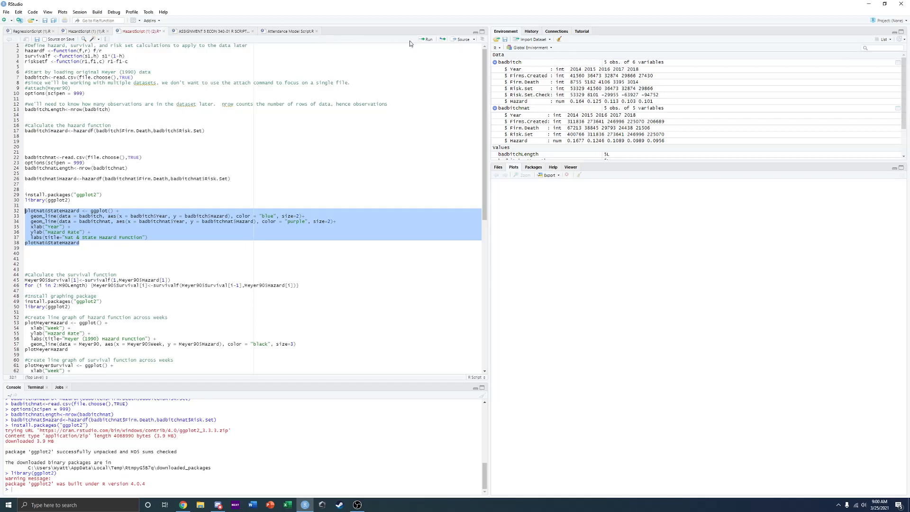
pyautogui.click(423, 40)
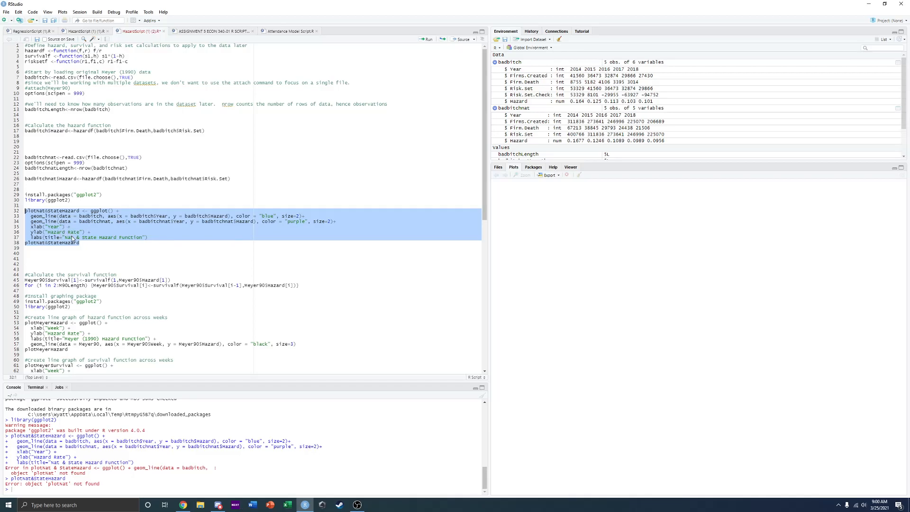
pyautogui.click(46, 242)
pyautogui.click(49, 243)
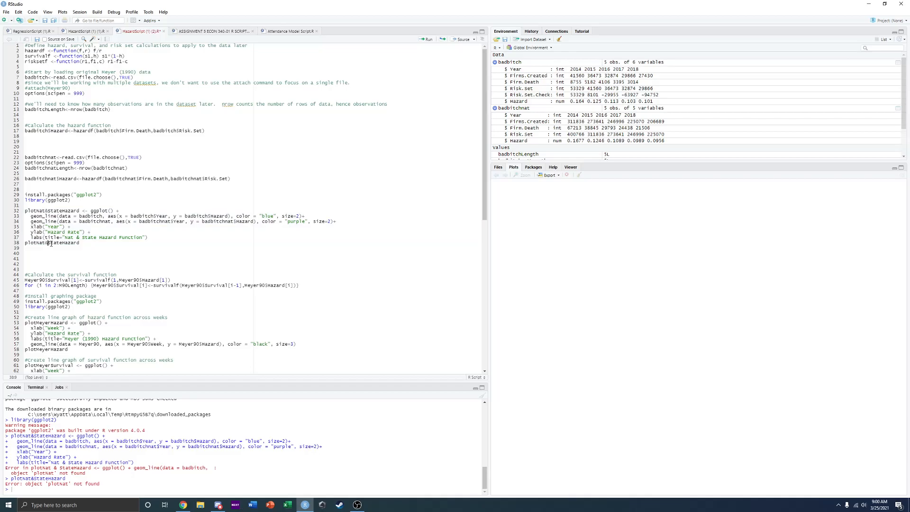
pyautogui.press('BackSpace')
pyautogui.press('BackSpace')
# - Run the whole plotNatStateHazard block to draw the national and state hazard lines
pyautogui.moveTo(80, 243); pyautogui.dragTo(17, 214)
pyautogui.click(17, 213)
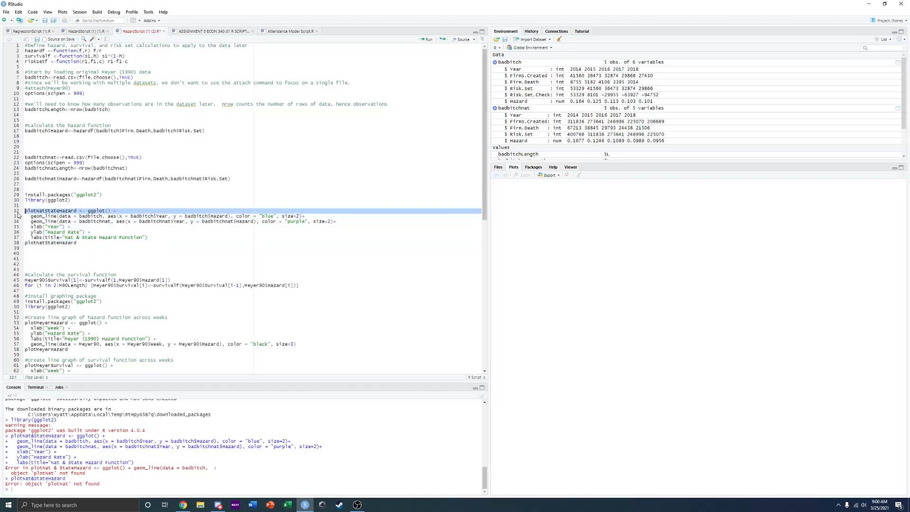
pyautogui.moveTo(77, 243); pyautogui.dragTo(25, 212)
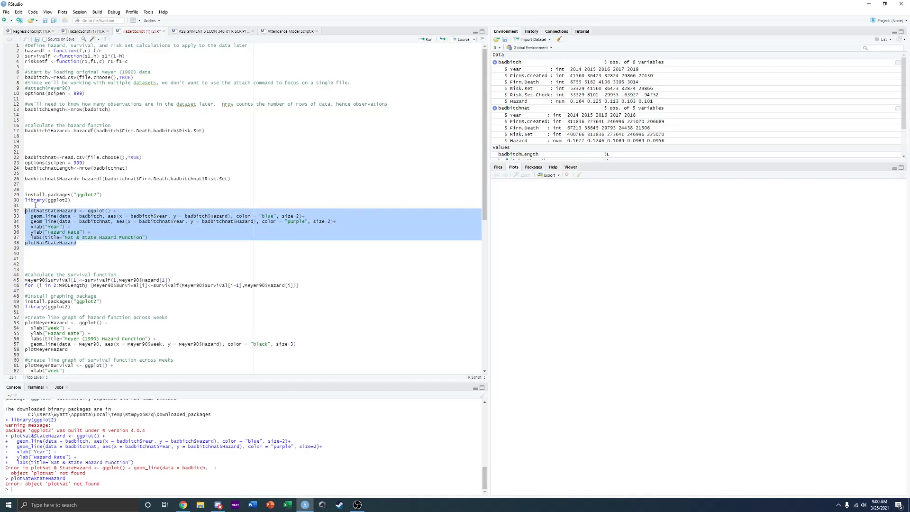
pyautogui.click(97, 248)
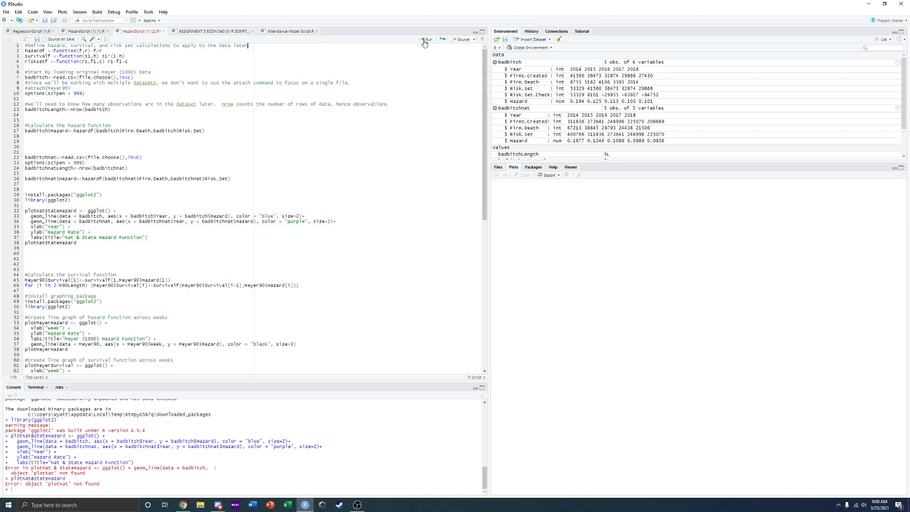
pyautogui.moveTo(95, 244); pyautogui.dragTo(18, 207)
pyautogui.click(17, 206)
pyautogui.moveTo(76, 243); pyautogui.dragTo(25, 212)
pyautogui.click(426, 40)
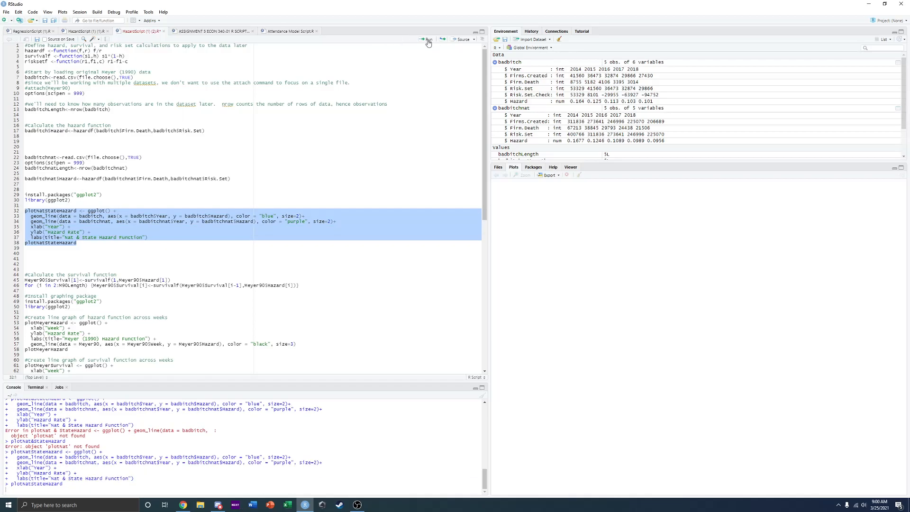
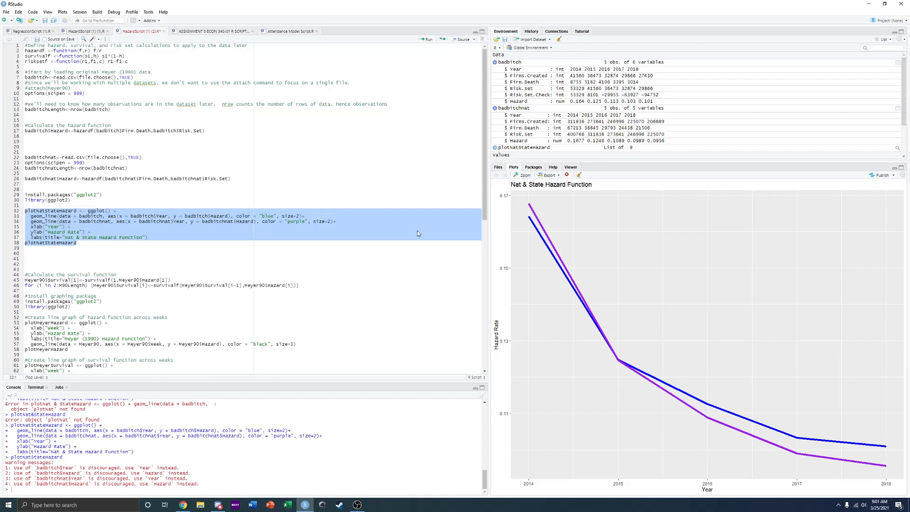
# - Look through the remaining survival, expiration and Katz-Meyer sections of the script
pyautogui.click(149, 247)
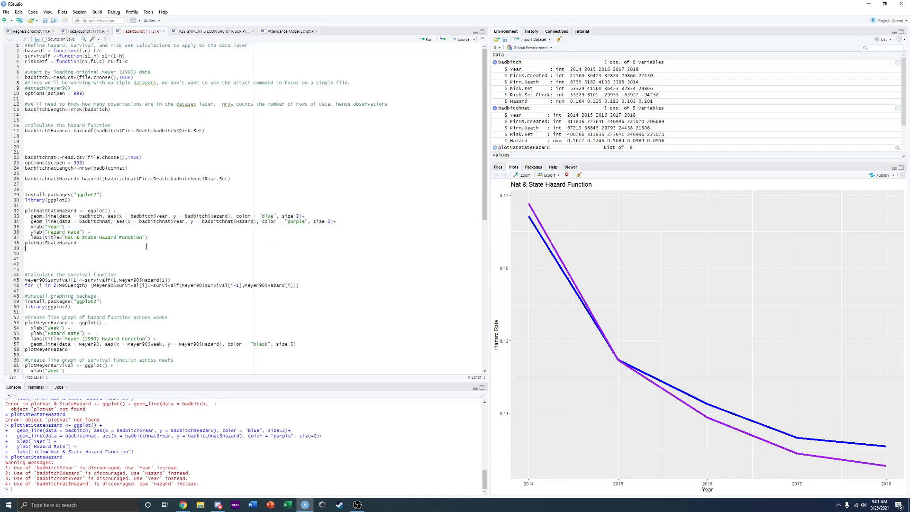
pyautogui.click(144, 245)
pyautogui.scroll(-5, 119, 292)
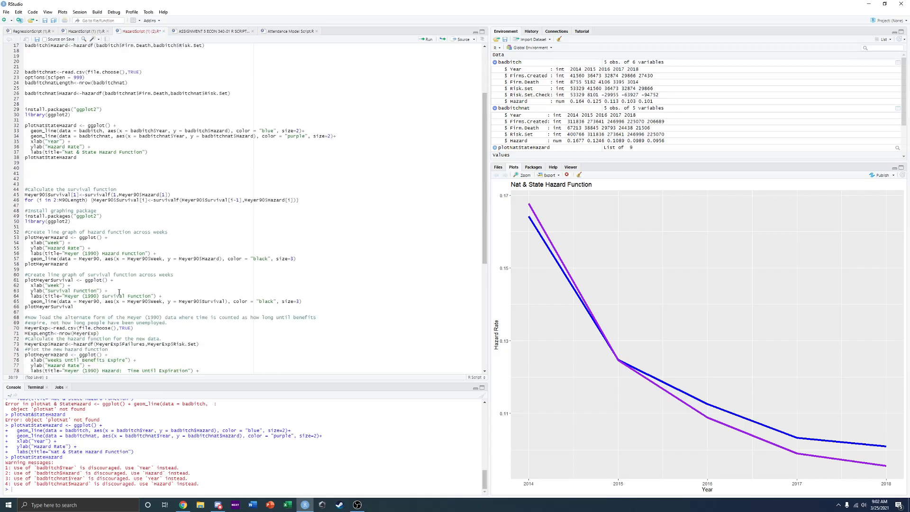
pyautogui.scroll(-1, 119, 292)
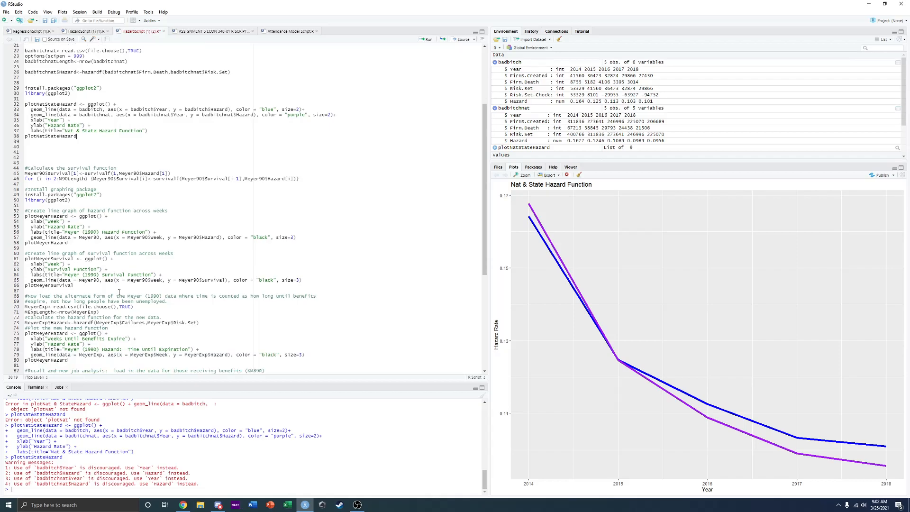
pyautogui.scroll(-8, 119, 292)
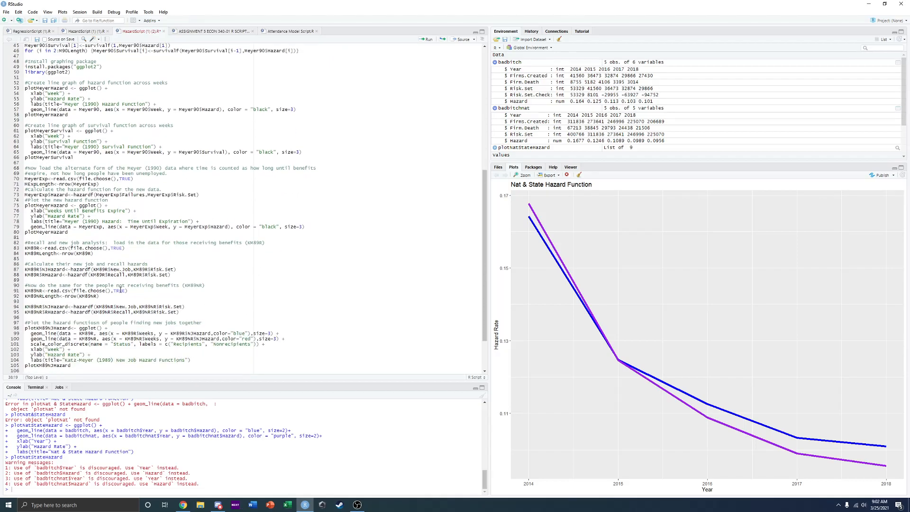
pyautogui.scroll(-3, 121, 291)
pyautogui.scroll(18, 121, 302)
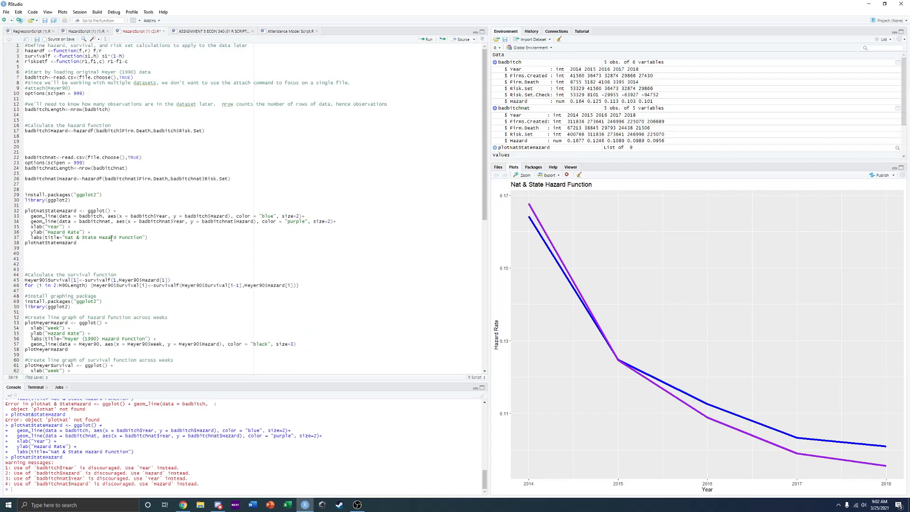
pyautogui.scroll(-3, 110, 235)
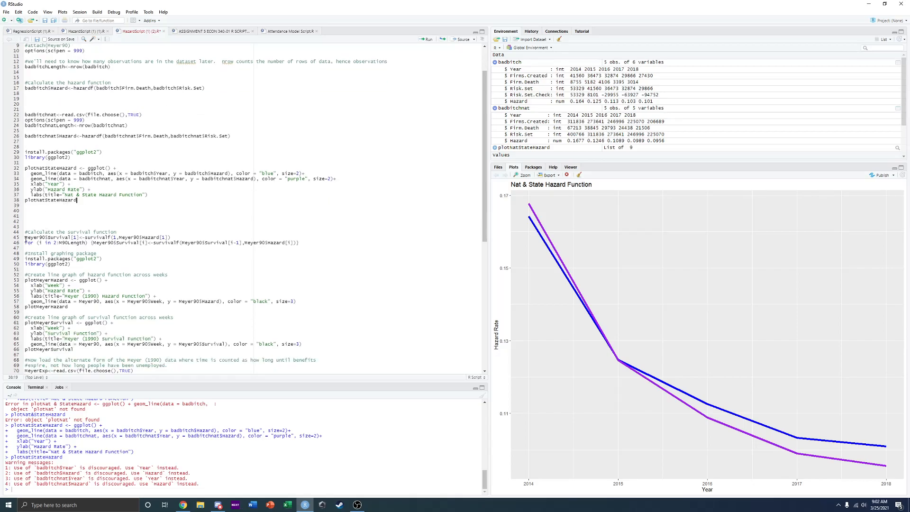
# - Insert blank lines below the survival function loop and remove the extra blank lines above its comment
pyautogui.click(32, 247)
pyautogui.press('Return')
pyautogui.press('Return')
pyautogui.press('Return')
pyautogui.press('Return')
pyautogui.press('Return')
pyautogui.press('Return')
pyautogui.press('Return')
pyautogui.press('Return')
pyautogui.press('Return')
pyautogui.press('Return')
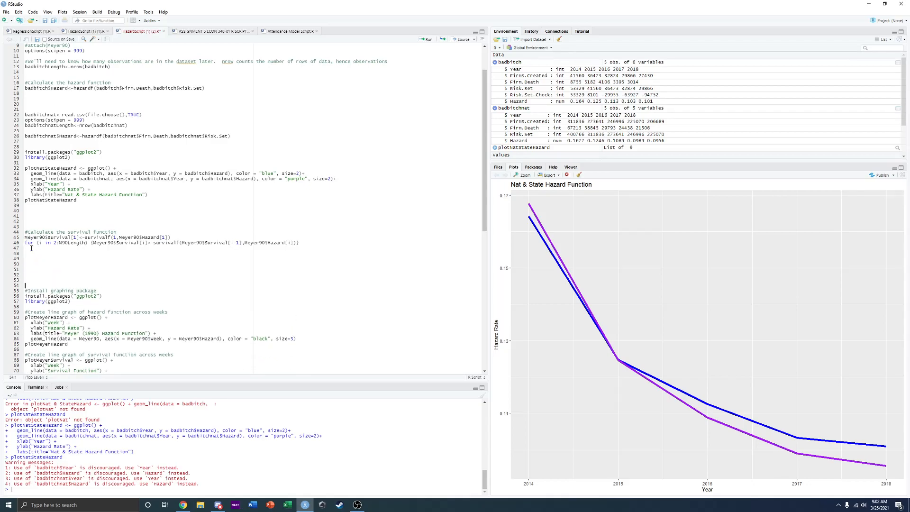
pyautogui.press('Return')
pyautogui.press('Return')
pyautogui.press('Return')
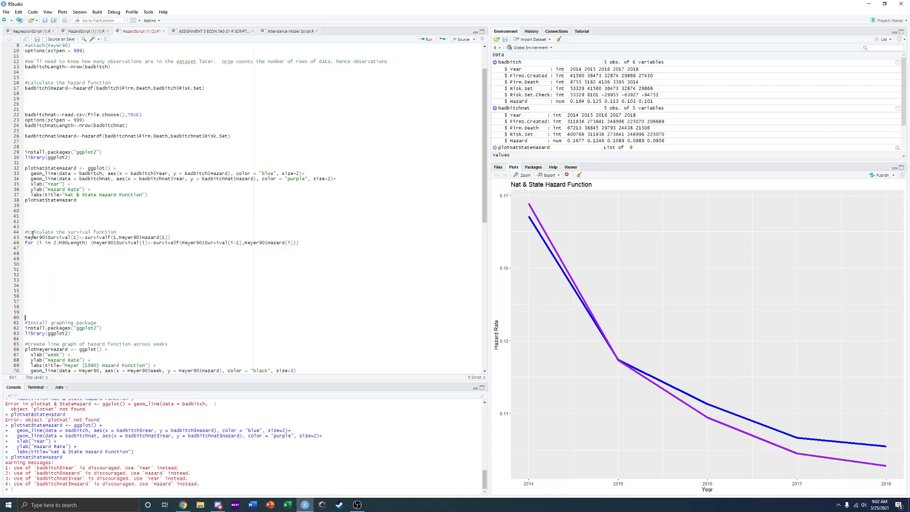
pyautogui.press('BackSpace')
pyautogui.press('BackSpace')
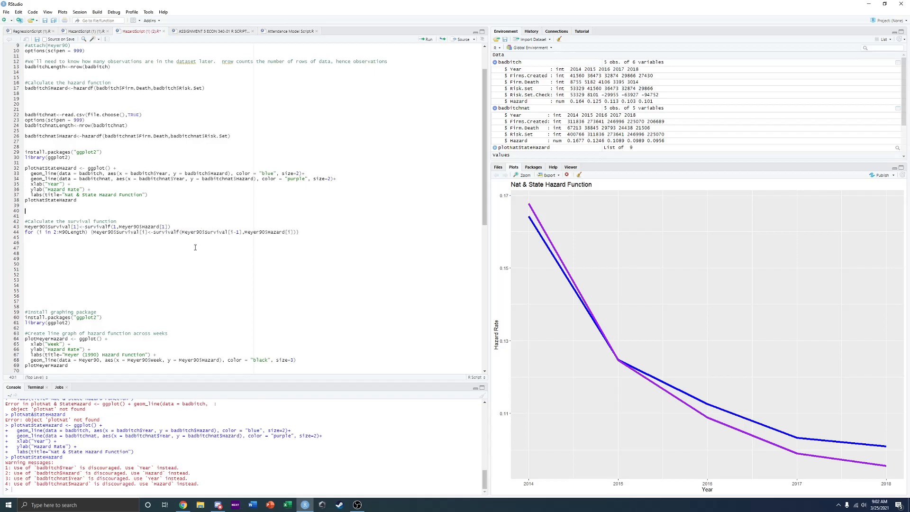
# - Check how the survival functions are written in the HazardScript (1) (1).R script and return to the working script
pyautogui.scroll(-1, 183, 268)
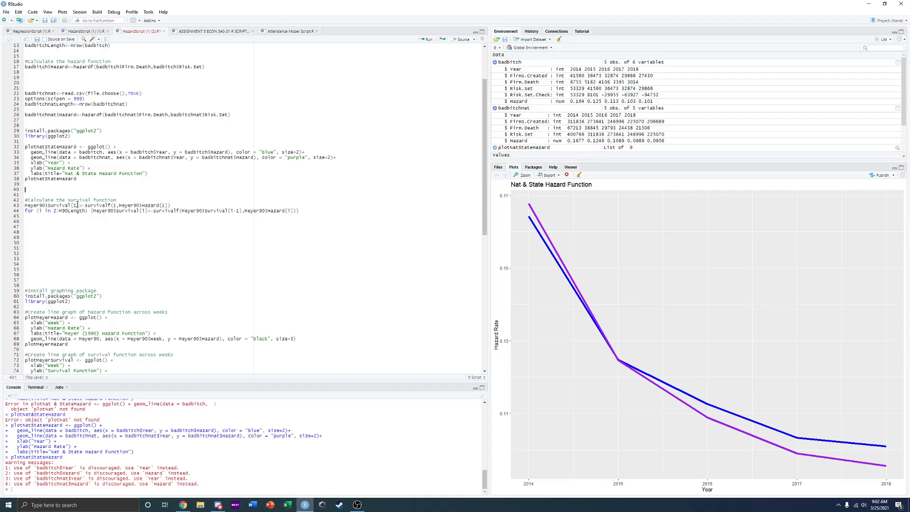
pyautogui.click(89, 32)
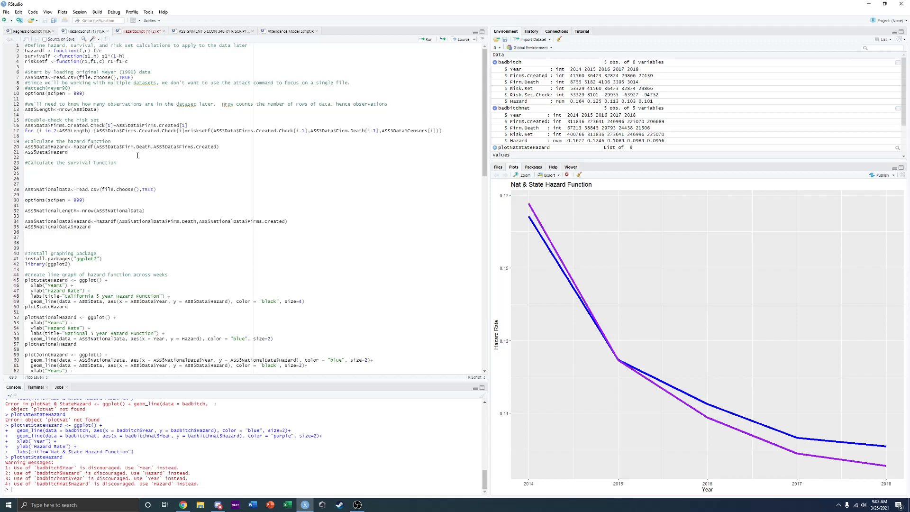
pyautogui.scroll(-8, 138, 156)
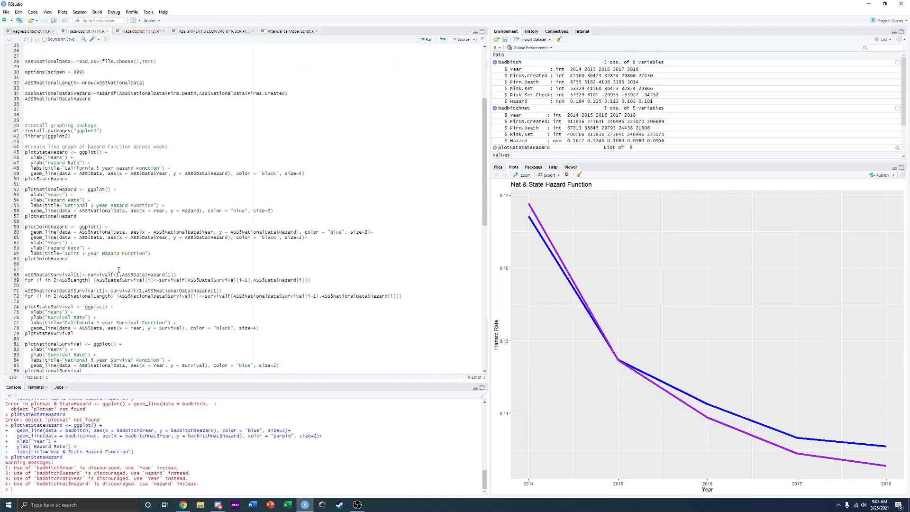
pyautogui.click(131, 33)
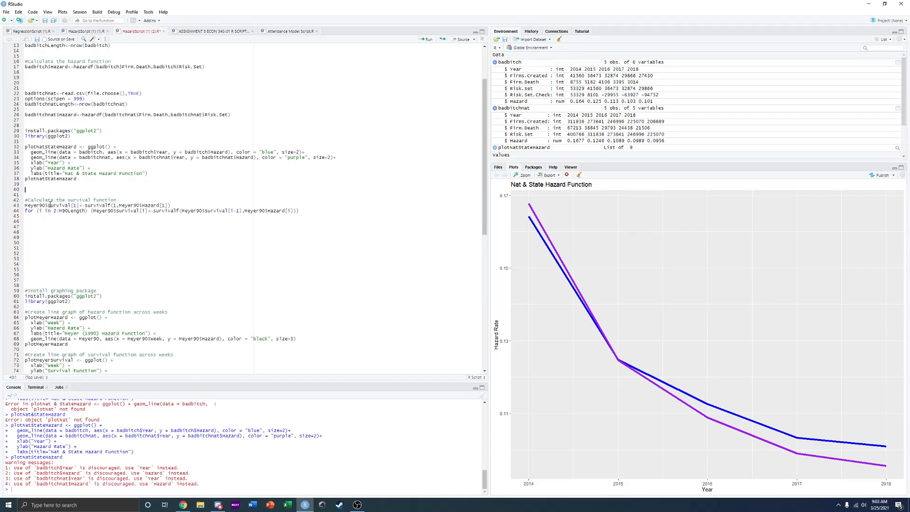
# - Replace Meyer90 with badbitch in the initial survival line so it reads badbitch$Survival[1]<-survivalf(1,badbitch$Hazard[1])
pyautogui.moveTo(45, 204); pyautogui.dragTo(24, 207)
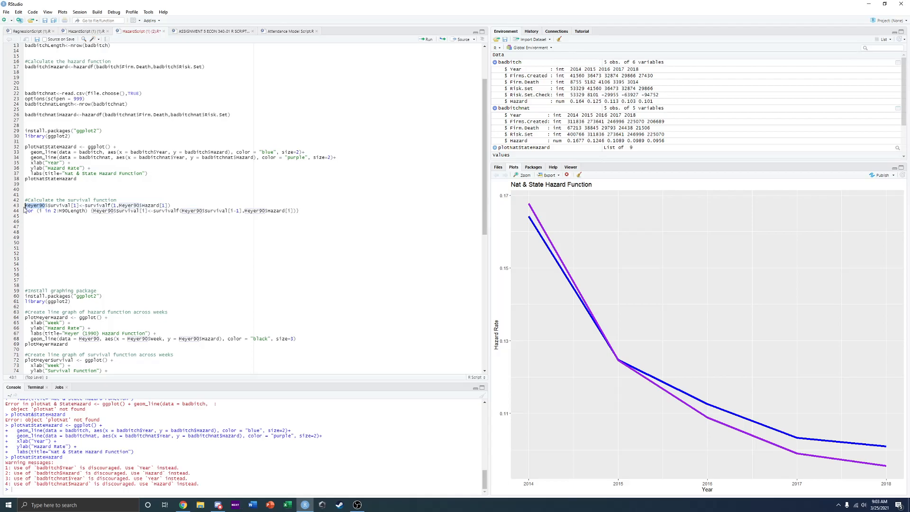
pyautogui.write('bad')
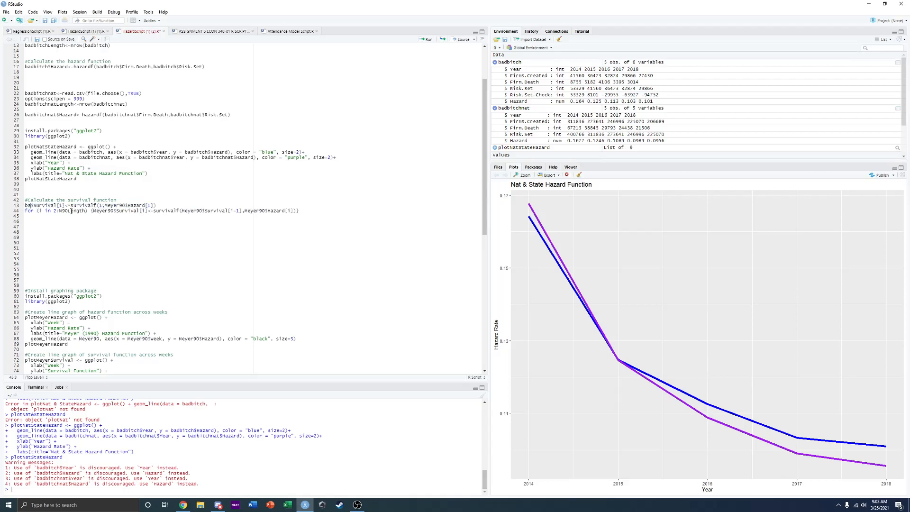
pyautogui.click(71, 214)
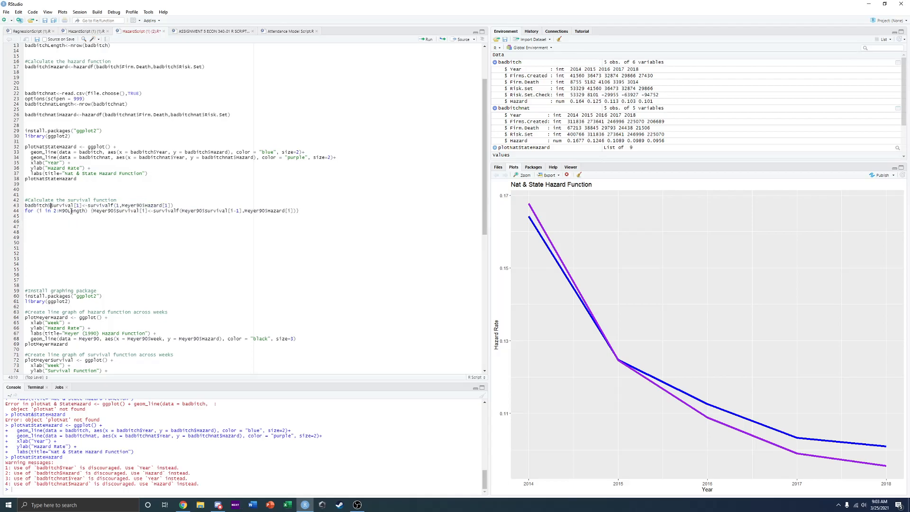
pyautogui.press('Right')
pyautogui.press('Right')
pyautogui.press('Right')
pyautogui.press('Right')
pyautogui.press('Right')
pyautogui.press('Right')
pyautogui.press('Right')
pyautogui.press('Right')
pyautogui.press('Right')
pyautogui.press('Right')
pyautogui.press('Right')
pyautogui.press('Right')
pyautogui.press('Right')
pyautogui.press('Right')
pyautogui.press('Right')
pyautogui.press('Right')
pyautogui.press('Right')
pyautogui.press('Right')
pyautogui.press('Right')
pyautogui.press('Right')
pyautogui.press('Right')
pyautogui.press('Right')
pyautogui.press('Right')
pyautogui.press('Right')
pyautogui.press('Right')
pyautogui.press('Right')
pyautogui.press('BackSpace')
pyautogui.press('BackSpace')
pyautogui.press('BackSpace')
pyautogui.press('BackSpace')
pyautogui.press('BackSpace')
pyautogui.press('BackSpace')
pyautogui.press('BackSpace')
pyautogui.write('bad')
pyautogui.press('Return')
# - Change the variable assigned inside the survival for loop to badbitch$Survival[i]
pyautogui.press('Left')
pyautogui.press('Left')
pyautogui.press('Left')
pyautogui.press('Left')
pyautogui.press('Left')
pyautogui.press('Left')
pyautogui.press('Left')
pyautogui.press('Left')
pyautogui.press('Left')
pyautogui.press('Left')
pyautogui.press('Left')
pyautogui.press('BackSpace')
pyautogui.press('BackSpace')
pyautogui.press('BackSpace')
pyautogui.press('BackSpace')
pyautogui.press('BackSpace')
pyautogui.press('BackSpace')
pyautogui.press('BackSpace')
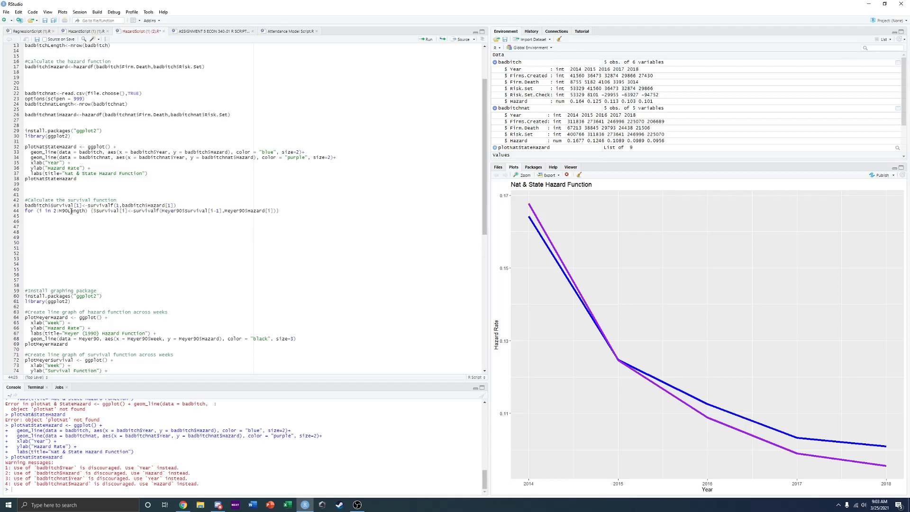
pyautogui.write('bad')
pyautogui.press('Return')
pyautogui.press('Right')
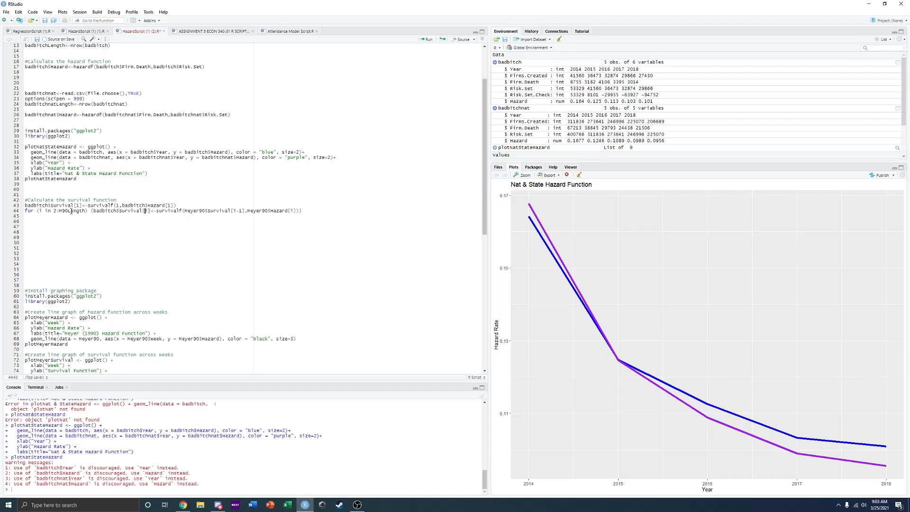
# - Replace Meyer90 with badbitch in the loop's survivalf arguments so they read badbitch$Survival[i-1],badbitch$Hazard[i]
pyautogui.press('BackSpace')
pyautogui.press('BackSpace')
pyautogui.press('BackSpace')
pyautogui.press('BackSpace')
pyautogui.press('BackSpace')
pyautogui.press('BackSpace')
pyautogui.press('BackSpace')
pyautogui.write('badbitch')
pyautogui.press('BackSpace')
pyautogui.press('BackSpace')
pyautogui.press('BackSpace')
pyautogui.press('BackSpace')
pyautogui.press('BackSpace')
pyautogui.press('BackSpace')
pyautogui.press('BackSpace')
pyautogui.write('badbitch')
# - Change the upper bound of the survival for loop to badbitchLength
pyautogui.click(66, 210)
pyautogui.moveTo(67, 210); pyautogui.dragTo(59, 211)
pyautogui.write('bad')
pyautogui.scroll(-2, 677, 103)
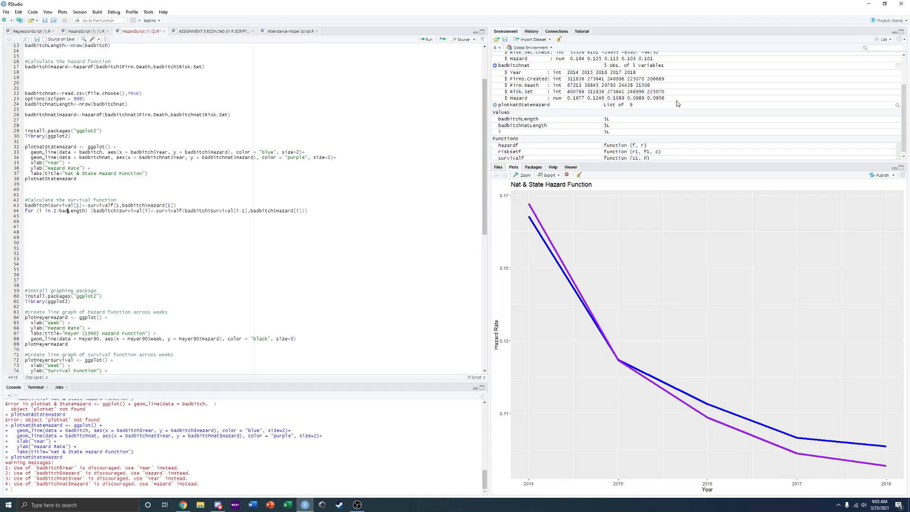
pyautogui.write('bitch')
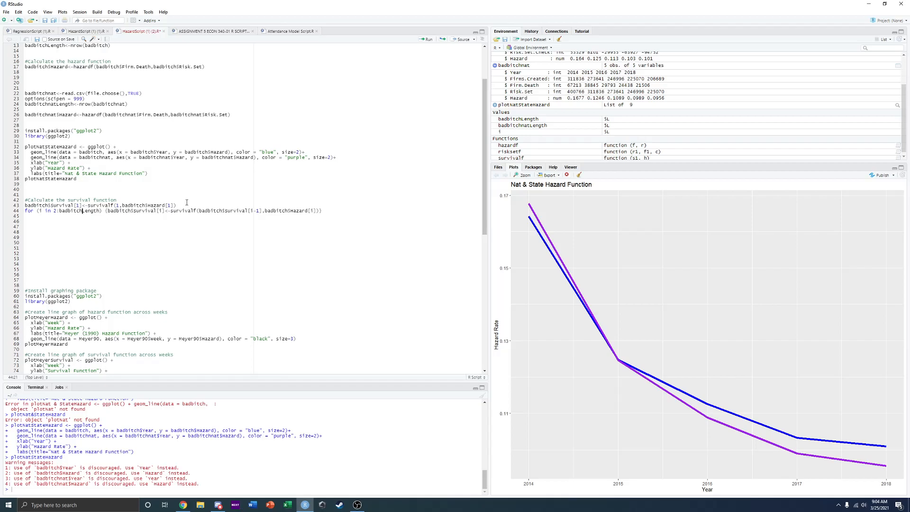
# - Run the two badbitch survival lines and check the Survival variable in the environment
pyautogui.moveTo(322, 212); pyautogui.dragTo(13, 206)
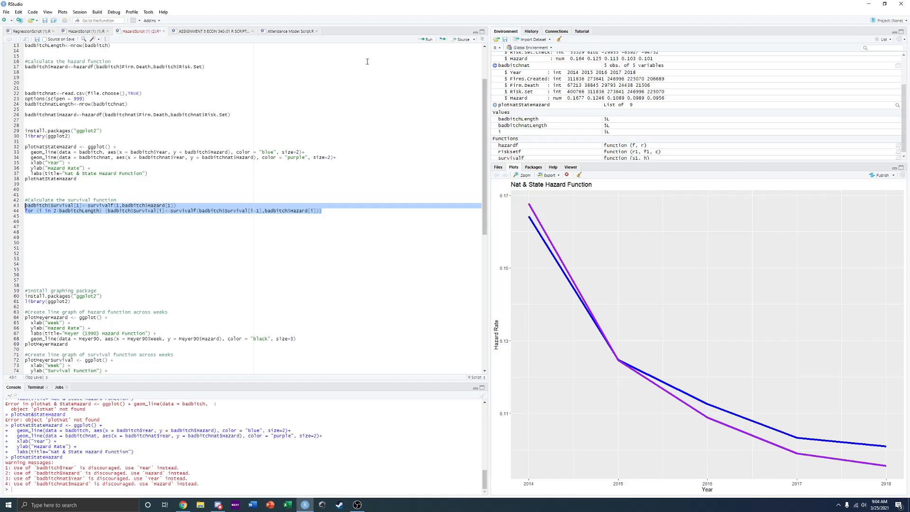
pyautogui.click(422, 41)
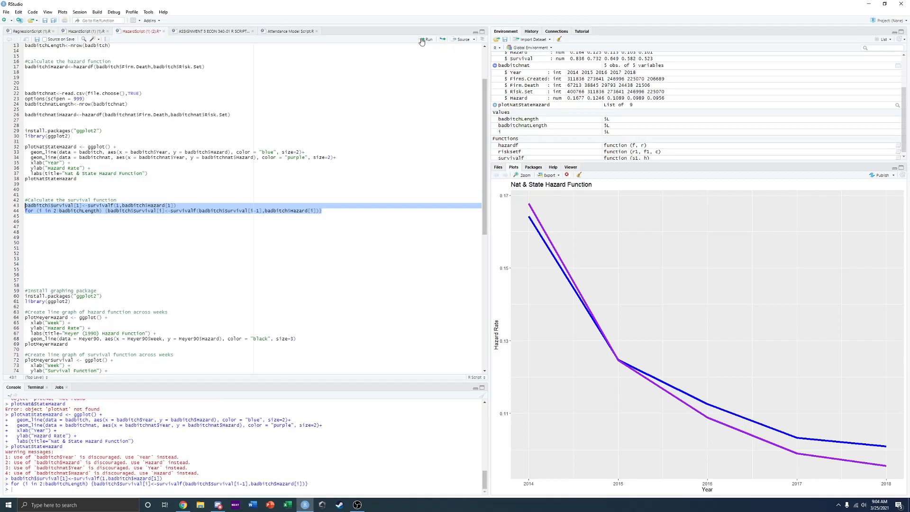
pyautogui.scroll(2, 585, 89)
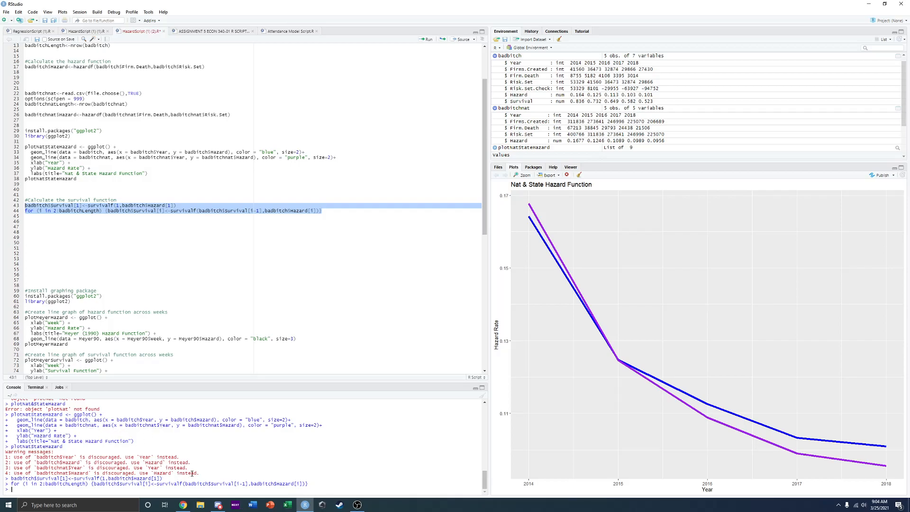
pyautogui.moveTo(200, 473); pyautogui.dragTo(9, 457)
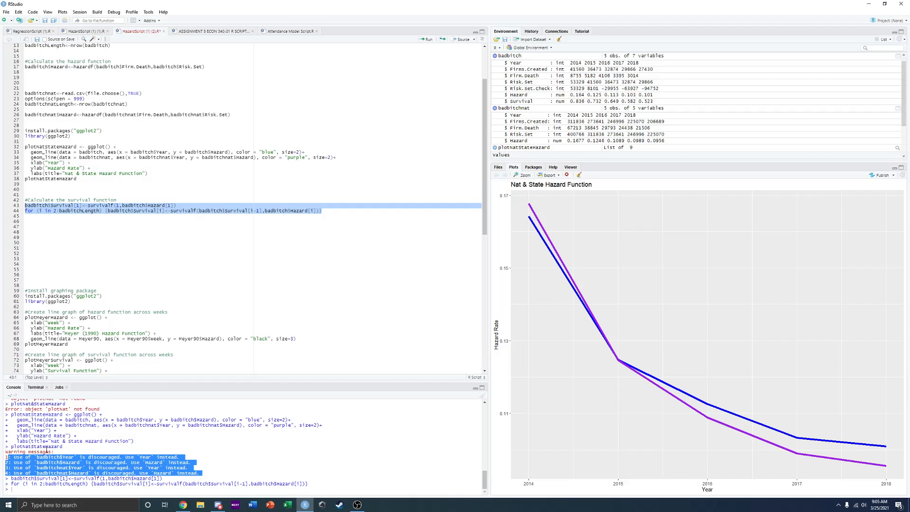
pyautogui.click(85, 465)
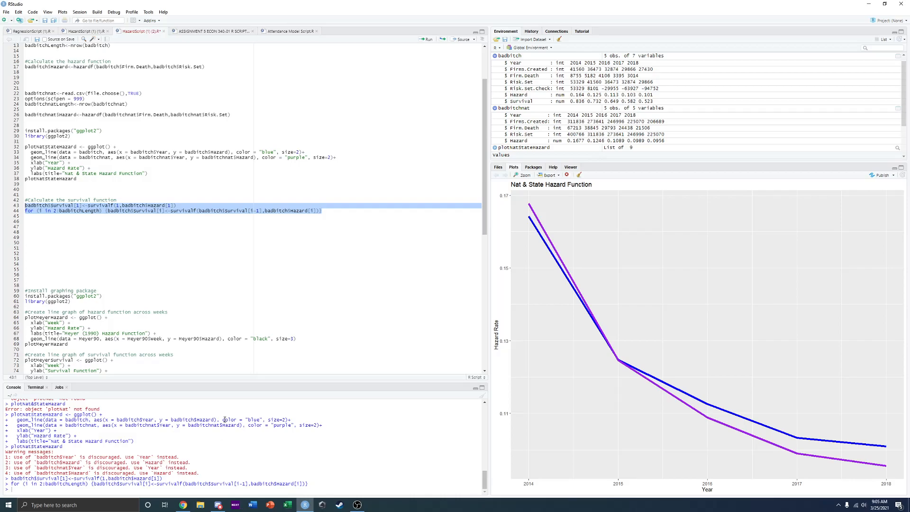
pyautogui.click(315, 242)
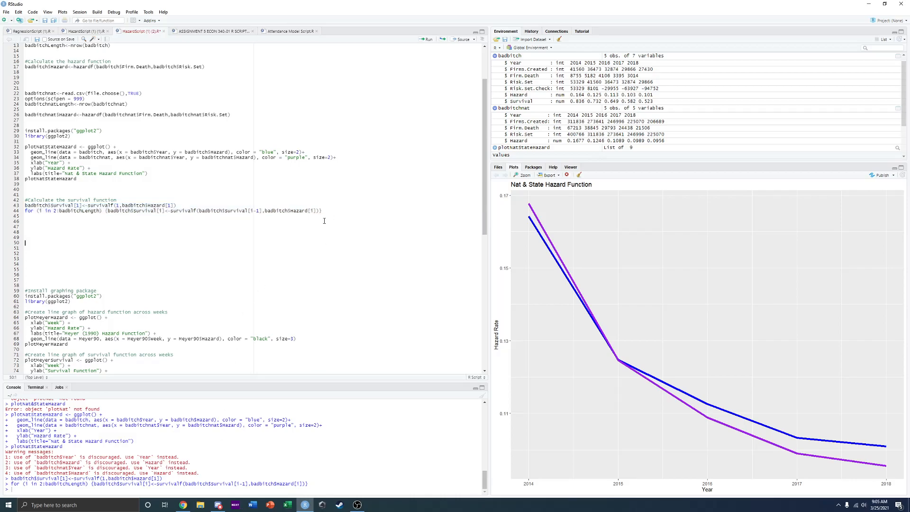
# - Duplicate the two badbitch survival lines below the original pair, leaving one blank line between them
pyautogui.moveTo(322, 212); pyautogui.dragTo(25, 205)
pyautogui.hotkey('ctrl', 'c')
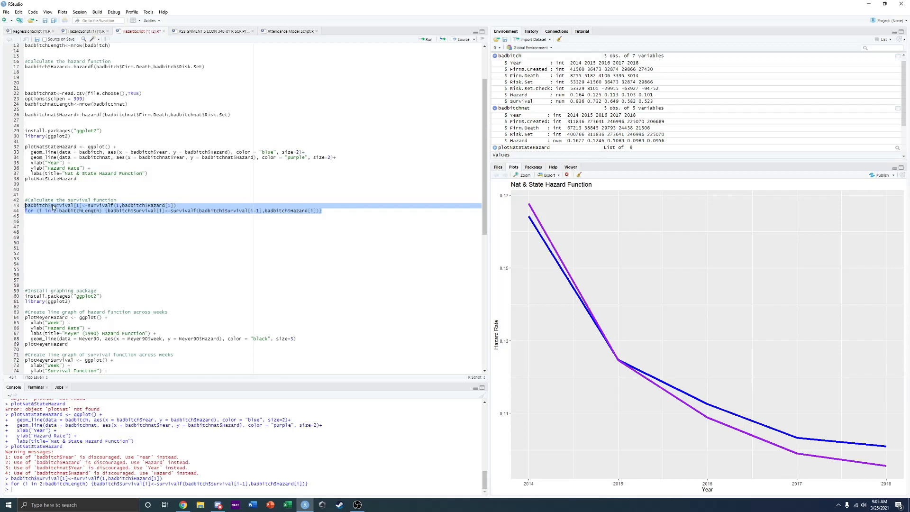
pyautogui.click(67, 219)
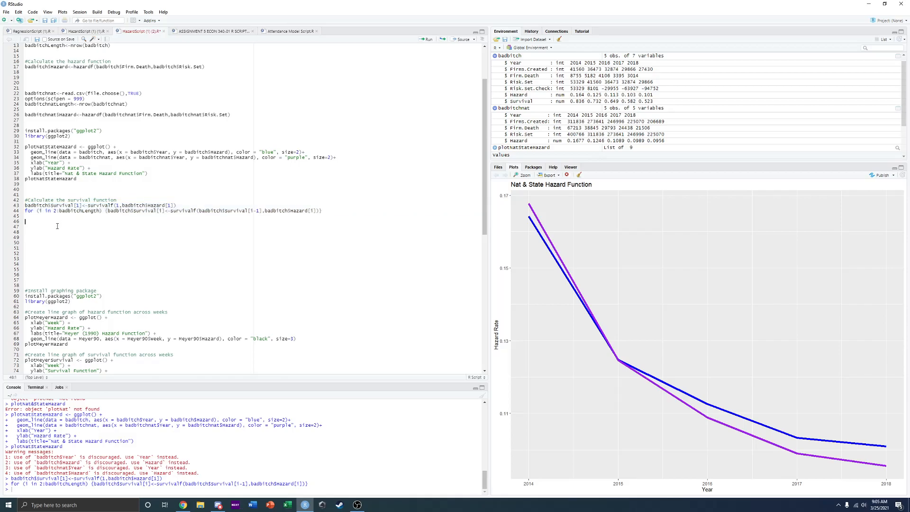
pyautogui.hotkey('ctrl', 'v')
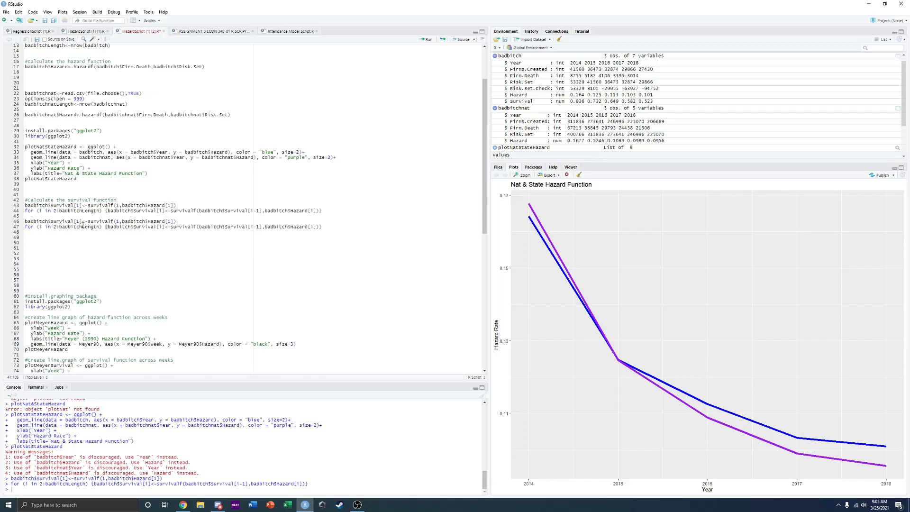
# - Rename the dataset in the copied initial line so it reads badbitchnat$Survival[1]<-survivalf(1,badbitchnat$Hazard[1])
pyautogui.click(49, 221)
pyautogui.write('nat')
pyautogui.press('Escape')
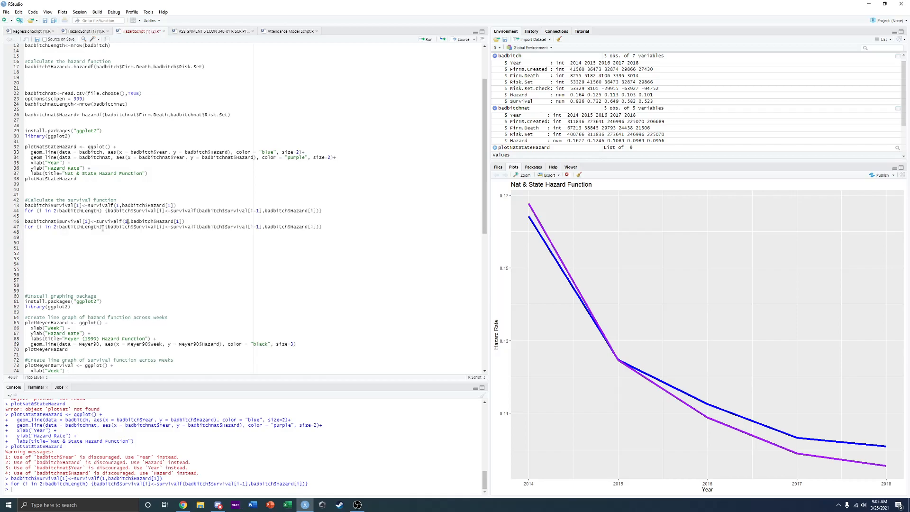
pyautogui.press('Left')
pyautogui.write('nat')
pyautogui.press('Escape')
# - In the copied for loop, change the assigned variable to badbitchnat$Survival[i] and the upper bound to badbitchnatLength
pyautogui.write('nat')
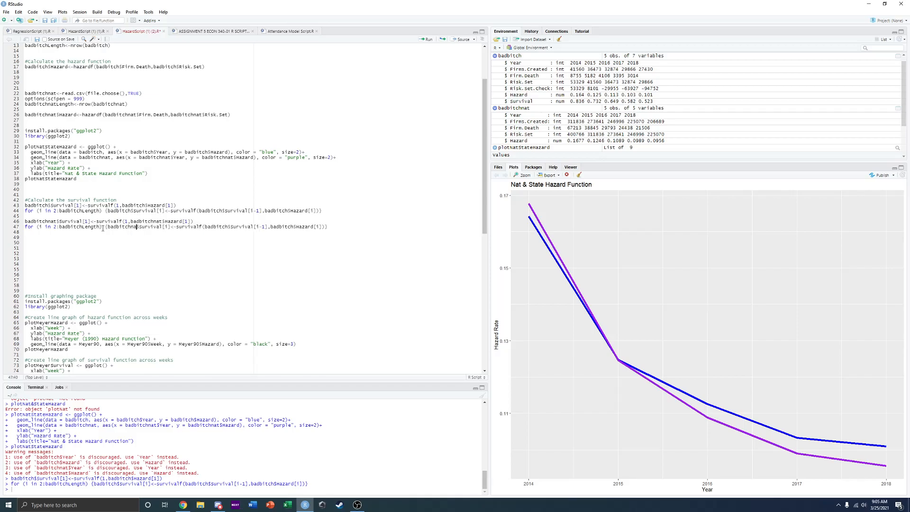
pyautogui.press('Left')
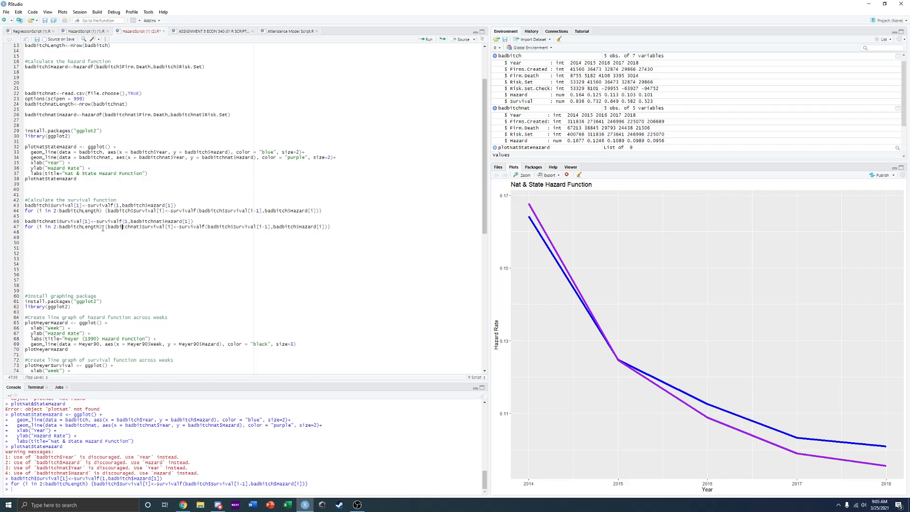
pyautogui.press('Left')
pyautogui.press('Left')
pyautogui.press('Left')
pyautogui.write('nat')
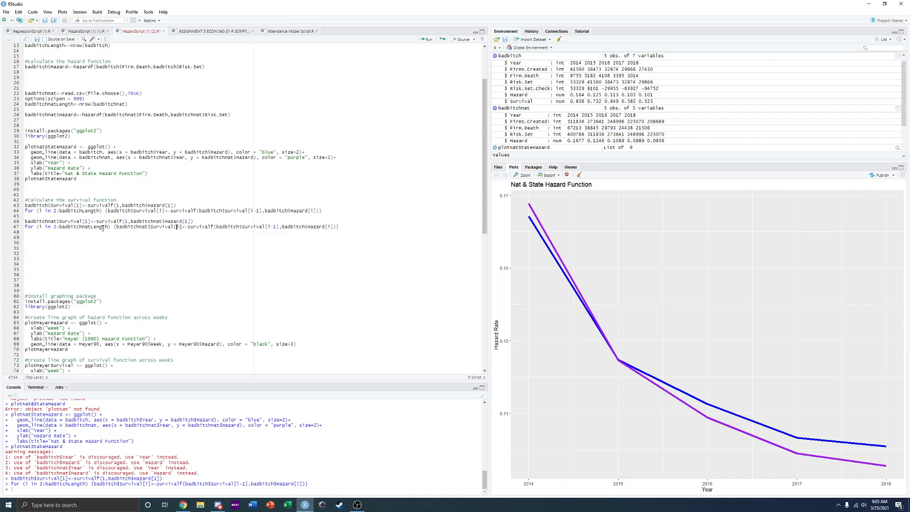
# - Change the copied loop's survivalf arguments to badbitchnat$Survival[i-1],badbitchnat$Hazard[i]
pyautogui.write('nat')
pyautogui.press('Right')
pyautogui.press('Right')
pyautogui.press('Right')
pyautogui.press('Right')
pyautogui.press('Right')
pyautogui.press('Right')
pyautogui.press('Right')
pyautogui.press('Right')
pyautogui.press('Right')
pyautogui.press('Right')
pyautogui.press('Right')
pyautogui.write('nat')
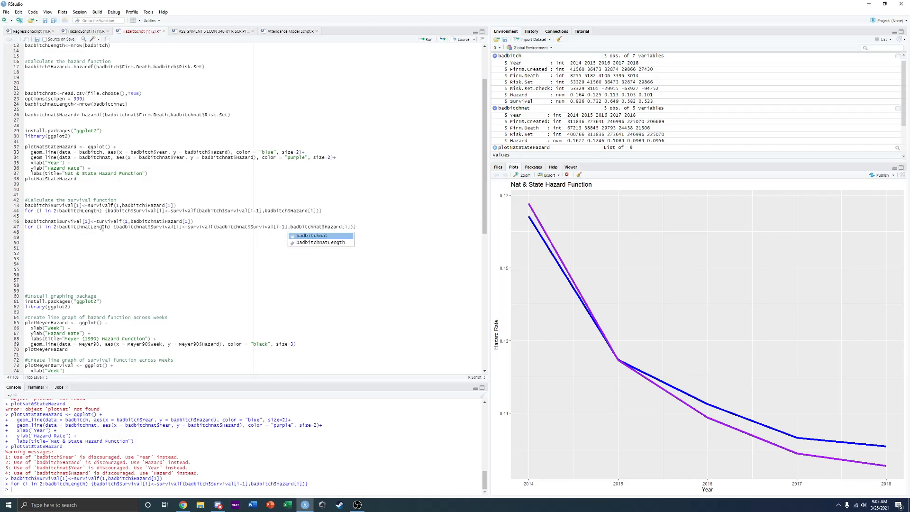
pyautogui.press('Escape')
# - Examine the badbitchLength line in the script and compare the length values with both datasets' variables in the environment
pyautogui.scroll(4, 134, 231)
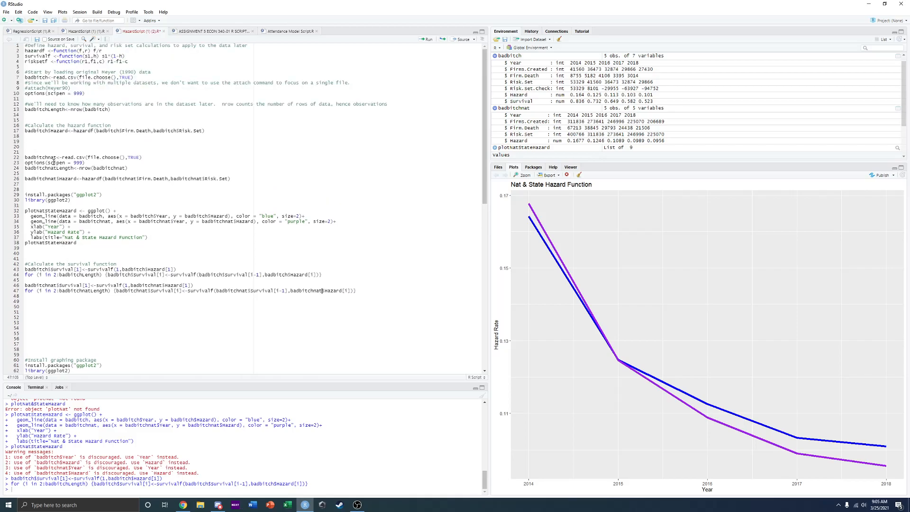
pyautogui.moveTo(118, 110); pyautogui.dragTo(25, 110)
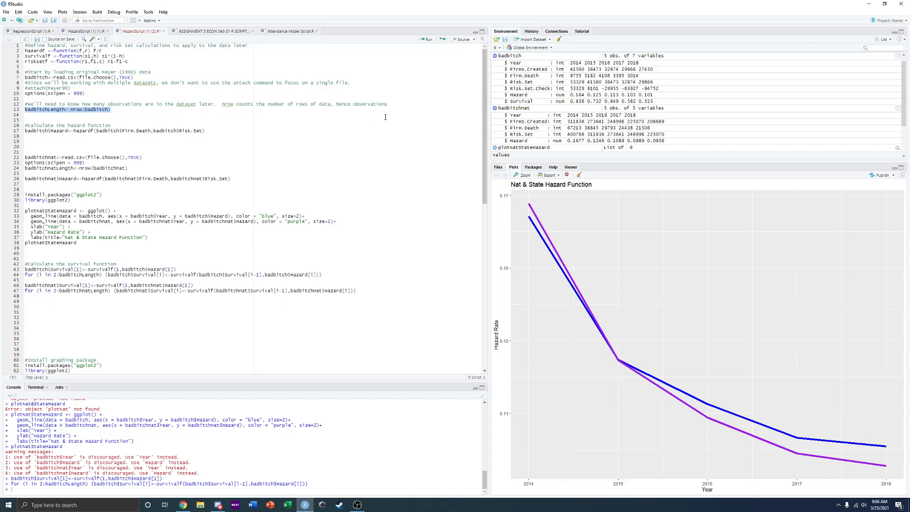
pyautogui.scroll(-2, 590, 134)
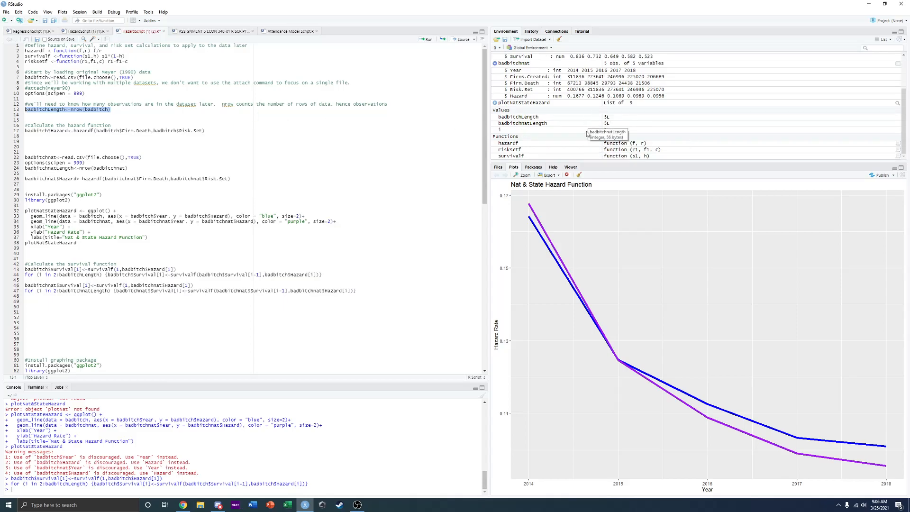
pyautogui.scroll(2, 523, 99)
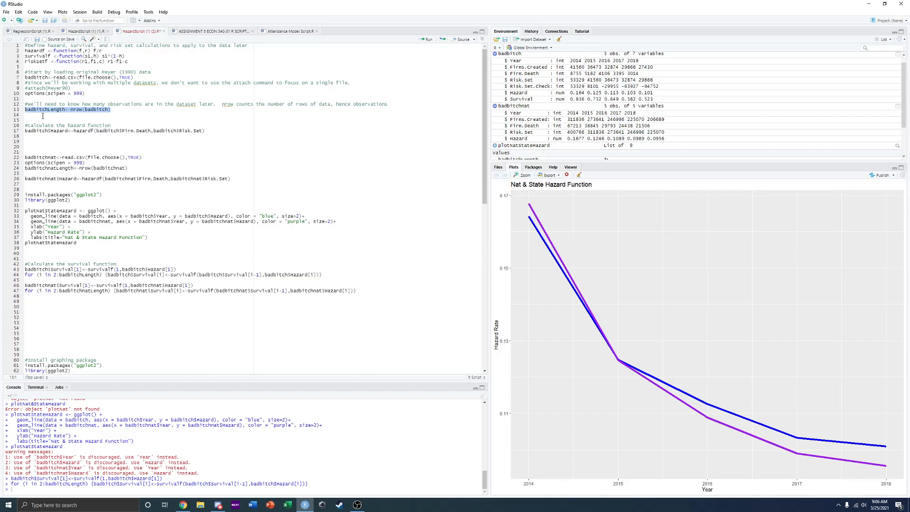
pyautogui.scroll(-3, 547, 112)
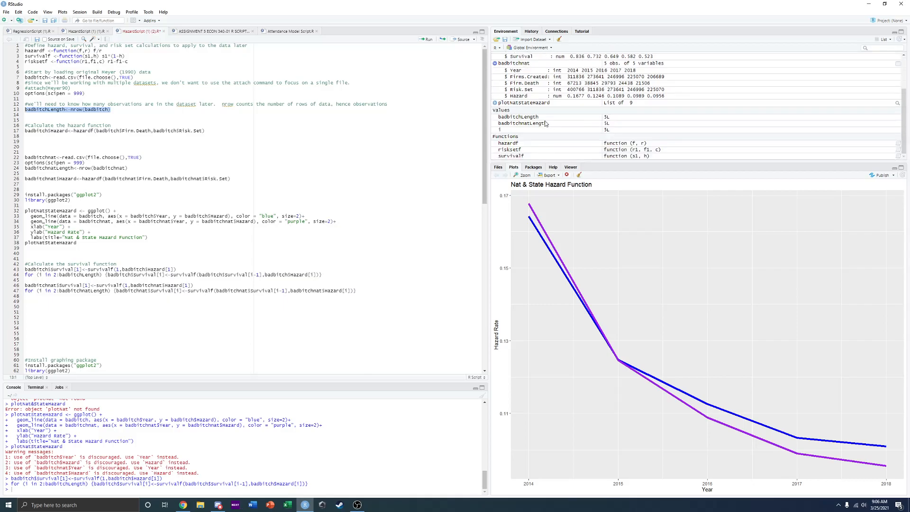
pyautogui.scroll(2, 554, 128)
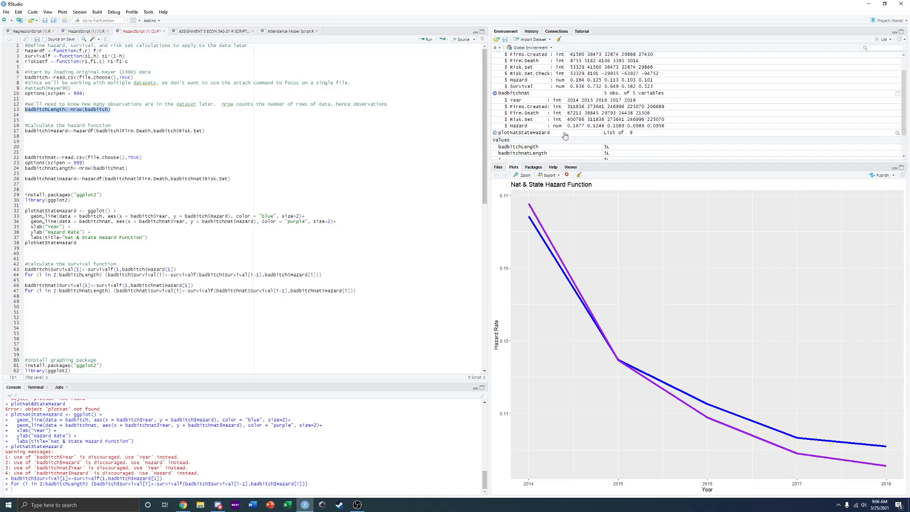
pyautogui.scroll(-3, 565, 136)
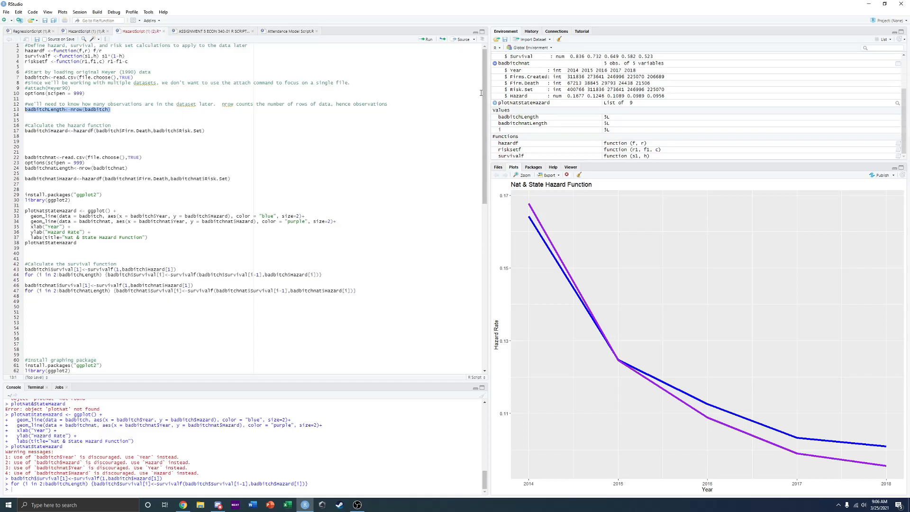
pyautogui.scroll(3, 495, 70)
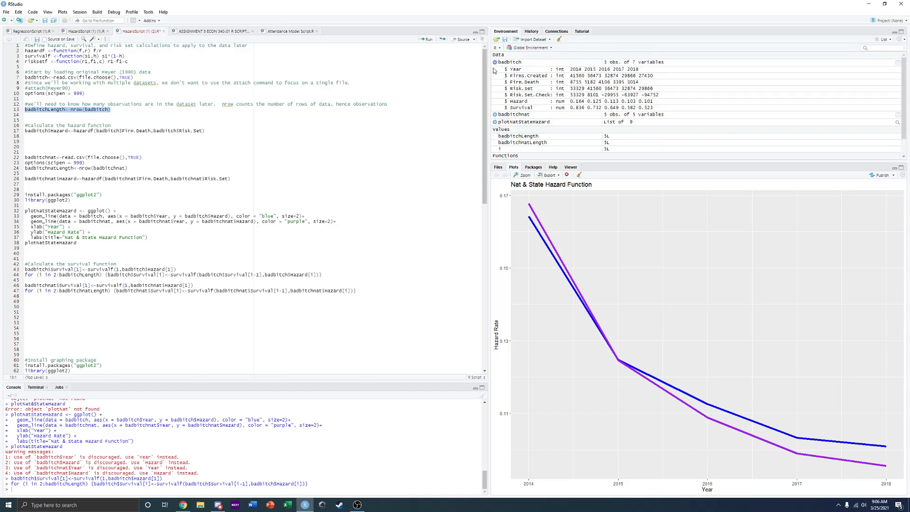
pyautogui.click(495, 62)
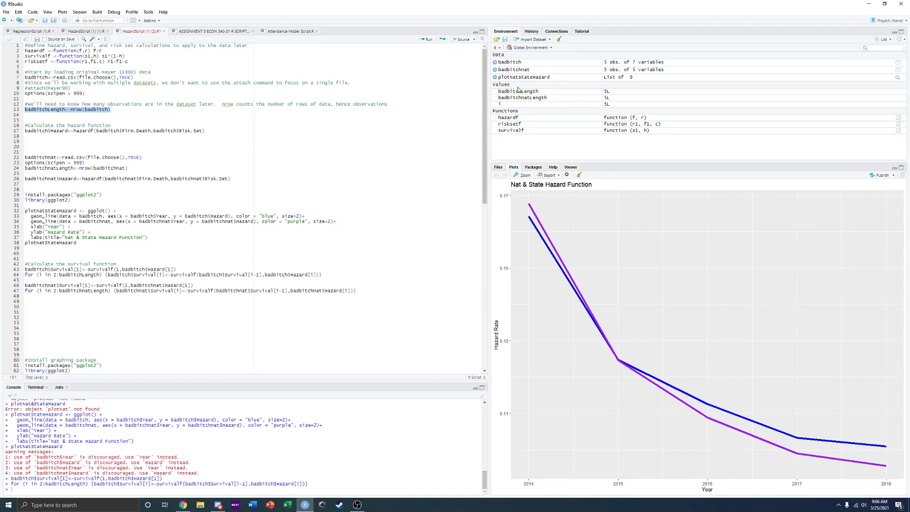
pyautogui.click(494, 64)
pyautogui.click(495, 114)
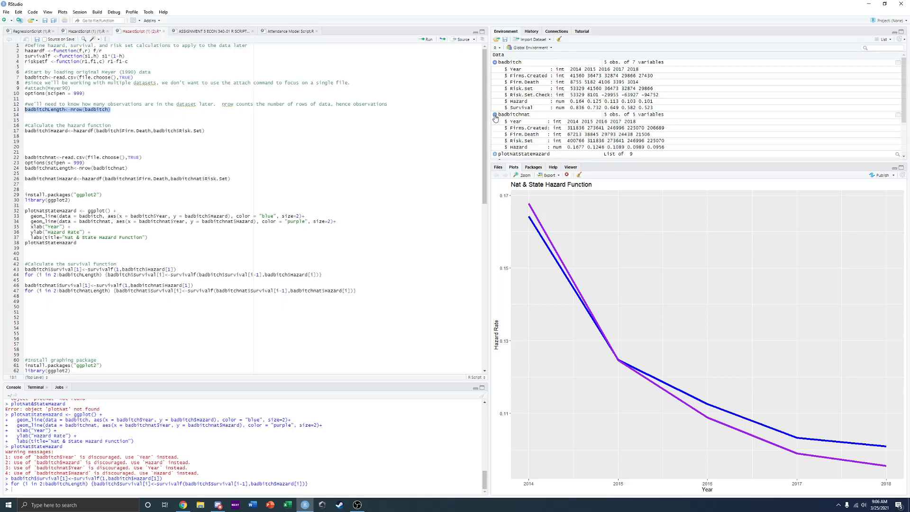
pyautogui.scroll(-2, 506, 121)
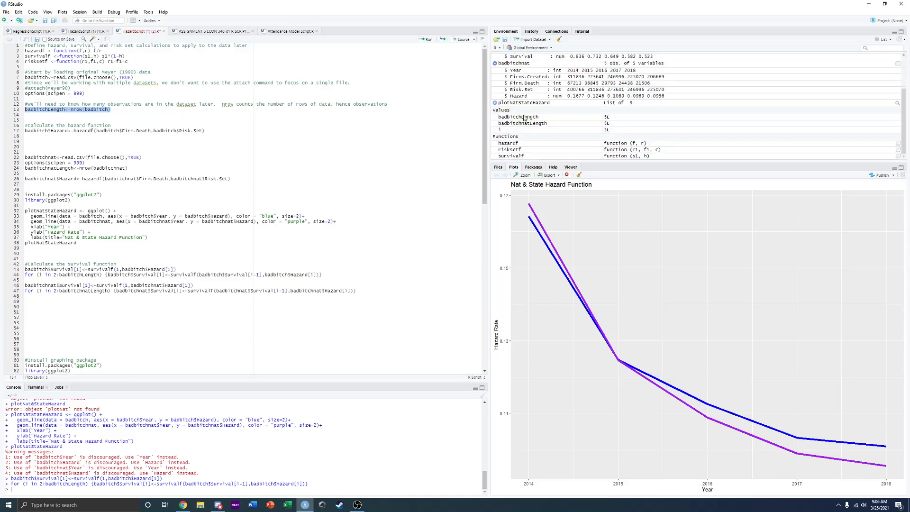
pyautogui.scroll(2, 531, 135)
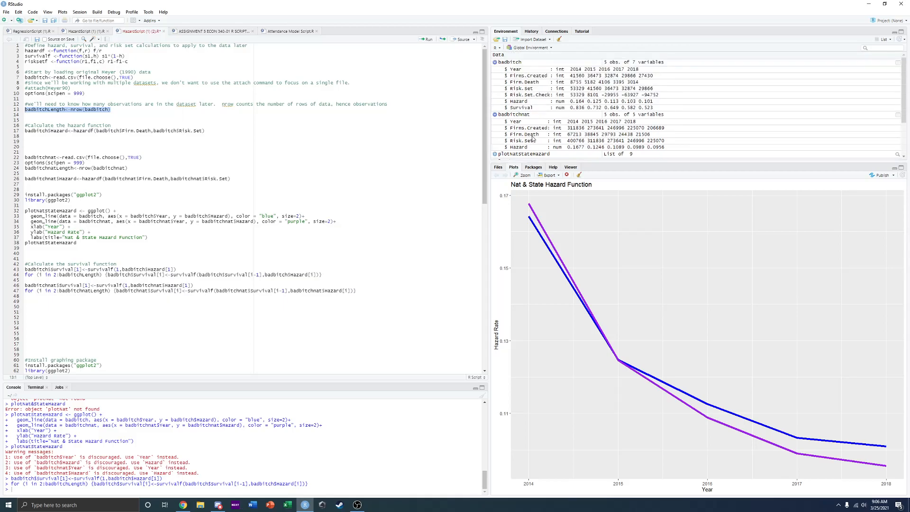
# - Review the badbitch survival lines, the length calculation, the function definitions and the badbitchnat code in the script
pyautogui.click(127, 111)
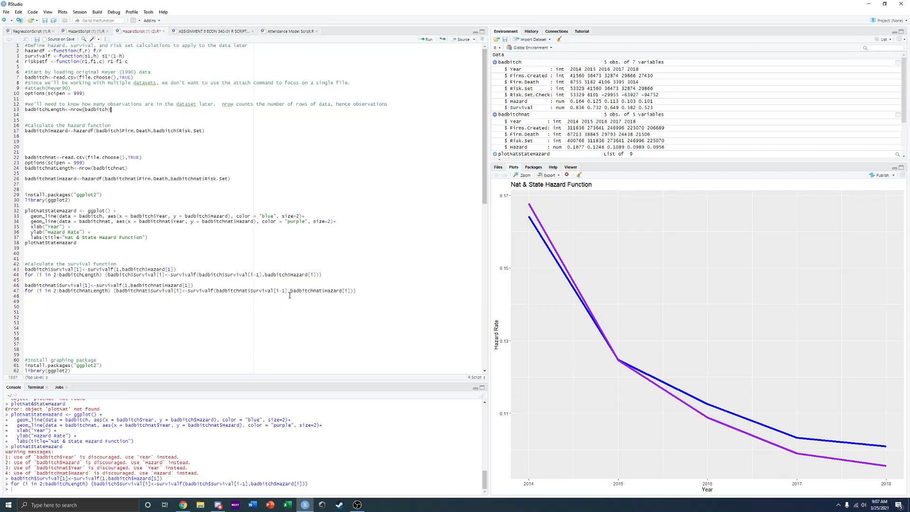
pyautogui.moveTo(340, 280); pyautogui.dragTo(24, 269)
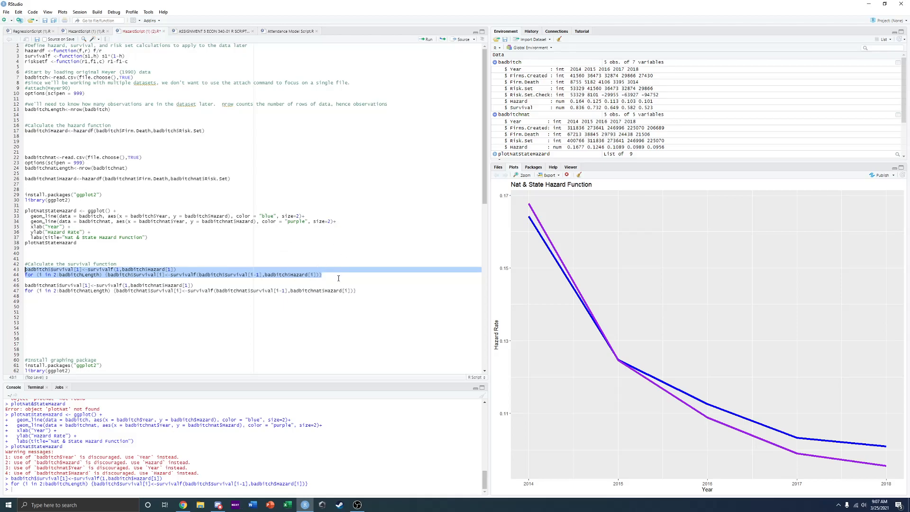
pyautogui.moveTo(119, 109); pyautogui.dragTo(25, 110)
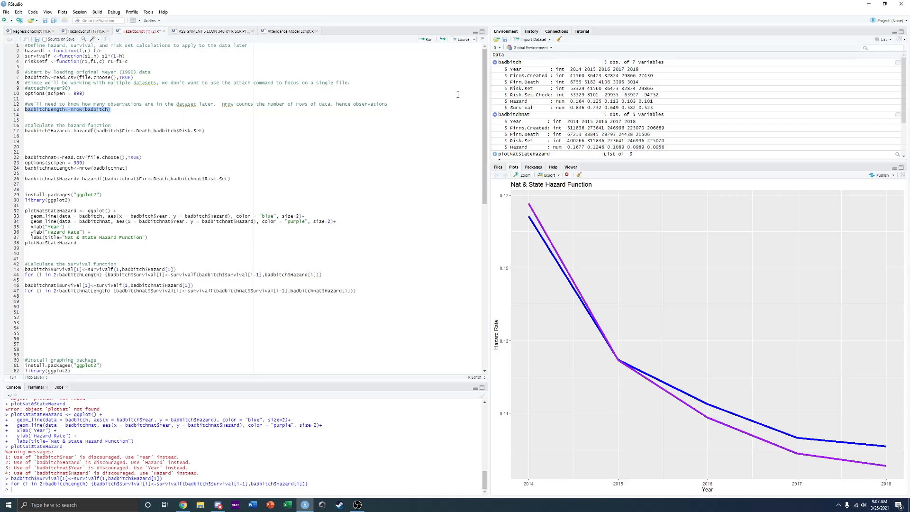
pyautogui.moveTo(137, 61); pyautogui.dragTo(25, 51)
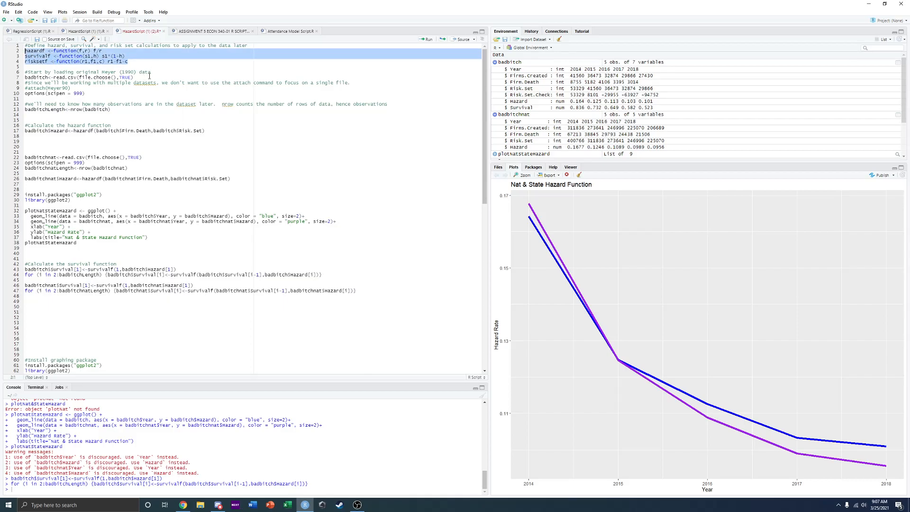
pyautogui.click(87, 93)
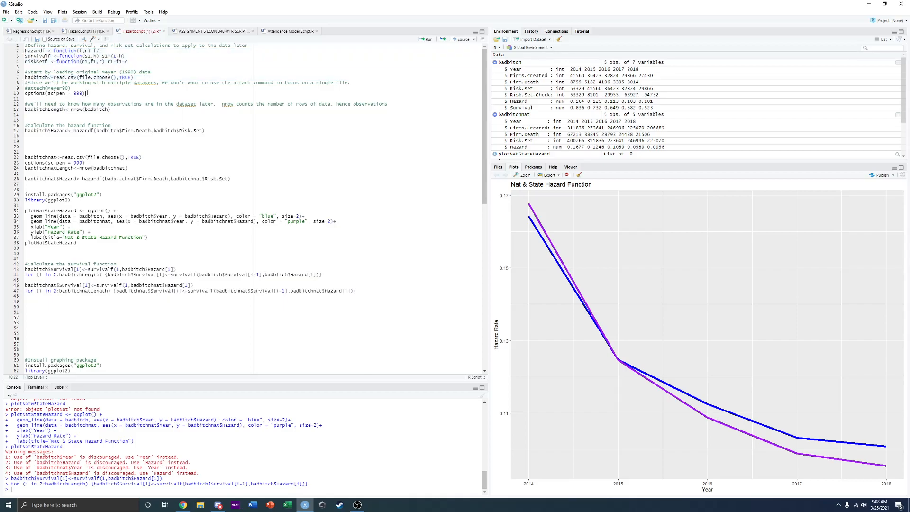
pyautogui.moveTo(57, 110); pyautogui.dragTo(57, 114)
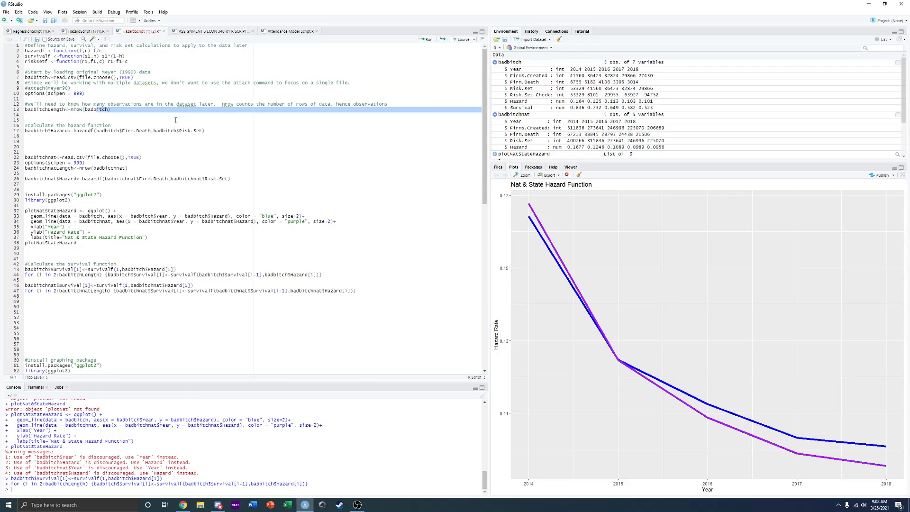
pyautogui.moveTo(229, 131); pyautogui.dragTo(76, 306)
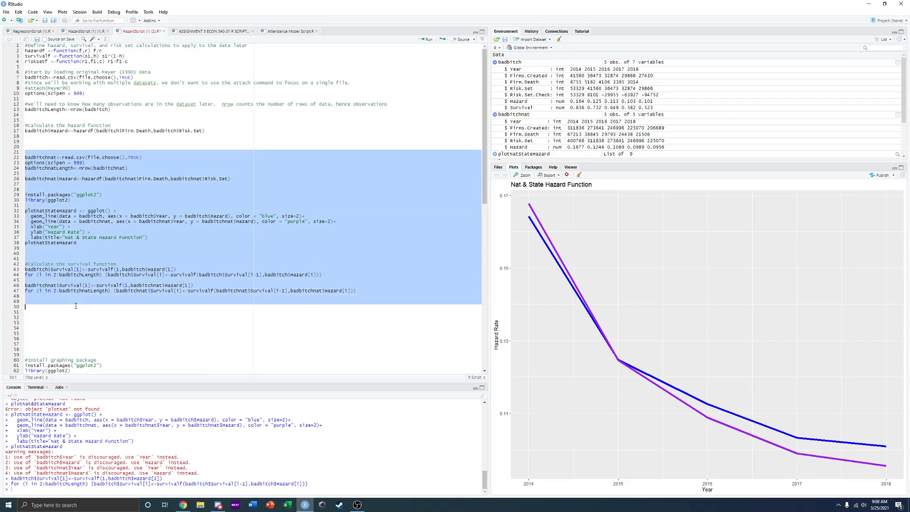
# - Run the two badbitchnat survival lines, the initial Survival[1] assignment and its for loop
pyautogui.click(77, 303)
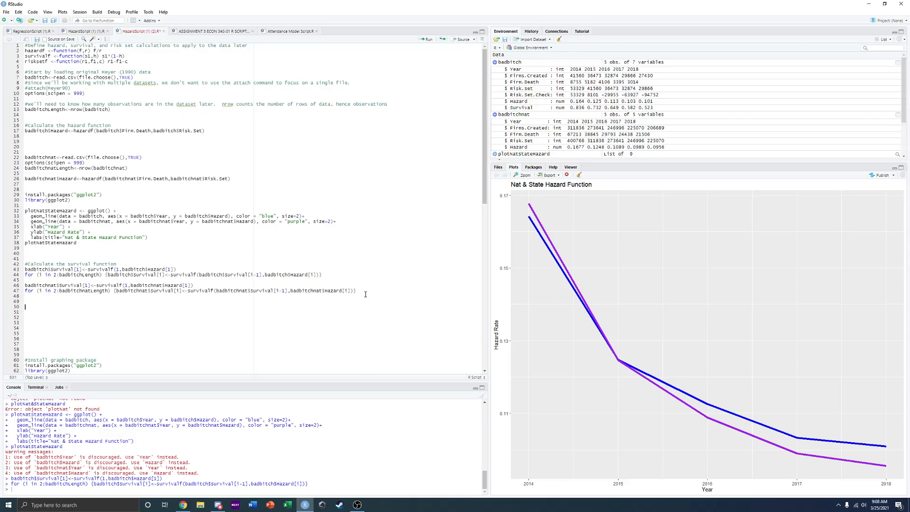
pyautogui.moveTo(365, 295); pyautogui.dragTo(24, 287)
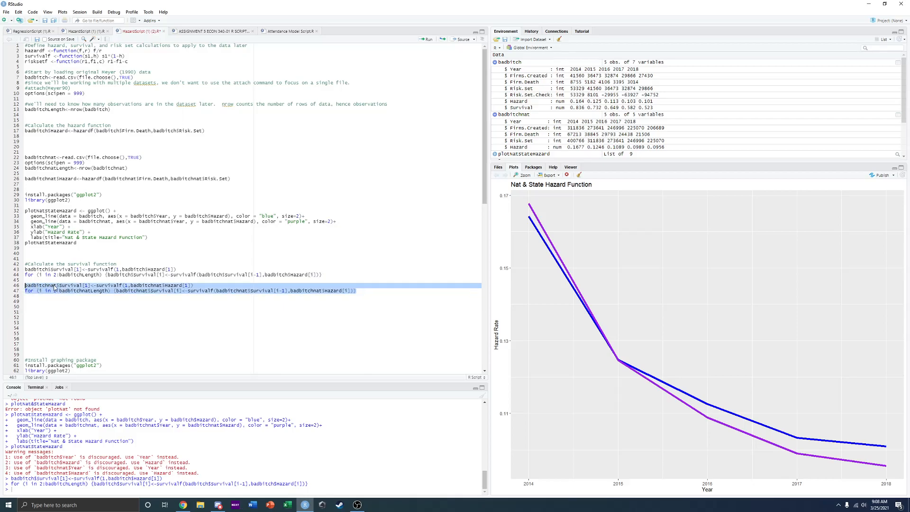
pyautogui.click(426, 41)
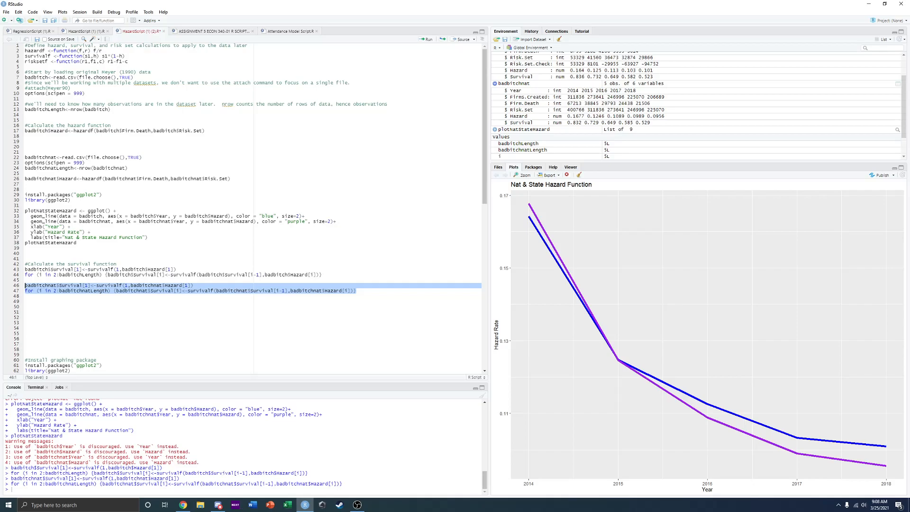
pyautogui.moveTo(69, 272); pyautogui.dragTo(68, 274)
pyautogui.click(66, 280)
pyautogui.click(66, 284)
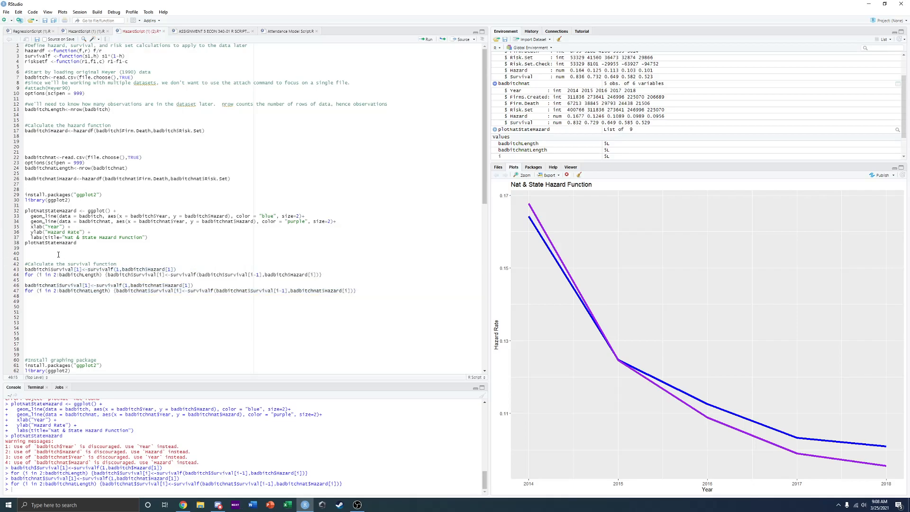
# - Duplicate the plotNatStateHazard ggplot block, including its print line, below the survival calculations
pyautogui.moveTo(104, 246); pyautogui.dragTo(23, 211)
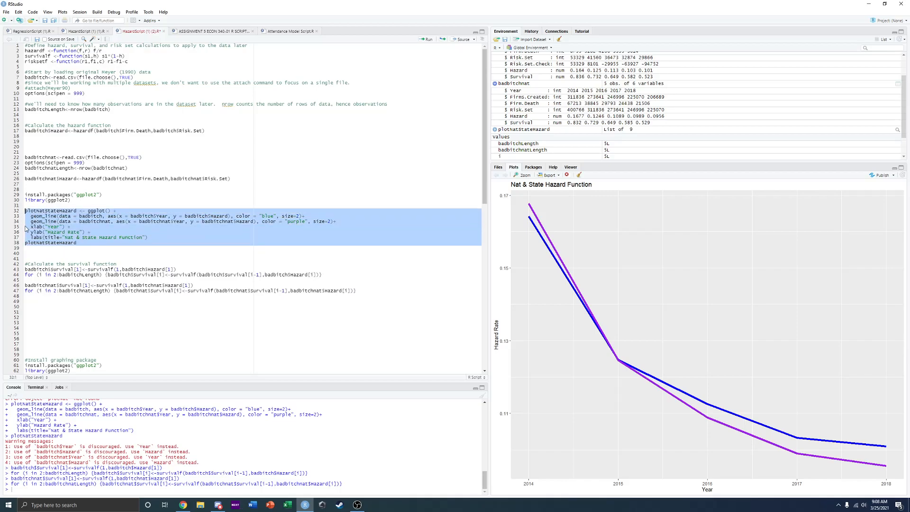
pyautogui.hotkey('ctrl', 'c')
pyautogui.click(46, 305)
pyautogui.hotkey('ctrl', 'v')
pyautogui.scroll(-4, 82, 302)
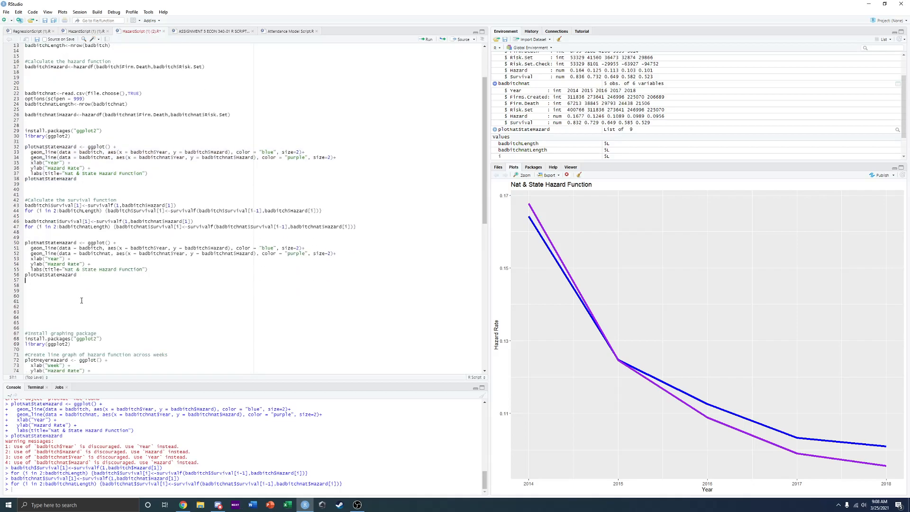
pyautogui.scroll(-1, 82, 302)
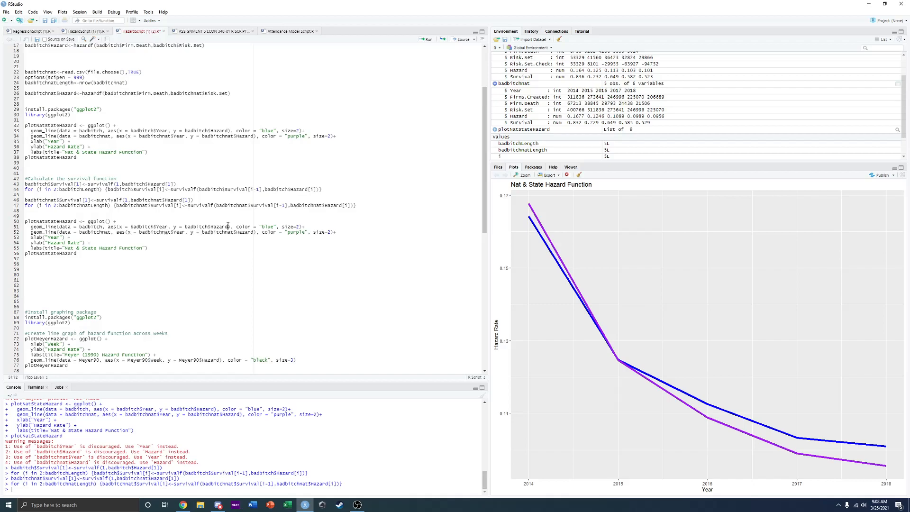
# - In the copied plot block, change the y variables of both geom_line calls to badbitch$Survival and badbitchnat$Survival
pyautogui.press('BackSpace')
pyautogui.press('BackSpace')
pyautogui.press('BackSpace')
pyautogui.press('BackSpace')
pyautogui.press('BackSpace')
pyautogui.press('BackSpace')
pyautogui.write('Survival')
pyautogui.press('BackSpace')
pyautogui.press('BackSpace')
pyautogui.press('BackSpace')
pyautogui.press('BackSpace')
pyautogui.press('BackSpace')
pyautogui.press('BackSpace')
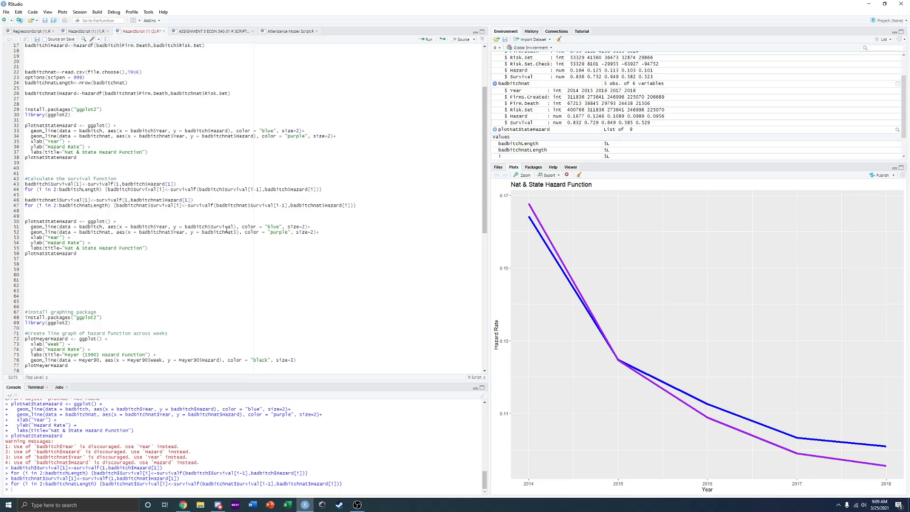
pyautogui.write('Survival')
# - Change the copied block's y-axis label to "Survival Rate"
pyautogui.press('Left')
pyautogui.press('BackSpace')
pyautogui.press('BackSpace')
pyautogui.press('BackSpace')
pyautogui.press('BackSpace')
pyautogui.press('BackSpace')
pyautogui.press('BackSpace')
pyautogui.write('Survival')
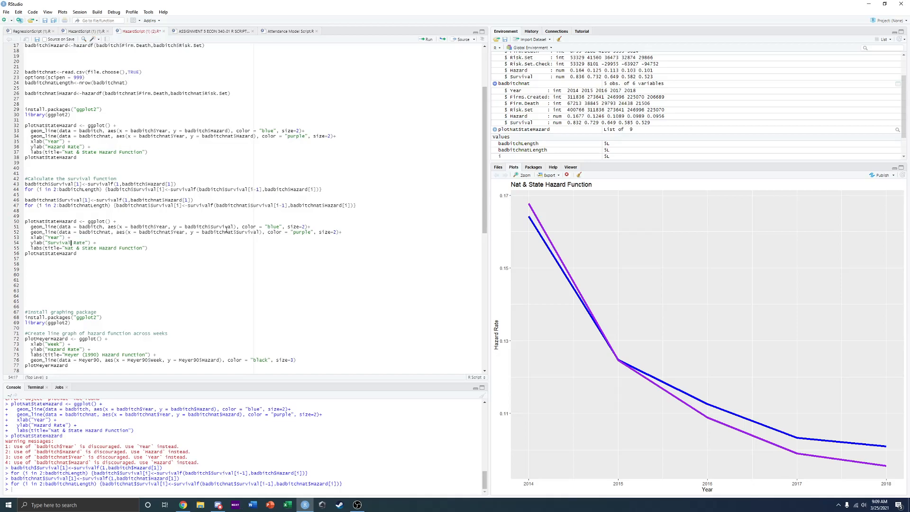
# - Change the copied block's plot title to "Nat & State Survival Function"
pyautogui.press('Down')
pyautogui.press('Right')
pyautogui.press('BackSpace')
pyautogui.press('BackSpace')
pyautogui.press('BackSpace')
pyautogui.press('BackSpace')
pyautogui.press('BackSpace')
pyautogui.press('BackSpace')
pyautogui.write('Survival')
# - Change the print line at the end of the copied block to plotNatStateSurvival
pyautogui.press('Down')
pyautogui.press('BackSpace')
pyautogui.press('BackSpace')
pyautogui.press('BackSpace')
pyautogui.press('BackSpace')
pyautogui.press('BackSpace')
pyautogui.press('BackSpace')
pyautogui.write('Survival')
pyautogui.press('Return')
pyautogui.press('Return')
pyautogui.press('Return')
pyautogui.press('BackSpace')
pyautogui.press('BackSpace')
pyautogui.press('BackSpace')
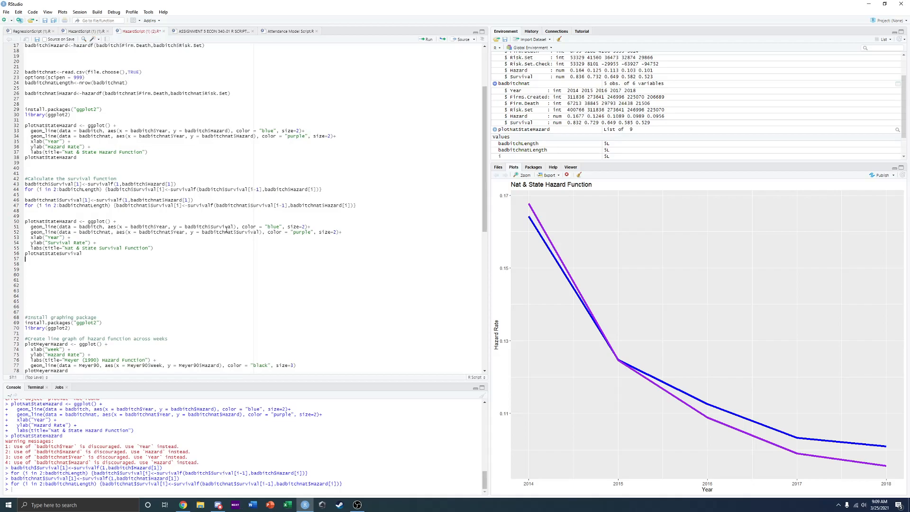
# - Rename the plot object assigned at the start of the copied block as plotNatStateSurvival
pyautogui.press('Up')
pyautogui.press('Up')
pyautogui.press('Up')
pyautogui.press('Up')
pyautogui.press('Up')
pyautogui.press('Left')
pyautogui.press('Left')
pyautogui.press('BackSpace')
pyautogui.press('BackSpace')
pyautogui.press('BackSpace')
pyautogui.press('BackSpace')
pyautogui.press('BackSpace')
pyautogui.press('BackSpace')
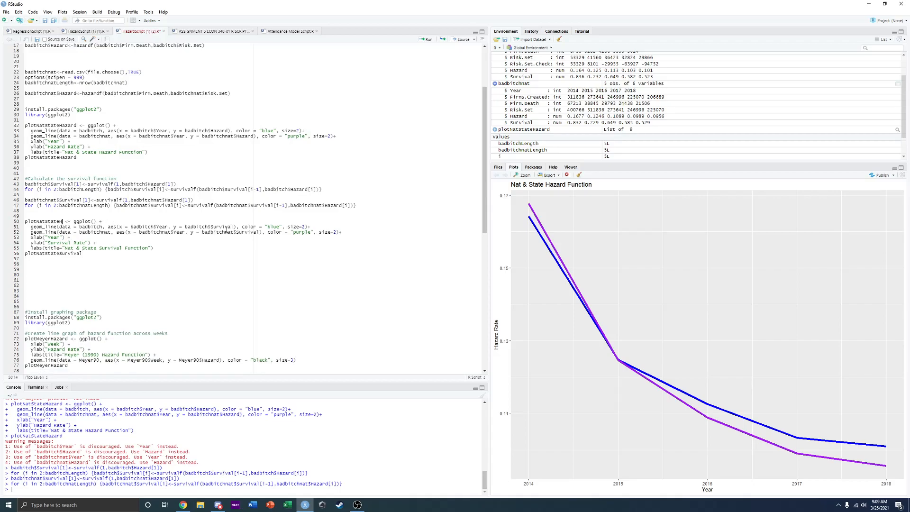
pyautogui.write('Survival')
# - Set the survival plot's line colours to orange for badbitchnat and green for badbitch
pyautogui.moveTo(311, 232); pyautogui.dragTo(294, 232)
pyautogui.write('orange')
pyautogui.press('Left')
pyautogui.press('BackSpace')
pyautogui.press('BackSpace')
pyautogui.press('BackSpace')
pyautogui.press('BackSpace')
pyautogui.write('green')
# - Run the complete plotNatStateSurvival block to draw the survival plot
pyautogui.click(112, 259)
pyautogui.moveTo(83, 254); pyautogui.dragTo(25, 221)
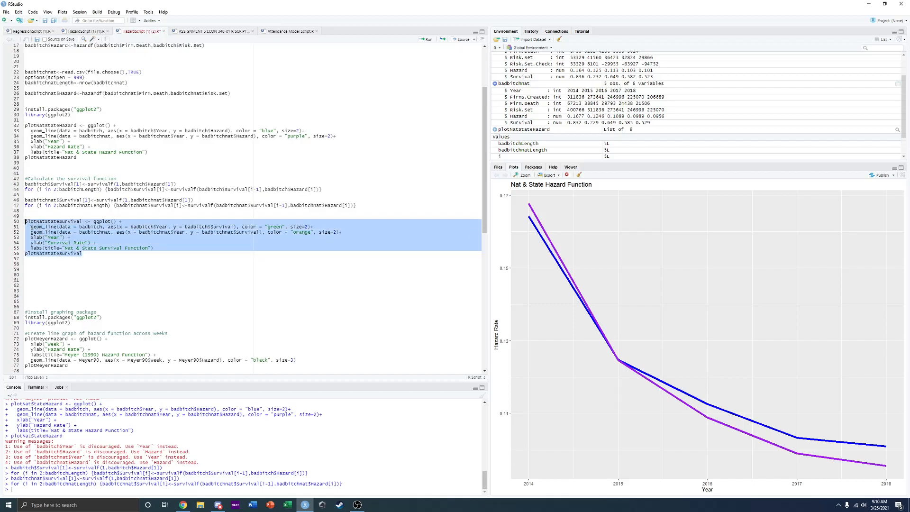
pyautogui.click(423, 42)
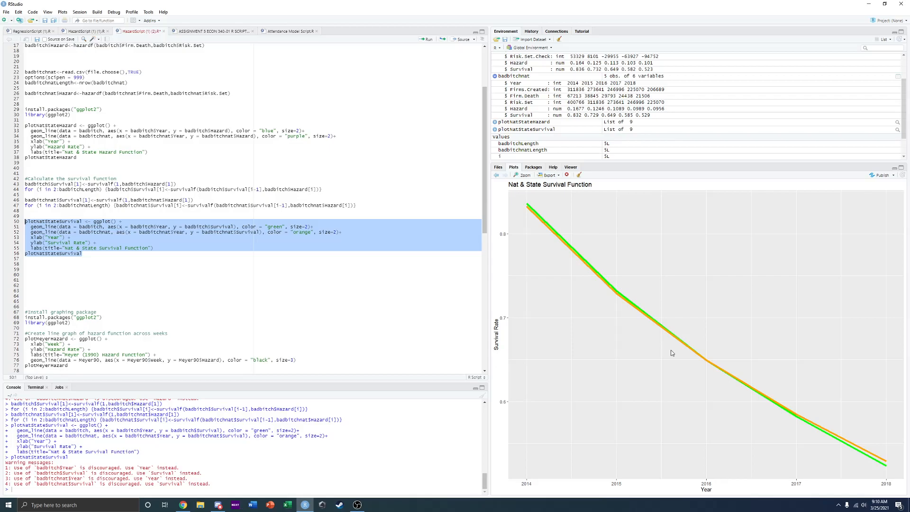
pyautogui.click(200, 257)
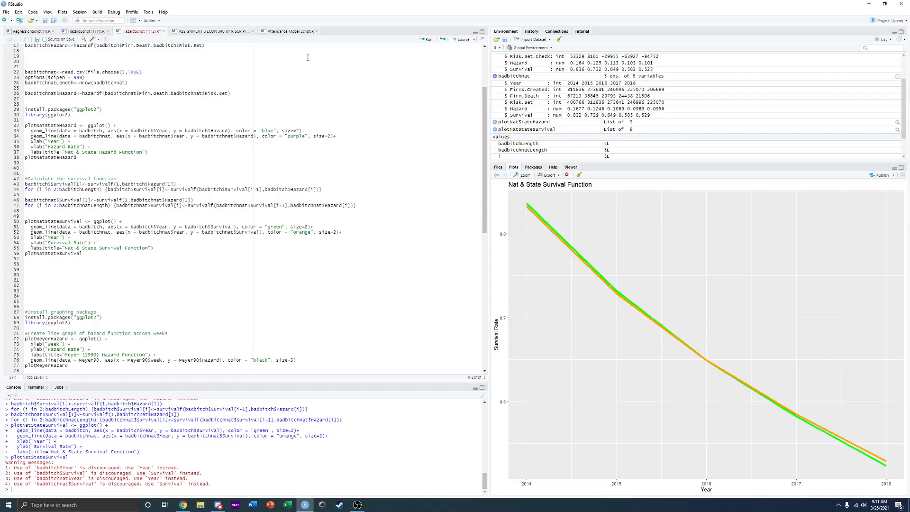
pyautogui.rightClick(306, 82)
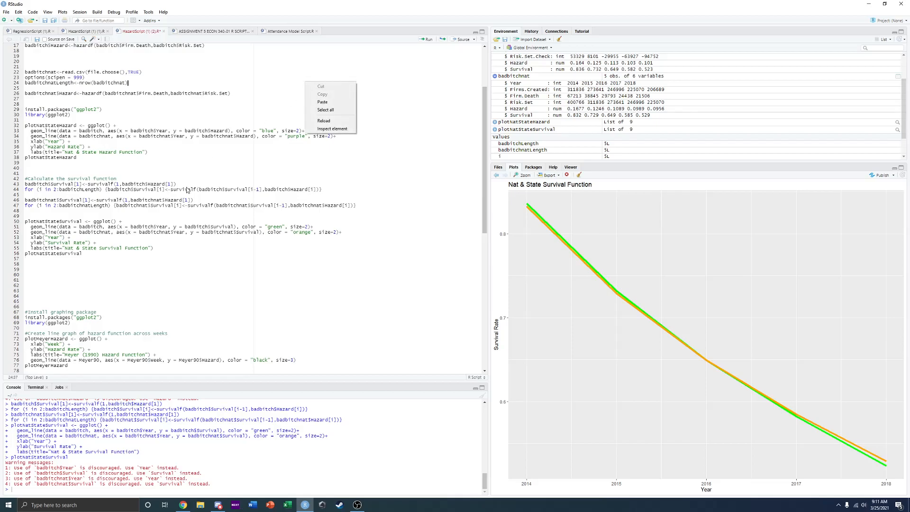
pyautogui.click(113, 255)
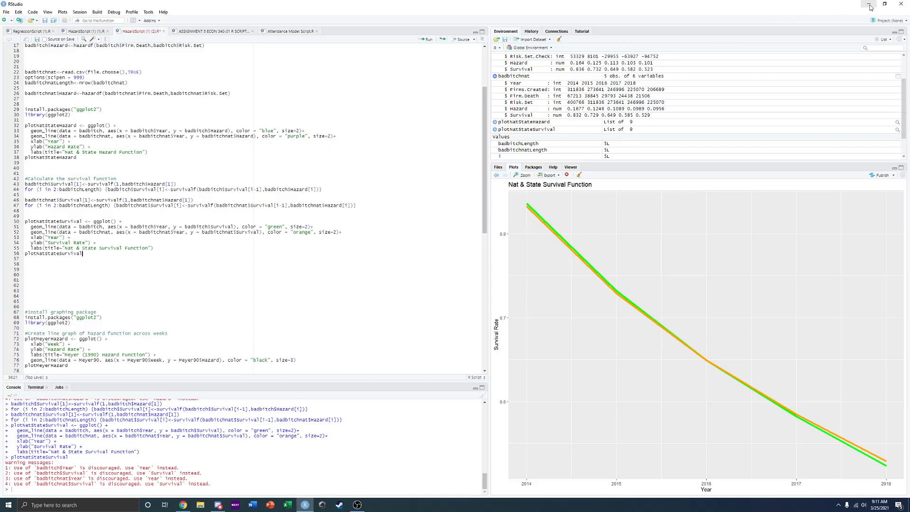
# - Switch to Excel, open ASSIGNMENT 5 STATE DATA ECON 340-01 and ASSIGNMENT 5 NATIONAL DATA ECON 340, and arrange them side by side
pyautogui.click(287, 505)
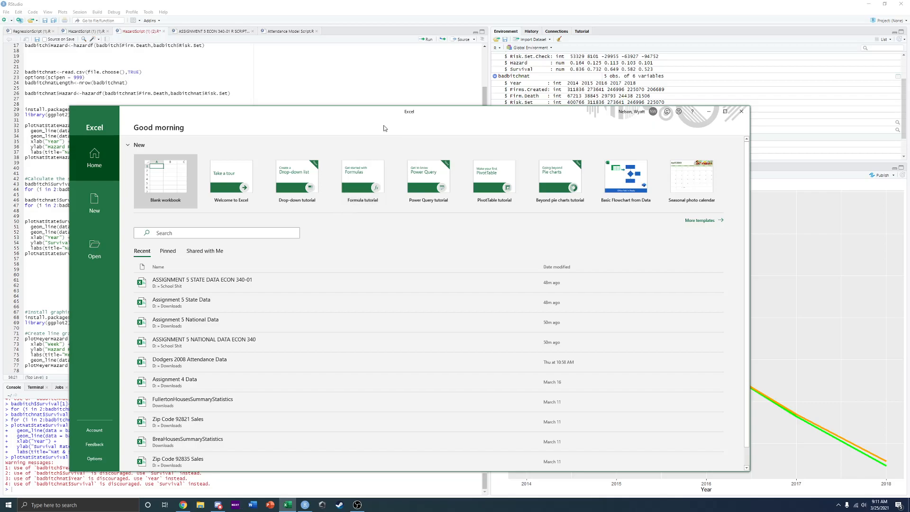
pyautogui.moveTo(436, 113); pyautogui.dragTo(445, 46)
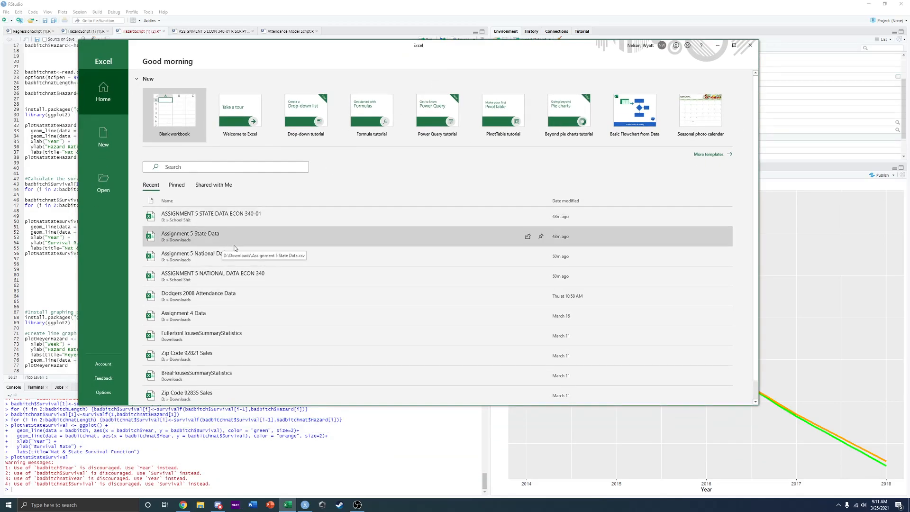
pyautogui.click(247, 222)
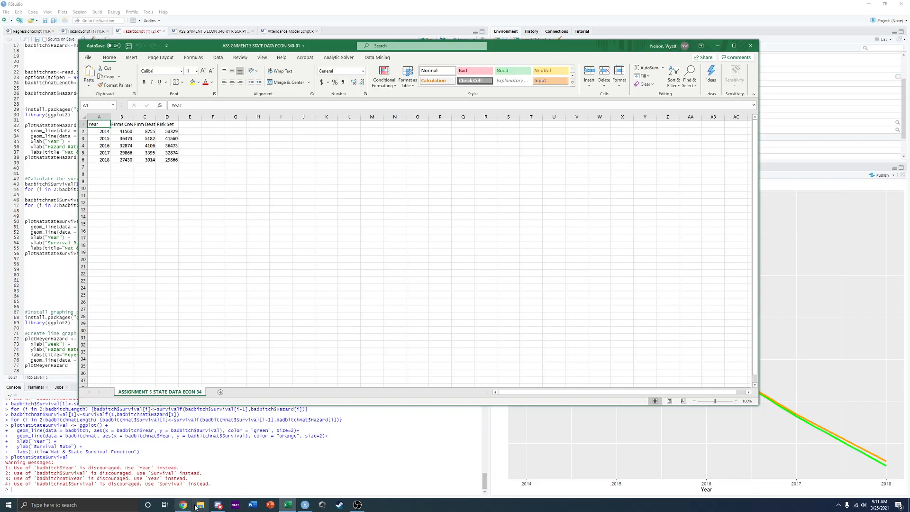
pyautogui.click(95, 59)
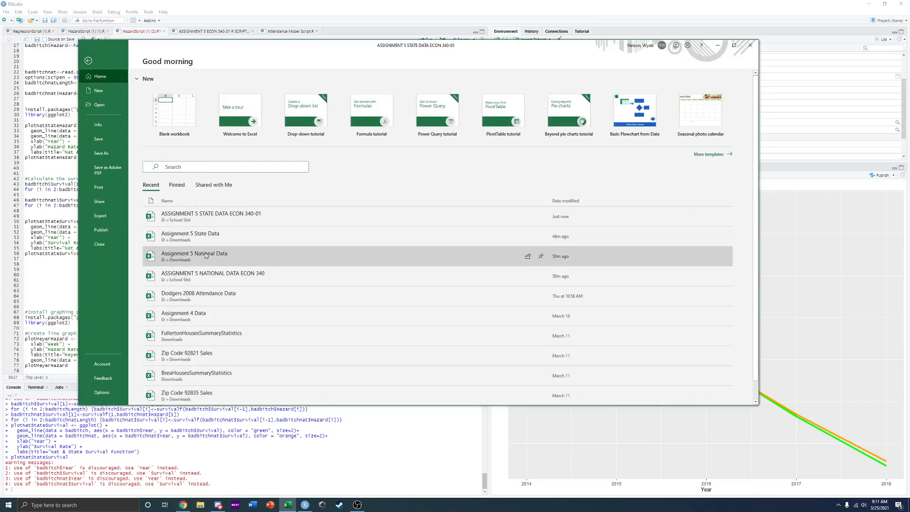
pyautogui.click(211, 274)
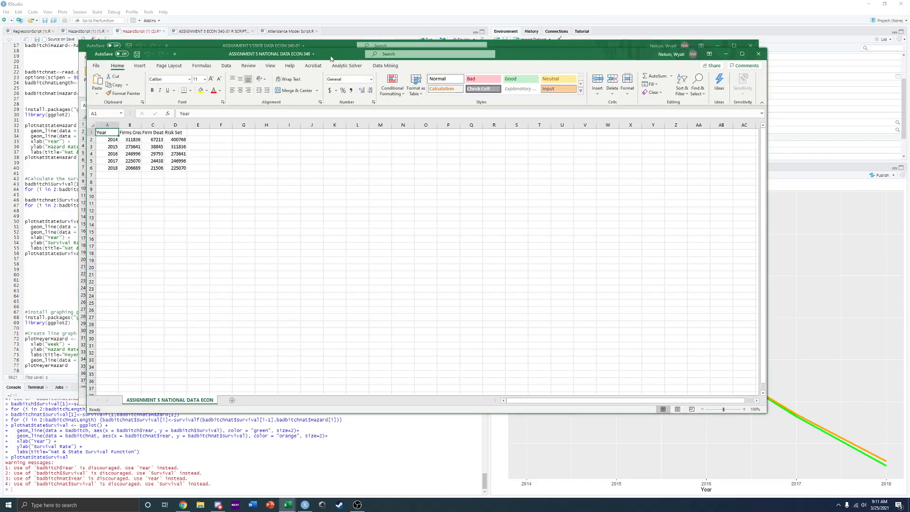
pyautogui.moveTo(331, 58); pyautogui.dragTo(0, 386)
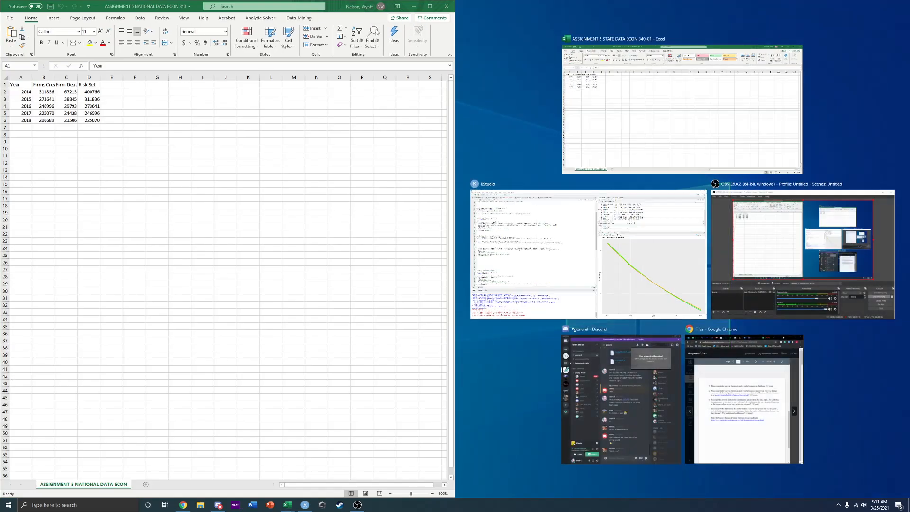
pyautogui.click(625, 81)
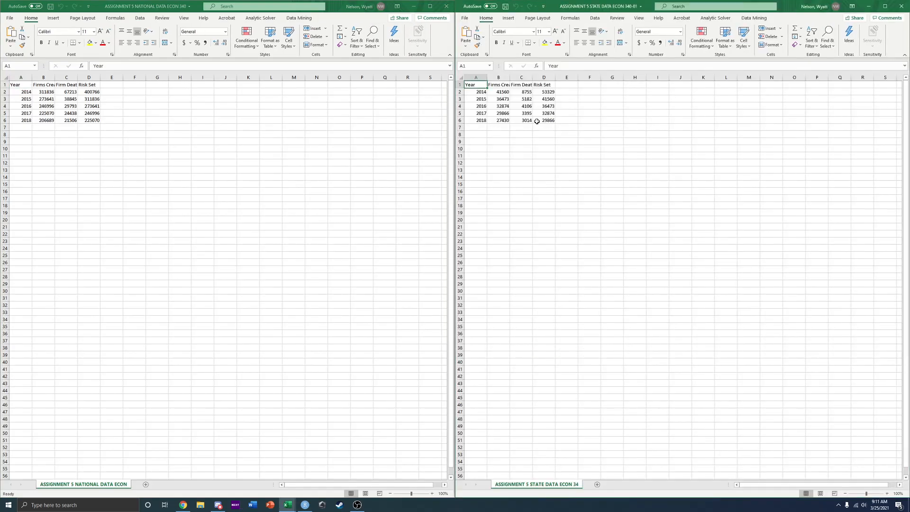
# - Copy the Firm Death values in C2:C6 of the state data sheet and select cell D10 as the destination
pyautogui.click(526, 92)
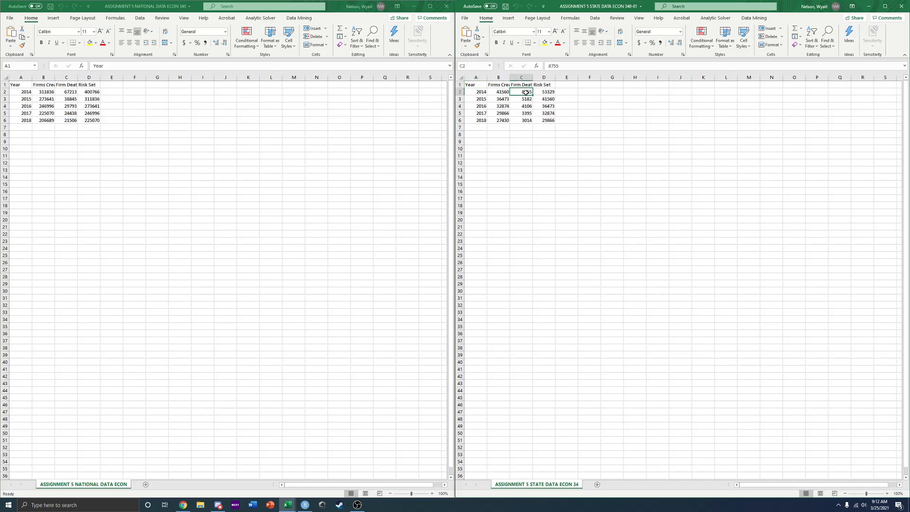
pyautogui.moveTo(524, 93); pyautogui.dragTo(522, 118)
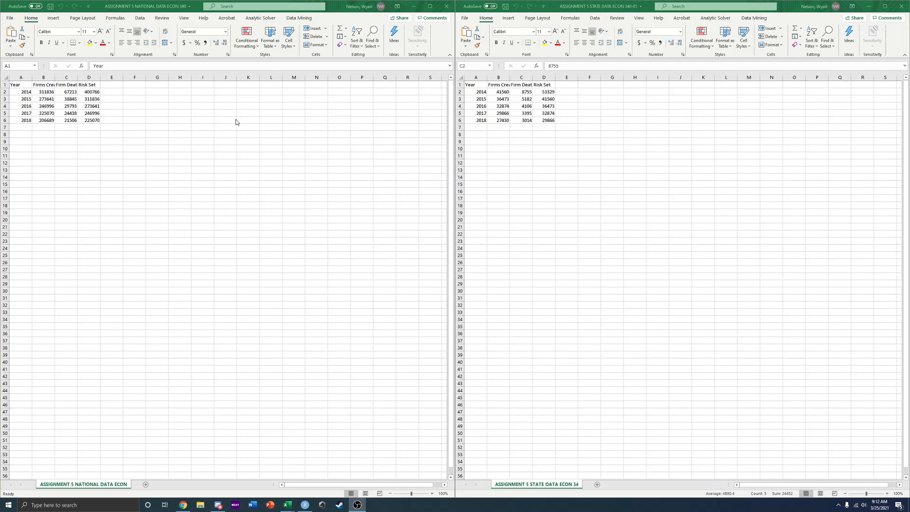
pyautogui.click(514, 106)
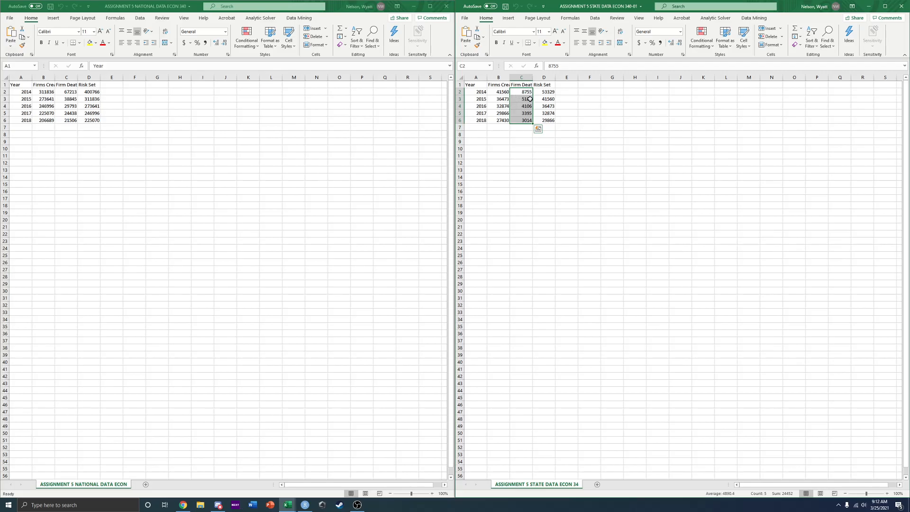
pyautogui.hotkey('ctrl', 'c')
pyautogui.click(555, 155)
pyautogui.hotkey('ctrl', 'c')
pyautogui.moveTo(526, 91); pyautogui.dragTo(528, 121)
pyautogui.hotkey('ctrl', 'c')
pyautogui.click(546, 149)
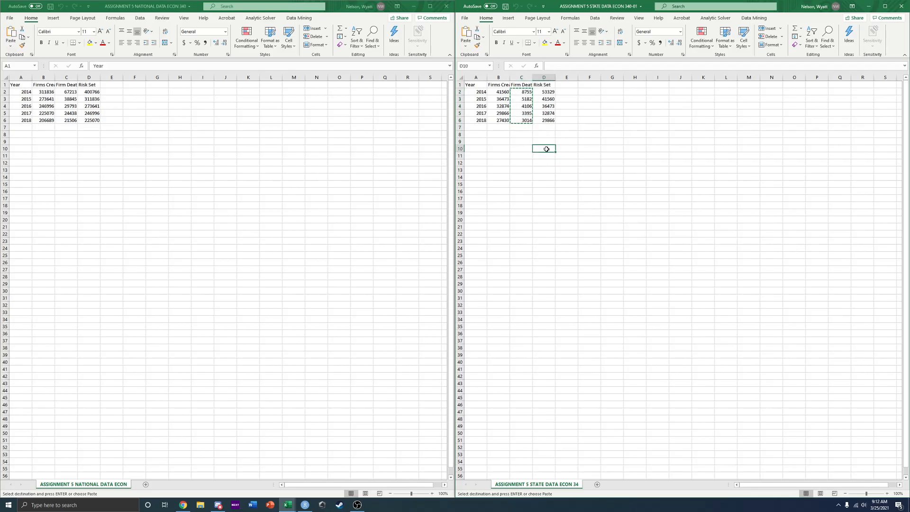
# - Paste the copied Firm Death values into D10:D14 of the state data sheet
pyautogui.hotkey('ctrl', 'v')
pyautogui.click(521, 148)
pyautogui.click(496, 92)
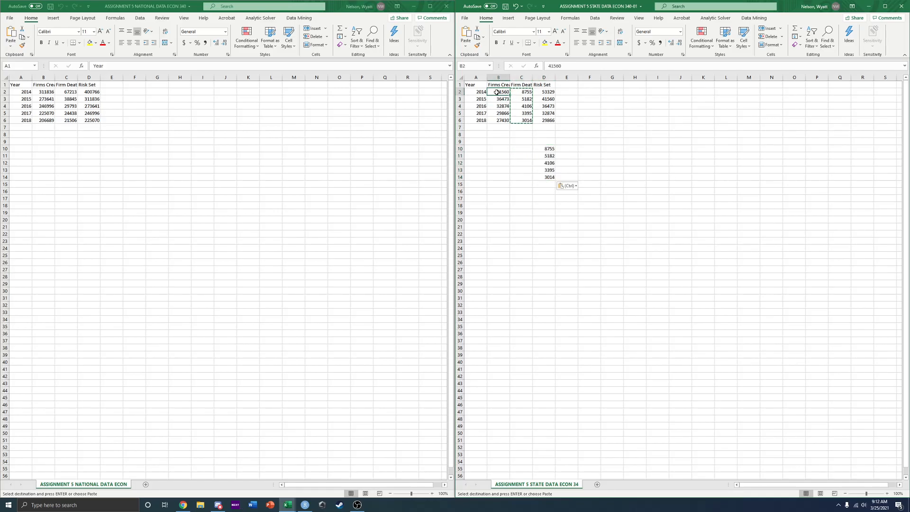
# - Enter the formula =D3-D2 in cell C10 to calculate the change in Risk Set from 2014 to 2015
pyautogui.click(526, 148)
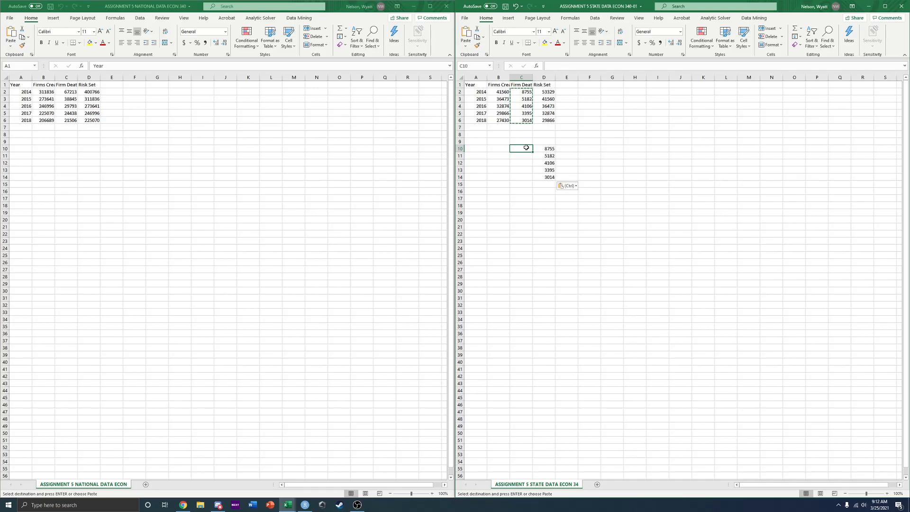
pyautogui.write('=')
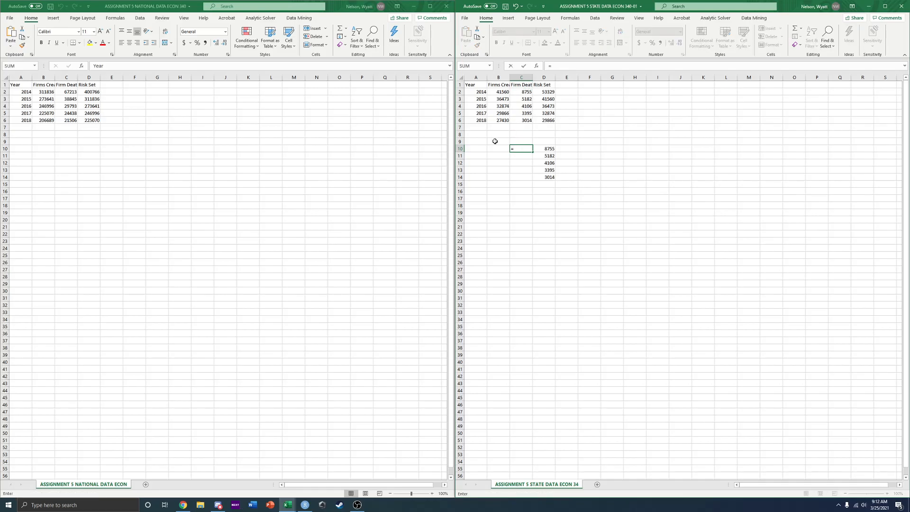
pyautogui.click(499, 92)
pyautogui.write('-')
pyautogui.click(549, 93)
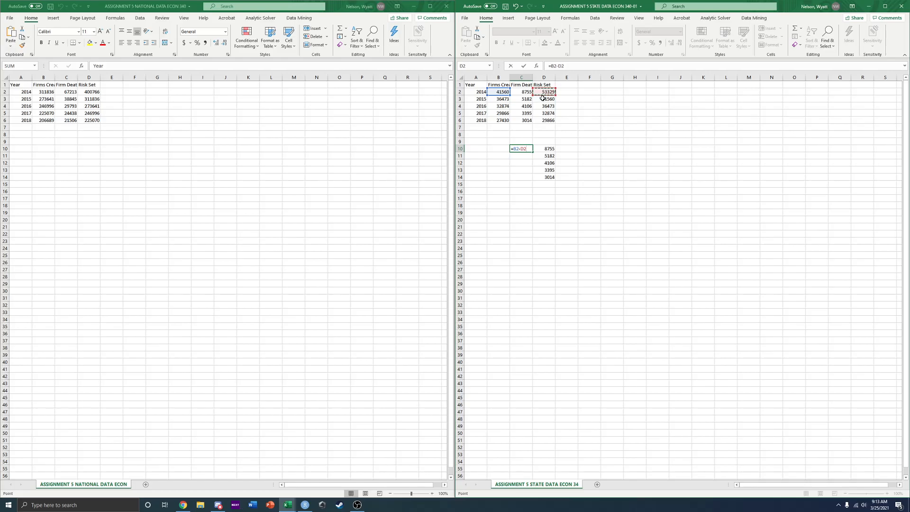
pyautogui.click(521, 149)
pyautogui.press('BackSpace')
pyautogui.press('BackSpace')
pyautogui.click(548, 100)
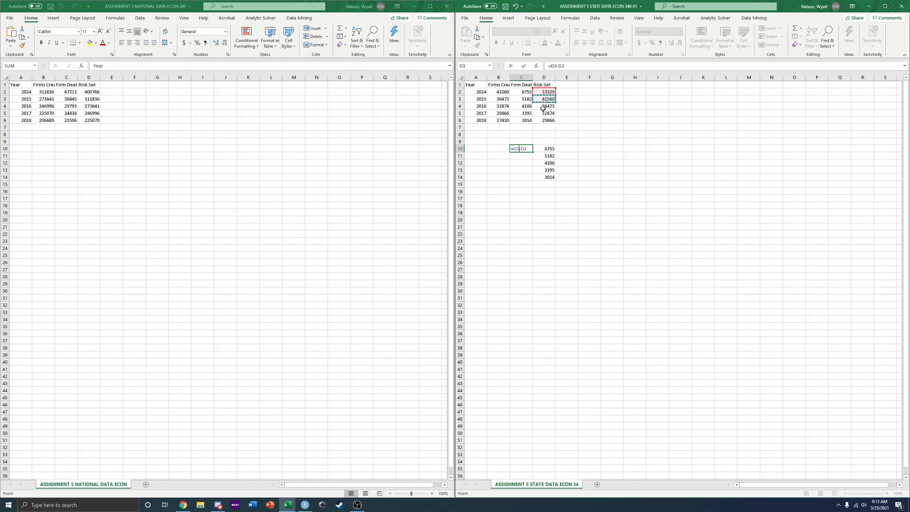
pyautogui.press('Return')
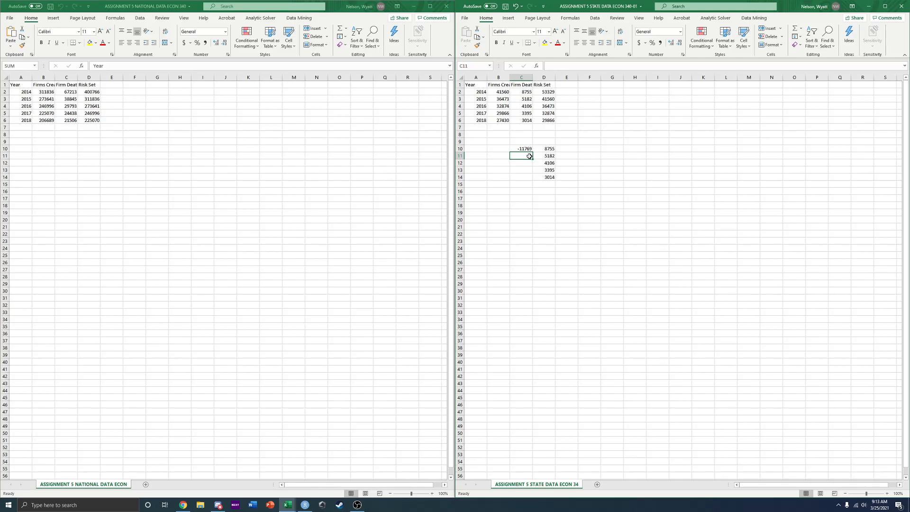
# - Clear cell C10 and rebuild its Risk Set difference formula as =D3-D2
pyautogui.click(529, 148)
pyautogui.press('BackSpace')
pyautogui.write('=')
pyautogui.click(544, 93)
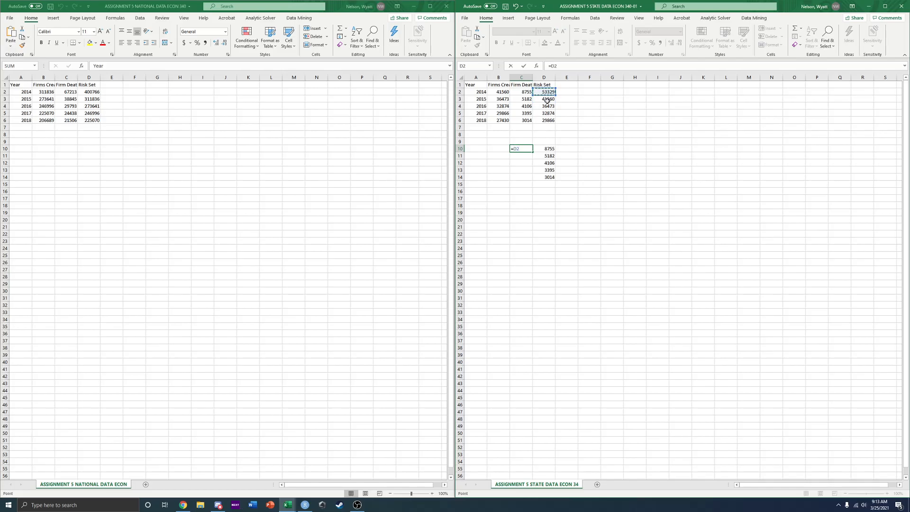
pyautogui.write('-')
pyautogui.click(548, 101)
pyautogui.press('BackSpace')
pyautogui.press('BackSpace')
pyautogui.press('BackSpace')
pyautogui.press('BackSpace')
pyautogui.press('BackSpace')
pyautogui.click(552, 99)
pyautogui.write('-')
pyautogui.click(550, 91)
pyautogui.press('Return')
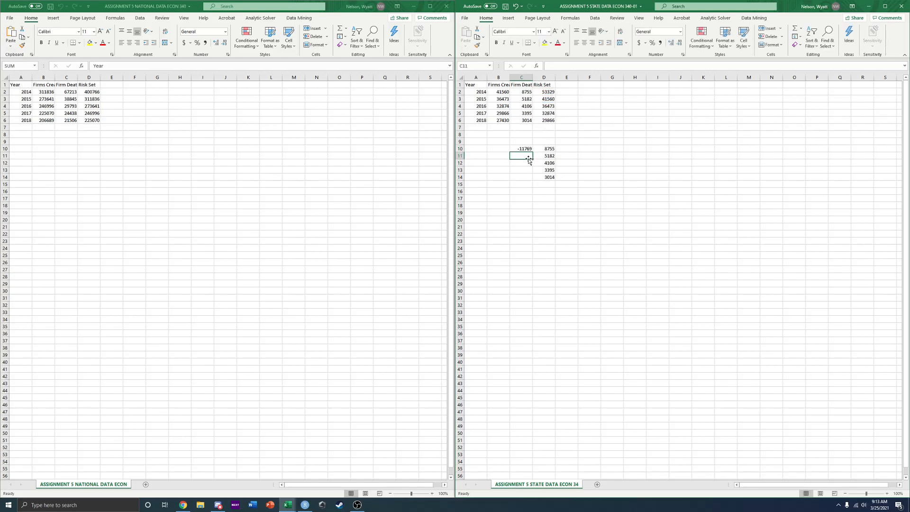
# - Enter the next Risk Set differences, =D4-D3 in C11 and =D5-D4 in C12
pyautogui.write('=')
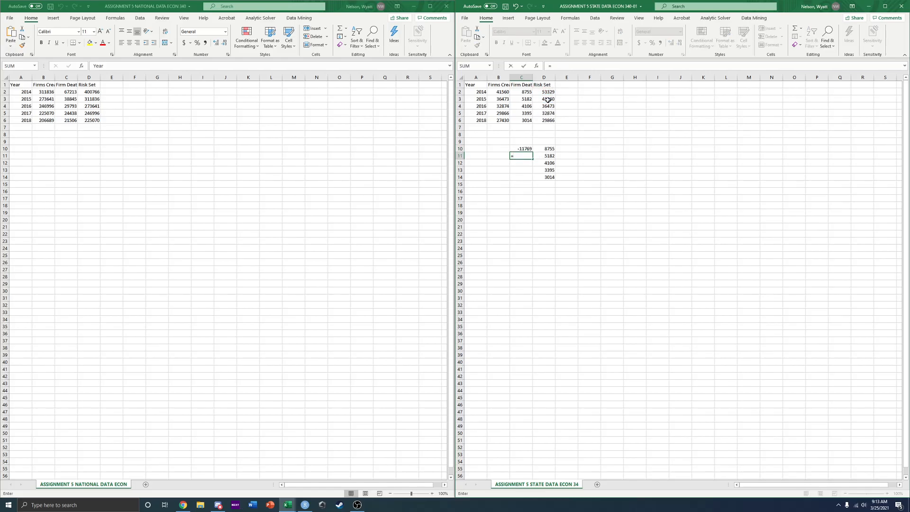
pyautogui.click(548, 106)
pyautogui.write('-')
pyautogui.click(549, 99)
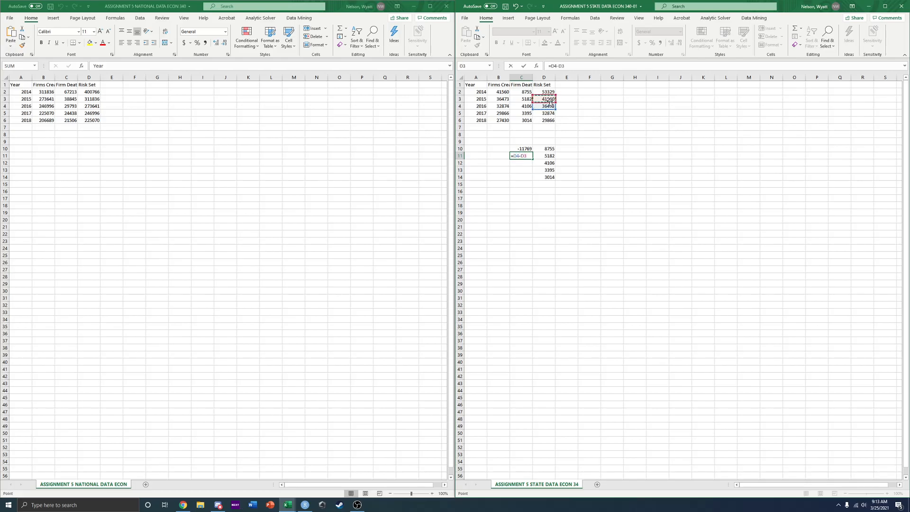
pyautogui.press('Return')
pyautogui.write('=')
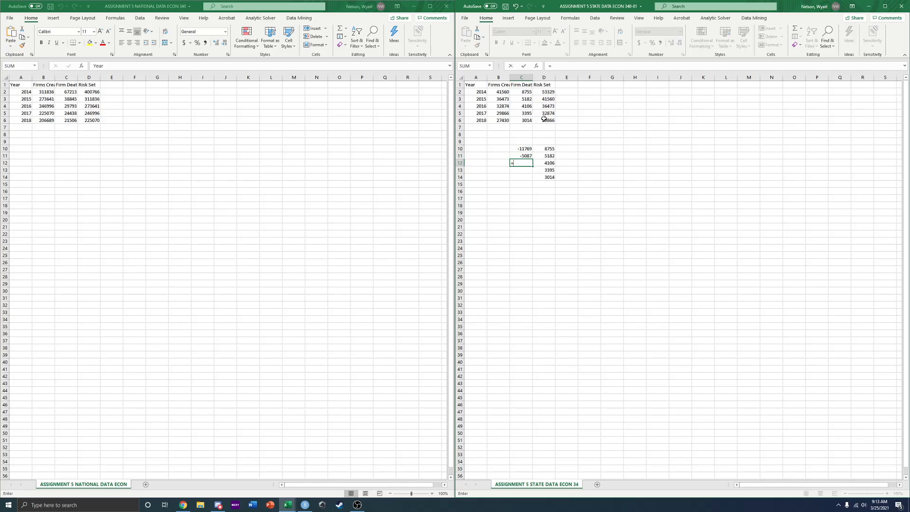
pyautogui.click(549, 111)
pyautogui.write('-')
pyautogui.click(549, 107)
pyautogui.press('Return')
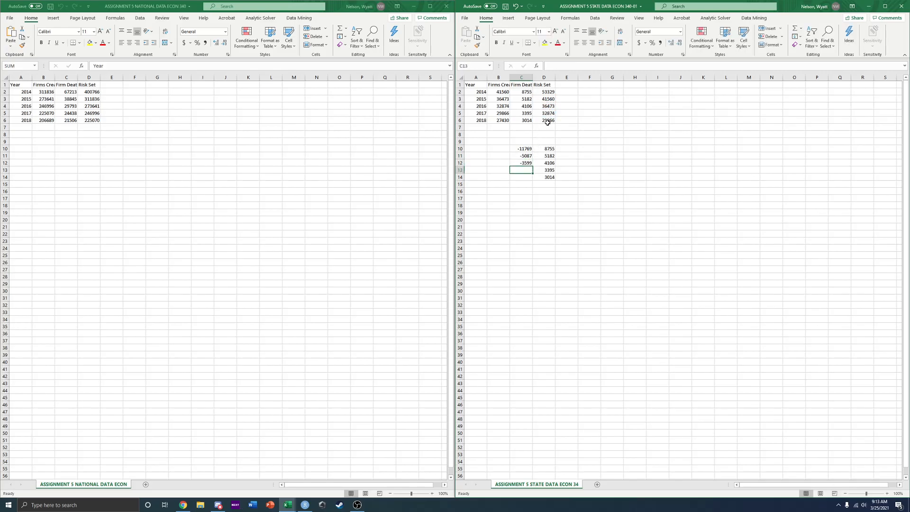
# - Enter =D6-D5 in C13 and, for the final year, =B6-D6 in C14
pyautogui.write('=')
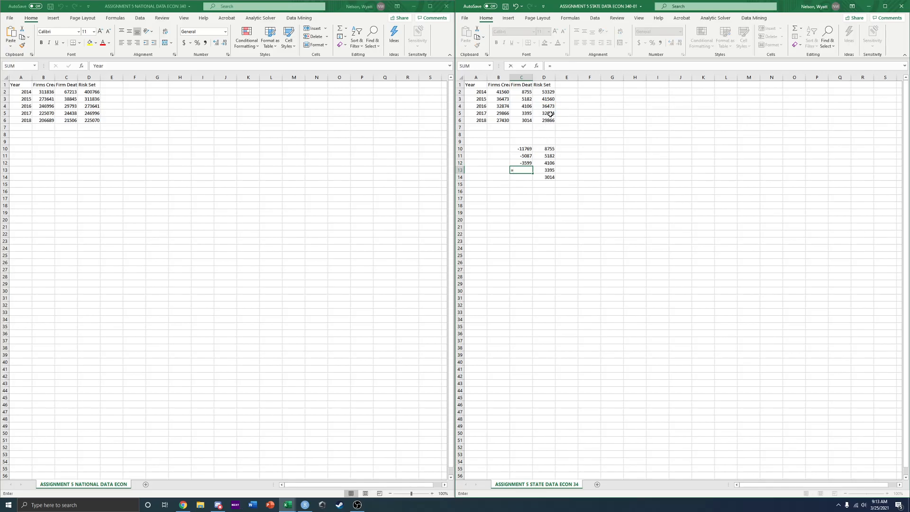
pyautogui.click(550, 120)
pyautogui.write('-')
pyautogui.click(551, 113)
pyautogui.press('Return')
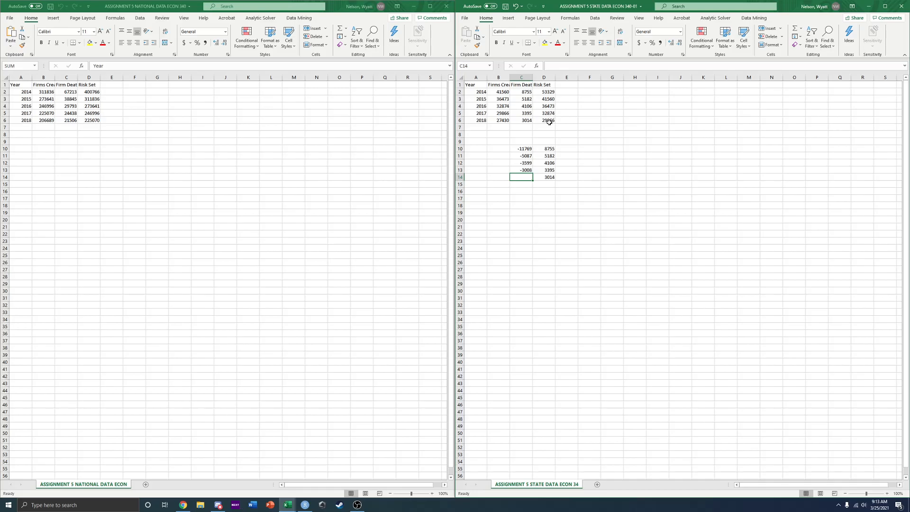
pyautogui.write('=')
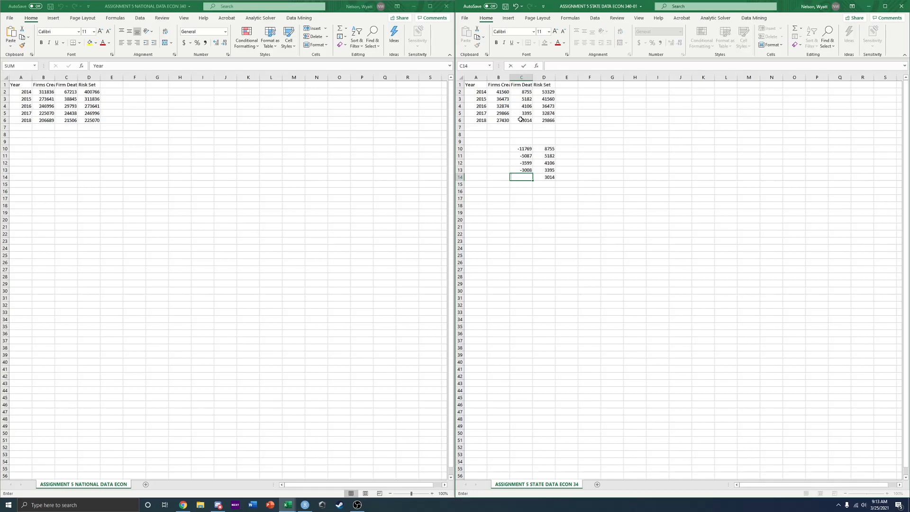
pyautogui.write('=')
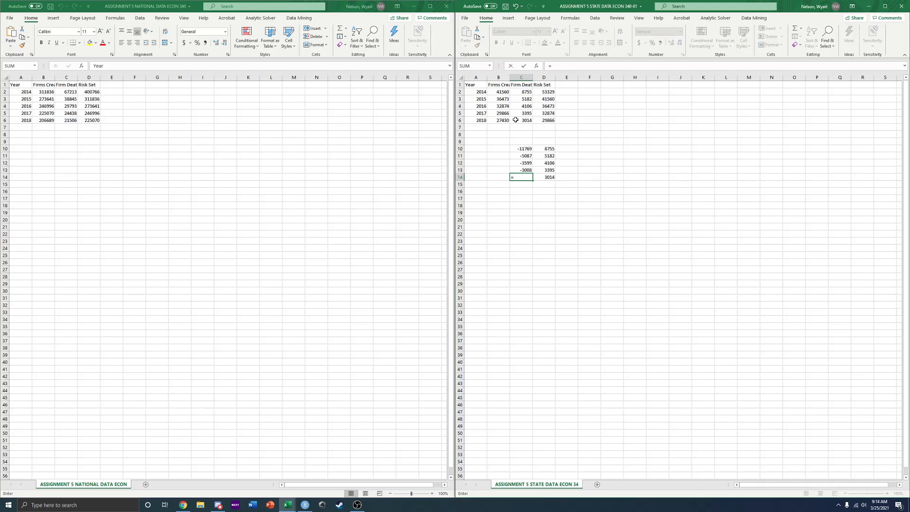
pyautogui.click(503, 120)
pyautogui.write('-')
pyautogui.click(547, 121)
pyautogui.press('Return')
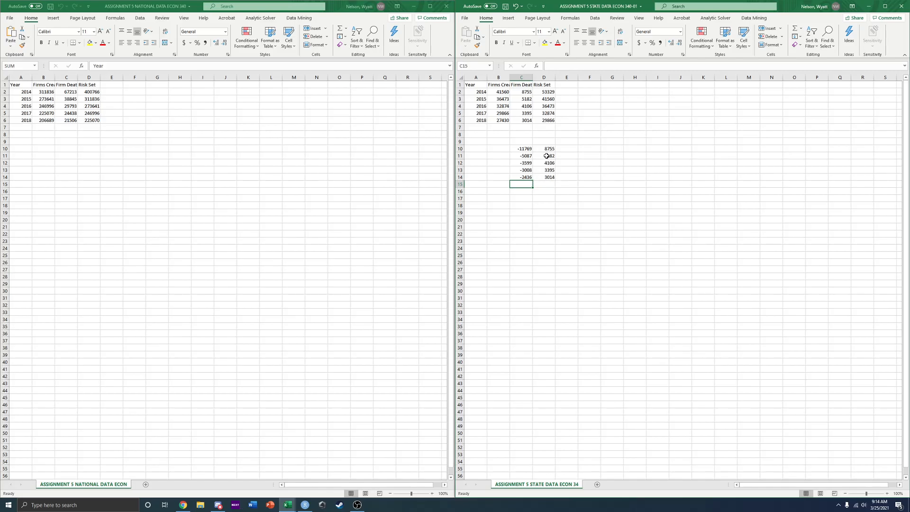
# - Compare the calculated differences in C10:C14 with the pasted firm deaths in D10:D14, row by row
pyautogui.moveTo(540, 149); pyautogui.dragTo(545, 178)
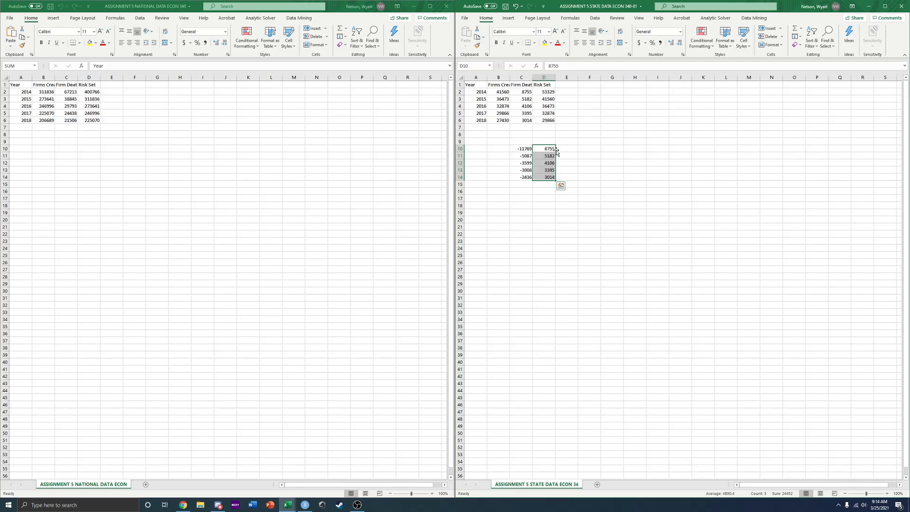
pyautogui.click(526, 150)
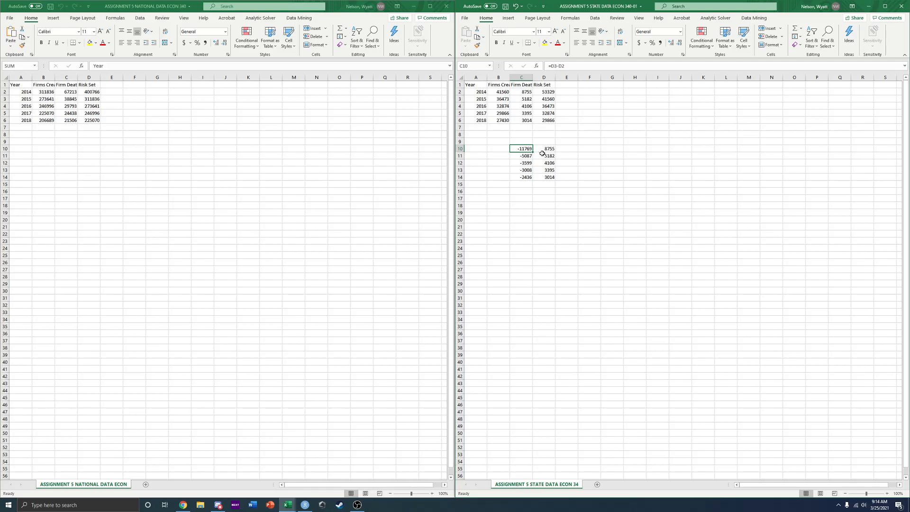
pyautogui.click(541, 150)
pyautogui.click(529, 149)
pyautogui.click(546, 151)
pyautogui.click(530, 150)
pyautogui.click(535, 151)
pyautogui.click(530, 148)
pyautogui.moveTo(533, 151); pyautogui.dragTo(526, 177)
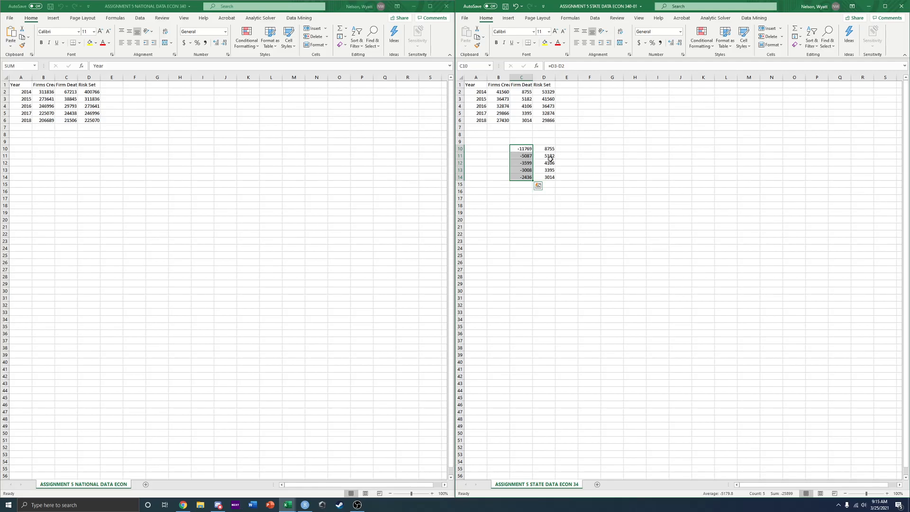
pyautogui.click(567, 162)
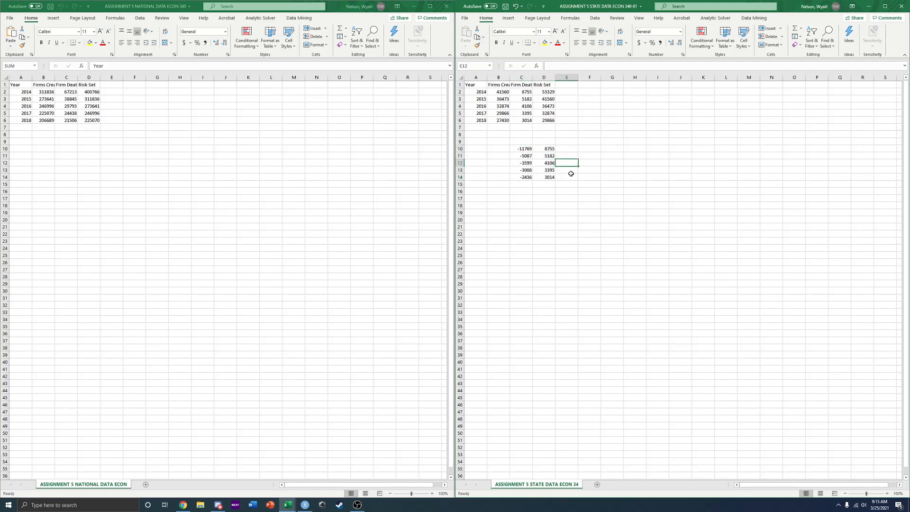
pyautogui.click(534, 157)
pyautogui.moveTo(534, 158); pyautogui.dragTo(530, 158)
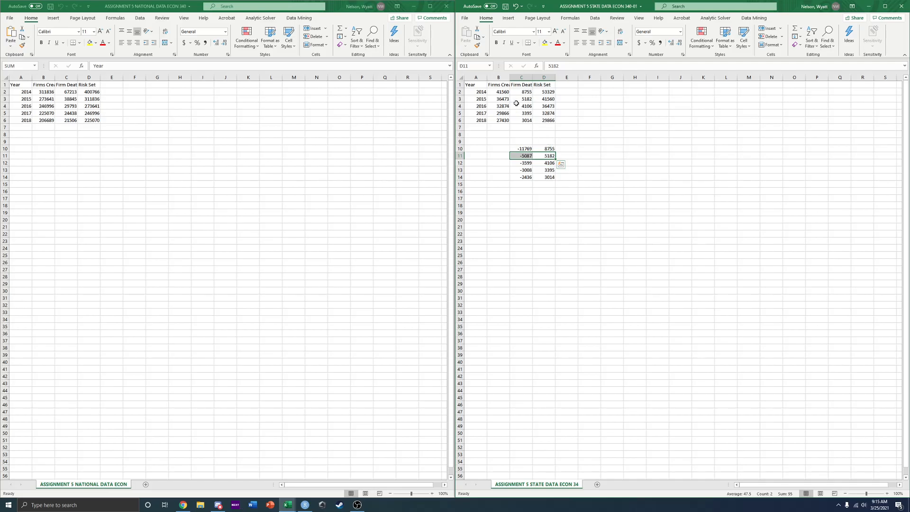
pyautogui.click(541, 155)
pyautogui.click(504, 100)
pyautogui.click(537, 150)
pyautogui.click(537, 156)
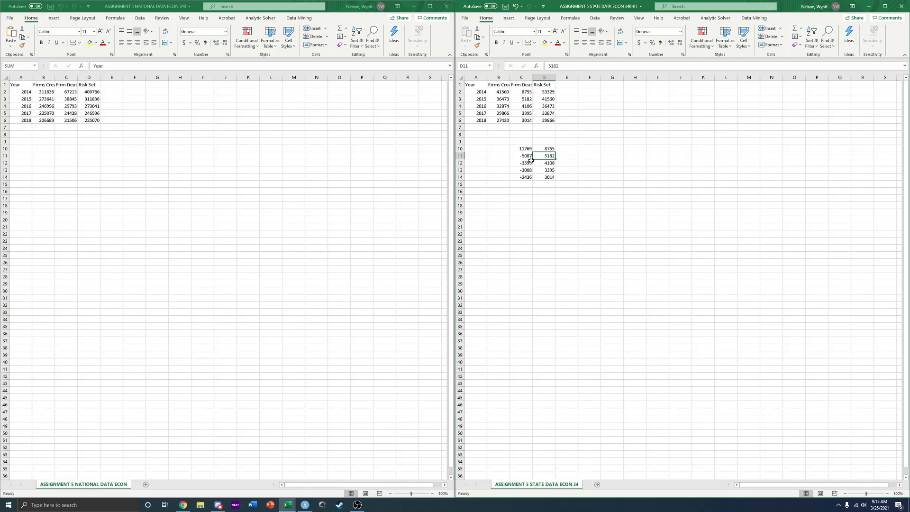
pyautogui.click(527, 163)
pyautogui.click(537, 169)
pyautogui.click(527, 170)
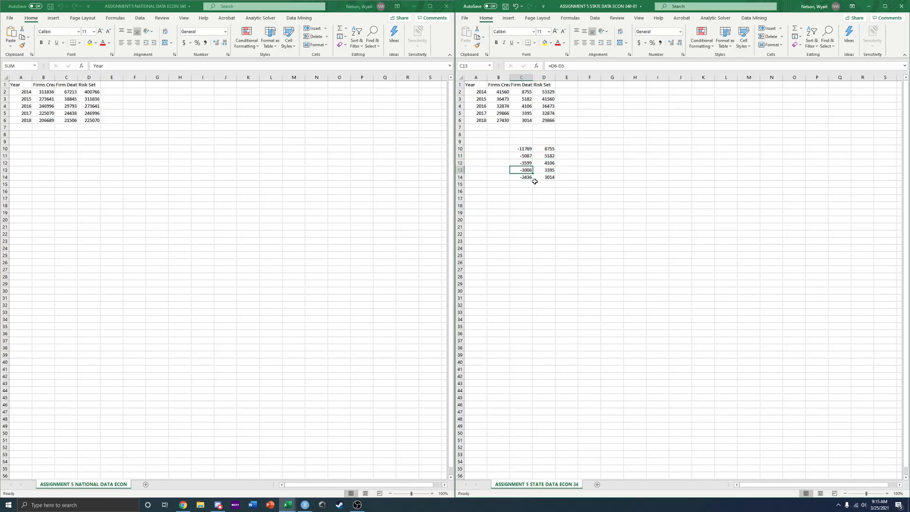
pyautogui.click(534, 179)
# - Clear the comparison values from C10:D14 in the state data sheet
pyautogui.moveTo(521, 177); pyautogui.dragTo(545, 148)
pyautogui.press('Delete')
pyautogui.click(680, 190)
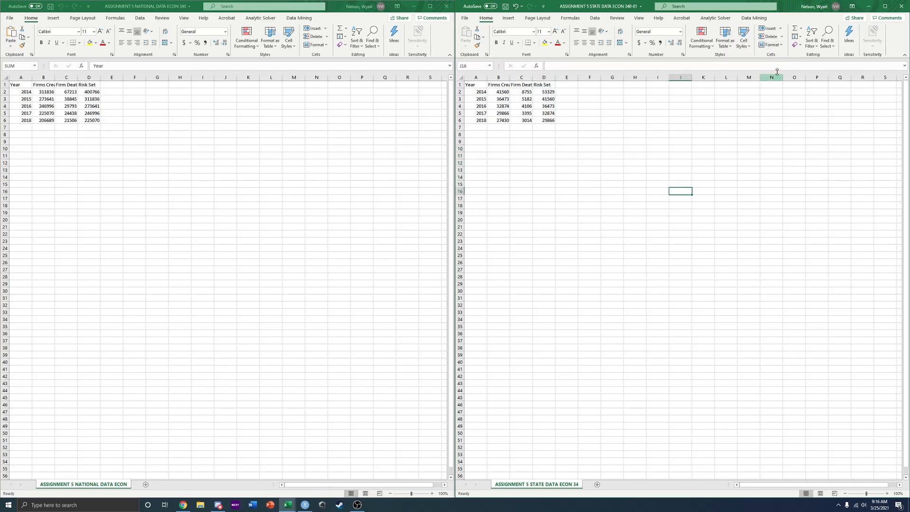
# - Minimize both workbooks, switch to the hazard script in RStudio, and return to the beginning of its code
pyautogui.click(870, 7)
pyautogui.click(417, 11)
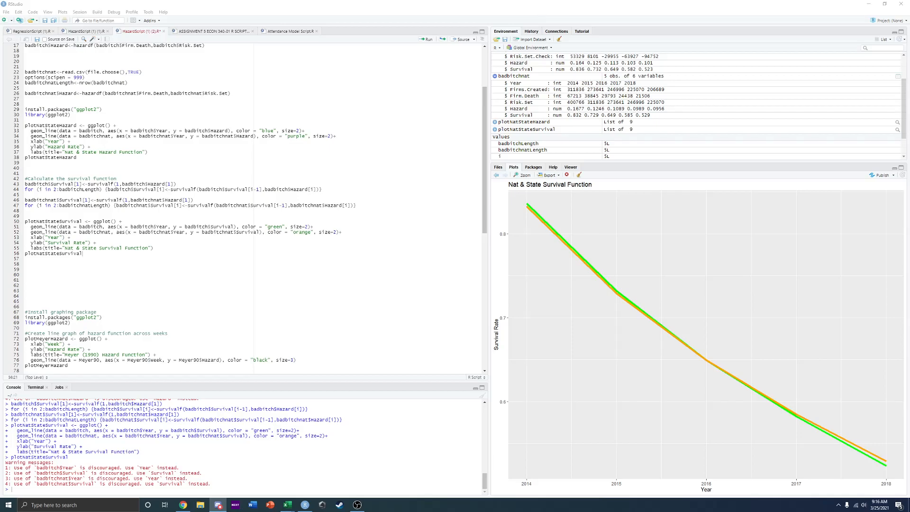
pyautogui.click(156, 268)
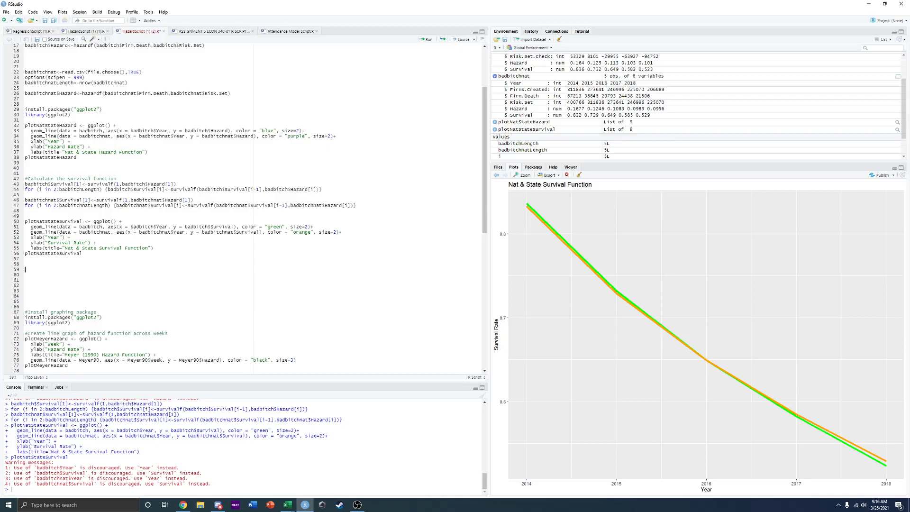
pyautogui.click(357, 504)
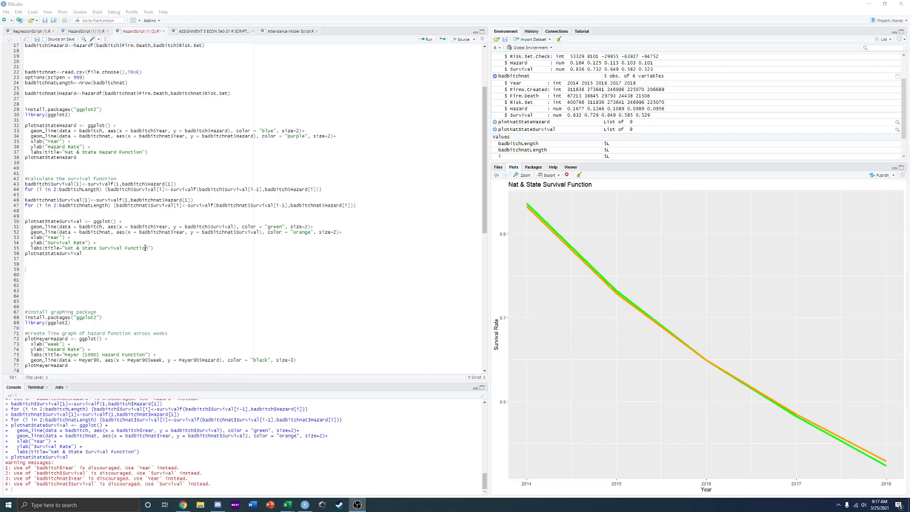
pyautogui.scroll(5, 145, 248)
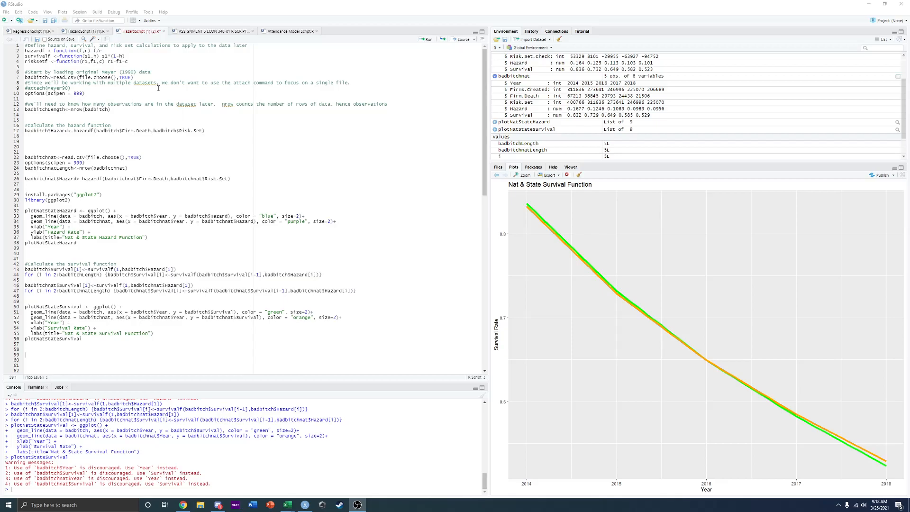
# - Examine the data-loading lines of the hazard script, including the commented-out attach(Meyer90) command and the scipen option
pyautogui.click(137, 77)
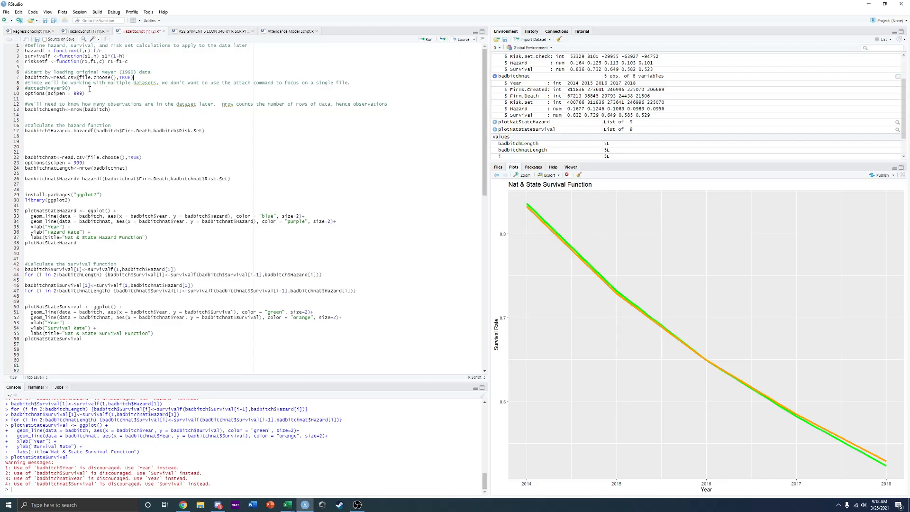
pyautogui.moveTo(74, 88); pyautogui.dragTo(25, 88)
pyautogui.click(79, 91)
pyautogui.moveTo(78, 89); pyautogui.dragTo(22, 88)
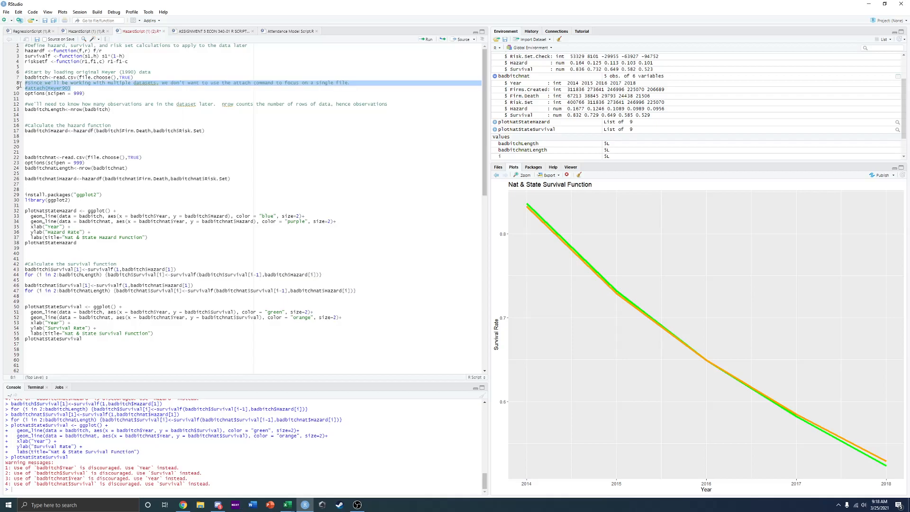
pyautogui.click(74, 88)
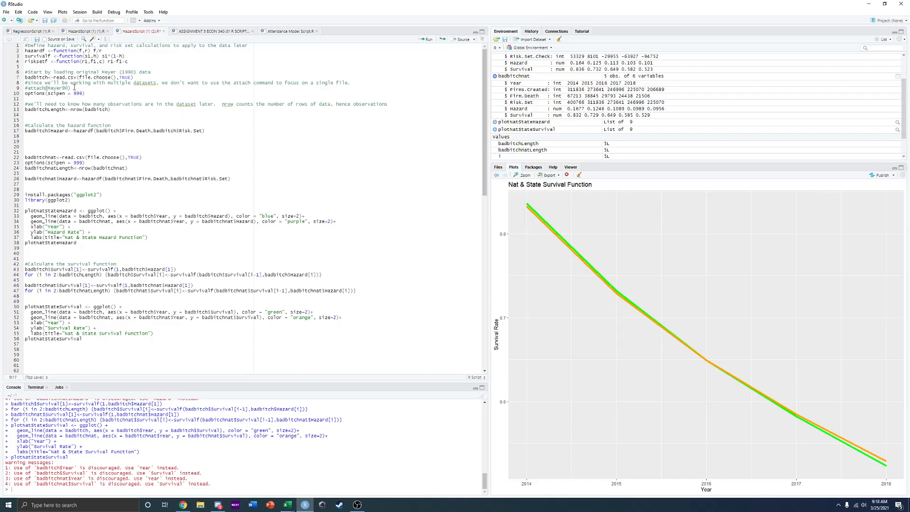
pyautogui.click(86, 94)
pyautogui.moveTo(71, 88); pyautogui.dragTo(23, 88)
pyautogui.click(86, 93)
pyautogui.moveTo(71, 89); pyautogui.dragTo(29, 88)
pyautogui.click(99, 89)
pyautogui.click(96, 95)
pyautogui.rightClick(213, 66)
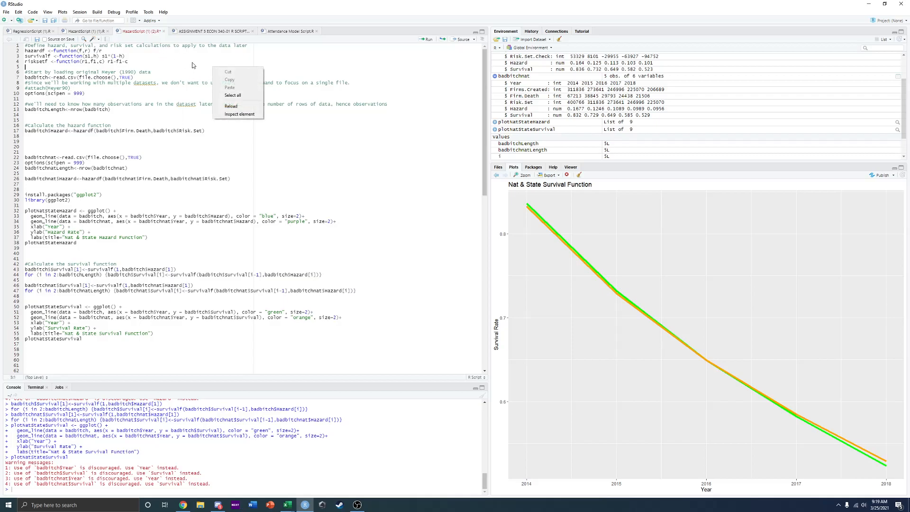
pyautogui.click(193, 62)
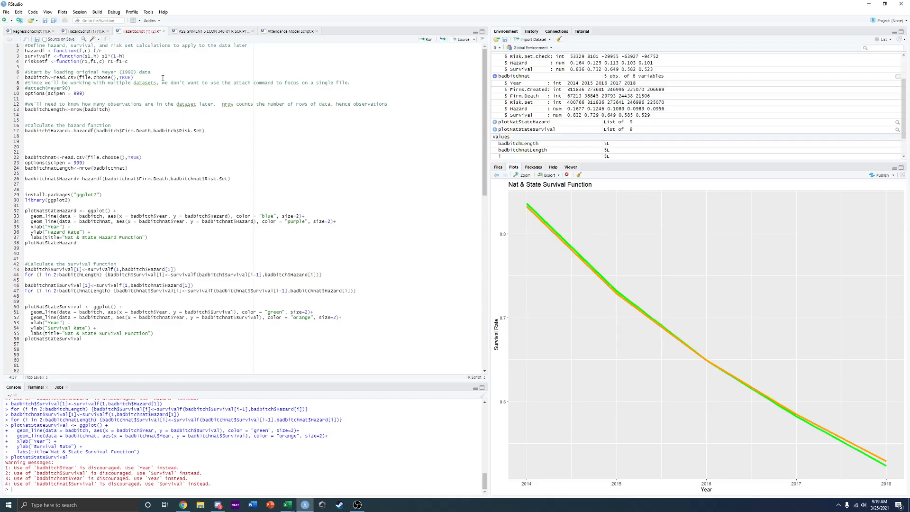
pyautogui.click(93, 93)
# - Create a new blank R script
pyautogui.click(5, 21)
pyautogui.click(13, 32)
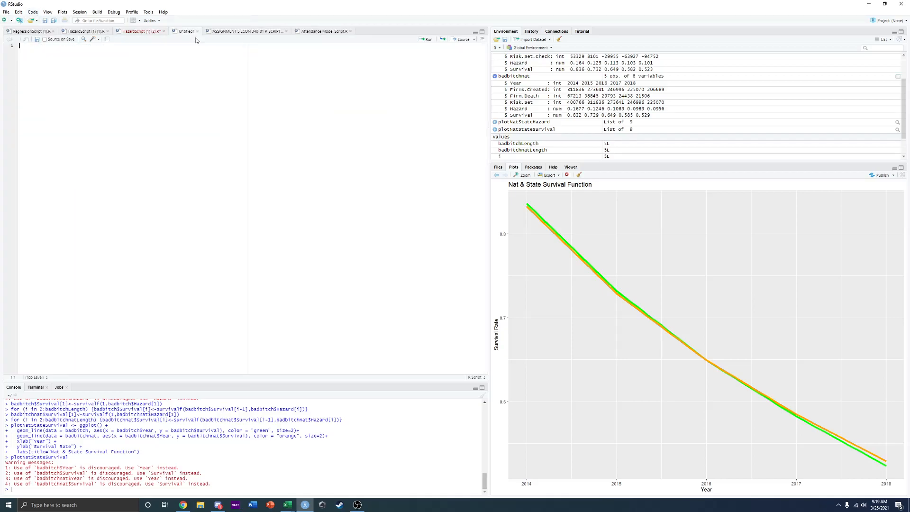
# - Copy the hazardf, survivalf and risksetf function definitions from the hazard script into the new untitled script
pyautogui.moveTo(158, 36); pyautogui.dragTo(24, 52)
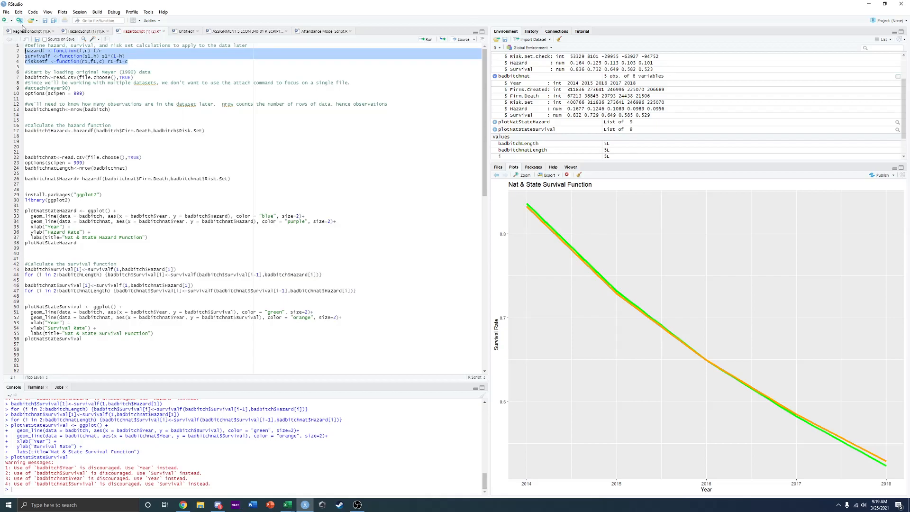
pyautogui.hotkey('ctrl', 'c')
pyautogui.click(176, 30)
pyautogui.hotkey('ctrl', 'v')
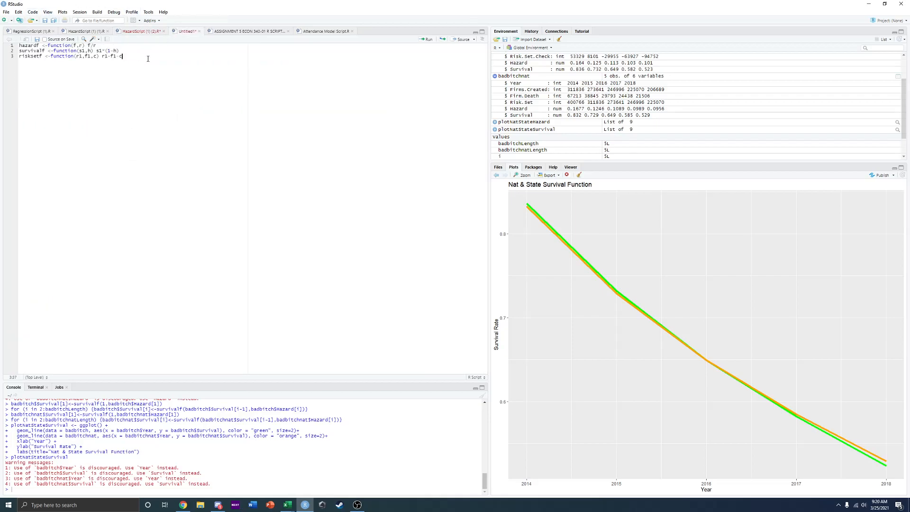
# - Copy the state data's read.csv(file.choose(),TRUE) line from the hazard script to below the function definitions in the untitled script
pyautogui.click(142, 32)
pyautogui.moveTo(134, 77); pyautogui.dragTo(24, 78)
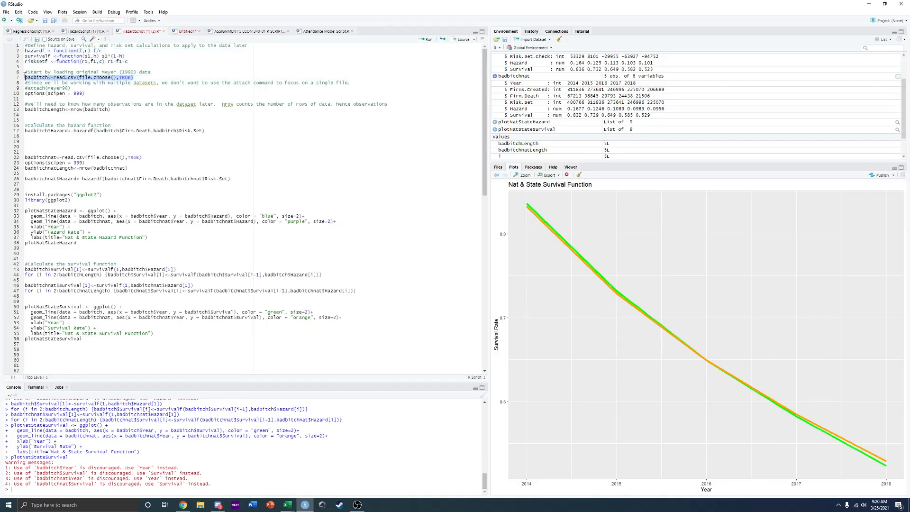
pyautogui.hotkey('ctrl', 'c')
pyautogui.click(186, 31)
pyautogui.click(149, 67)
pyautogui.hotkey('ctrl', 'v')
pyautogui.press('Return')
# - Copy the options(scipen = 999) line and the state data's nrow length line from the hazard script into the untitled script
pyautogui.click(138, 31)
pyautogui.moveTo(86, 94); pyautogui.dragTo(24, 94)
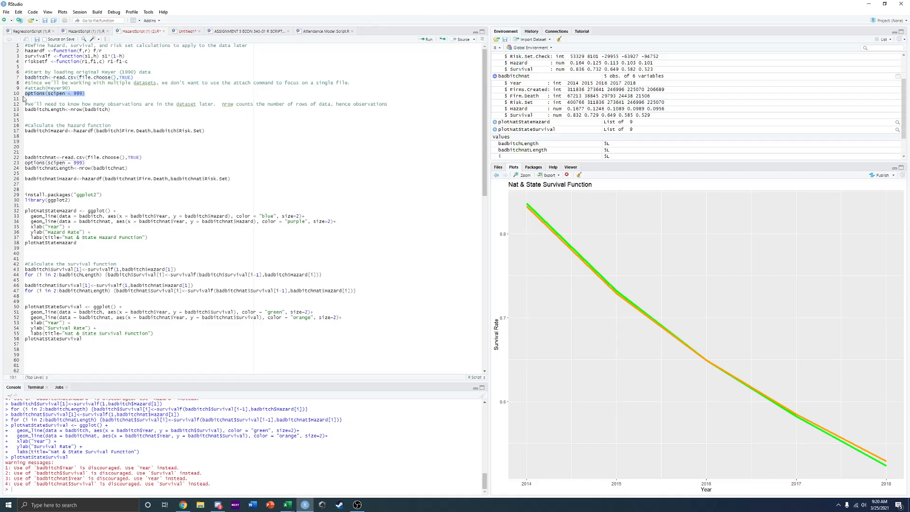
pyautogui.click(175, 31)
pyautogui.hotkey('ctrl', 'v')
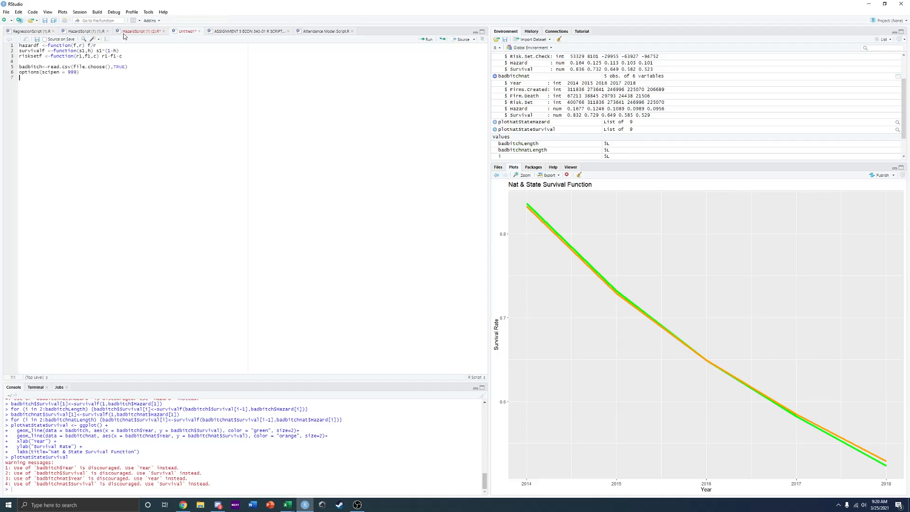
pyautogui.click(124, 32)
pyautogui.moveTo(114, 110); pyautogui.dragTo(25, 110)
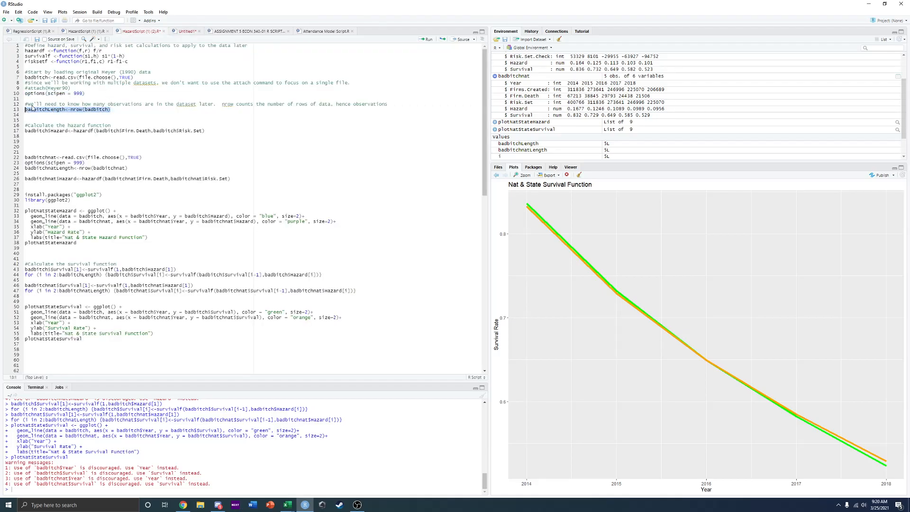
pyautogui.click(183, 32)
pyautogui.hotkey('ctrl', 'v')
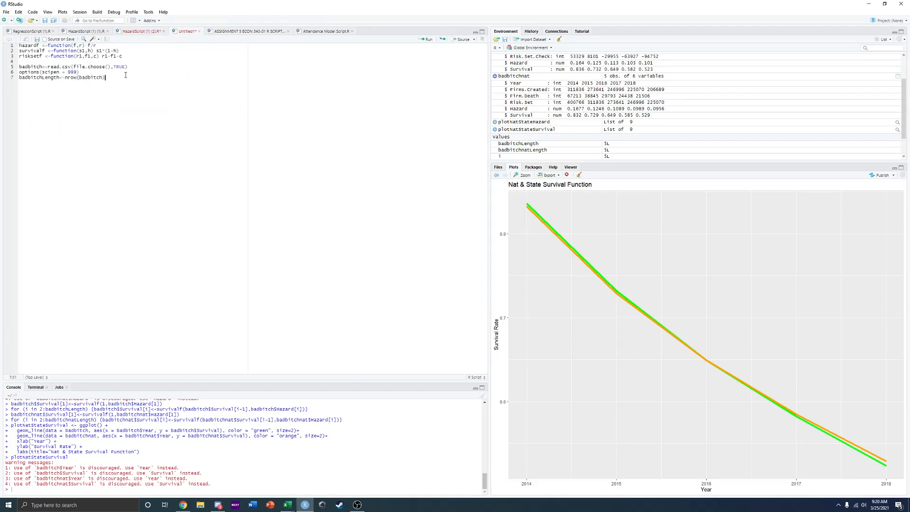
# - Copy the state hazard calculation, which applies hazardf to Firm.Death and Risk.Set, to the end of the untitled script
pyautogui.click(132, 33)
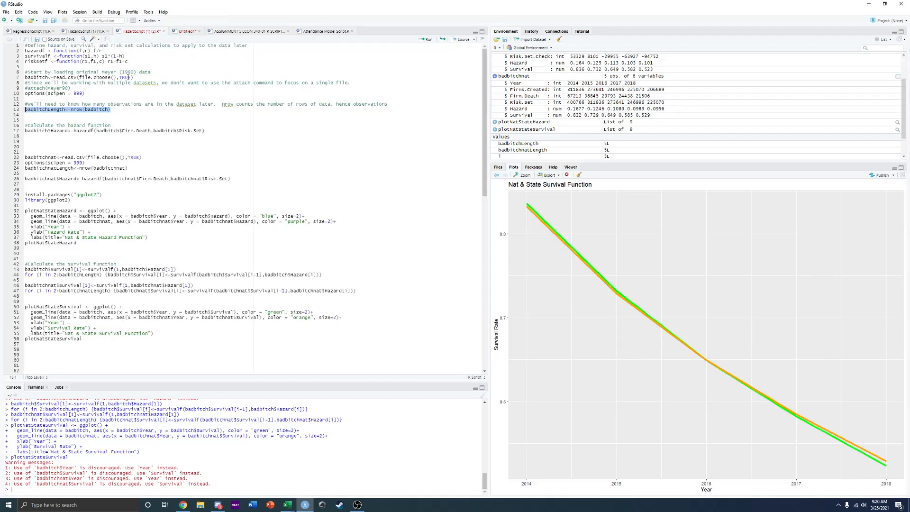
pyautogui.moveTo(205, 131); pyautogui.dragTo(23, 131)
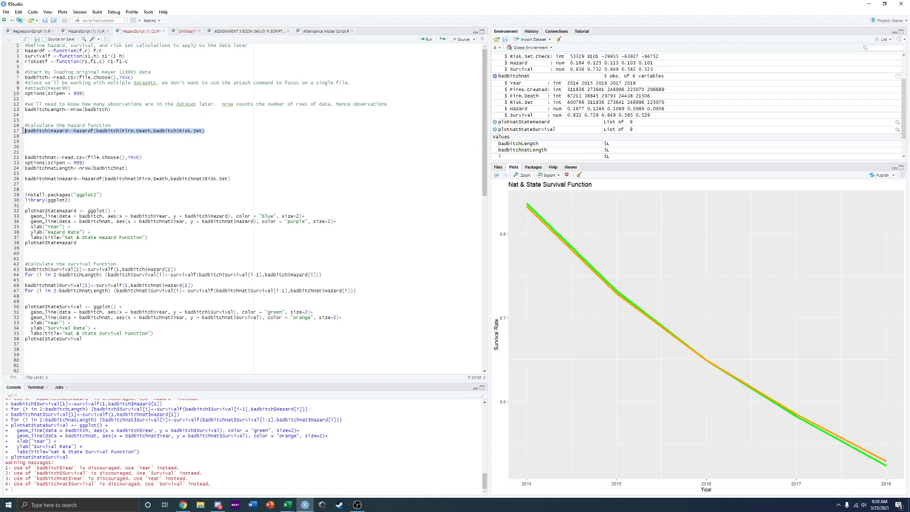
pyautogui.click(180, 32)
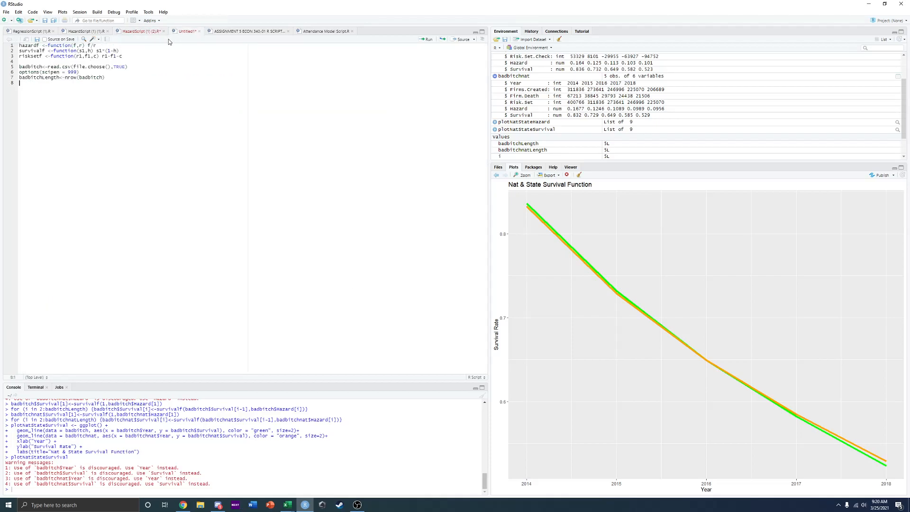
pyautogui.hotkey('ctrl', 'v')
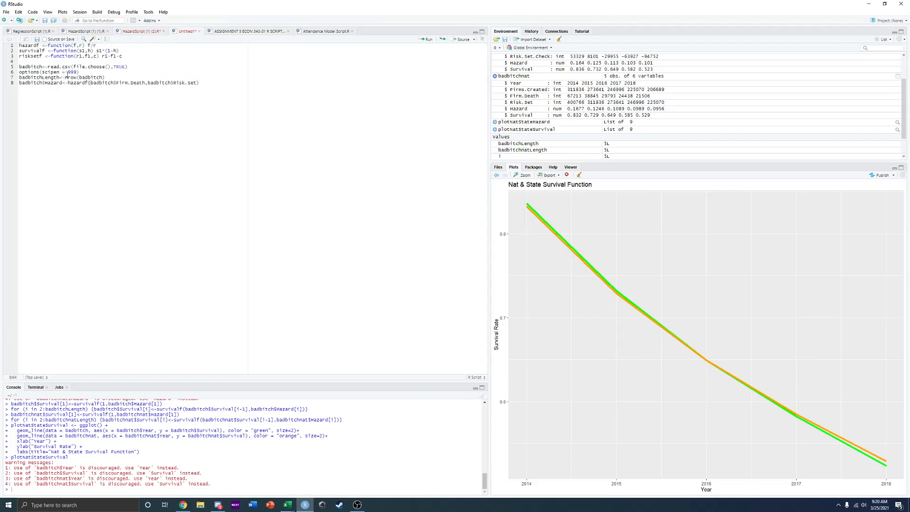
# - Separate the state data-loading line from the scipen, length and hazard lines with two blank lines in the untitled script
pyautogui.click(122, 63)
pyautogui.press('Return')
pyautogui.write('\\')
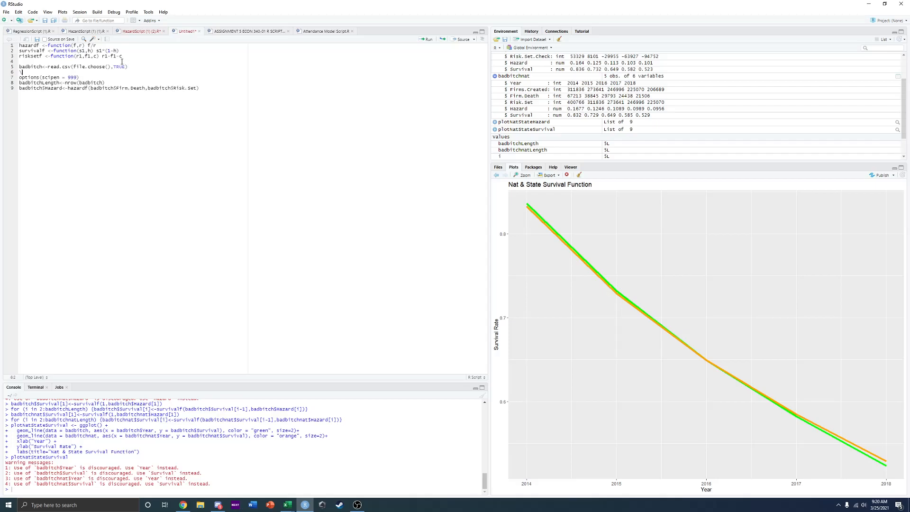
pyautogui.press('Return')
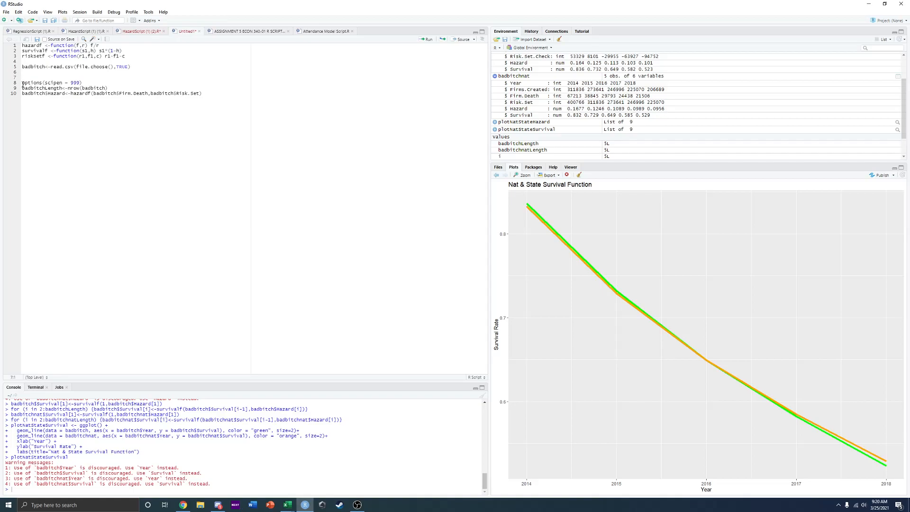
pyautogui.moveTo(22, 84); pyautogui.dragTo(117, 98)
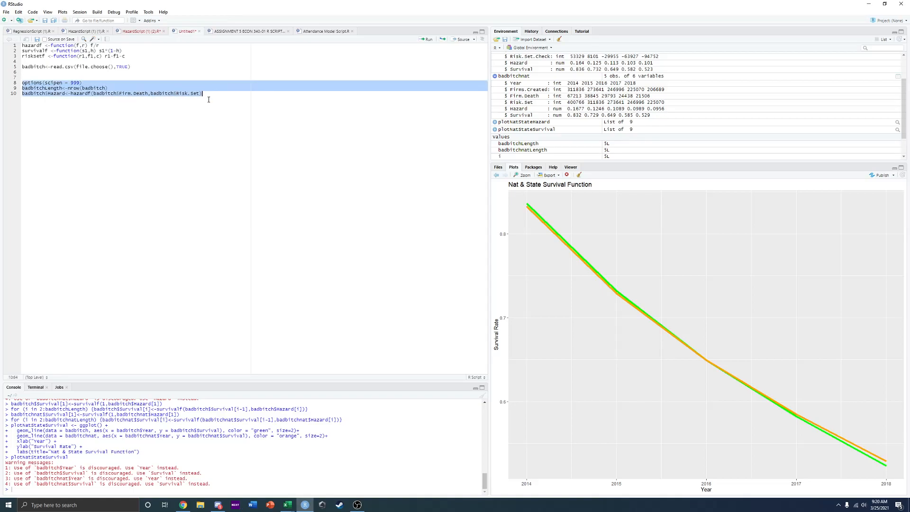
pyautogui.click(235, 99)
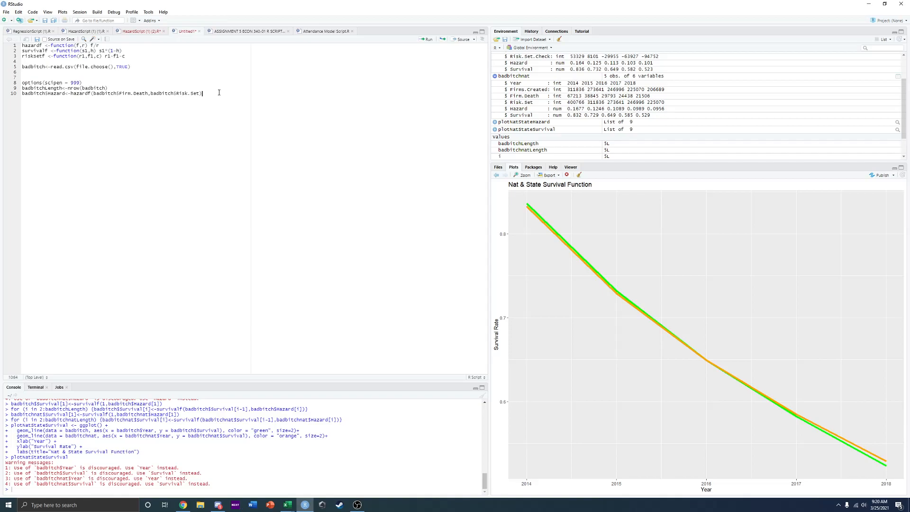
# - Copy the hazard script's block from the national data loading through plotNatStateHazard to the end of the untitled script
pyautogui.press('Return')
pyautogui.click(140, 33)
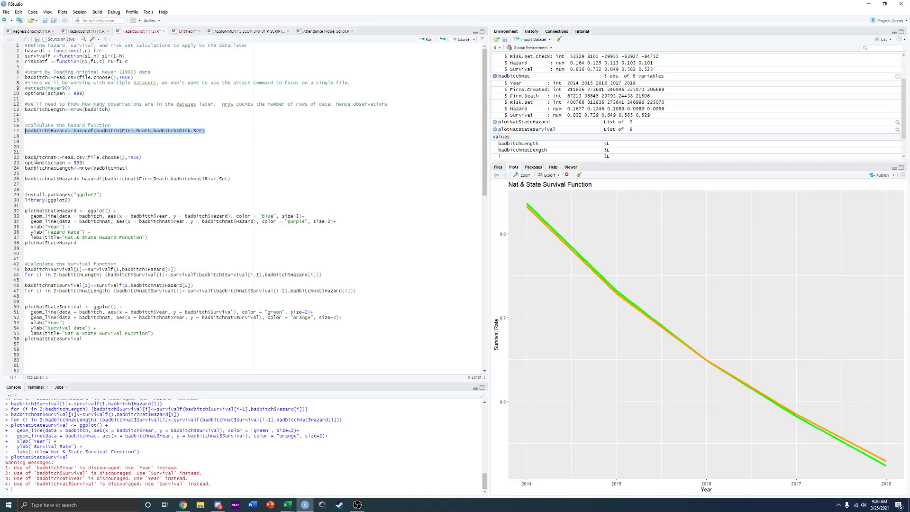
pyautogui.moveTo(24, 157); pyautogui.dragTo(230, 248)
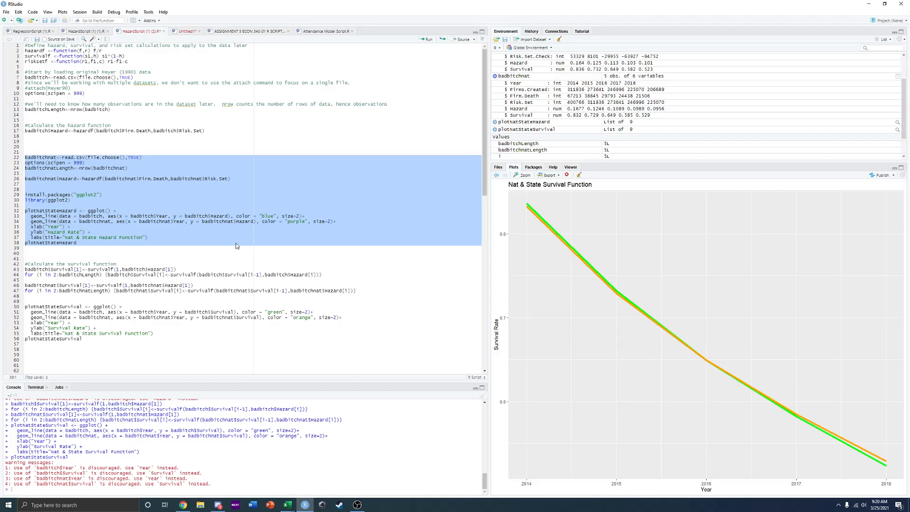
pyautogui.hotkey('ctrl', 'c')
pyautogui.click(187, 30)
pyautogui.hotkey('ctrl', 'v')
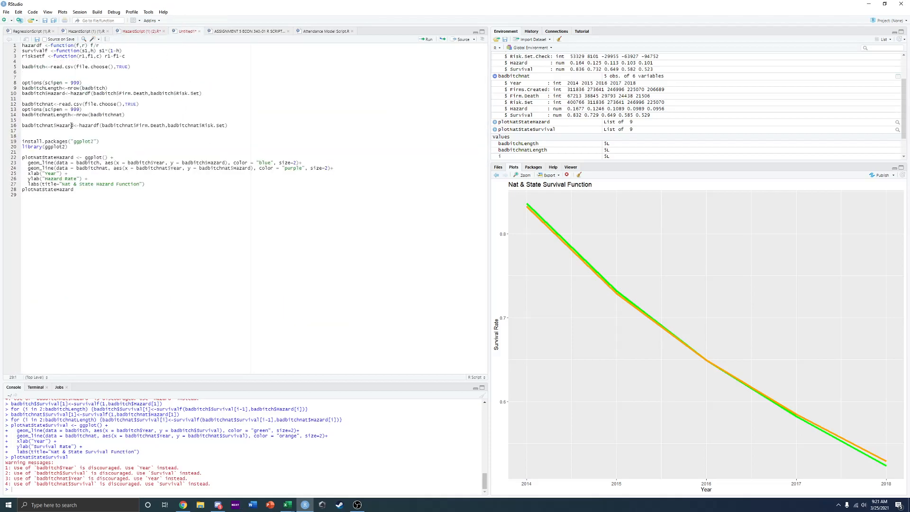
# - Remove the blank line before the national hazard calculation and set off the national data-loading line with extra blank lines
pyautogui.press('BackSpace')
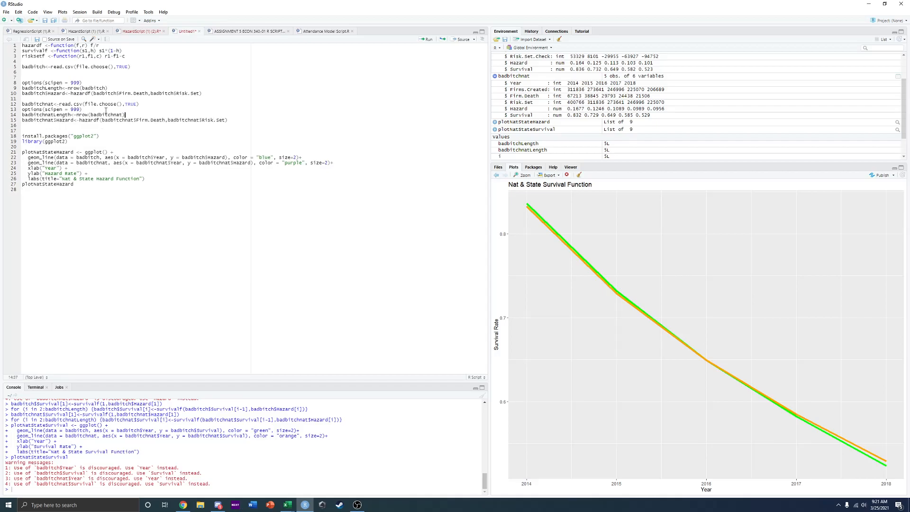
pyautogui.click(153, 104)
pyautogui.press('Return')
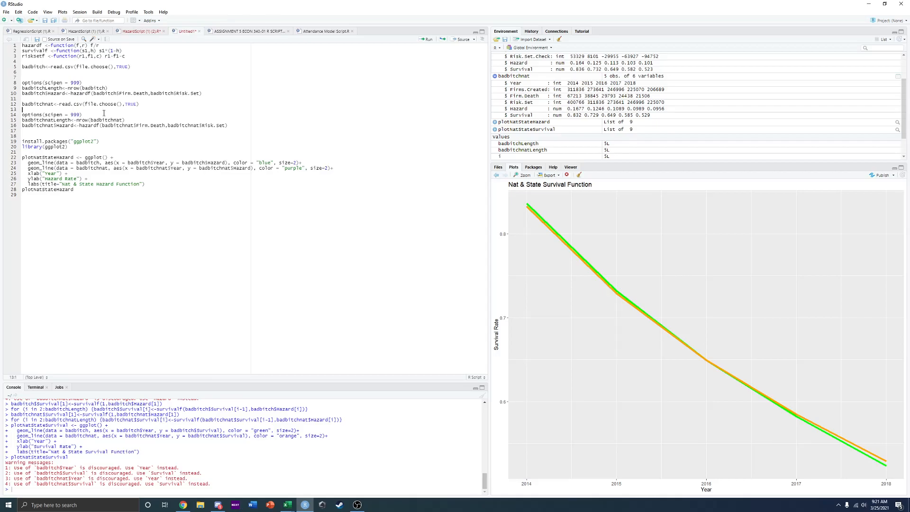
pyautogui.click(89, 99)
pyautogui.press('Return')
pyautogui.click(90, 116)
pyautogui.press('Return')
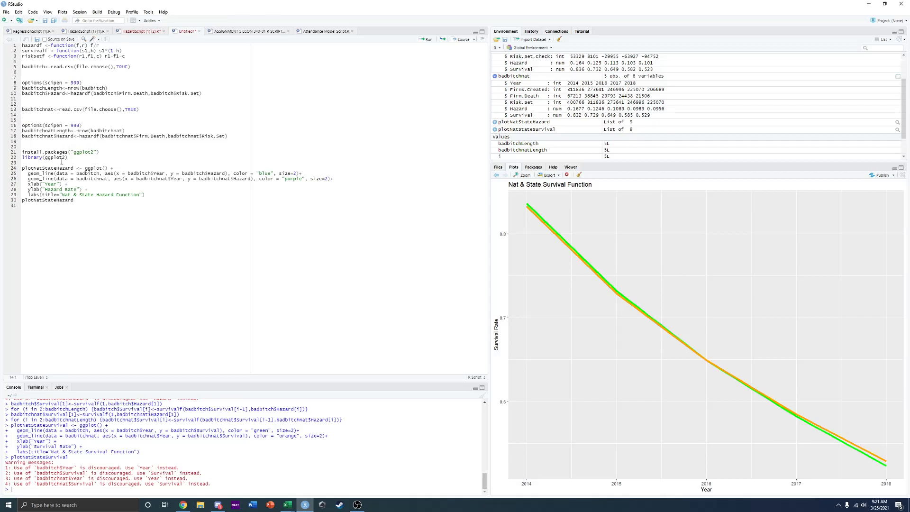
# - Examine the ggplot2 installation and library lines and the plotNatStateHazard plotting block in the untitled script
pyautogui.moveTo(79, 153); pyautogui.dragTo(20, 153)
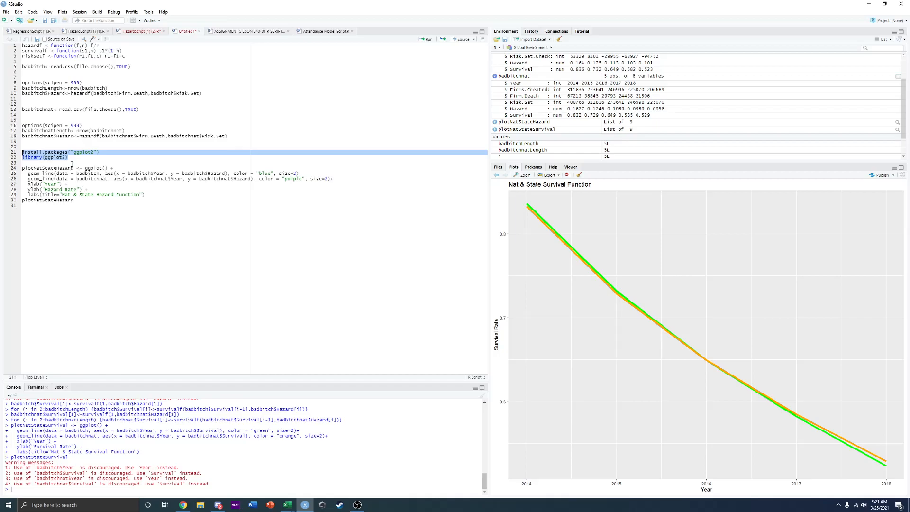
pyautogui.moveTo(76, 201); pyautogui.dragTo(18, 169)
pyautogui.click(97, 205)
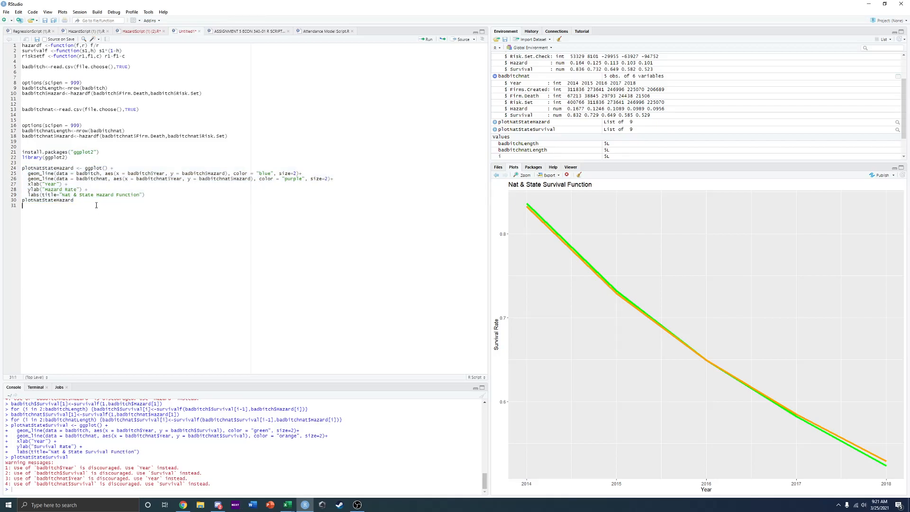
# - Copy the state and national survival calculations and the plotNatStateSurvival block from the hazard script to the end of the untitled script
pyautogui.click(127, 32)
pyautogui.click(61, 258)
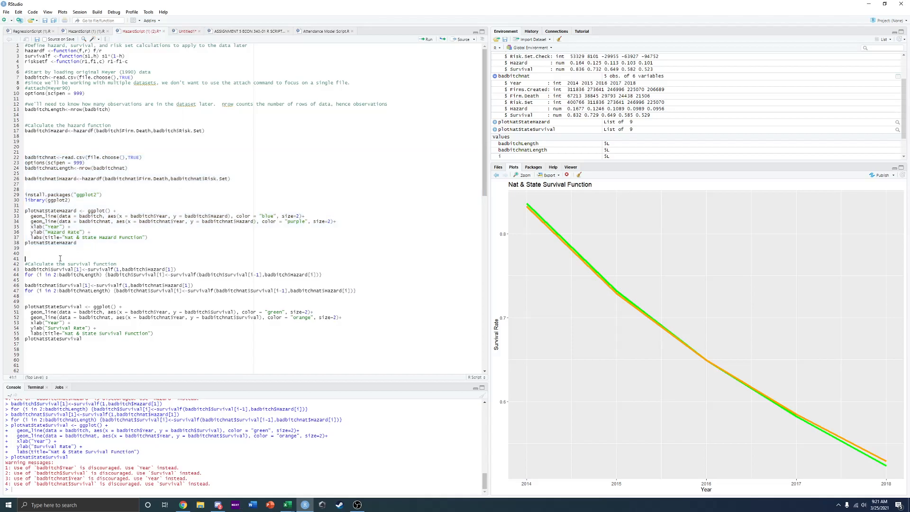
pyautogui.moveTo(25, 270); pyautogui.dragTo(146, 339)
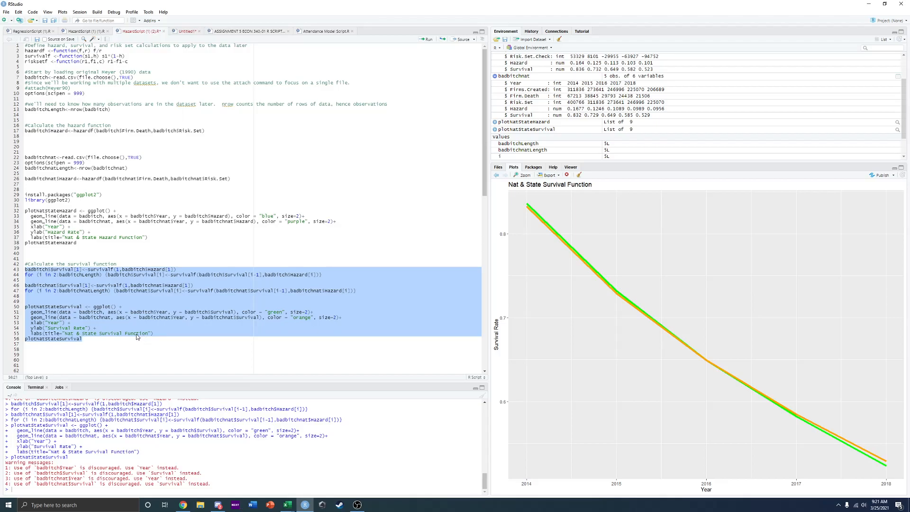
pyautogui.click(187, 31)
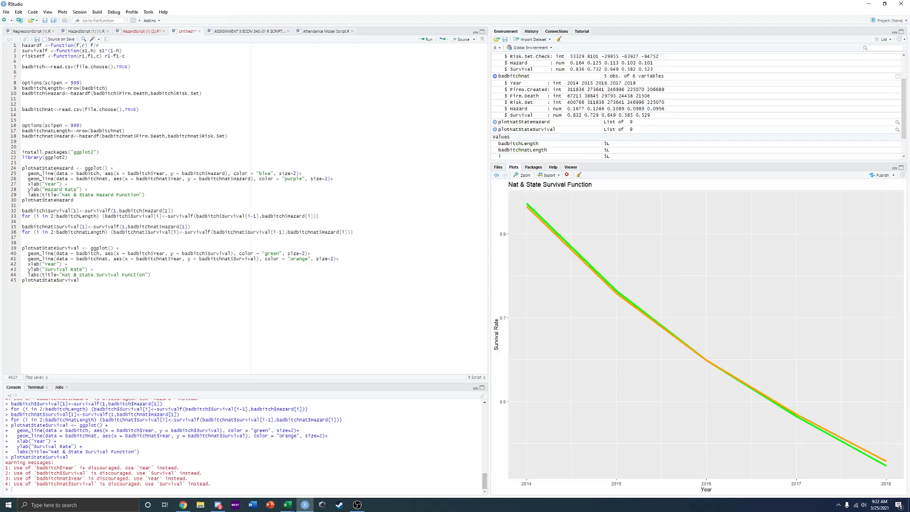
# - Examine the condensed script's hazard calculations, hazard plot, survival loops and survival plot code for the state and national data
pyautogui.hotkey('alt', 'Tab')
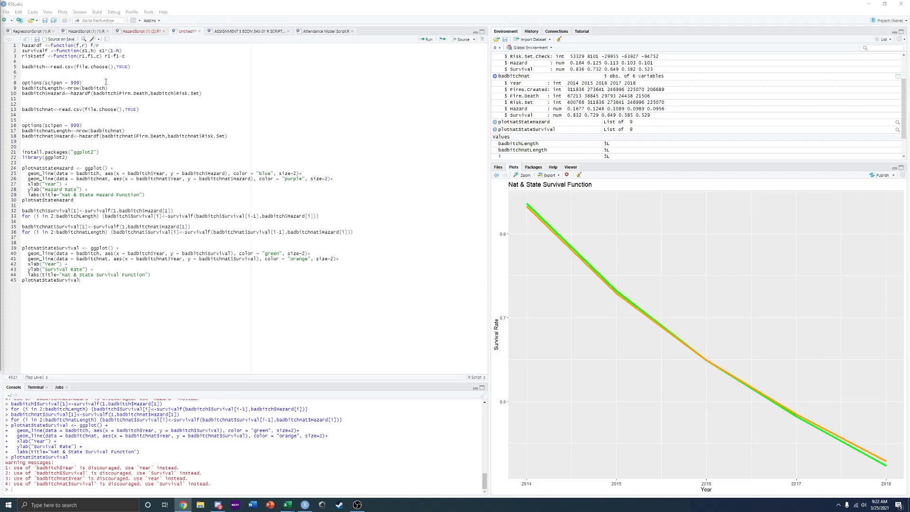
pyautogui.moveTo(206, 96); pyautogui.dragTo(22, 95)
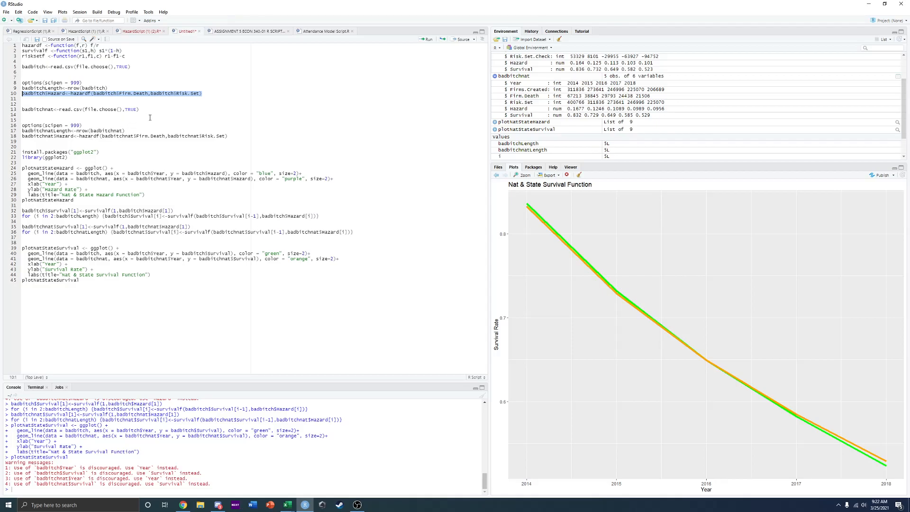
pyautogui.moveTo(140, 109); pyautogui.dragTo(61, 130)
pyautogui.click(216, 141)
pyautogui.moveTo(228, 136); pyautogui.dragTo(21, 140)
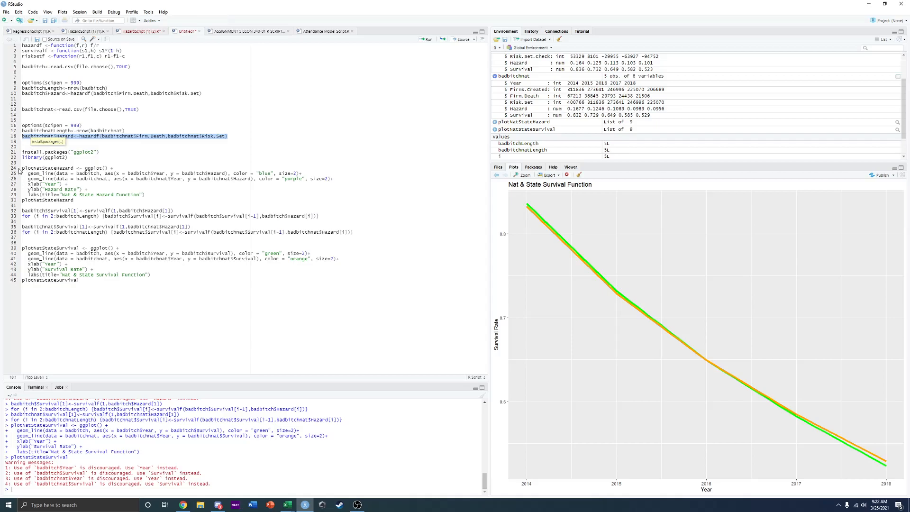
pyautogui.moveTo(22, 153); pyautogui.dragTo(95, 204)
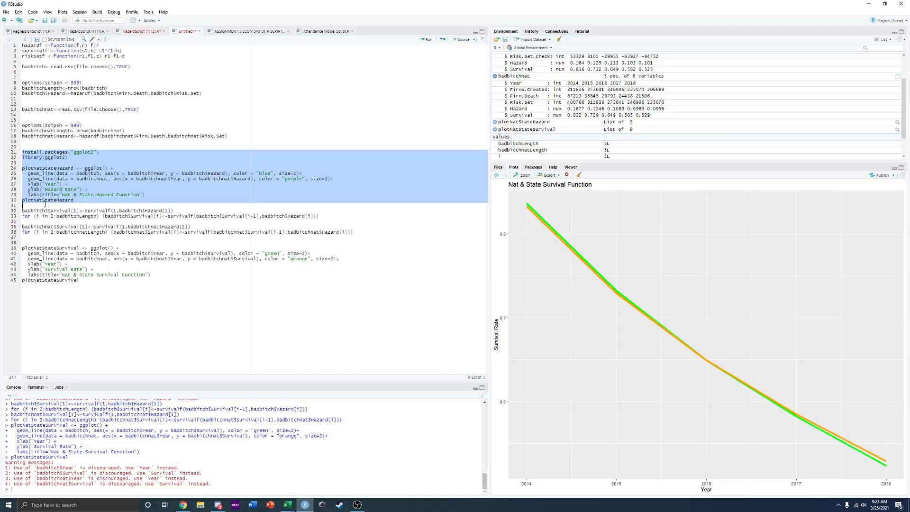
pyautogui.moveTo(322, 216); pyautogui.dragTo(255, 216)
pyautogui.moveTo(356, 230); pyautogui.dragTo(338, 266)
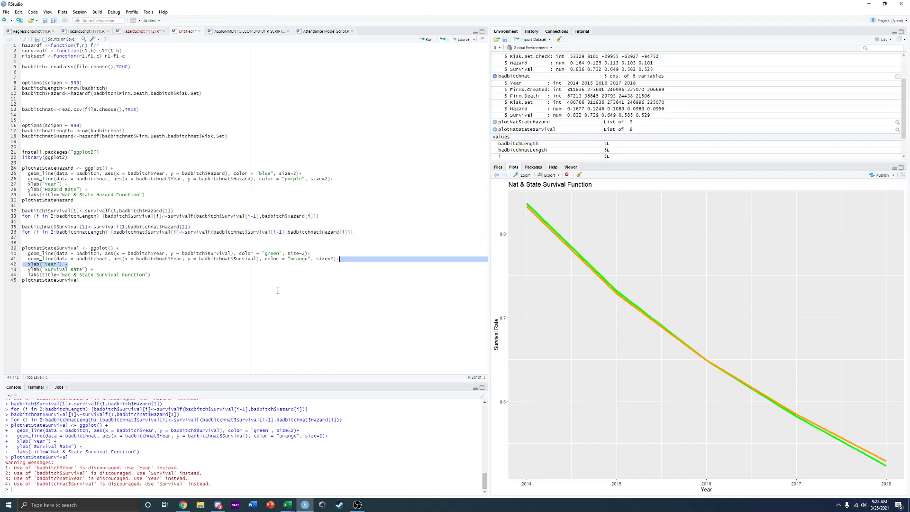
pyautogui.moveTo(287, 285); pyautogui.dragTo(189, 244)
pyautogui.click(218, 319)
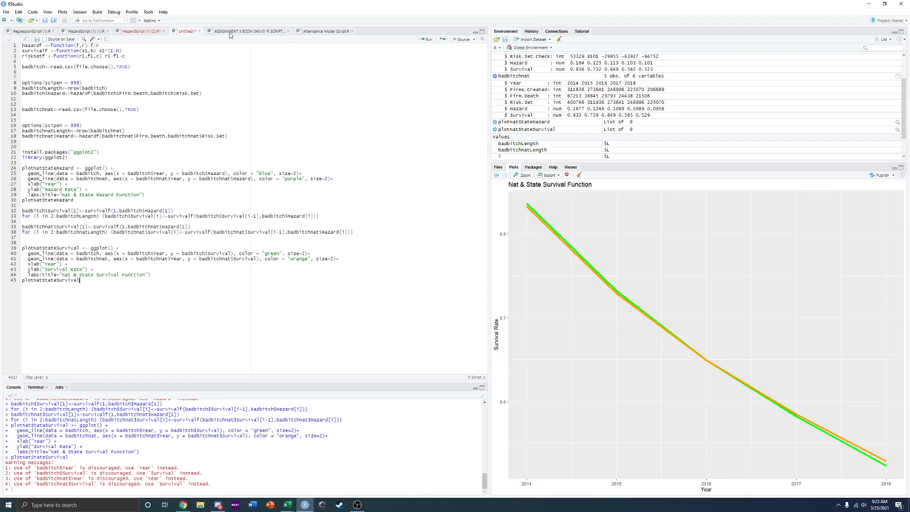
# - Return to the hazard script and close the untitled script without saving its changes
pyautogui.click(152, 32)
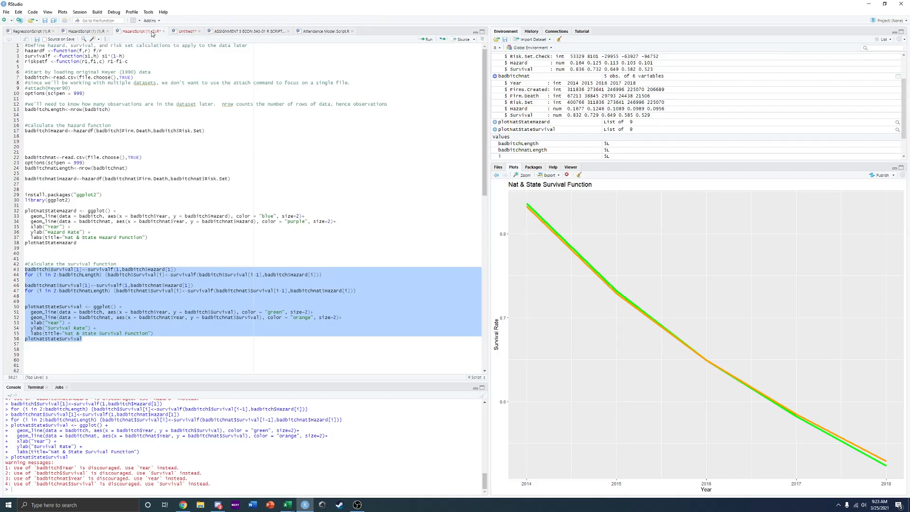
pyautogui.click(199, 31)
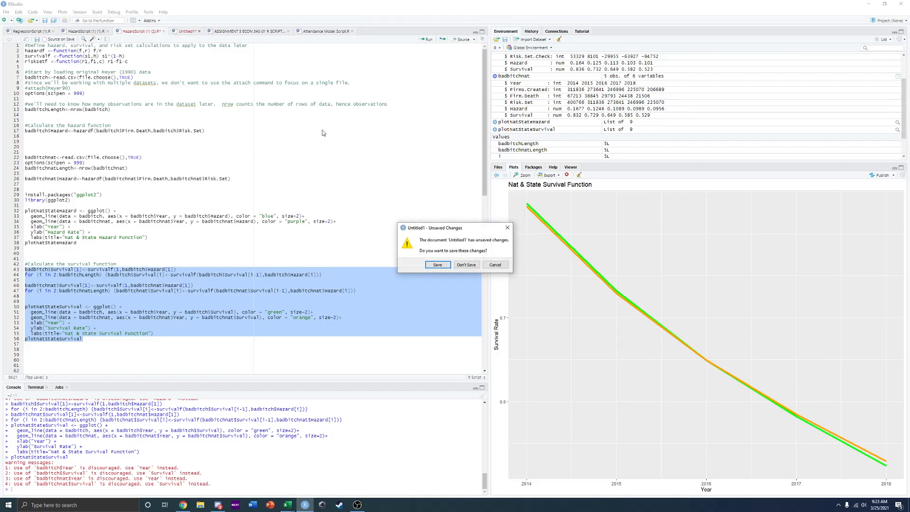
pyautogui.click(466, 265)
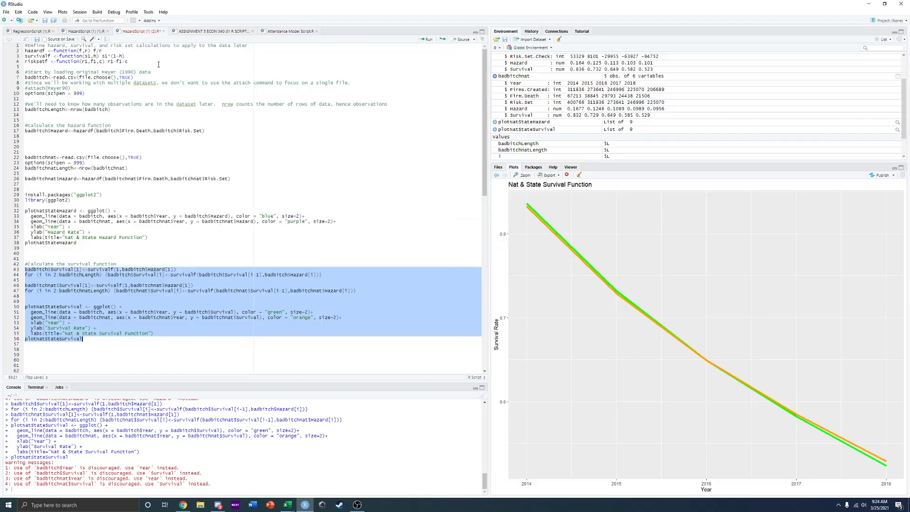
# - Highlight the hazard script's code from the function definitions through plotNatStateSurvival, and minimize RStudio to the desktop
pyautogui.click(109, 347)
pyautogui.moveTo(107, 345); pyautogui.dragTo(23, 51)
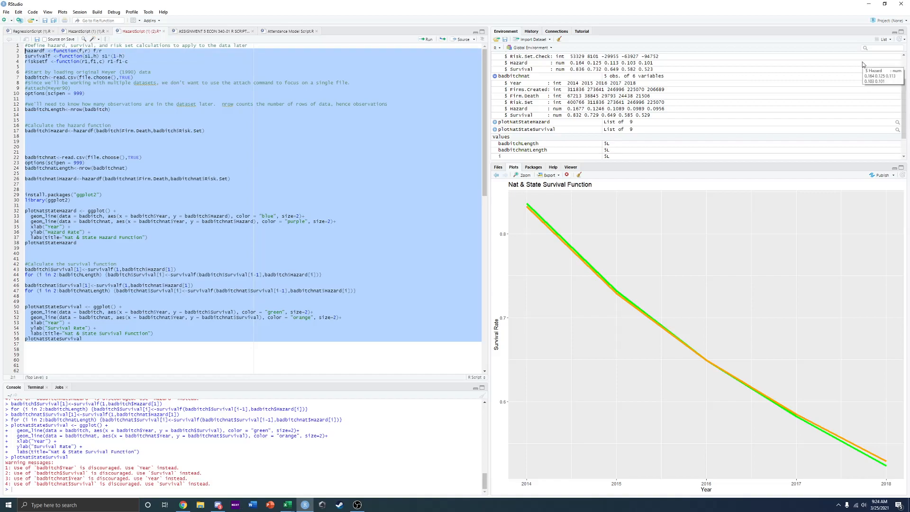
pyautogui.click(865, 5)
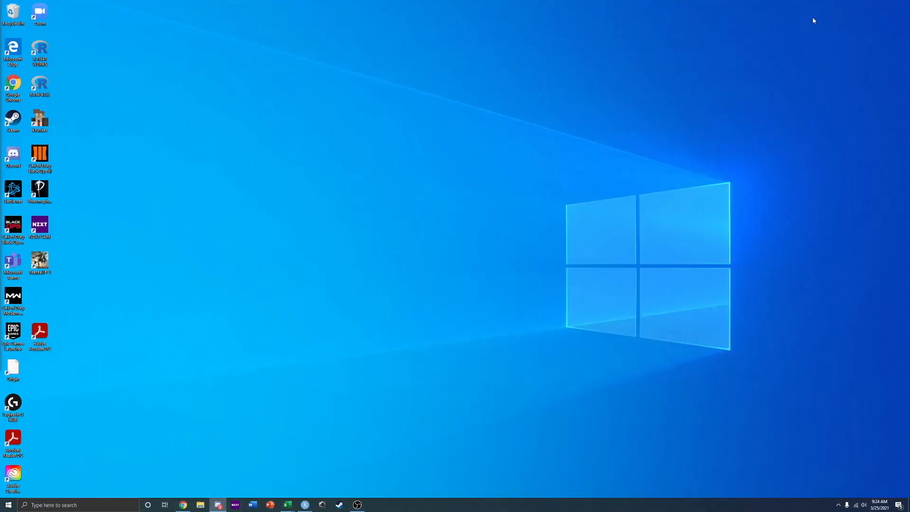
pyautogui.click(272, 504)
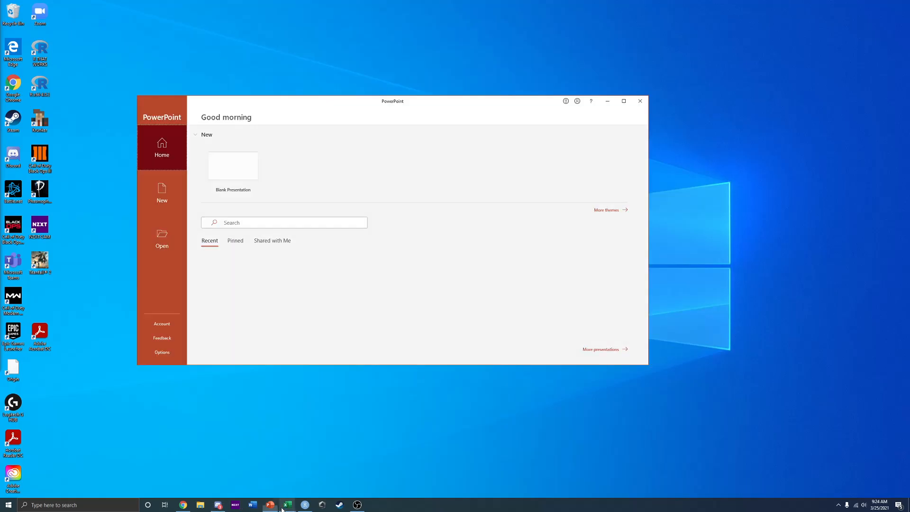
pyautogui.rightClick(274, 504)
pyautogui.click(278, 494)
# - Switch to Excel and dock the ASSIGNMENT 5 NATIONAL DATA ECON 340 workbook to one half of the screen
pyautogui.moveTo(287, 503)
pyautogui.click(282, 487)
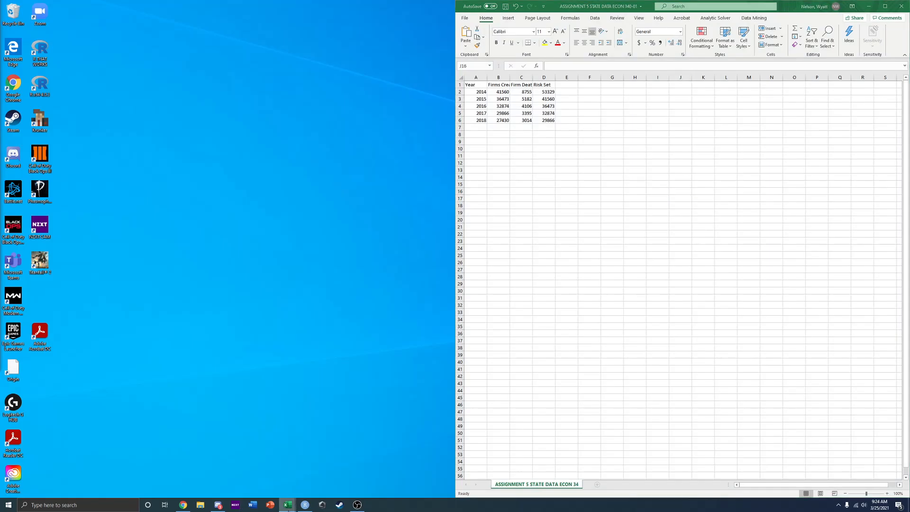
pyautogui.click(315, 481)
pyautogui.moveTo(346, 7); pyautogui.dragTo(907, 445)
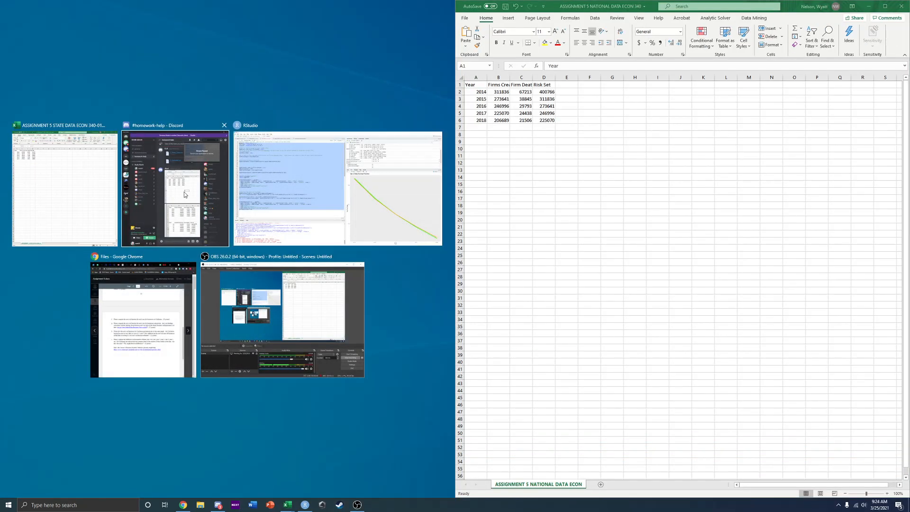
pyautogui.click(565, 163)
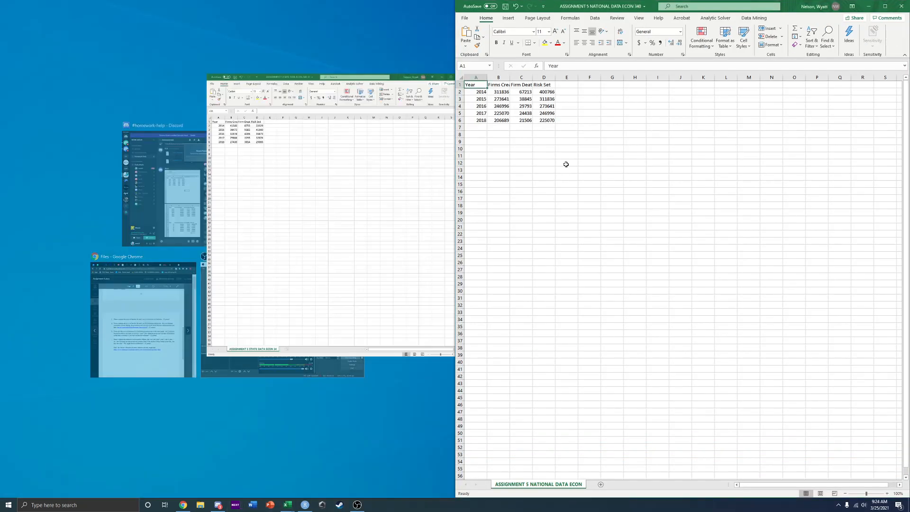
# - Open the recent workbook Assignment 5 State Data and dock it beside the condensed national data workbook
pyautogui.click(465, 18)
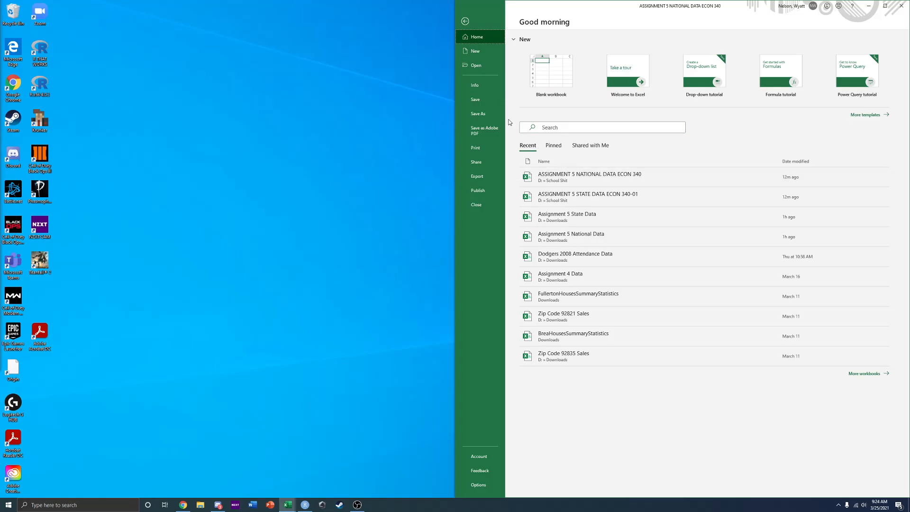
pyautogui.click(565, 214)
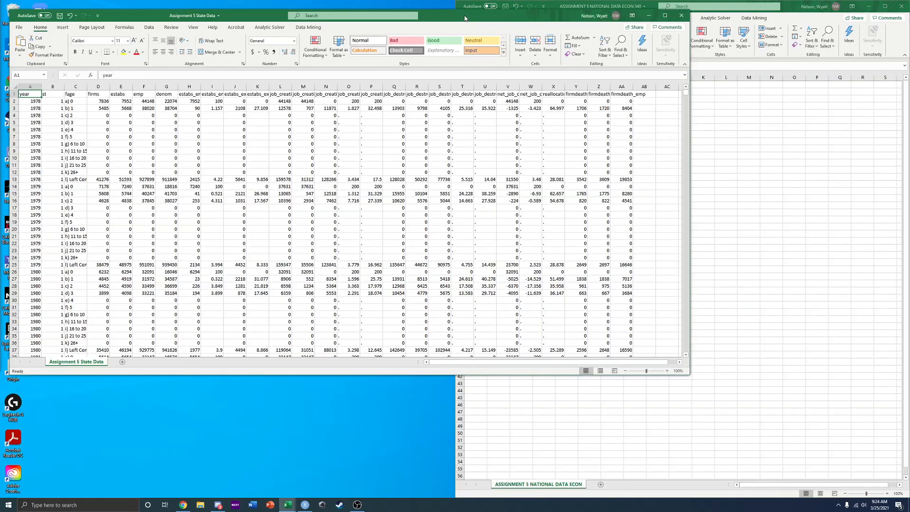
pyautogui.moveTo(465, 19); pyautogui.dragTo(0, 422)
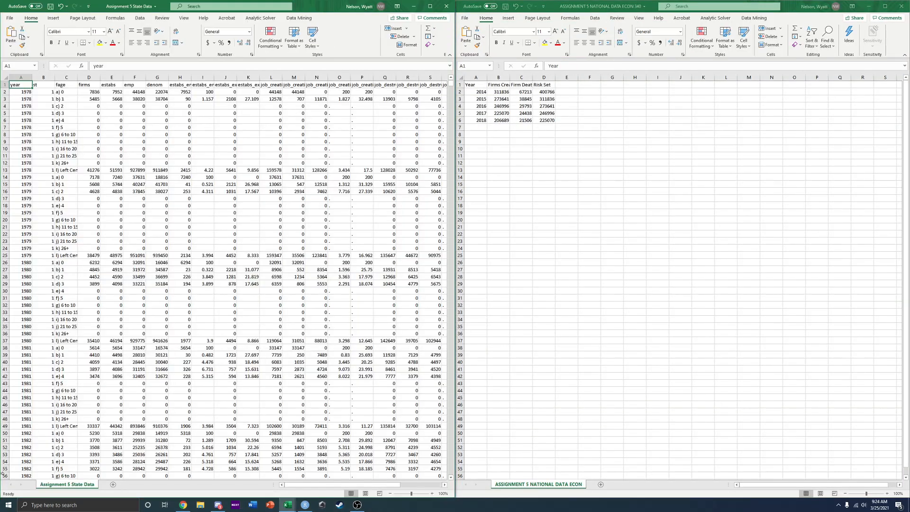
# - Open the recent workbook Assignment 5 National Data and dock it beside the condensed national data workbook
pyautogui.click(469, 22)
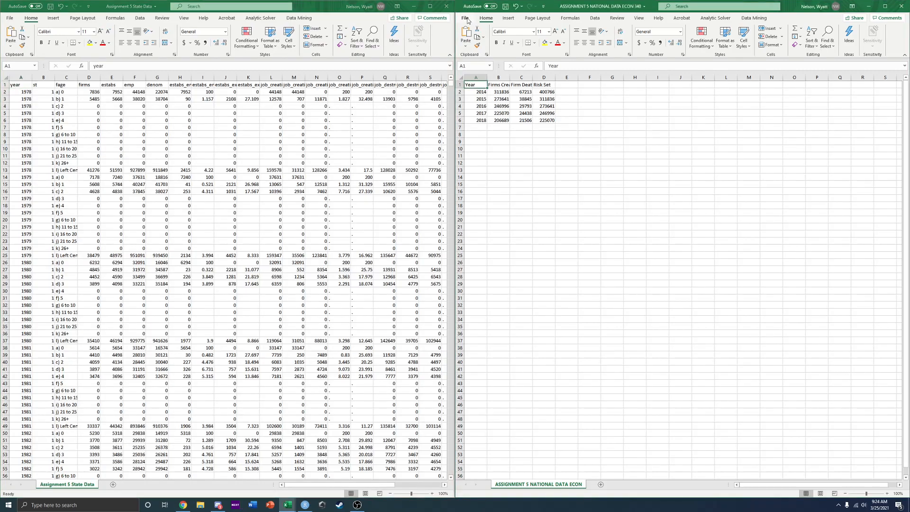
pyautogui.click(467, 19)
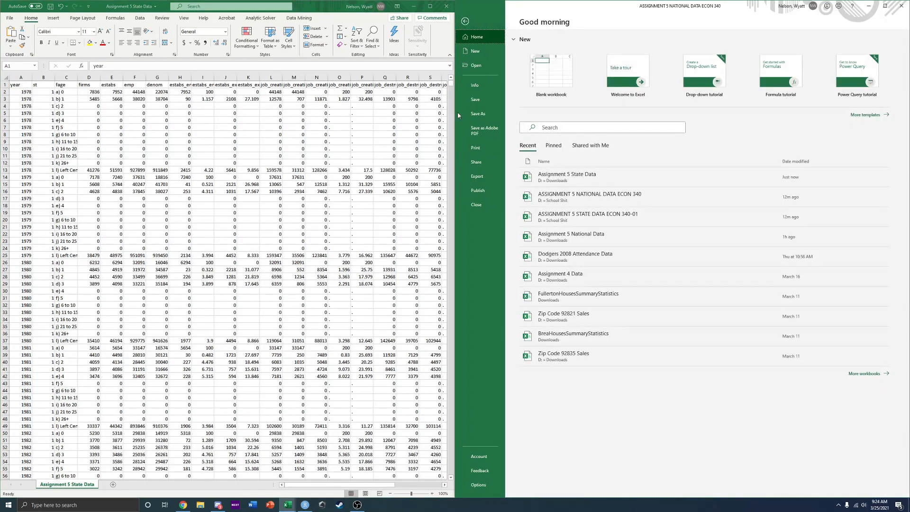
pyautogui.click(588, 241)
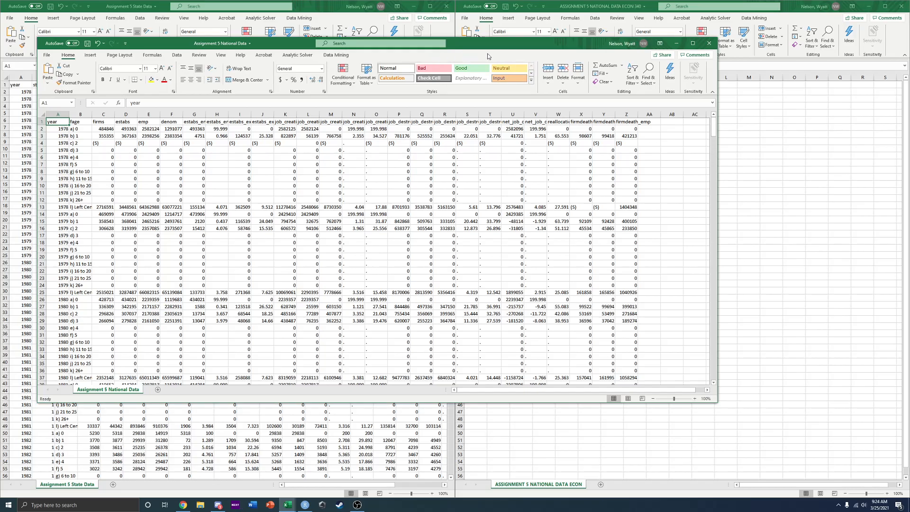
pyautogui.press('super+Left')
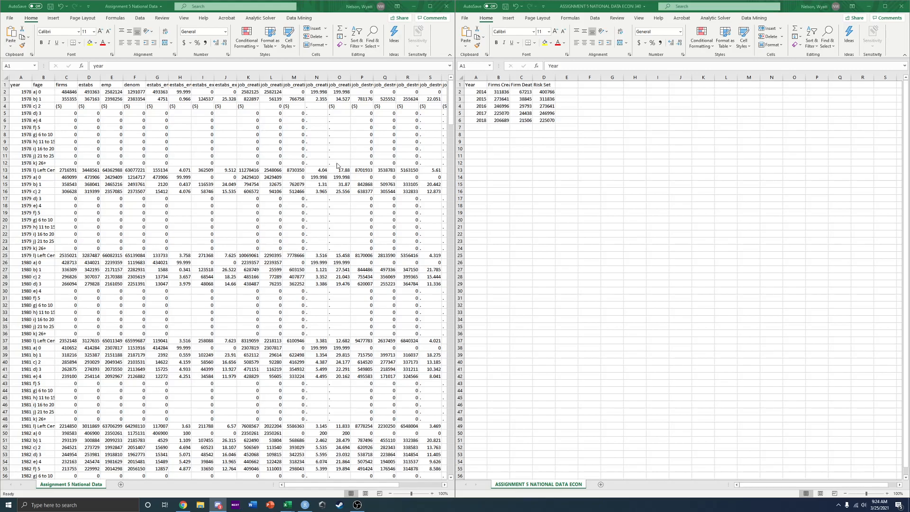
# - Copy the Year column with 2014 to 2018 from A1:A6 to A10 in the condensed national data sheet
pyautogui.scroll(-2, 512, 181)
pyautogui.scroll(2, 511, 181)
pyautogui.click(511, 179)
pyautogui.scroll(-1, 512, 179)
pyautogui.scroll(1, 512, 179)
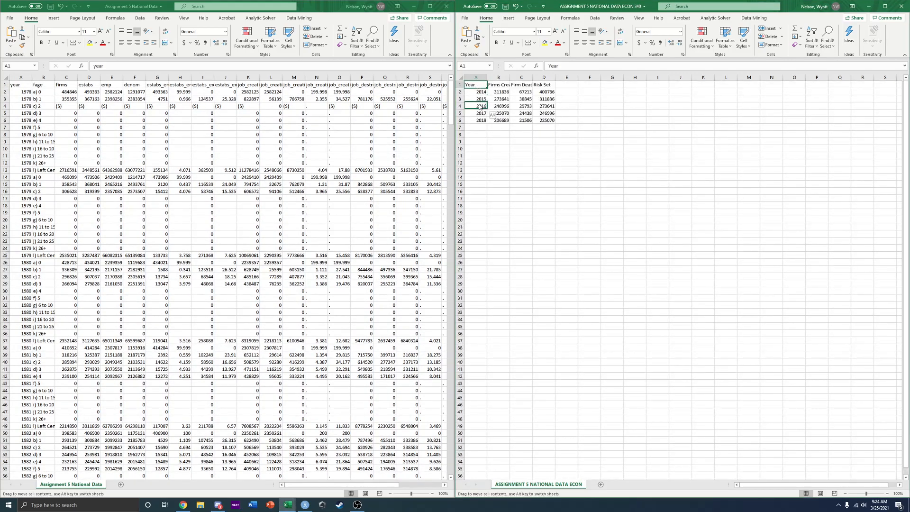
pyautogui.moveTo(479, 85); pyautogui.dragTo(479, 117)
pyautogui.hotkey('ctrl', 'c')
pyautogui.click(478, 148)
pyautogui.hotkey('ctrl', 'v')
pyautogui.click(495, 170)
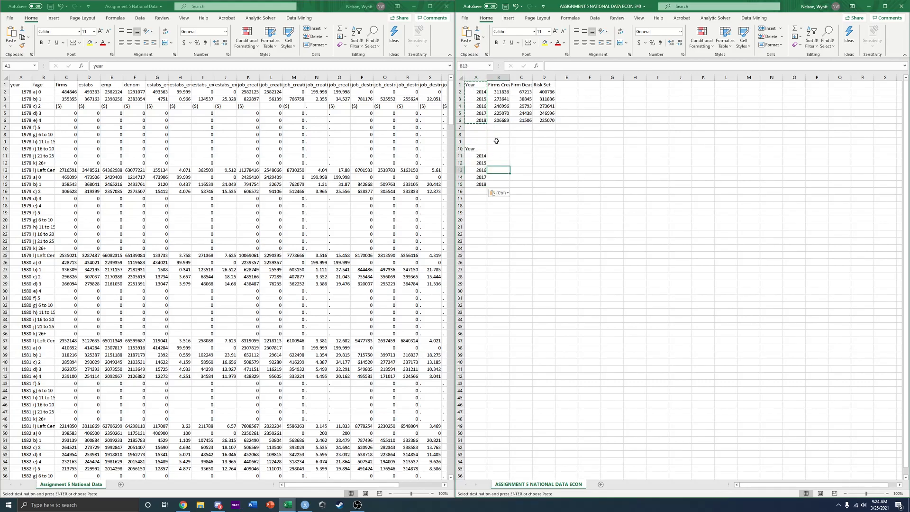
# - Copy the Firms Created, firm death and Risk Set headers from B1:D1 to B10, beside the copied Year header
pyautogui.click(499, 152)
pyautogui.click(500, 155)
pyautogui.click(499, 148)
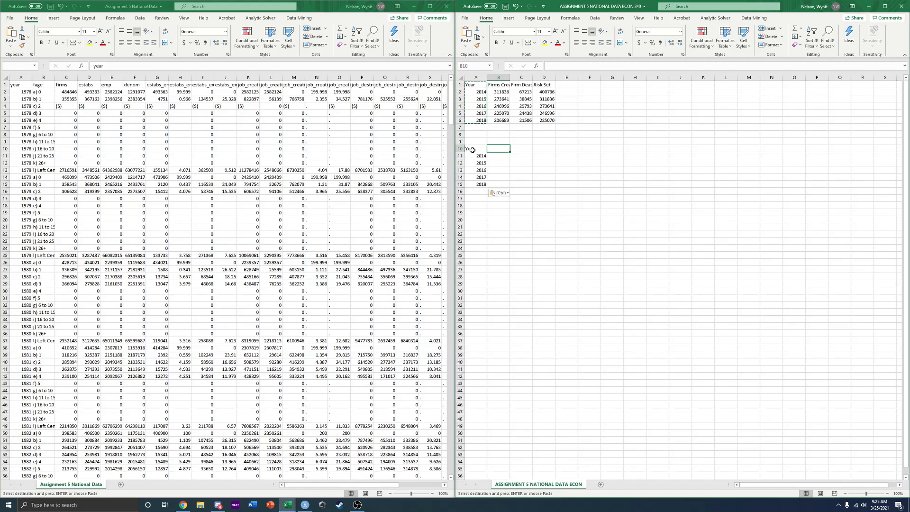
pyautogui.click(485, 148)
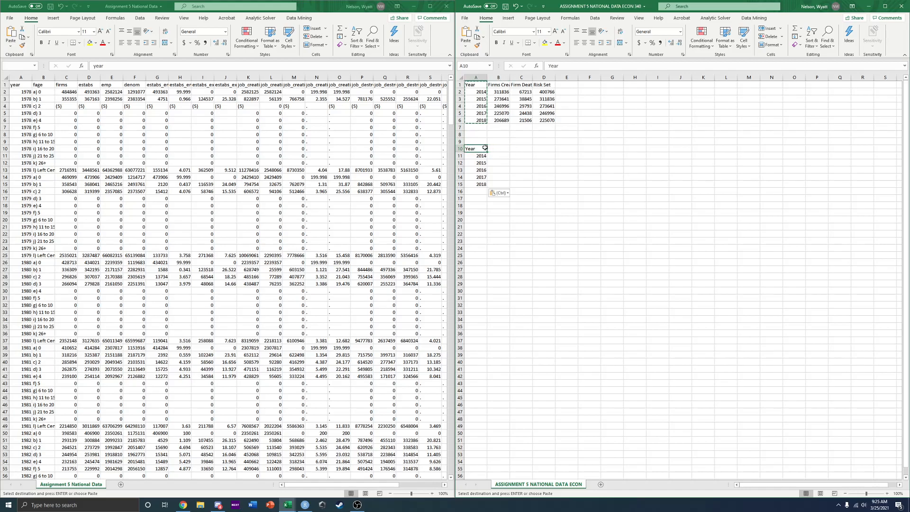
pyautogui.click(509, 162)
pyautogui.click(500, 142)
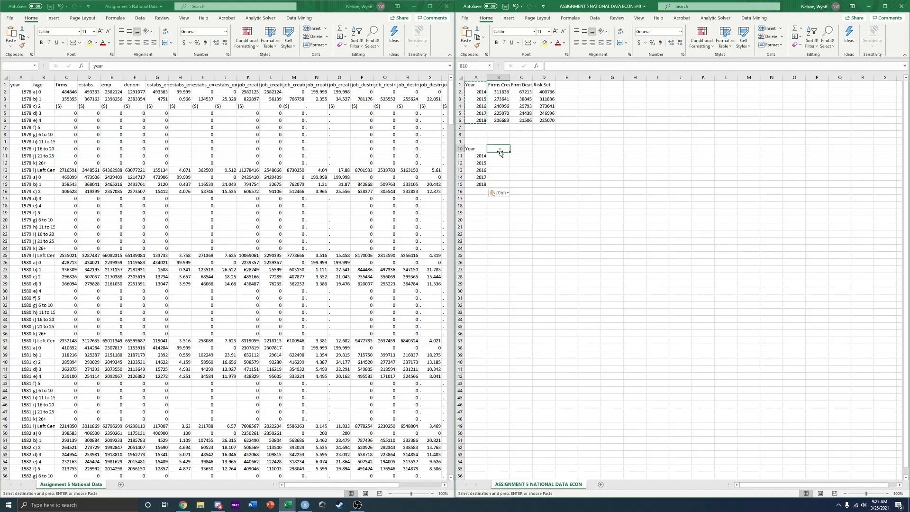
pyautogui.moveTo(501, 85); pyautogui.dragTo(552, 84)
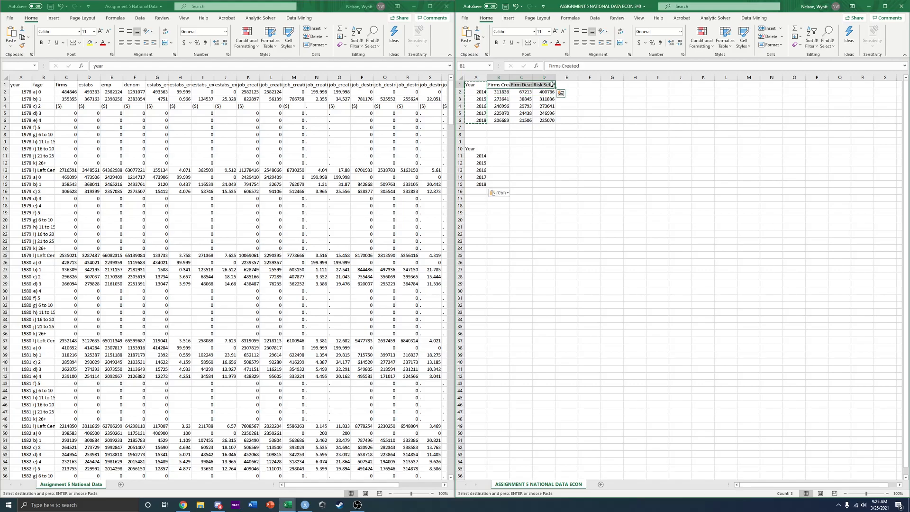
pyautogui.hotkey('ctrl', 'c')
pyautogui.click(503, 150)
pyautogui.hotkey('ctrl', 'v')
pyautogui.click(509, 162)
pyautogui.click(505, 155)
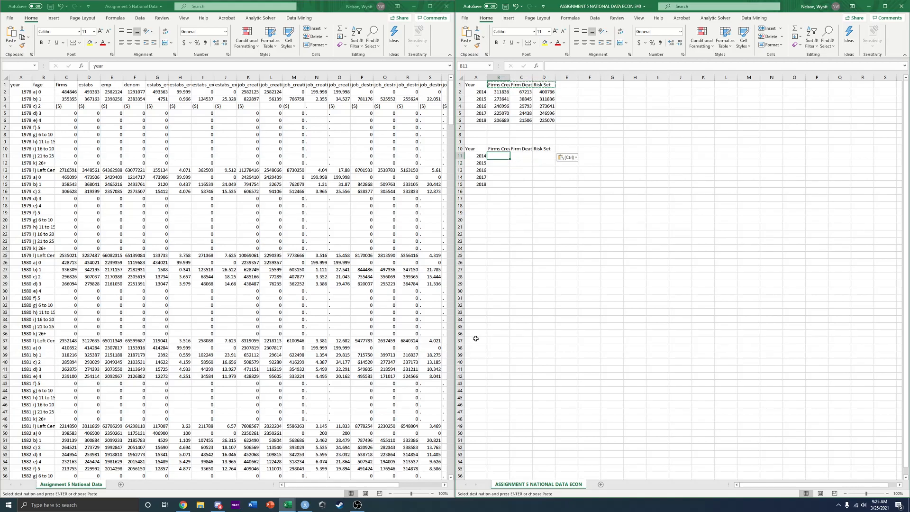
pyautogui.click(340, 241)
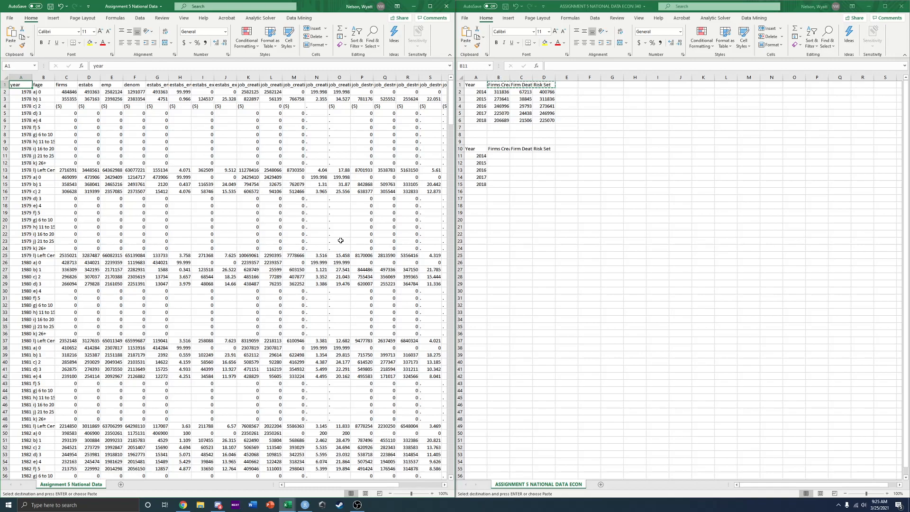
pyautogui.rightClick(340, 241)
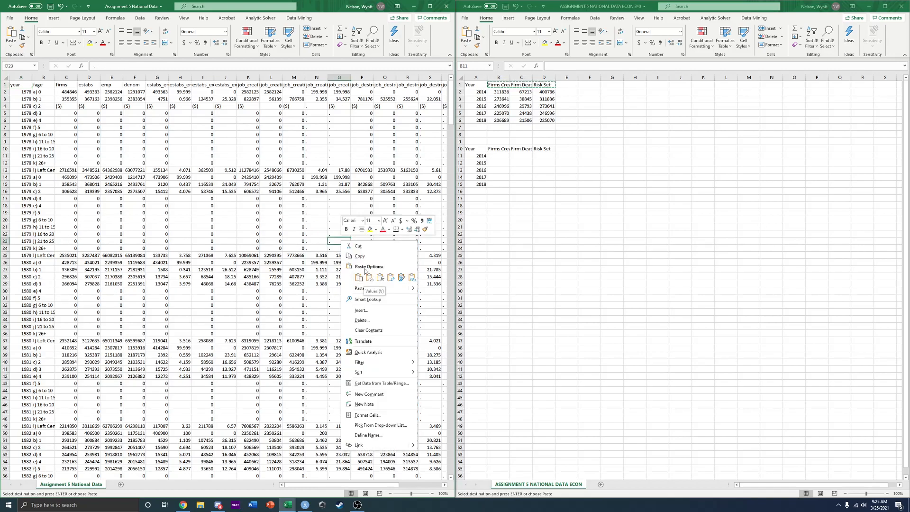
pyautogui.moveTo(415, 288)
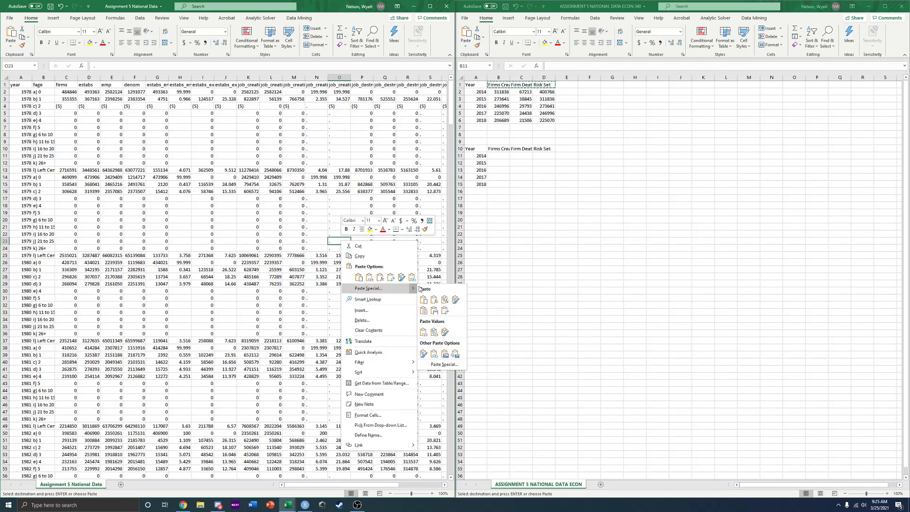
pyautogui.click(498, 255)
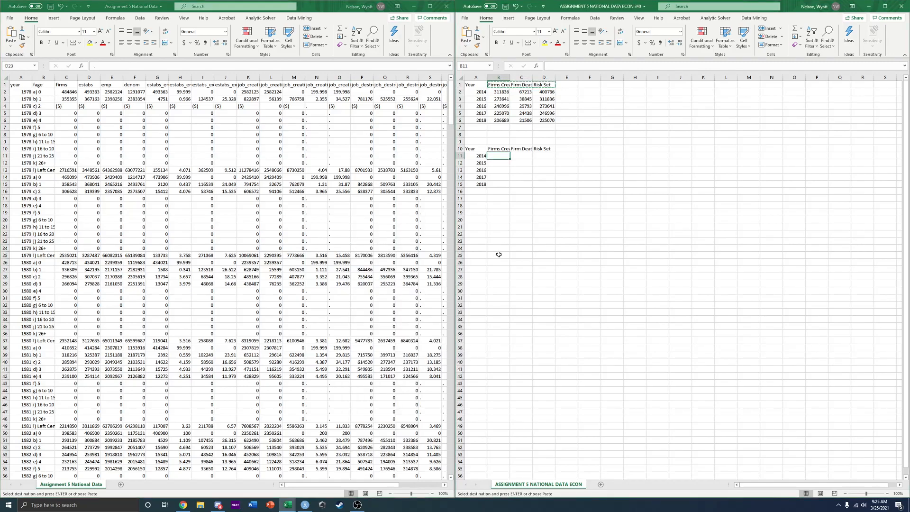
pyautogui.click(542, 157)
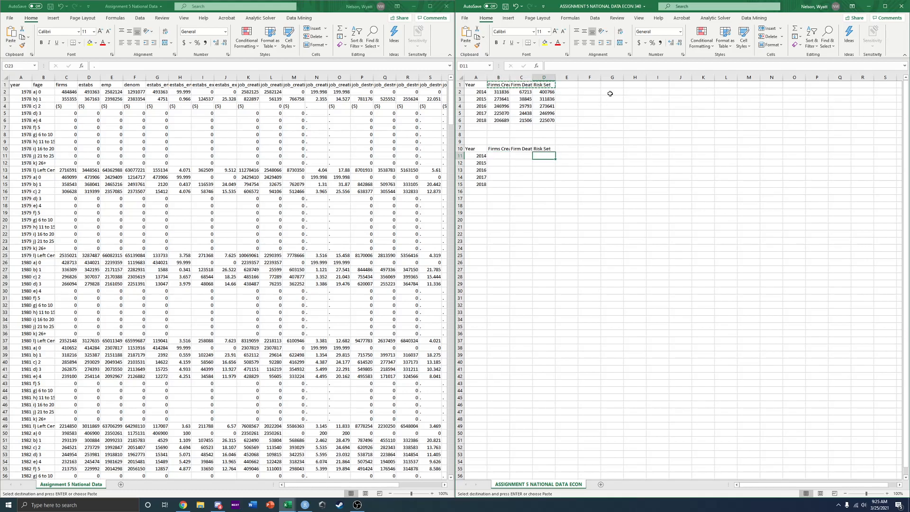
pyautogui.click(550, 86)
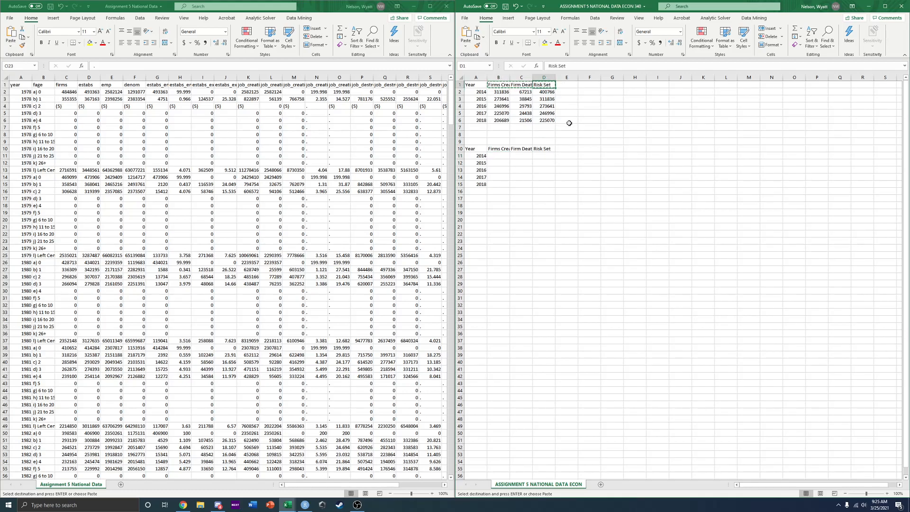
pyautogui.click(588, 157)
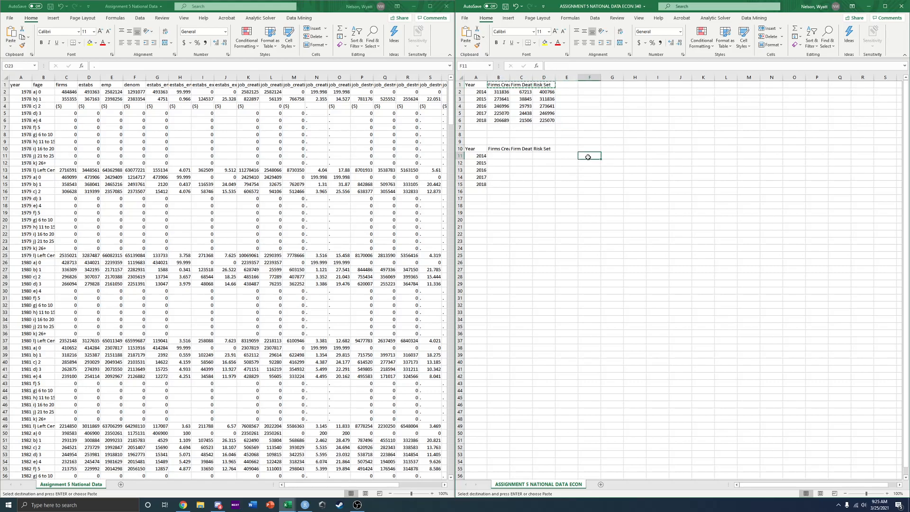
# - Minimize the condensed national data workbook and put the Assignment 5 State Data file from File Explorer on the desktop
pyautogui.click(869, 6)
pyautogui.click(870, 7)
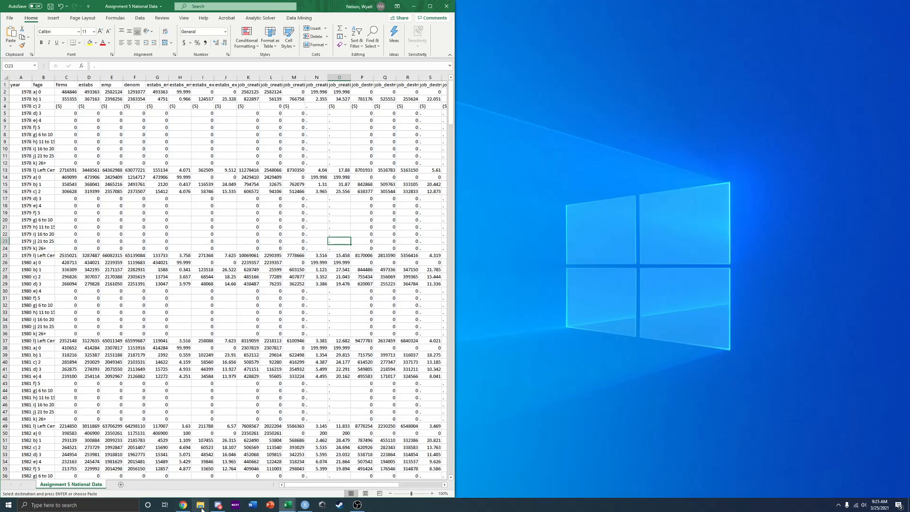
pyautogui.click(202, 509)
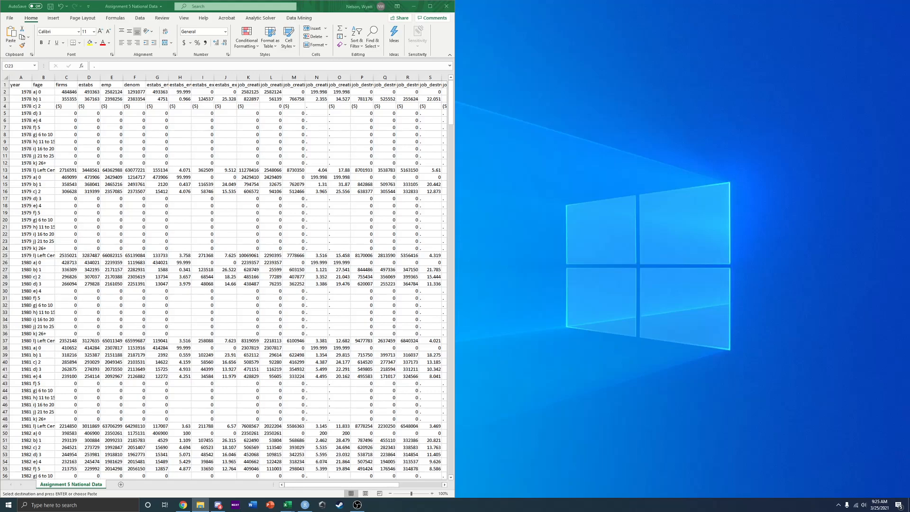
pyautogui.moveTo(374, 142); pyautogui.dragTo(590, 135)
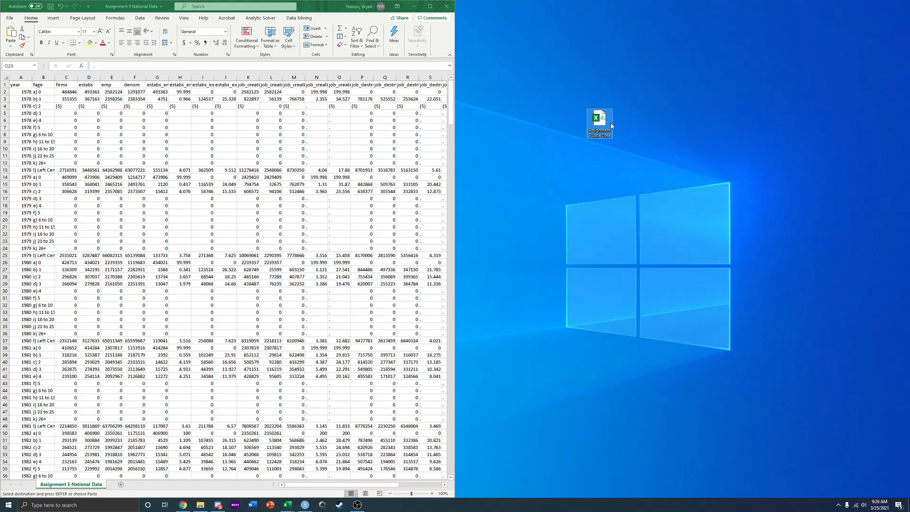
# - View the programs offered for opening the Assignment 5 State Data file, and delete that file from the desktop
pyautogui.rightClick(603, 121)
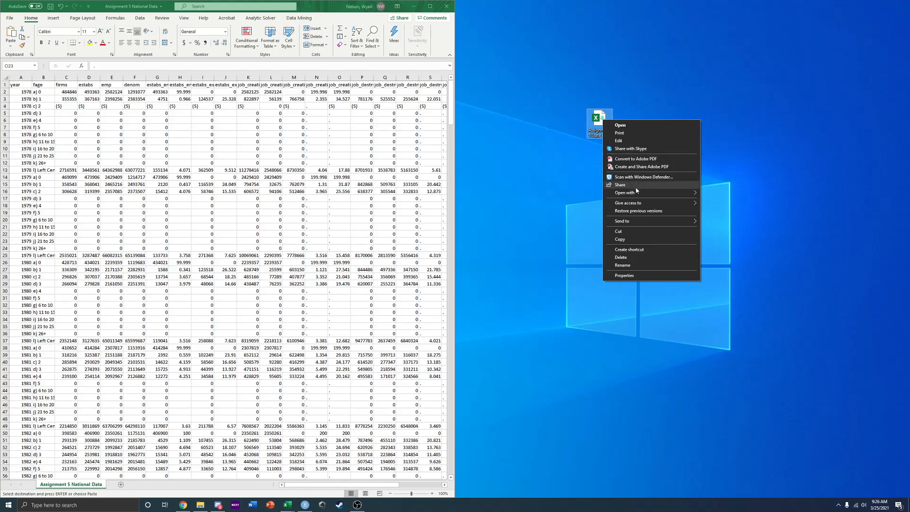
pyautogui.moveTo(638, 195)
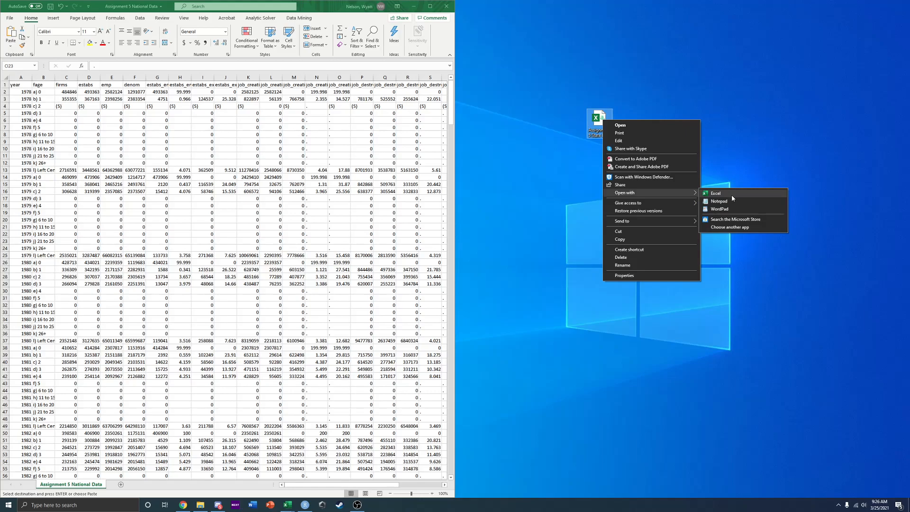
pyautogui.click(749, 127)
pyautogui.rightClick(587, 111)
pyautogui.click(606, 117)
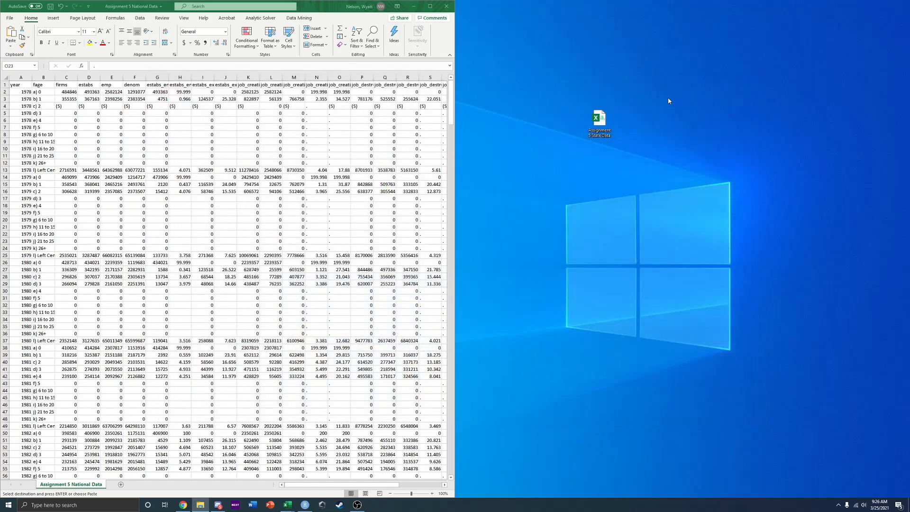
pyautogui.rightClick(604, 115)
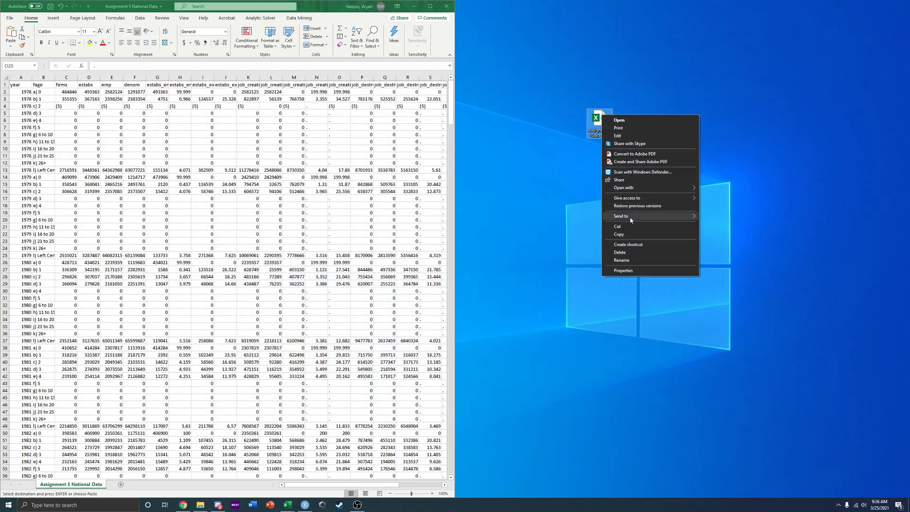
pyautogui.click(630, 252)
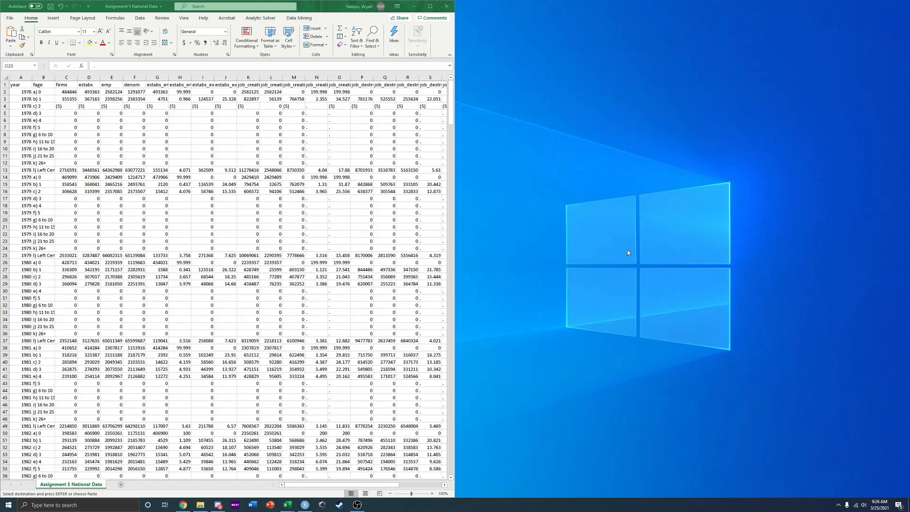
# - Arrange the full Assignment 5 State Data workbook side by side with the condensed national data workbook
pyautogui.click(339, 241)
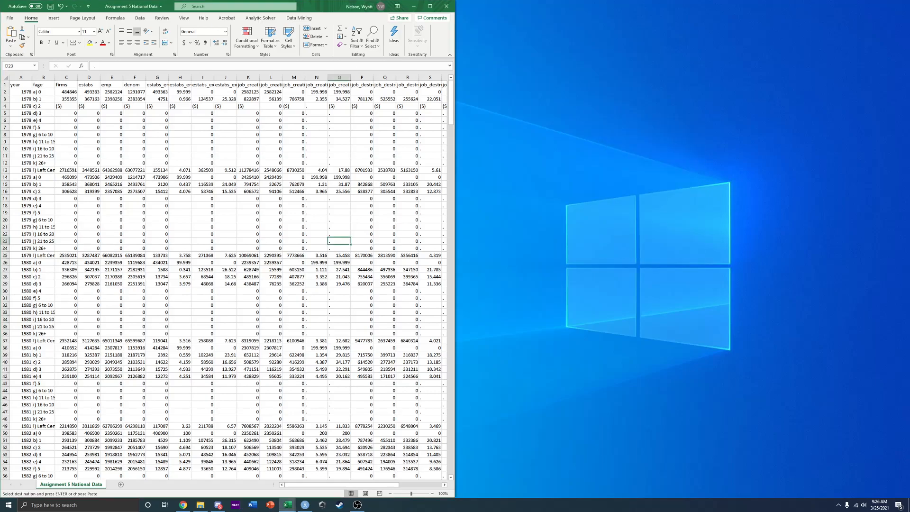
pyautogui.moveTo(313, 10); pyautogui.dragTo(0, 247)
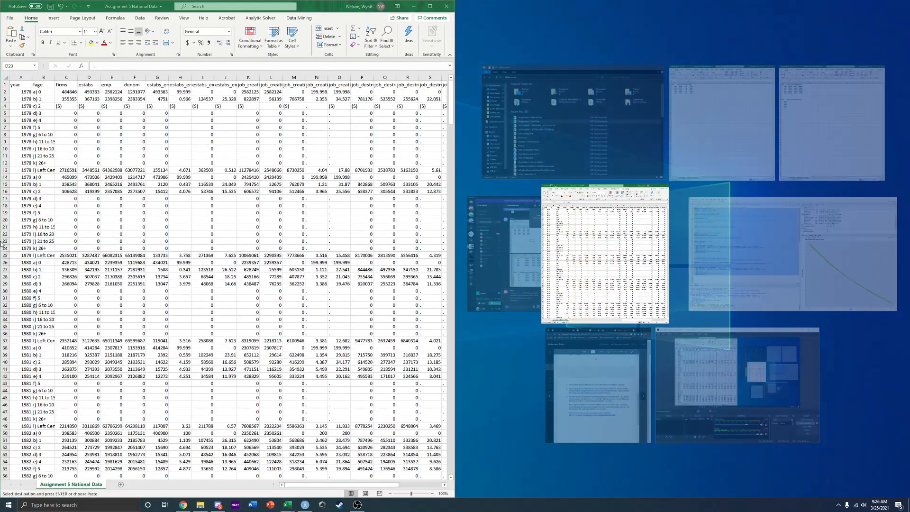
pyautogui.click(614, 241)
pyautogui.moveTo(761, 9); pyautogui.dragTo(0, 438)
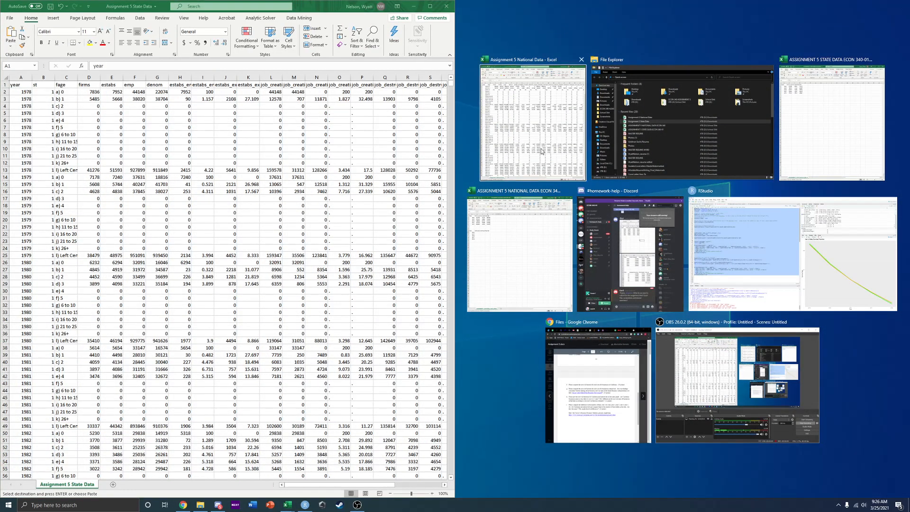
pyautogui.click(544, 300)
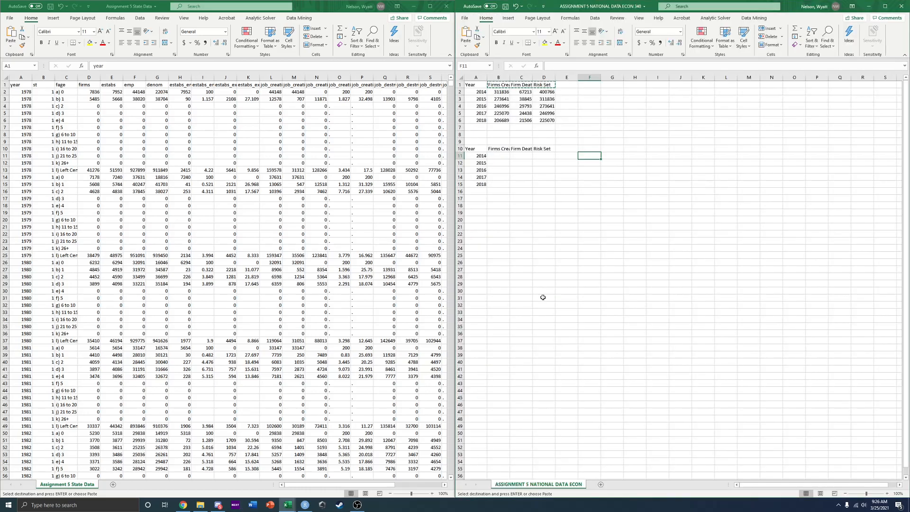
# - Compare the condensed state and national workbooks, and examine the empty copied table in the national one
pyautogui.moveTo(282, 504)
pyautogui.moveTo(274, 486)
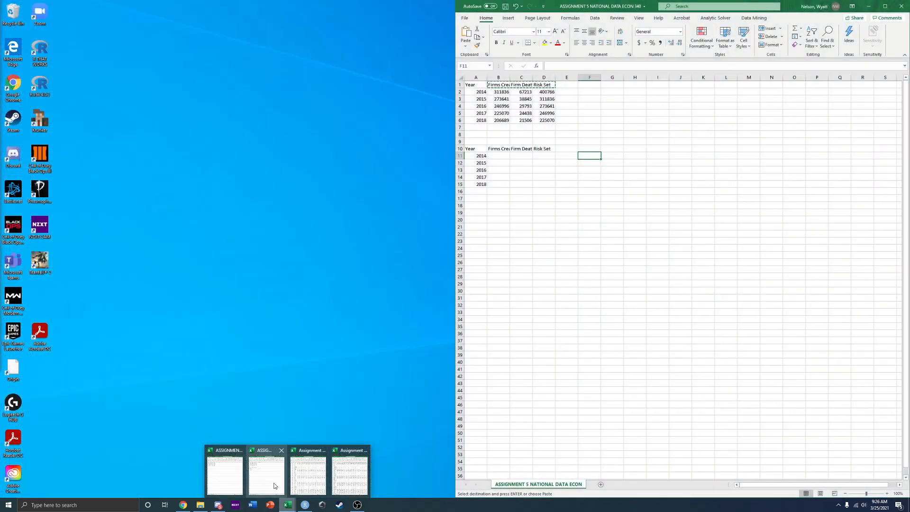
pyautogui.click(233, 480)
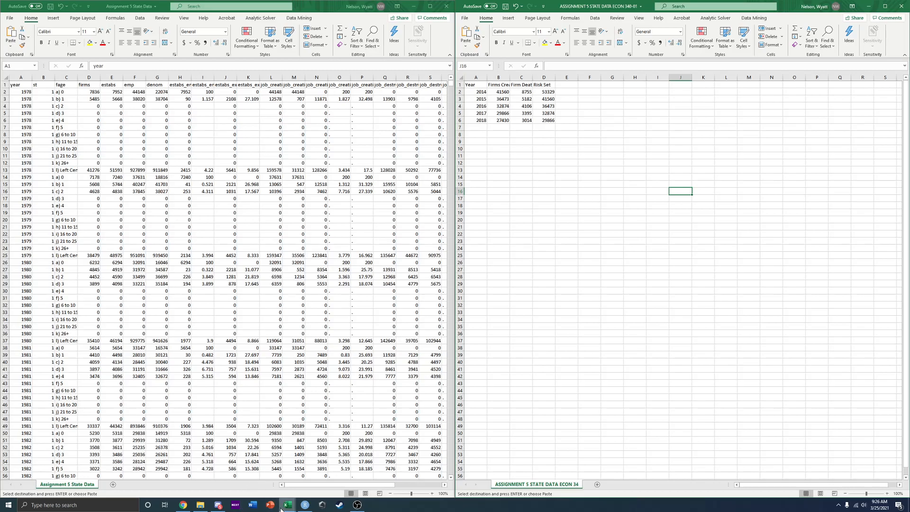
pyautogui.click(265, 479)
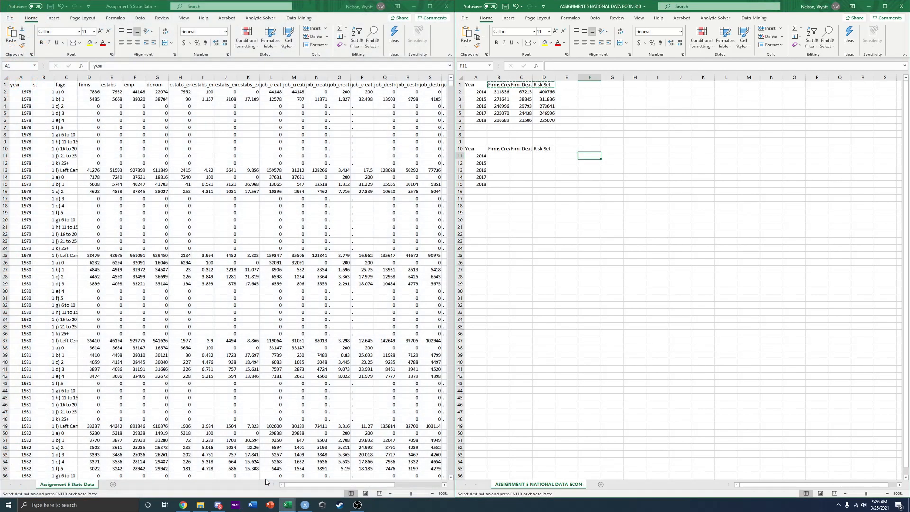
pyautogui.click(543, 184)
pyautogui.click(522, 170)
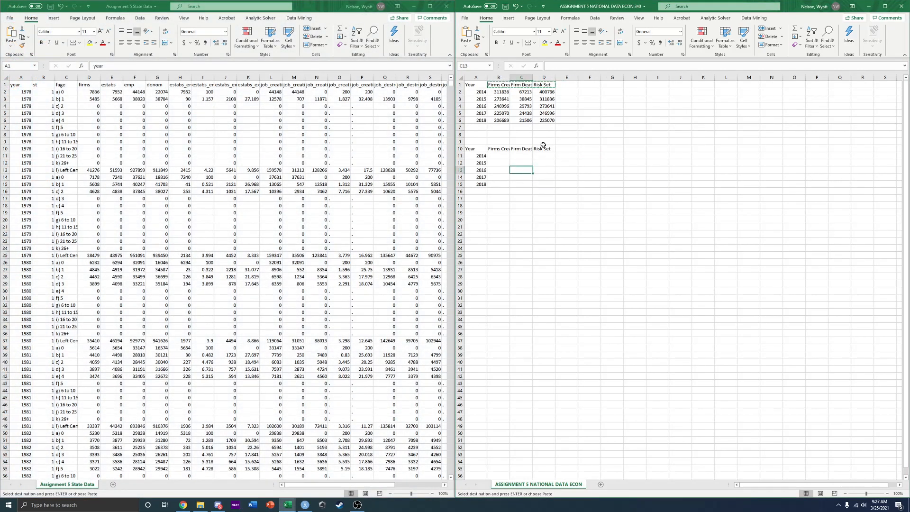
pyautogui.click(525, 85)
pyautogui.click(521, 134)
pyautogui.scroll(-3, 520, 134)
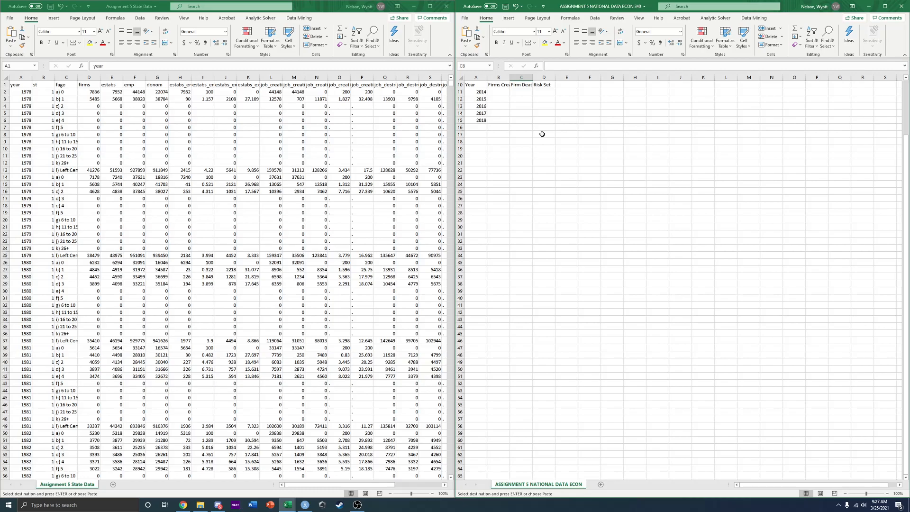
# - Switch to the condensed state data workbook and copy the Year column with 2014 to 2018 from A1:A6 to A9
pyautogui.moveTo(287, 503)
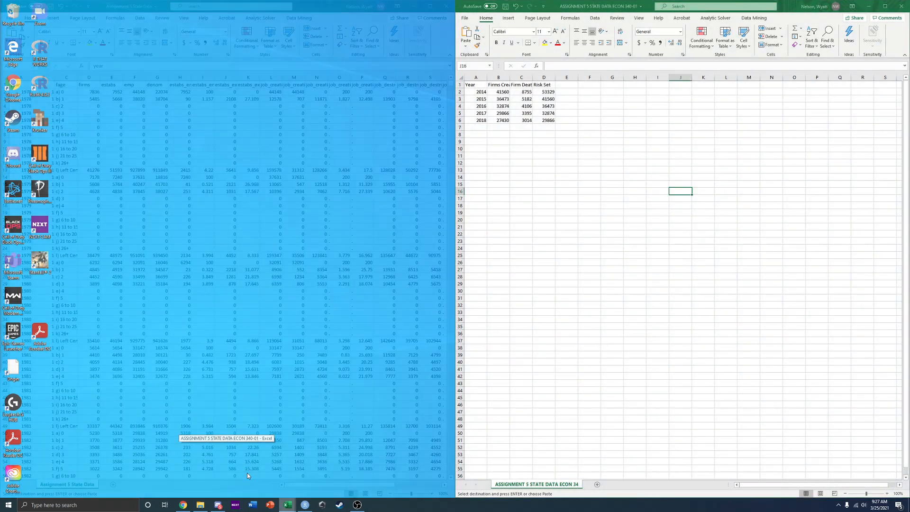
pyautogui.click(247, 473)
pyautogui.click(480, 148)
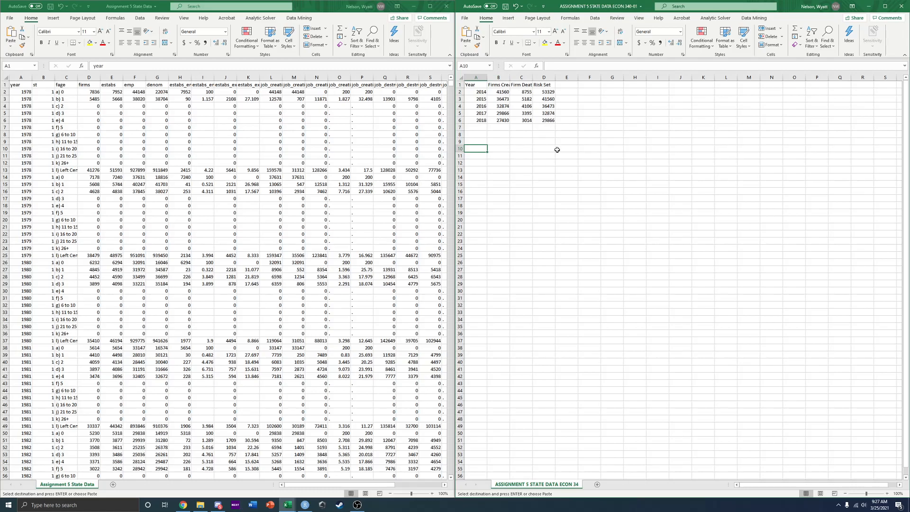
pyautogui.moveTo(473, 84); pyautogui.dragTo(476, 122)
pyautogui.hotkey('ctrl', 'c')
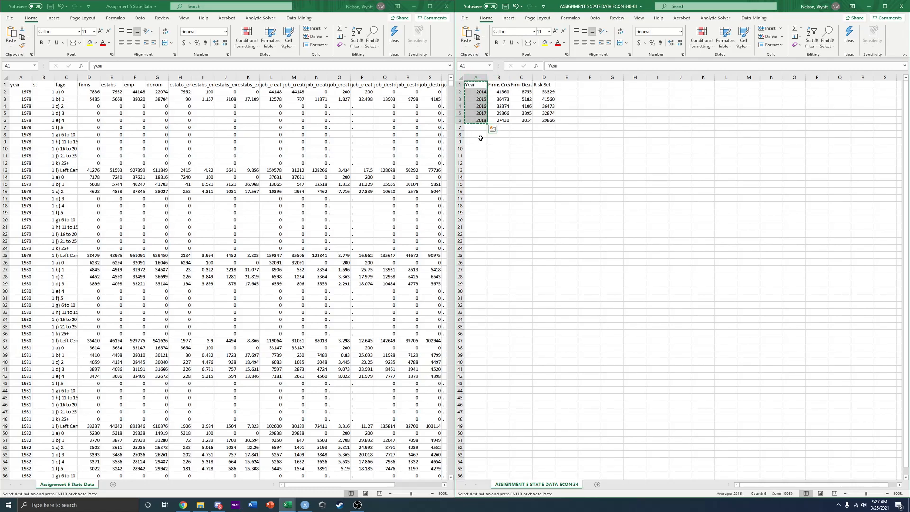
pyautogui.click(479, 142)
pyautogui.hotkey('ctrl', 'v')
# - Copy the Firms Created, firm death and Risk Set headers from B1:D1 to B9, beside the copied Year header
pyautogui.moveTo(501, 85)
pyautogui.mouseDown()
pyautogui.moveTo(560, 86)
pyautogui.moveTo(498, 86)
pyautogui.mouseUp()
pyautogui.click(558, 86)
pyautogui.hotkey('ctrl', 'c')
pyautogui.click(498, 141)
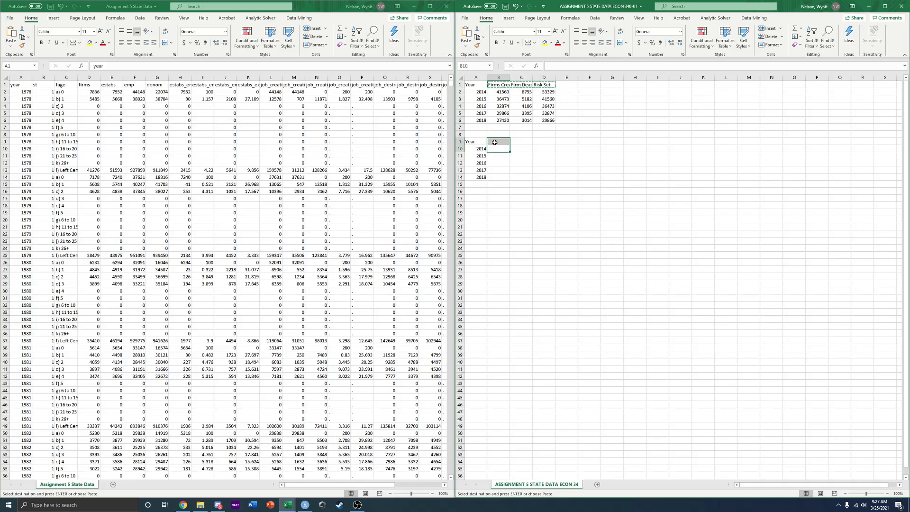
pyautogui.hotkey('ctrl', 'v')
pyautogui.click(517, 161)
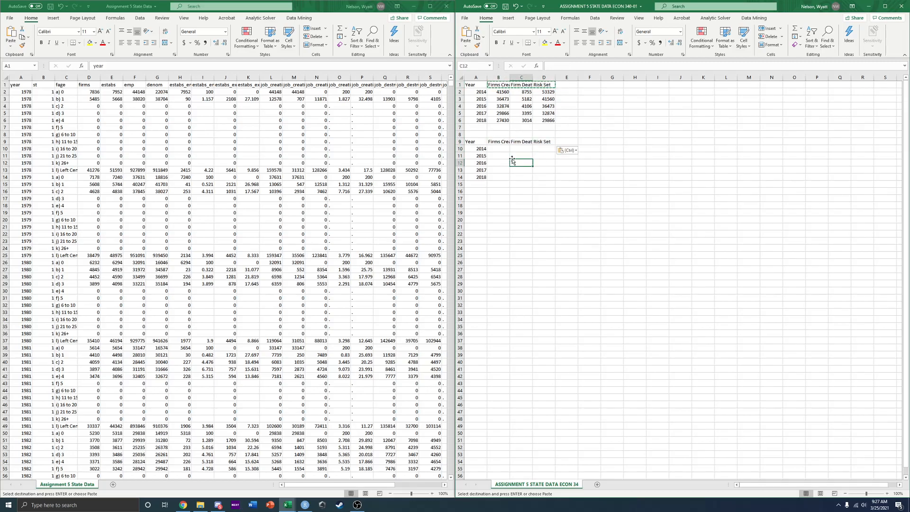
# - Examine the copied state table's headers in row 9 and its years 2014 to 2018 in A10:A14
pyautogui.scroll(-2, 503, 152)
pyautogui.moveTo(502, 149); pyautogui.dragTo(504, 153)
pyautogui.click(498, 121)
pyautogui.click(498, 112)
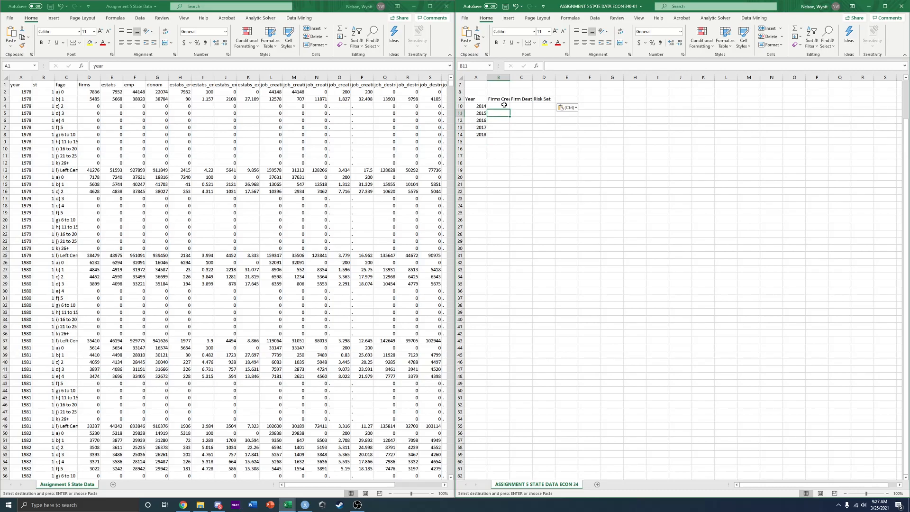
pyautogui.moveTo(474, 99); pyautogui.dragTo(479, 135)
pyautogui.click(479, 107)
pyautogui.click(481, 134)
pyautogui.click(503, 99)
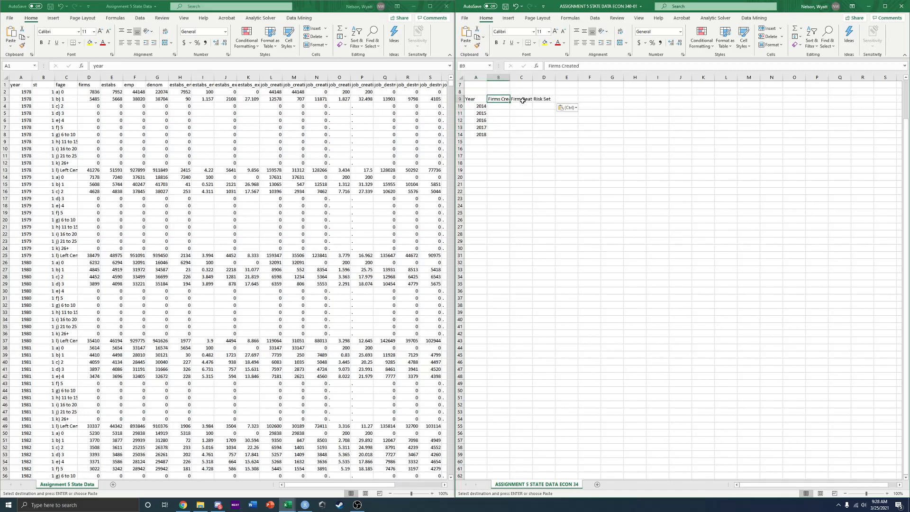
pyautogui.click(523, 100)
pyautogui.click(542, 100)
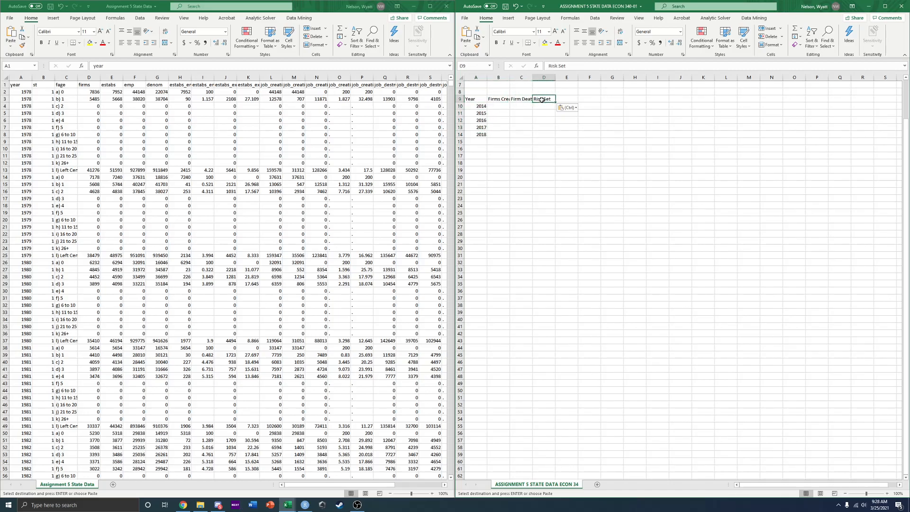
pyautogui.moveTo(495, 99); pyautogui.dragTo(548, 96)
pyautogui.moveTo(473, 99); pyautogui.dragTo(552, 99)
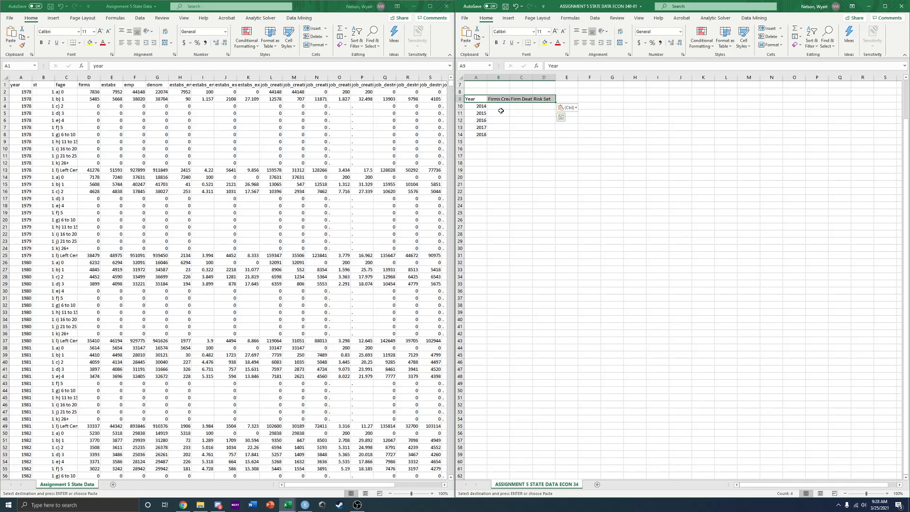
pyautogui.moveTo(488, 108); pyautogui.dragTo(481, 134)
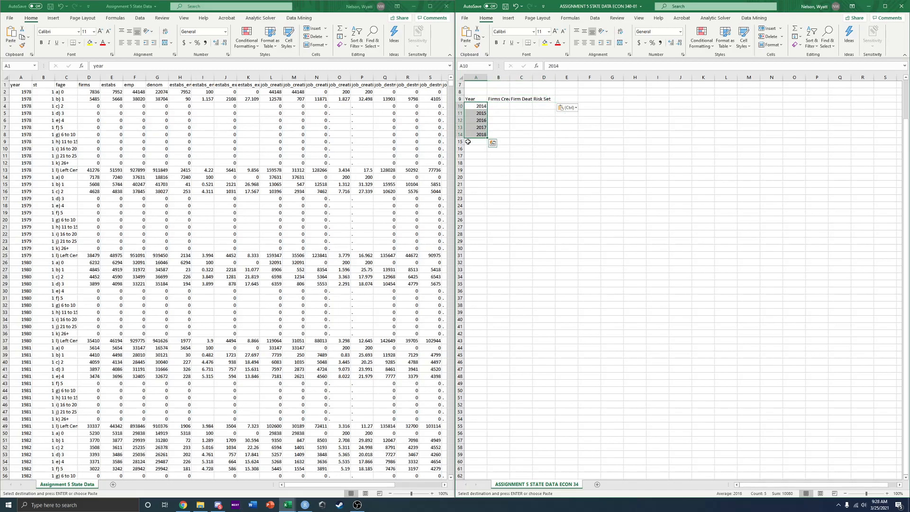
# - Hide columns E to X, starting at estabs, in the full Assignment 5 State Data sheet
pyautogui.click(16, 107)
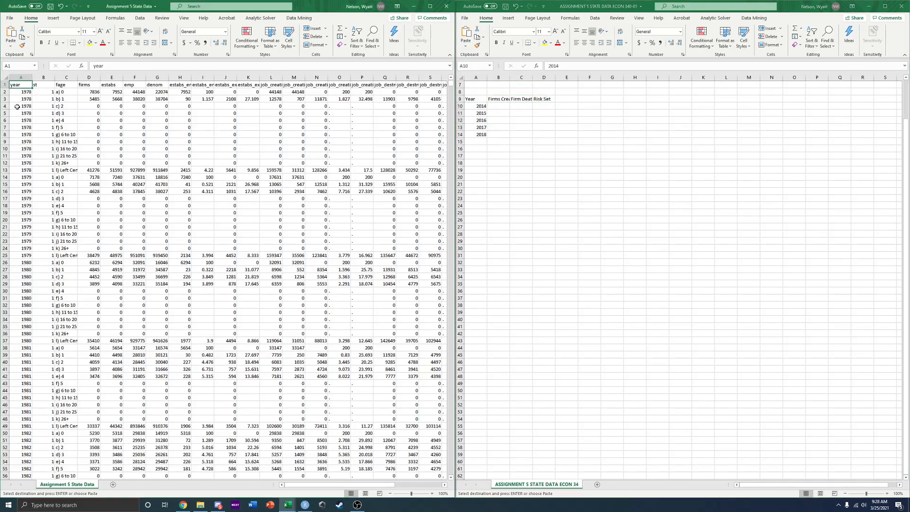
pyautogui.scroll(-2, 164, 134)
pyautogui.scroll(2, 164, 134)
pyautogui.click(47, 90)
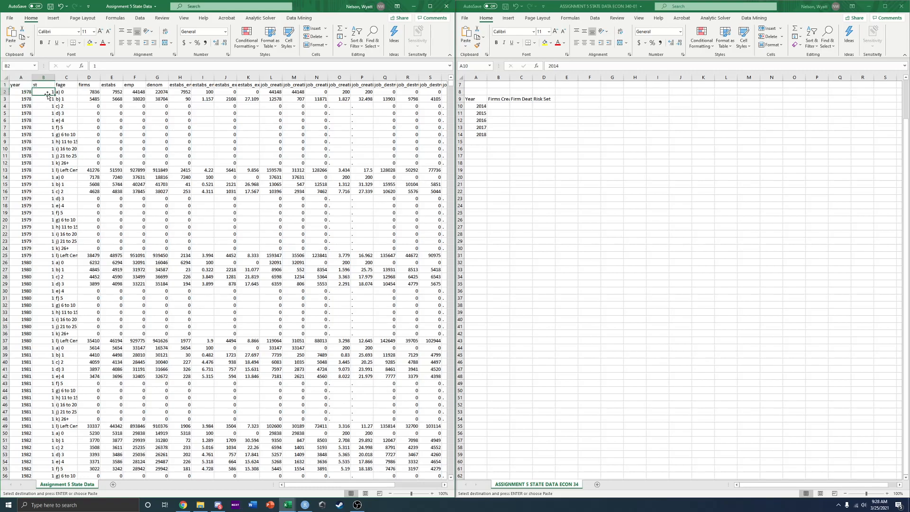
pyautogui.click(110, 78)
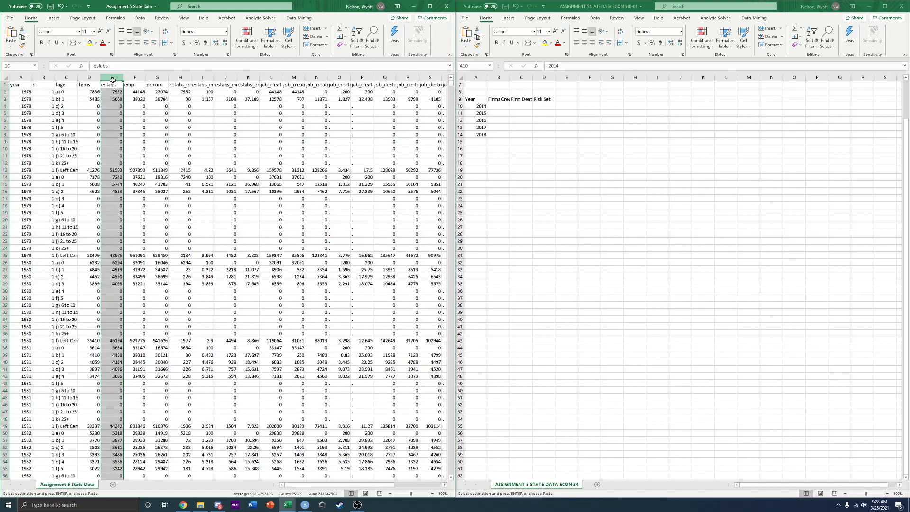
pyautogui.moveTo(113, 79); pyautogui.dragTo(370, 77)
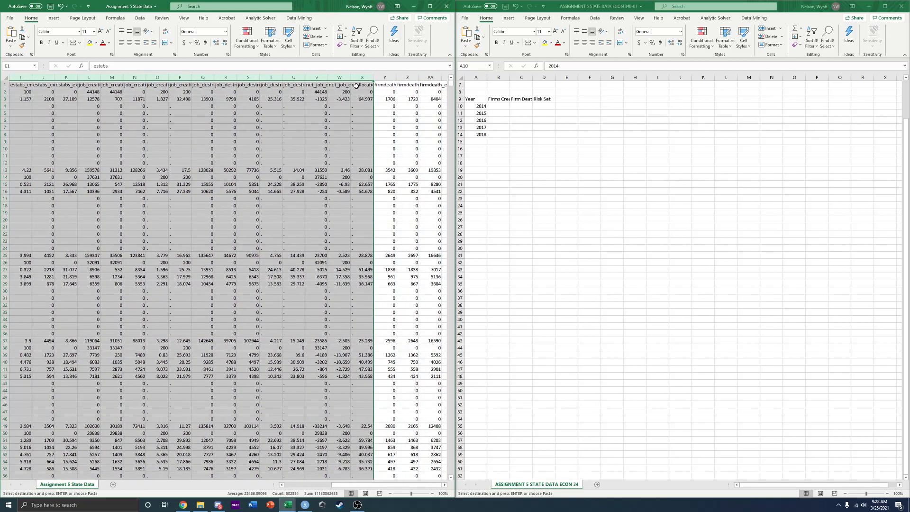
pyautogui.rightClick(235, 144)
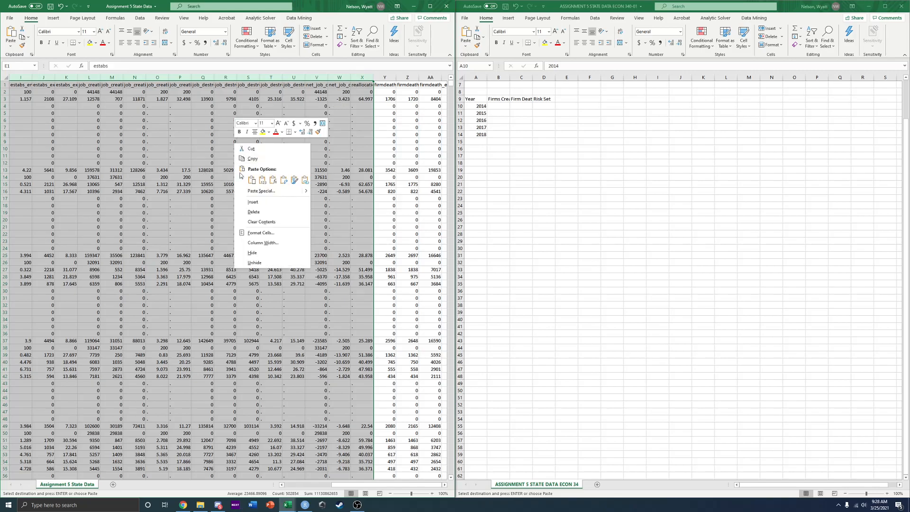
pyautogui.click(253, 252)
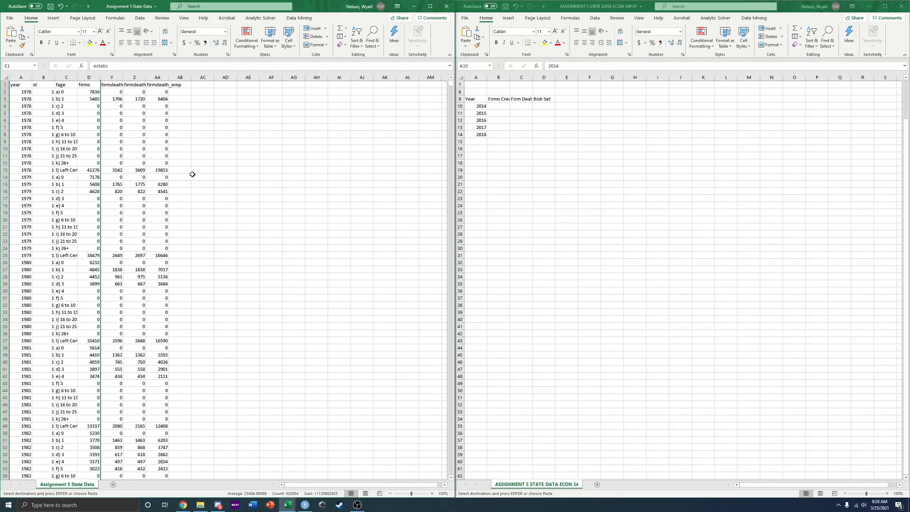
# - Hide the firmdeath_estabs and firmdeath_emp columns, Z and AA, in the full state data sheet
pyautogui.click(142, 80)
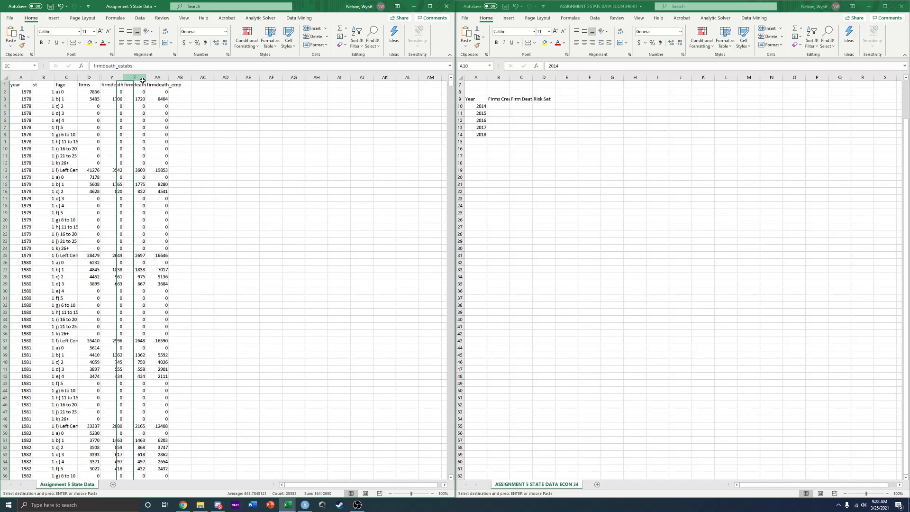
pyautogui.moveTo(143, 81); pyautogui.dragTo(158, 81)
pyautogui.rightClick(153, 106)
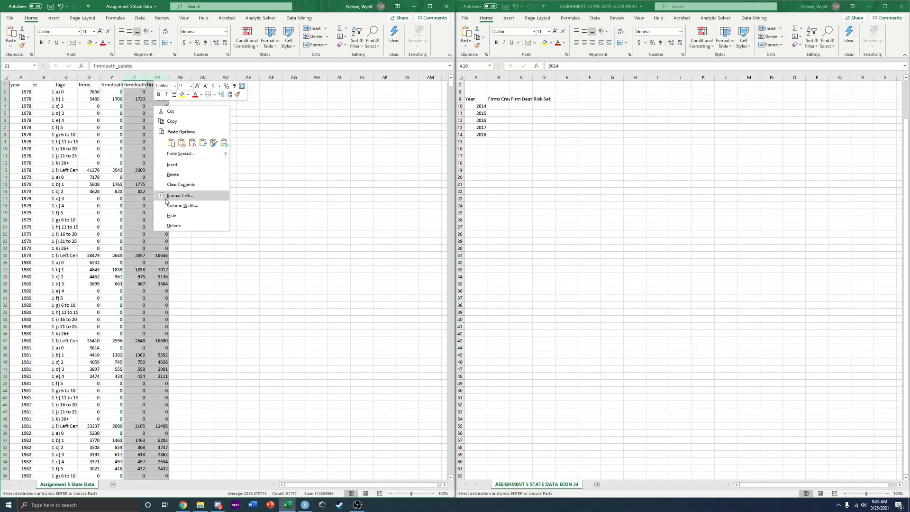
pyautogui.click(171, 216)
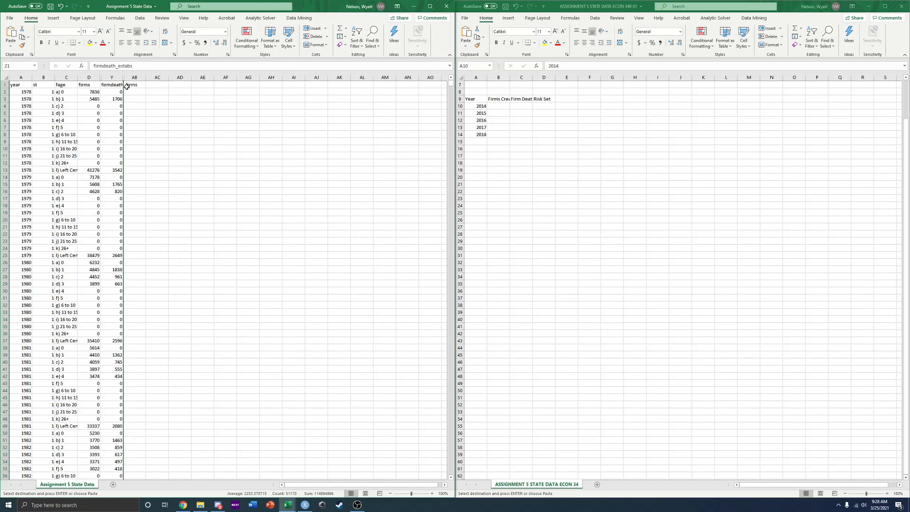
pyautogui.click(110, 88)
pyautogui.click(97, 84)
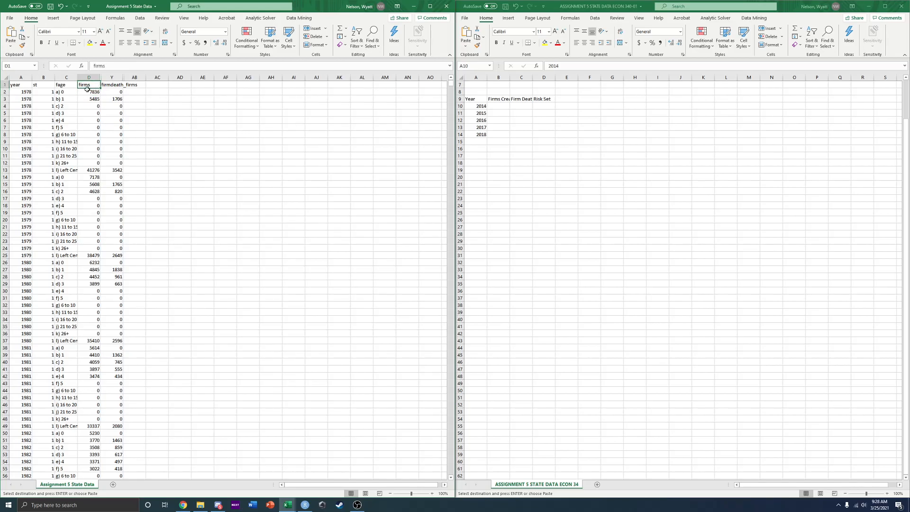
# - Hide rows 2 to 1222 of the full state data sheet, from 1978 of state 1 into 1997 of state 4
pyautogui.moveTo(6, 92); pyautogui.dragTo(46, 509)
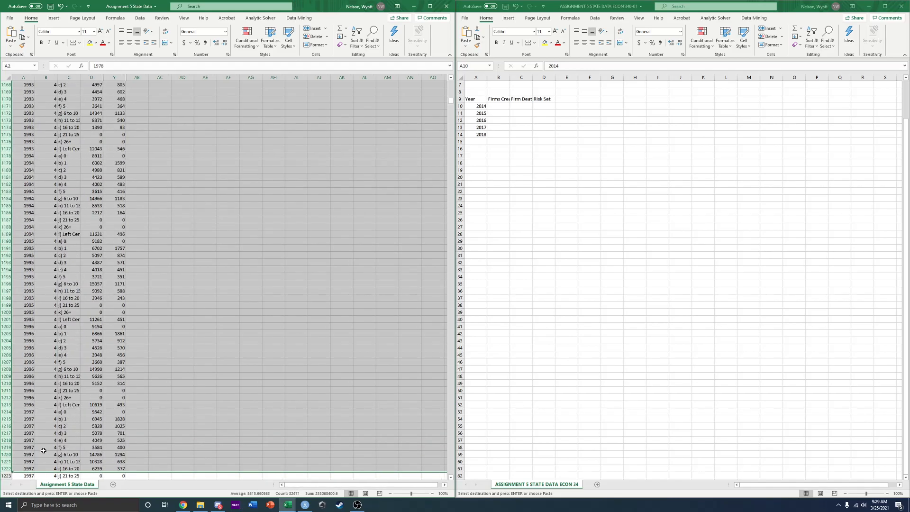
pyautogui.rightClick(68, 395)
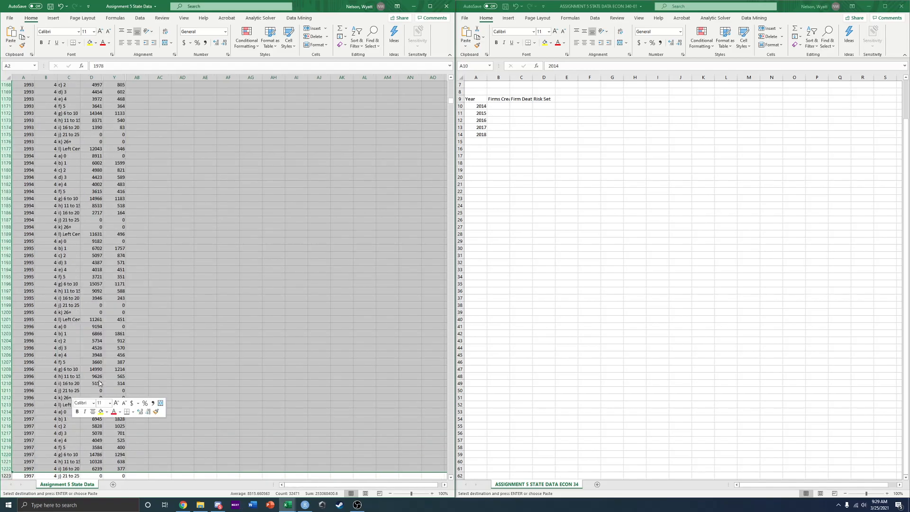
pyautogui.click(95, 383)
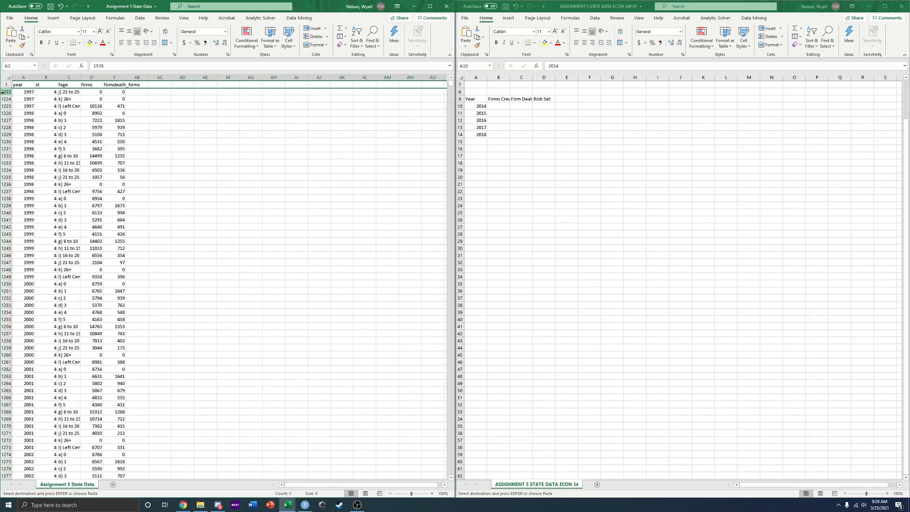
# - Hide rows 1223 to 2389 of the full state data sheet, up to the last 2012 row of state 6
pyautogui.moveTo(8, 94); pyautogui.dragTo(63, 103)
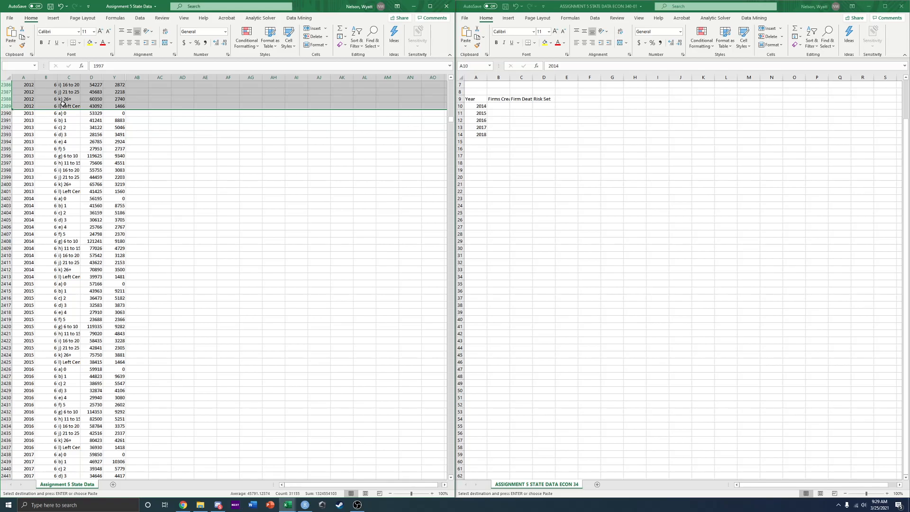
pyautogui.scroll(5, 69, 203)
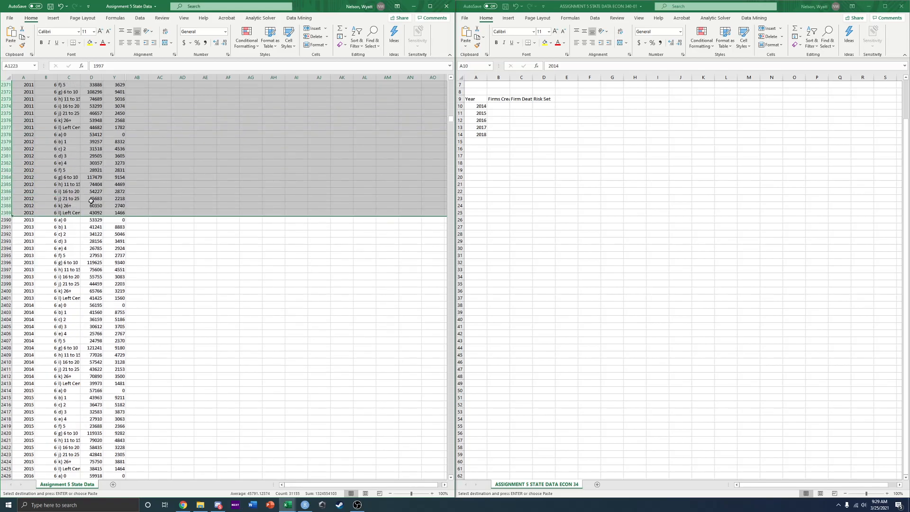
pyautogui.rightClick(88, 154)
pyautogui.click(112, 266)
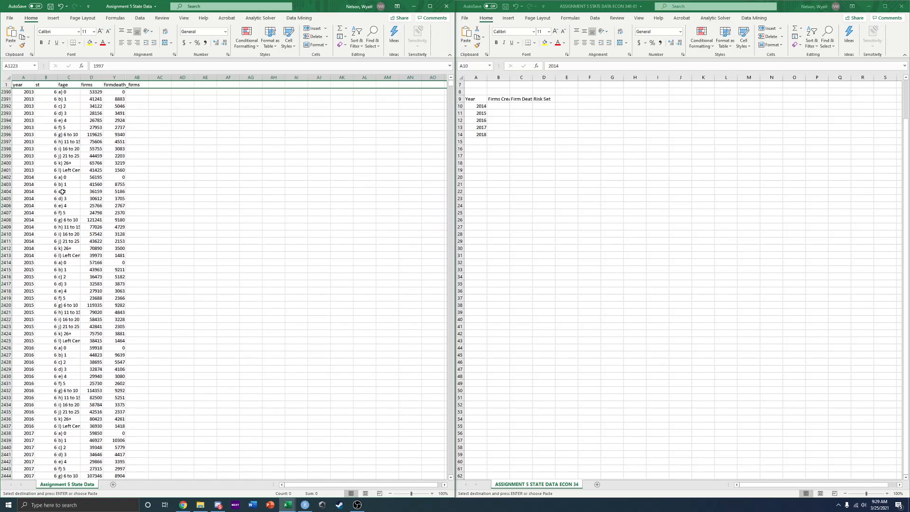
# - Copy the firms value 53329 for 2013, age 0, from the full state data into the 2014 Risk Set cell, D10
pyautogui.scroll(-5, 178, 161)
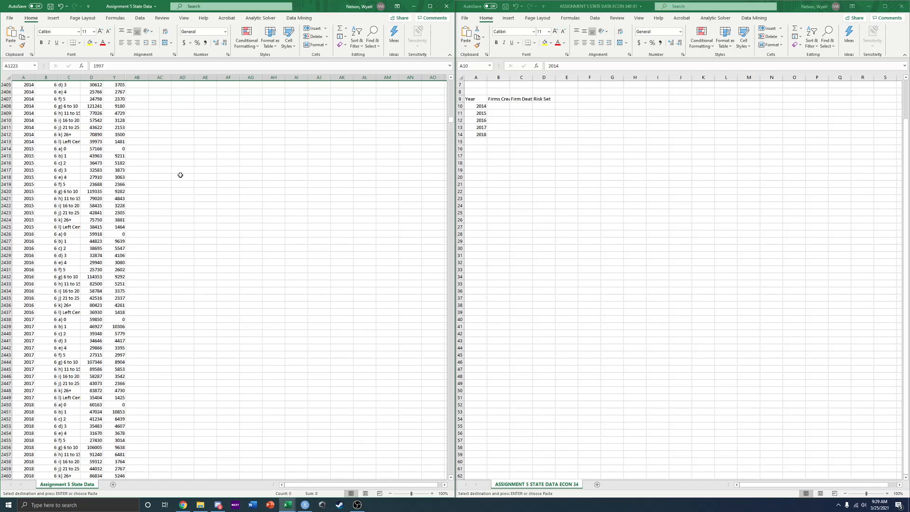
pyautogui.scroll(-6, 180, 175)
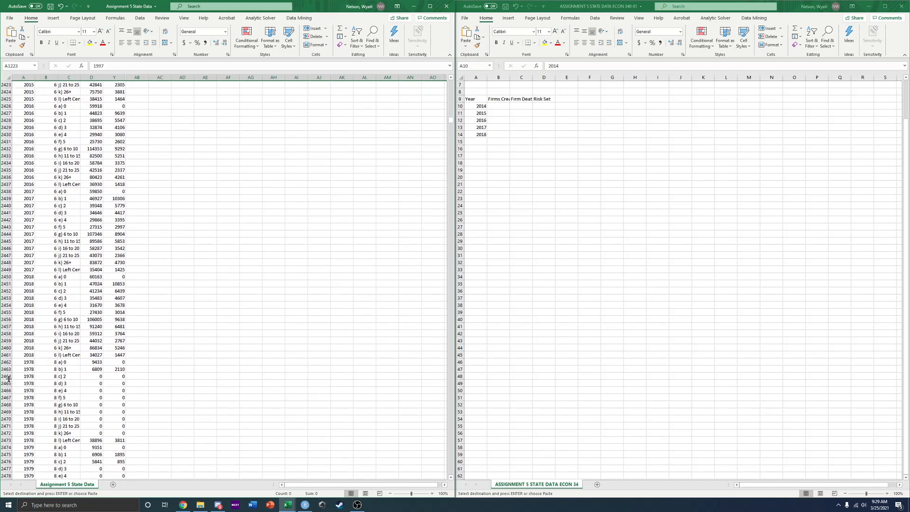
pyautogui.scroll(11, 208, 296)
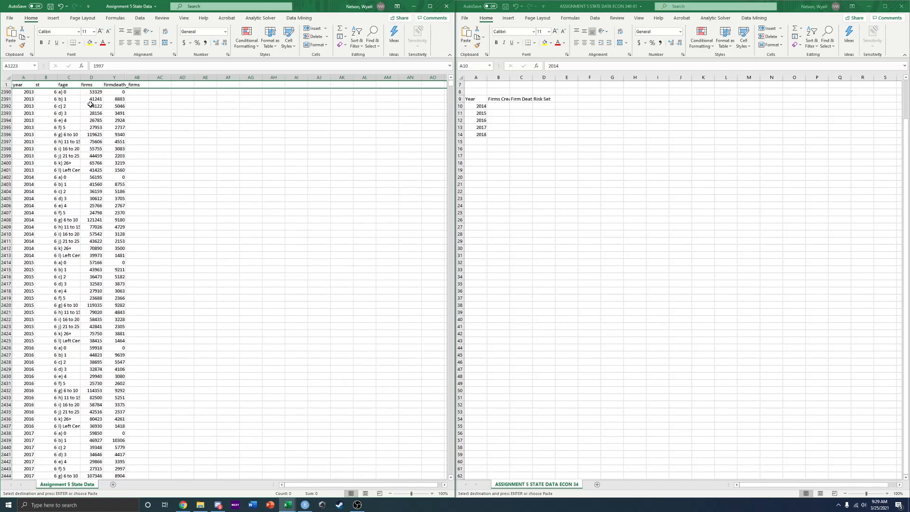
pyautogui.click(108, 94)
pyautogui.click(89, 92)
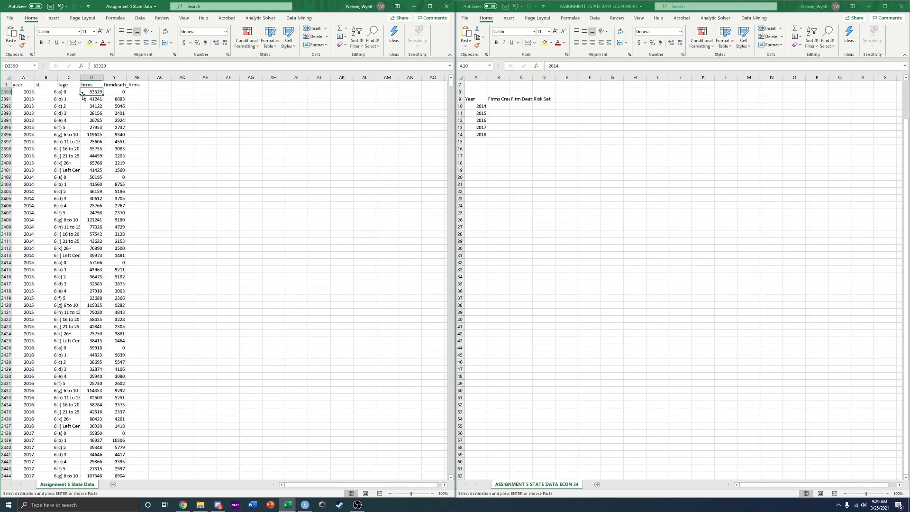
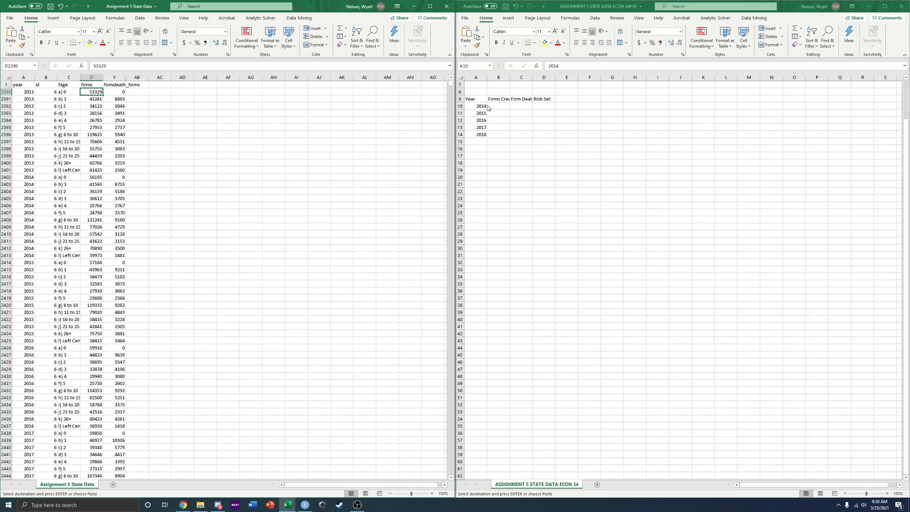
pyautogui.click(544, 105)
pyautogui.write('53329')
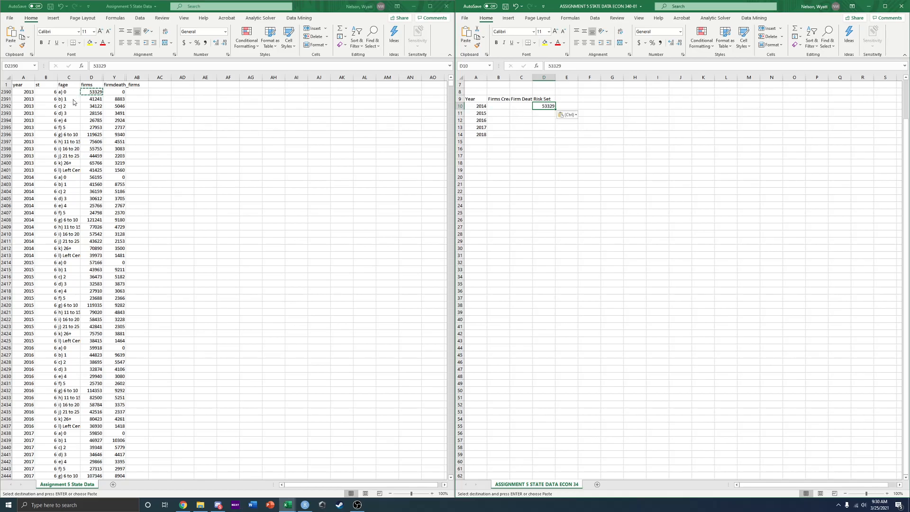
# - Copy the 2014 age 1 firms value, 41560, into Risk Set cell D11 and the 2015 age 2 value, 36473, into D12
pyautogui.click(86, 184)
pyautogui.click(87, 183)
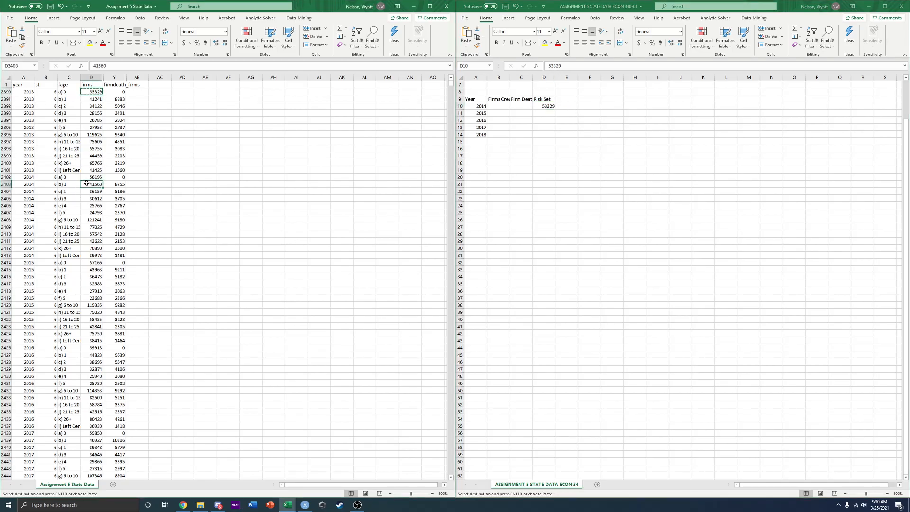
pyautogui.hotkey('ctrl', 'c')
pyautogui.click(548, 115)
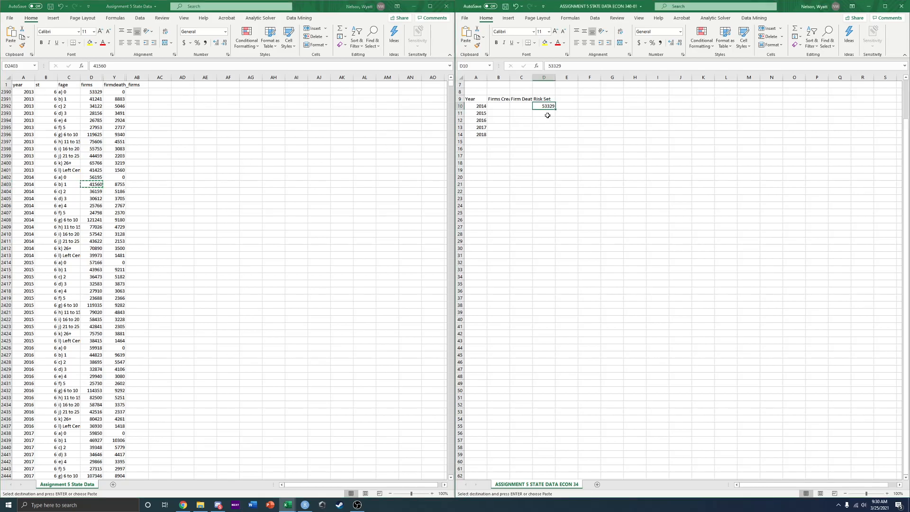
pyautogui.hotkey('ctrl', 'v')
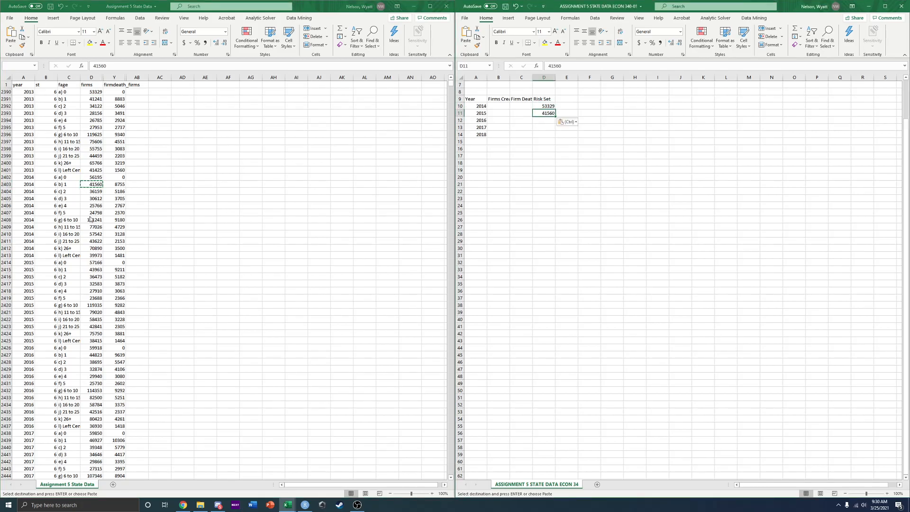
pyautogui.click(86, 276)
pyautogui.hotkey('ctrl', 'c')
pyautogui.click(548, 120)
pyautogui.hotkey('ctrl', 'v')
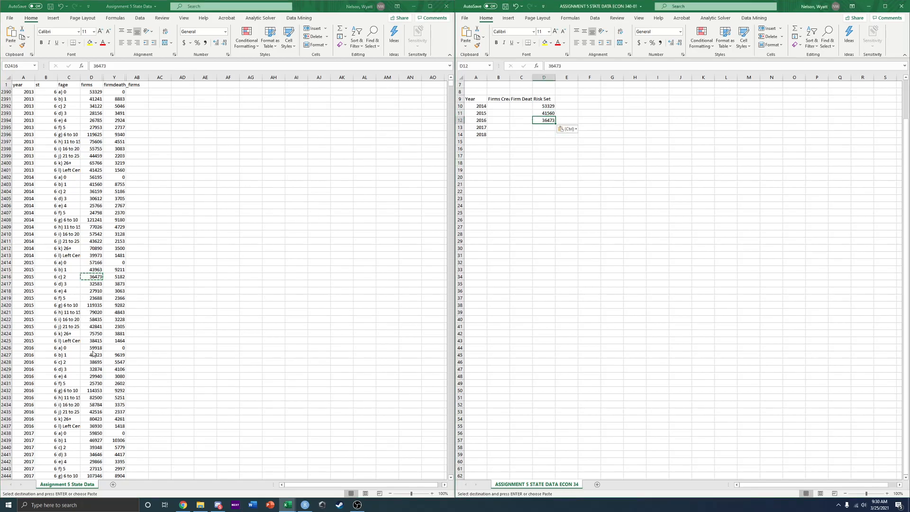
# - Copy the firms value 32874 for 2016, age 3, into the 2017 Risk Set cell, D13
pyautogui.click(89, 369)
pyautogui.click(89, 369)
pyautogui.hotkey('ctrl', 'c')
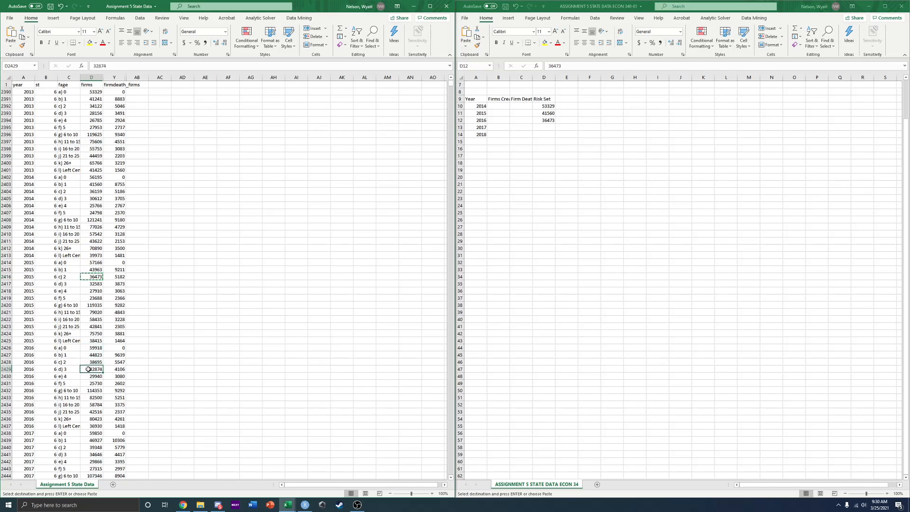
pyautogui.click(544, 127)
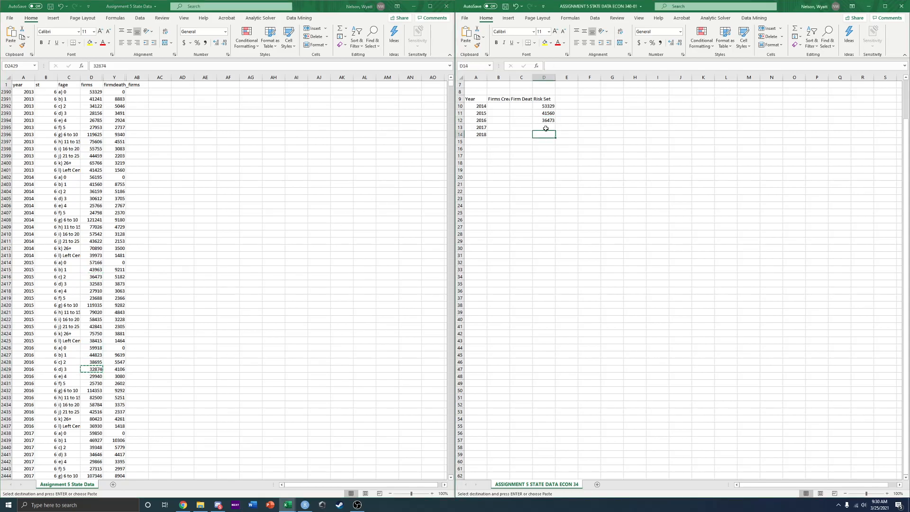
pyautogui.hotkey('ctrl', 'v')
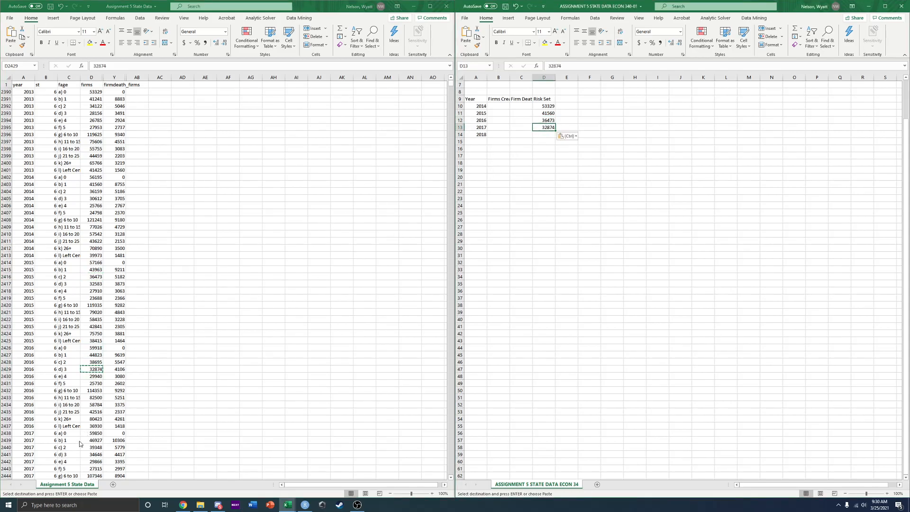
# - Copy the firms value 29866 for 2017, age 4, into the 2018 Risk Set cell, D14
pyautogui.scroll(-3, 95, 447)
pyautogui.scroll(3, 94, 446)
pyautogui.click(96, 425)
pyautogui.scroll(-2, 96, 427)
pyautogui.scroll(-1, 96, 427)
pyautogui.click(95, 411)
pyautogui.hotkey('ctrl', 'c')
pyautogui.click(544, 134)
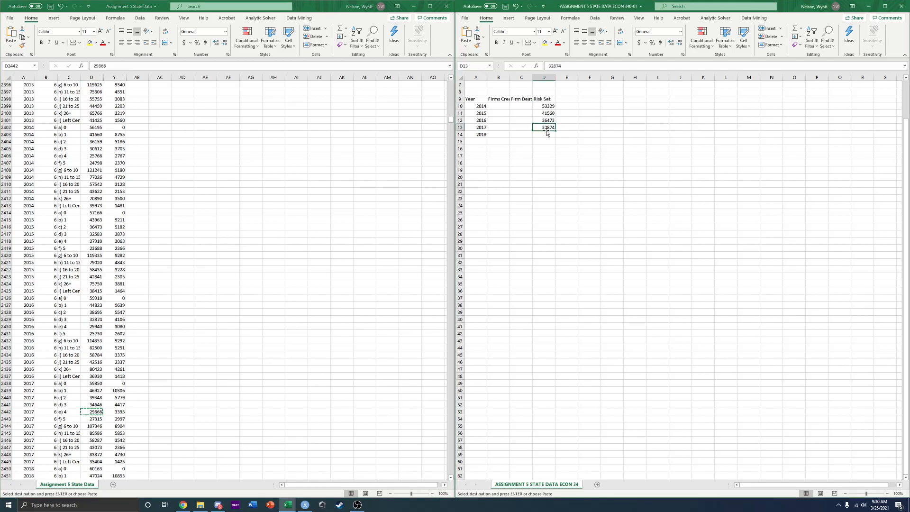
pyautogui.hotkey('ctrl', 'v')
# - Move the firms value 27430 for 2018, age 5, from the full state data into D15, below the Risk Set column
pyautogui.scroll(-3, 118, 376)
pyautogui.scroll(4, 114, 378)
pyautogui.scroll(-1, 110, 381)
pyautogui.scroll(-2, 111, 378)
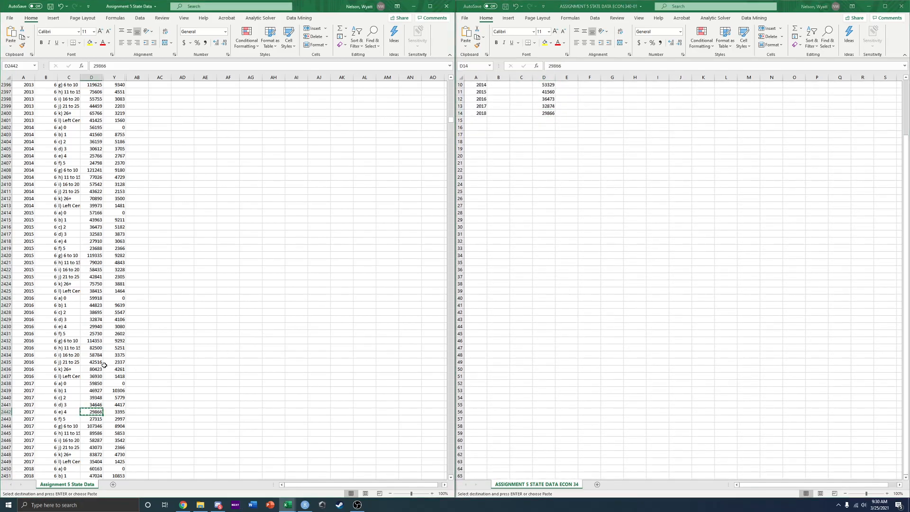
pyautogui.scroll(-3, 92, 382)
pyautogui.click(95, 440)
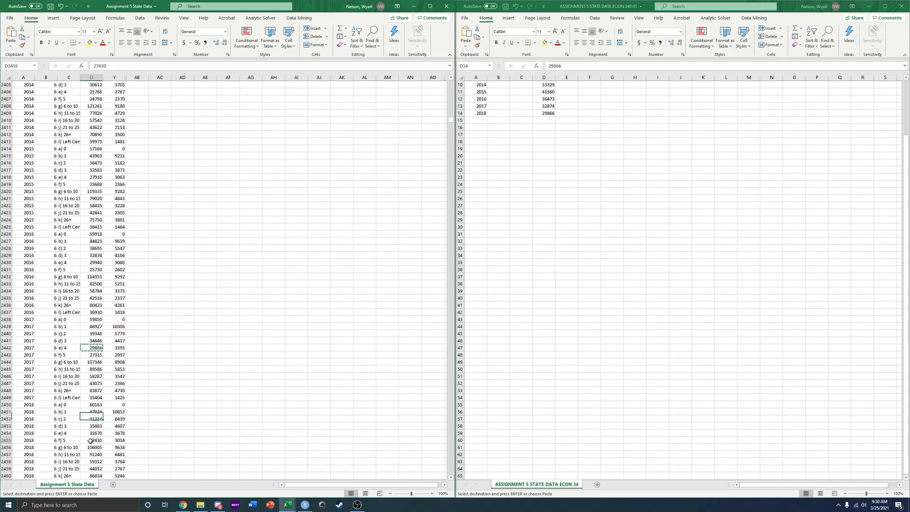
pyautogui.hotkey('ctrl', 'c')
pyautogui.click(553, 121)
pyautogui.click(553, 121)
pyautogui.hotkey('ctrl', 'v')
# - Fill the Risk Set values in D11:D15 across into E11:E15
pyautogui.scroll(3, 556, 152)
pyautogui.moveTo(541, 150); pyautogui.dragTo(535, 187)
pyautogui.click(596, 180)
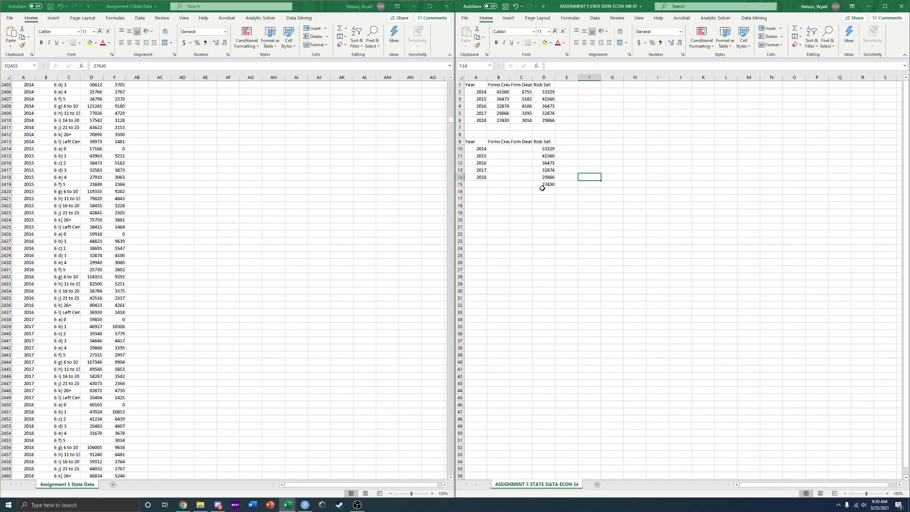
pyautogui.click(538, 187)
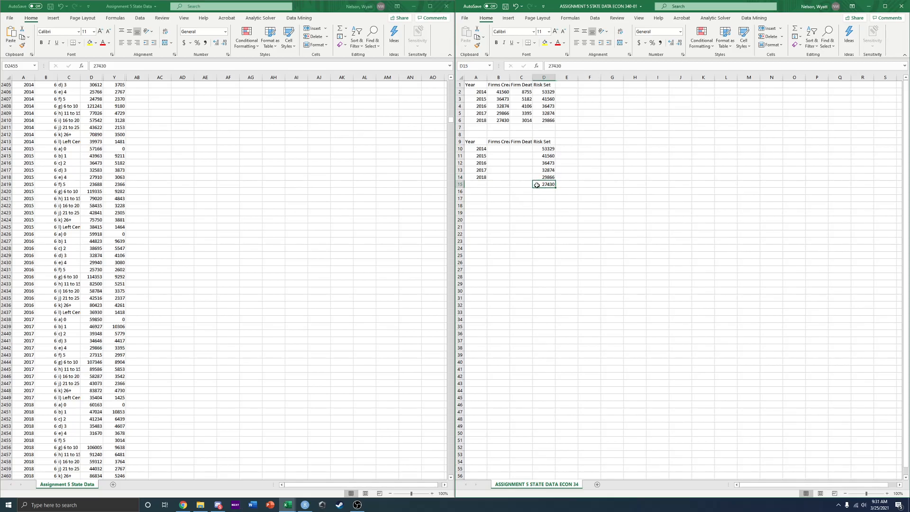
pyautogui.moveTo(540, 158); pyautogui.dragTo(552, 189)
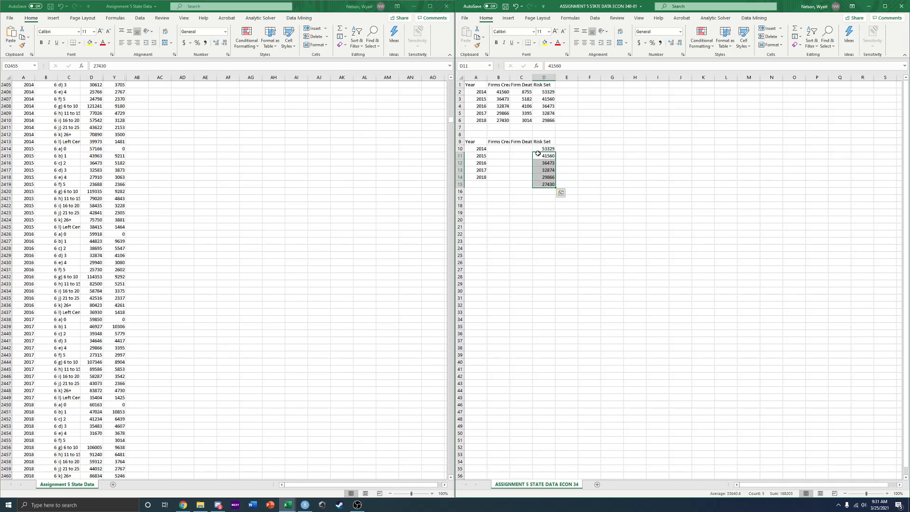
pyautogui.moveTo(555, 188); pyautogui.dragTo(575, 186)
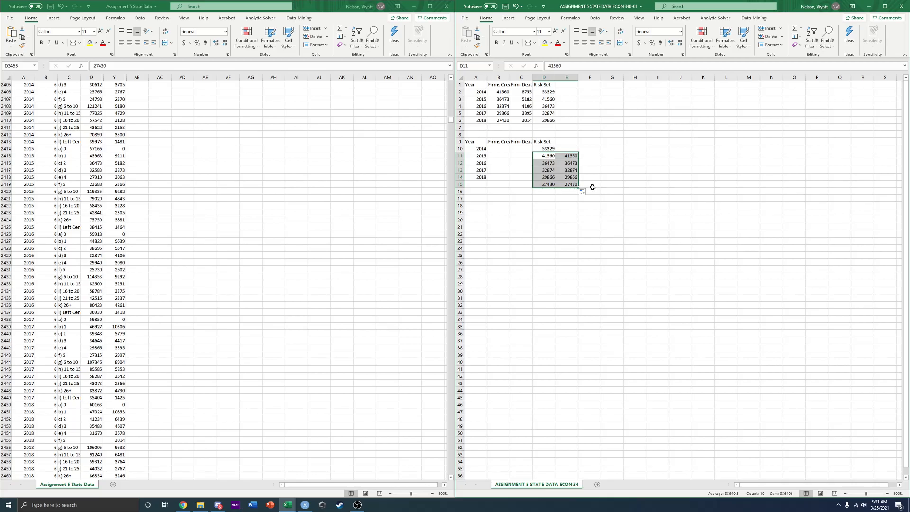
# - Move the duplicated values from E11:E15 into the firms-created column, B10:B14
pyautogui.click(563, 169)
pyautogui.moveTo(560, 158); pyautogui.dragTo(562, 184)
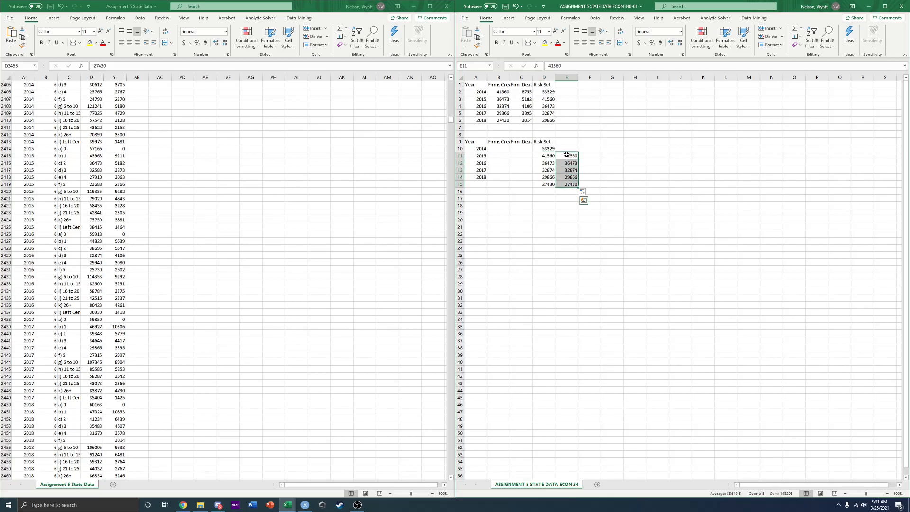
pyautogui.moveTo(567, 190); pyautogui.dragTo(501, 177)
# - Clear the extra value in D15 below the Risk Set column
pyautogui.click(548, 184)
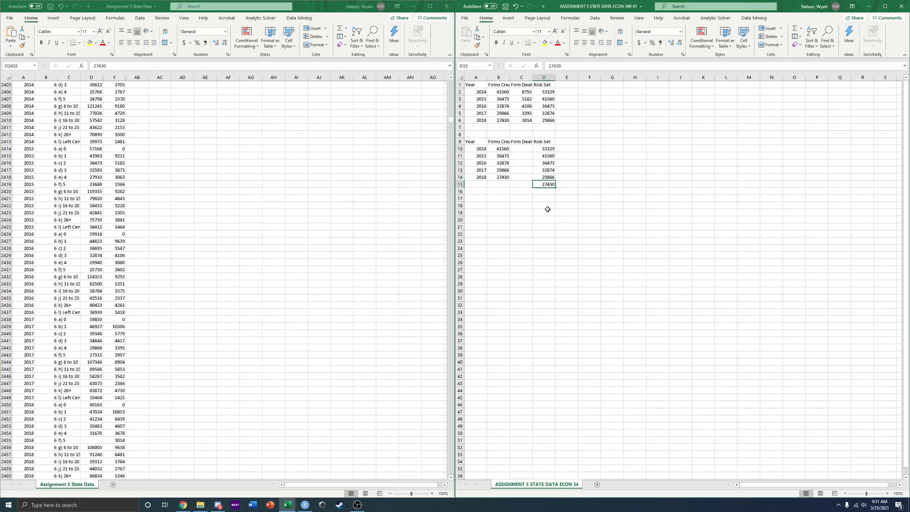
pyautogui.press('BackSpace')
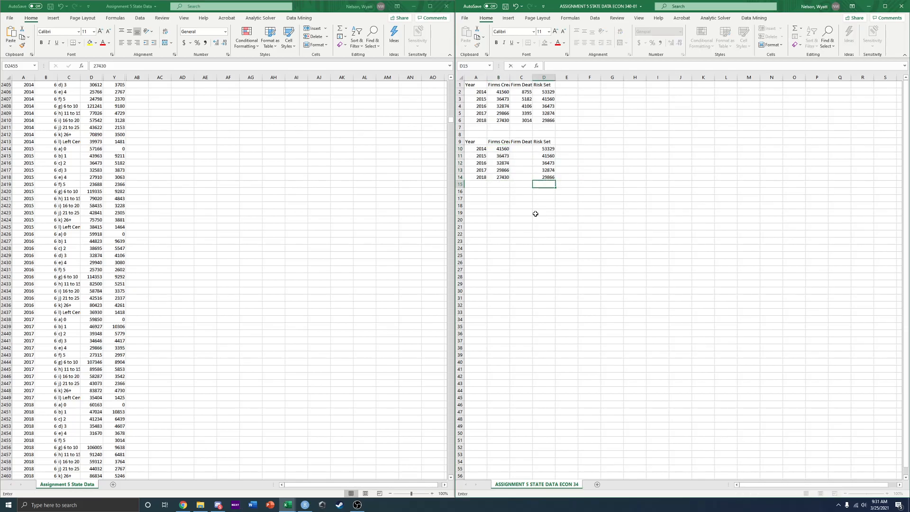
pyautogui.click(528, 179)
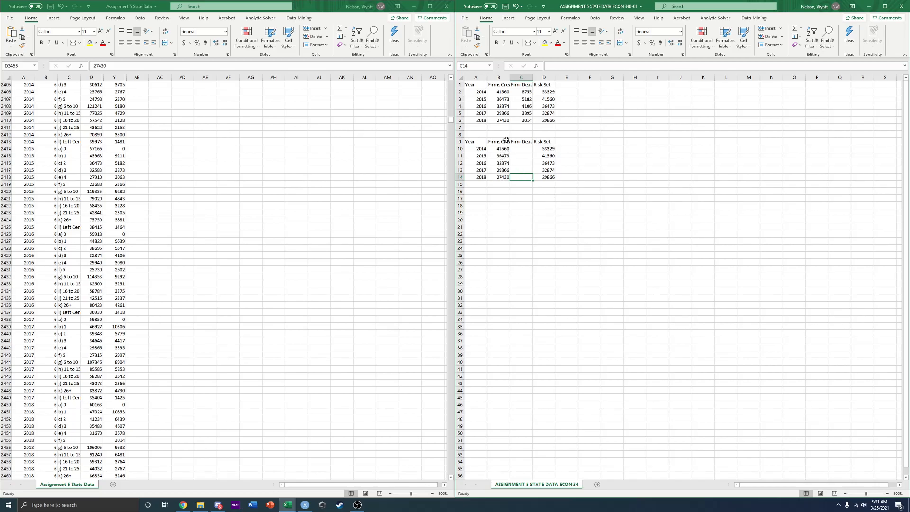
# - Copy the firm death value 8755 for 2014, age 1, into the 2014 firm deaths cell, C10
pyautogui.scroll(-2, 543, 146)
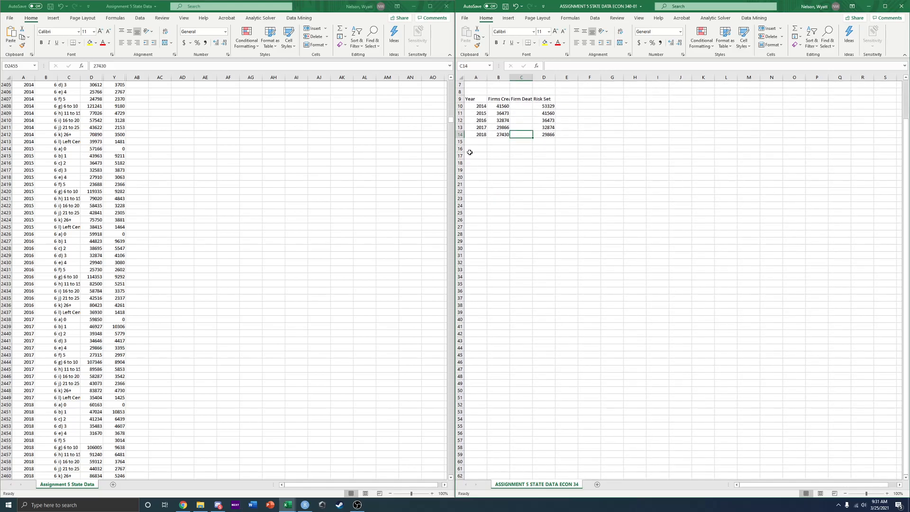
pyautogui.scroll(5, 195, 180)
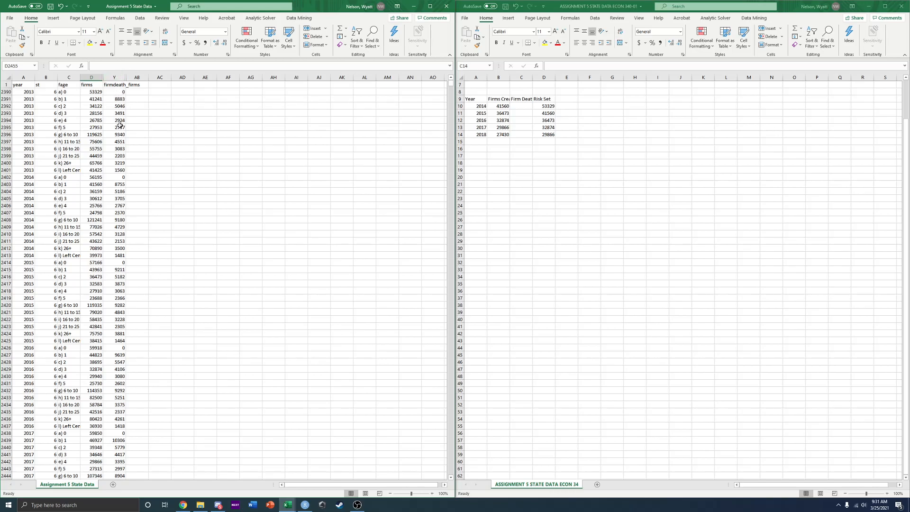
pyautogui.click(108, 187)
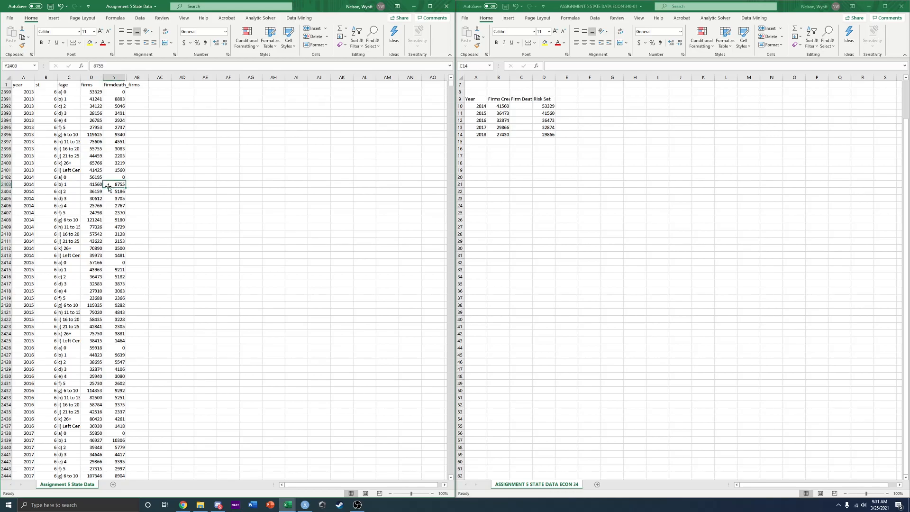
pyautogui.hotkey('ctrl', 'c')
pyautogui.click(524, 110)
pyautogui.click(526, 106)
pyautogui.hotkey('ctrl', 'v')
# - Copy the firm death value 5182 for 2015, age 2, into the 2015 firm deaths cell, C11
pyautogui.click(101, 235)
pyautogui.click(114, 277)
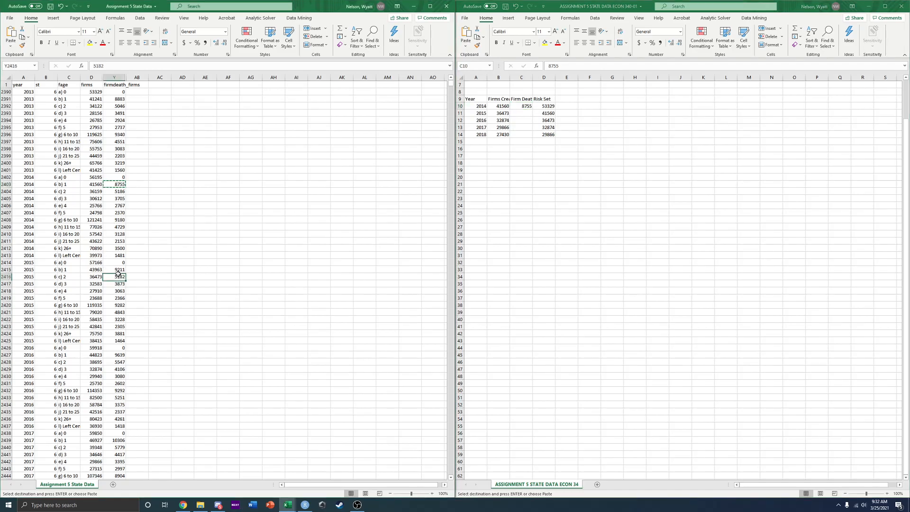
pyautogui.hotkey('ctrl', 'c')
pyautogui.click(522, 113)
pyautogui.hotkey('ctrl', 'v')
# - Copy the firm death value 4106 for 2016, age 3, into the 2016 firm deaths cell, C12
pyautogui.click(114, 357)
pyautogui.click(115, 374)
pyautogui.click(116, 370)
pyautogui.hotkey('ctrl', 'c')
pyautogui.click(522, 120)
pyautogui.click(521, 120)
pyautogui.hotkey('ctrl', 'v')
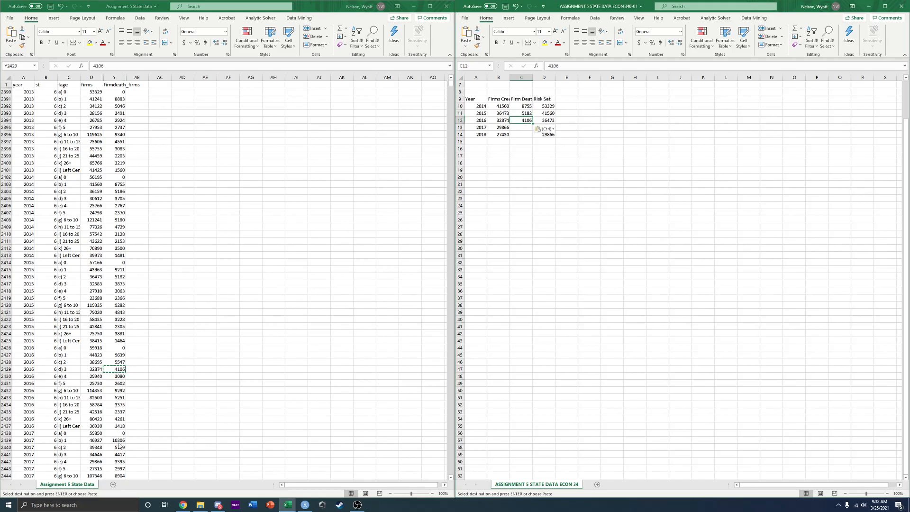
# - Move the firm death value 3395 for 2017, age 4, into the 2017 firm deaths cell, C13
pyautogui.click(115, 462)
pyautogui.click(115, 462)
pyautogui.hotkey('ctrl', 'c')
pyautogui.click(518, 134)
pyautogui.click(517, 134)
pyautogui.hotkey('ctrl', 'v')
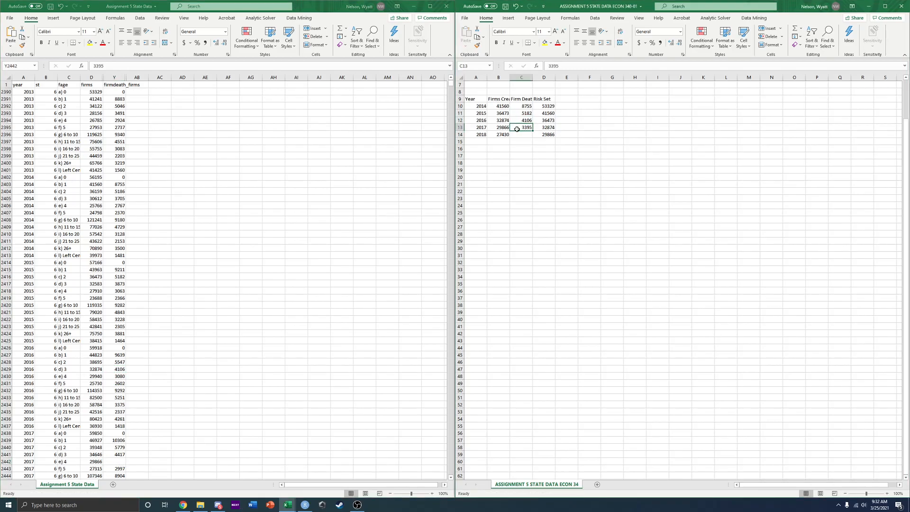
# - Copy the firm death value 3014 for 2018, age 5, into the 2018 firm deaths cell, C14
pyautogui.scroll(-5, 213, 294)
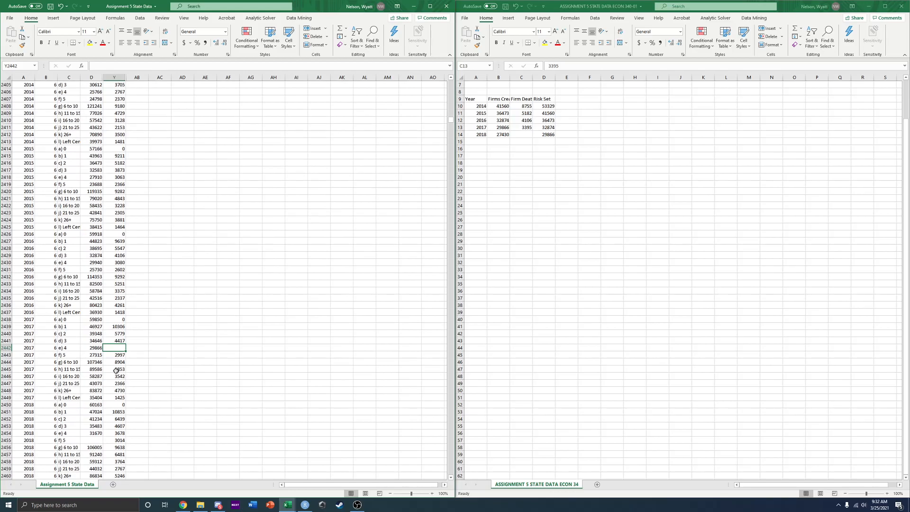
pyautogui.click(107, 440)
pyautogui.hotkey('ctrl', 'x')
pyautogui.click(529, 134)
pyautogui.hotkey('ctrl', 'v')
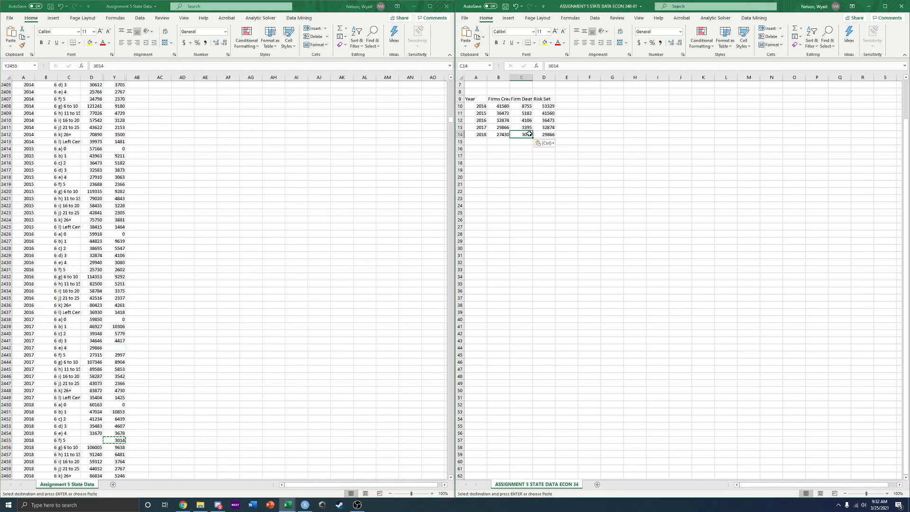
pyautogui.click(523, 163)
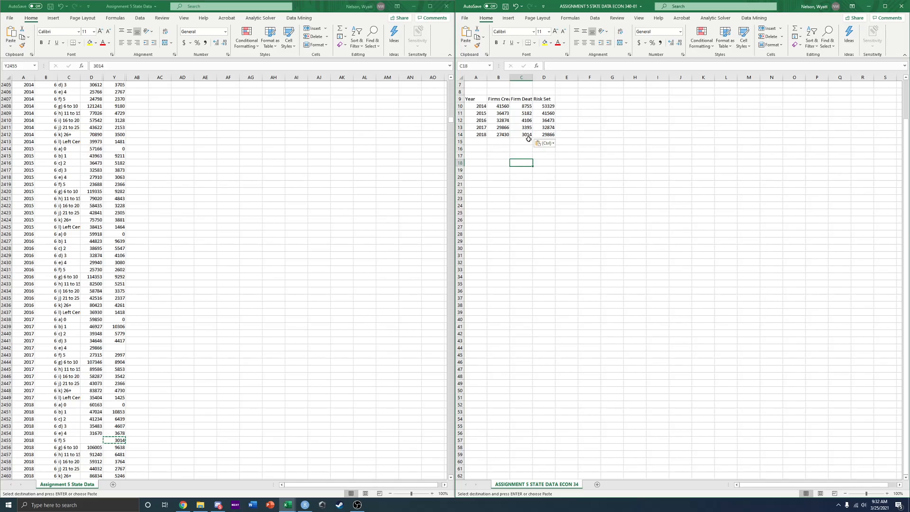
pyautogui.click(615, 185)
pyautogui.click(91, 441)
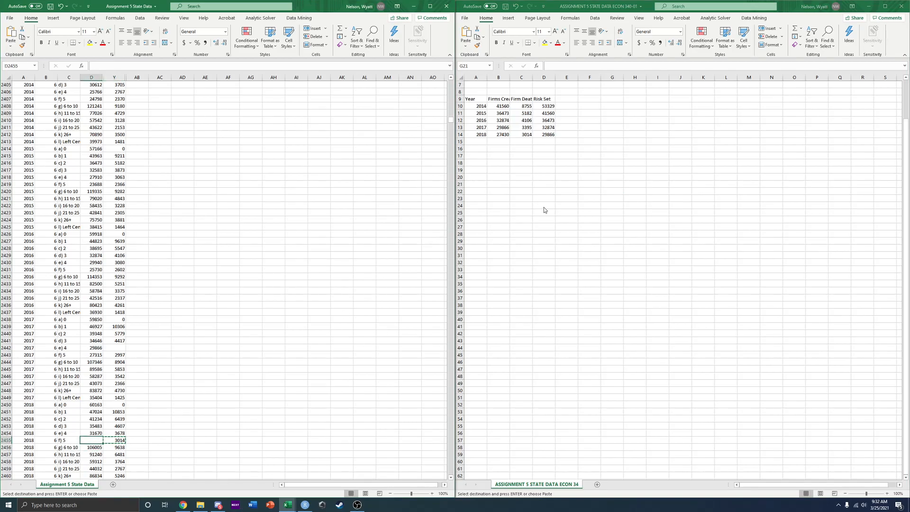
pyautogui.scroll(2, 544, 207)
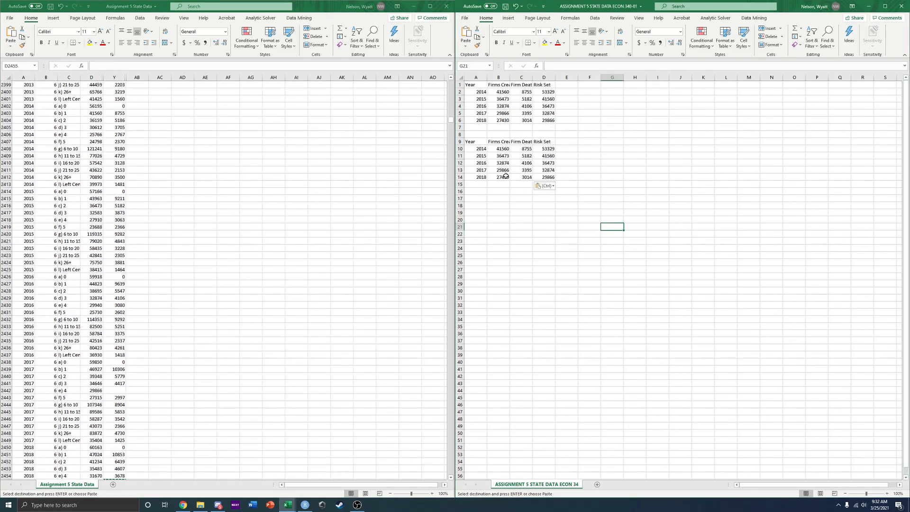
# - Delete the duplicate practice table in A9:D14 of the condensed state workbook and save the workbook
pyautogui.moveTo(476, 142); pyautogui.dragTo(549, 178)
pyautogui.click(764, 37)
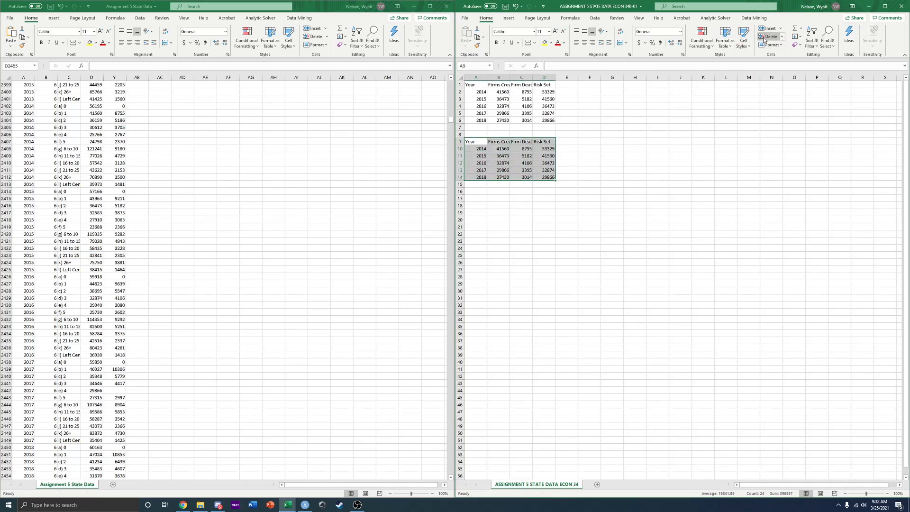
pyautogui.click(505, 6)
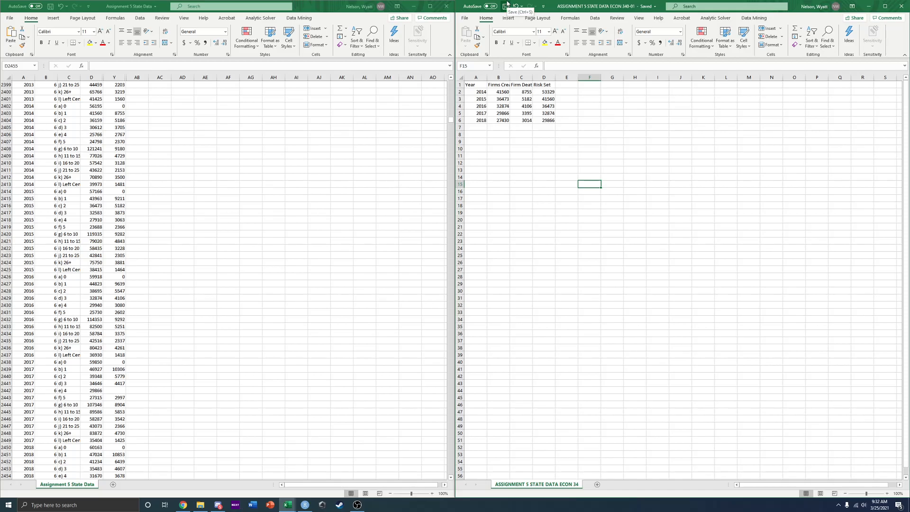
pyautogui.click(465, 18)
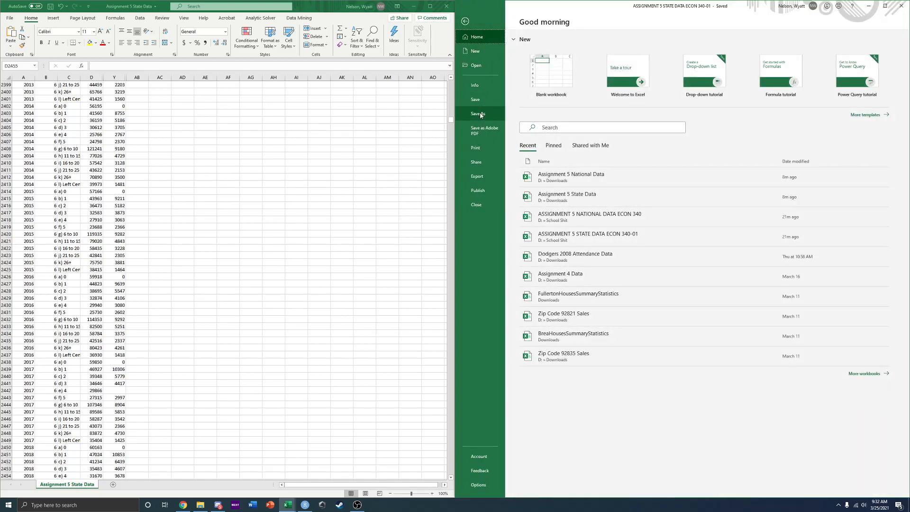
pyautogui.click(465, 22)
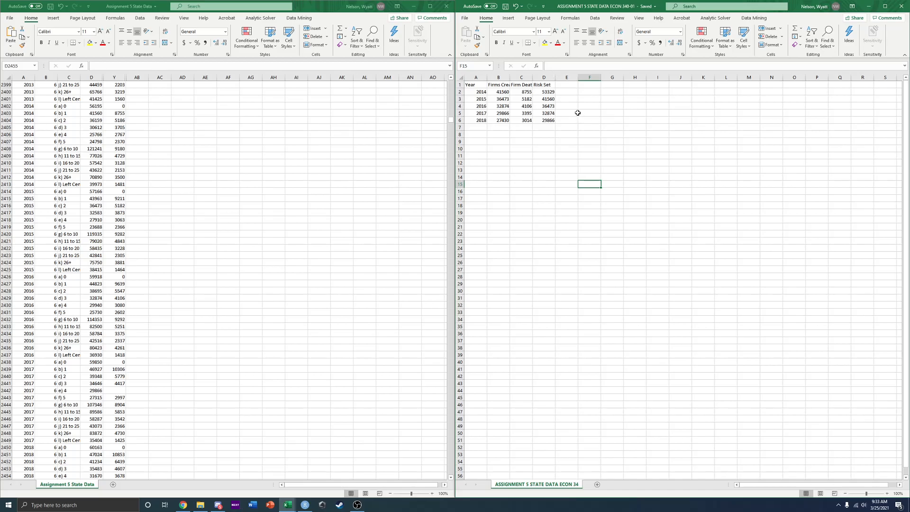
pyautogui.moveTo(566, 120); pyautogui.dragTo(560, 88)
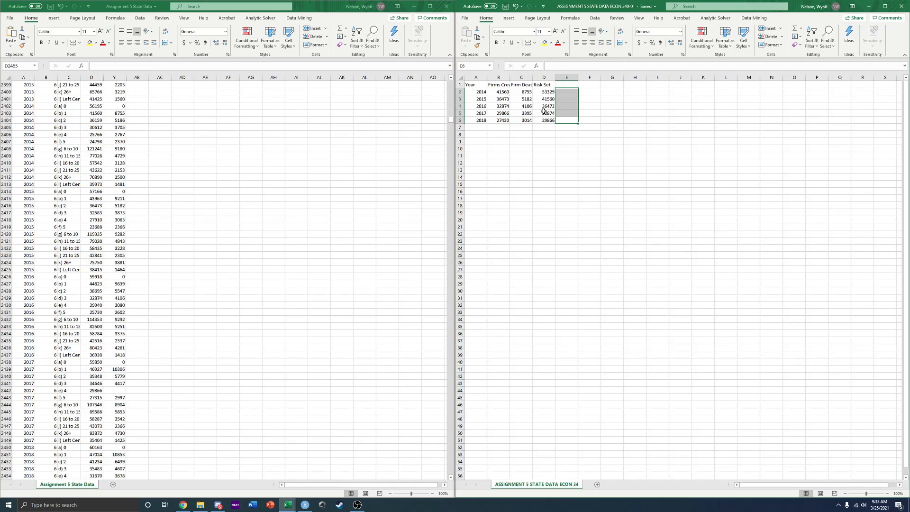
pyautogui.click(548, 133)
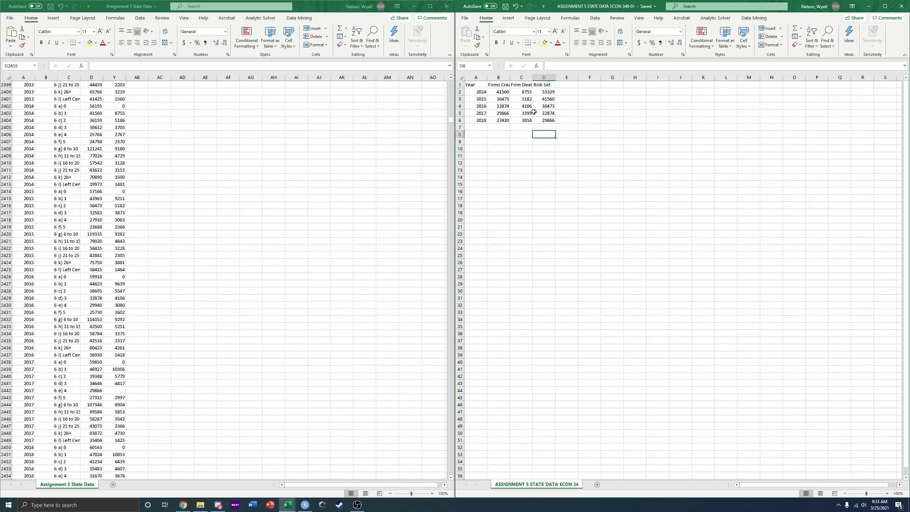
# - Save and close the condensed state workbook, and close the full Assignment 5 State Data workbook
pyautogui.click(506, 7)
pyautogui.click(904, 8)
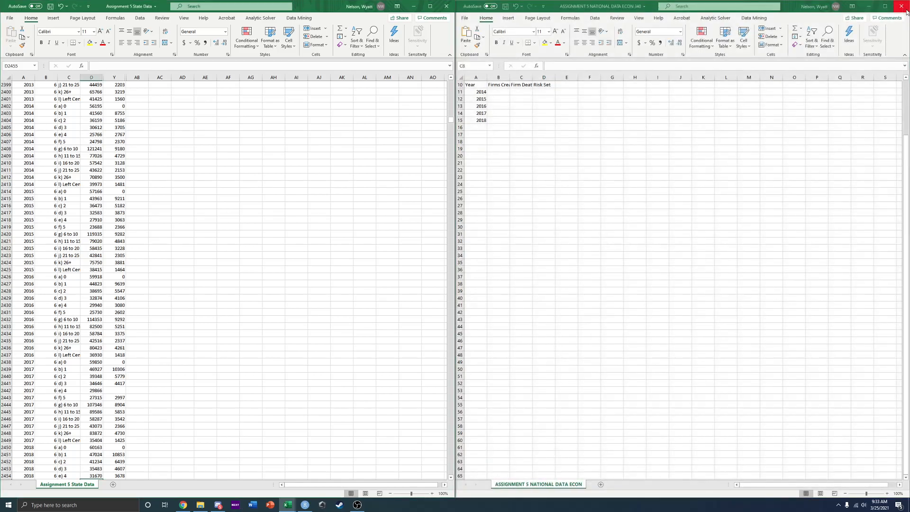
pyautogui.click(446, 6)
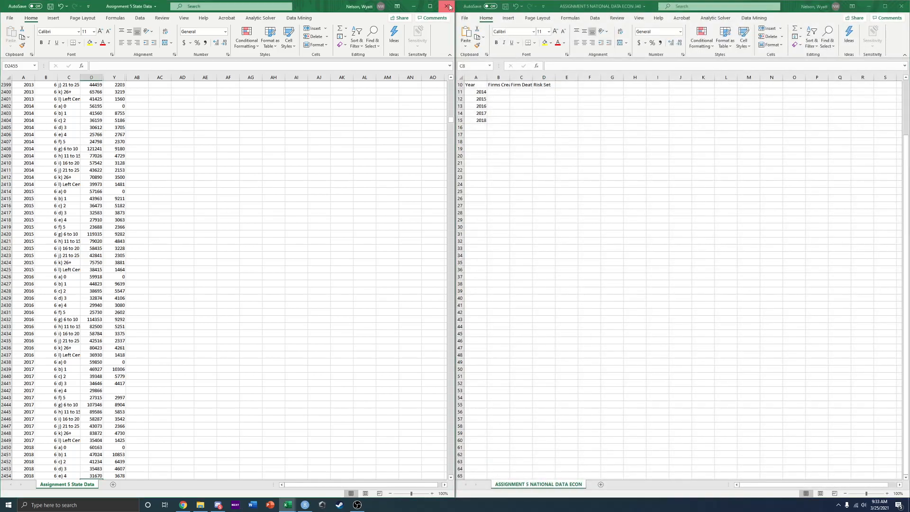
pyautogui.click(449, 262)
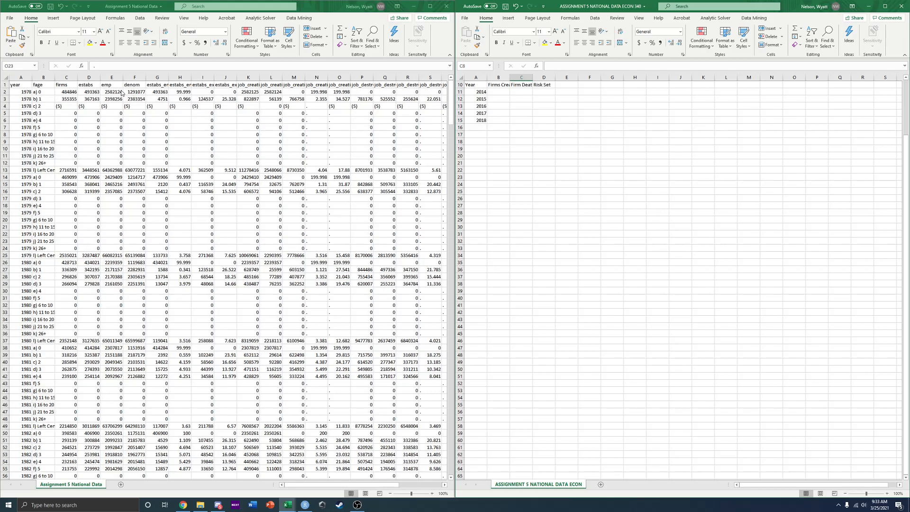
# - Hide columns D through W in the full national data, leaving year, fage, firms and the firm death columns
pyautogui.moveTo(93, 77); pyautogui.dragTo(365, 78)
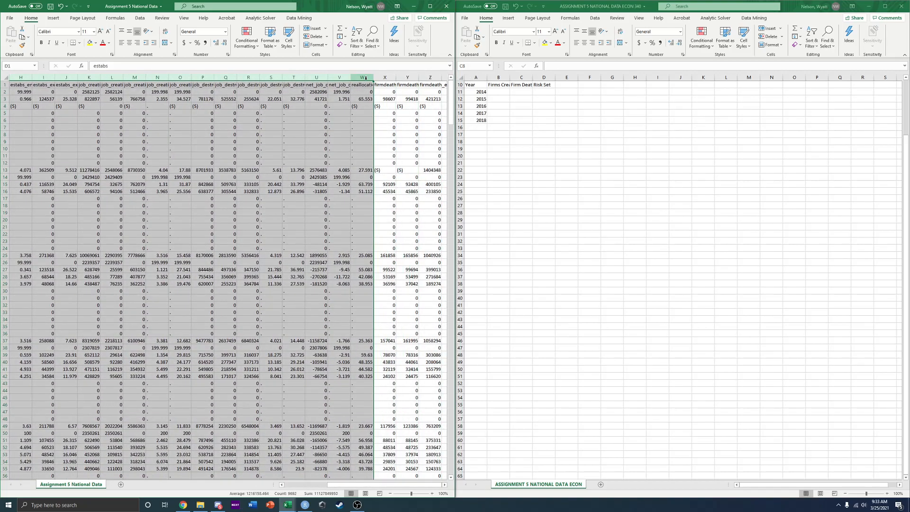
pyautogui.rightClick(269, 137)
pyautogui.click(292, 245)
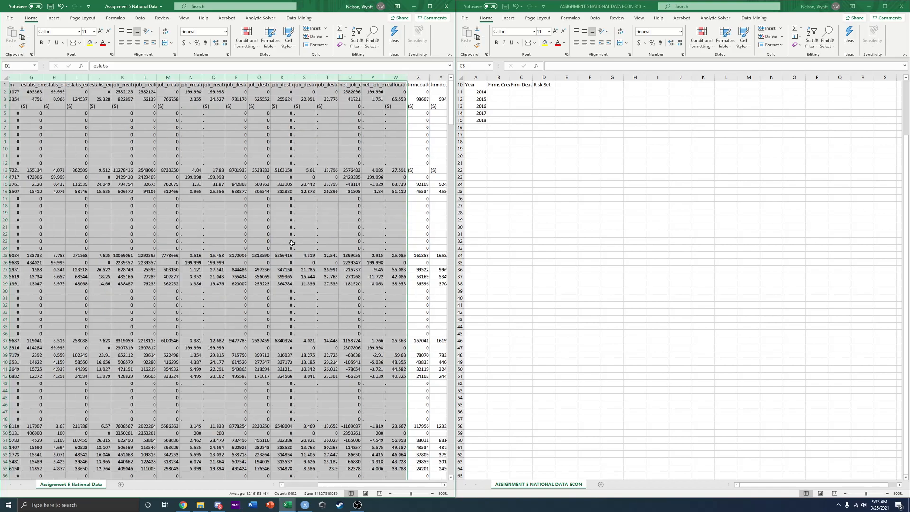
pyautogui.click(94, 87)
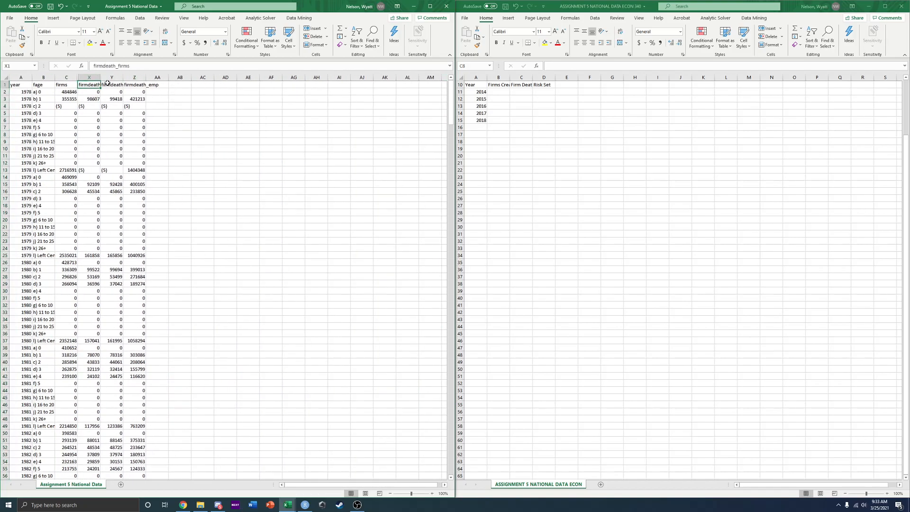
# - Hide the firmdeath_estabs and firmdeath_emp columns, Y and Z, in the full national data
pyautogui.moveTo(111, 77); pyautogui.dragTo(134, 77)
pyautogui.rightClick(134, 97)
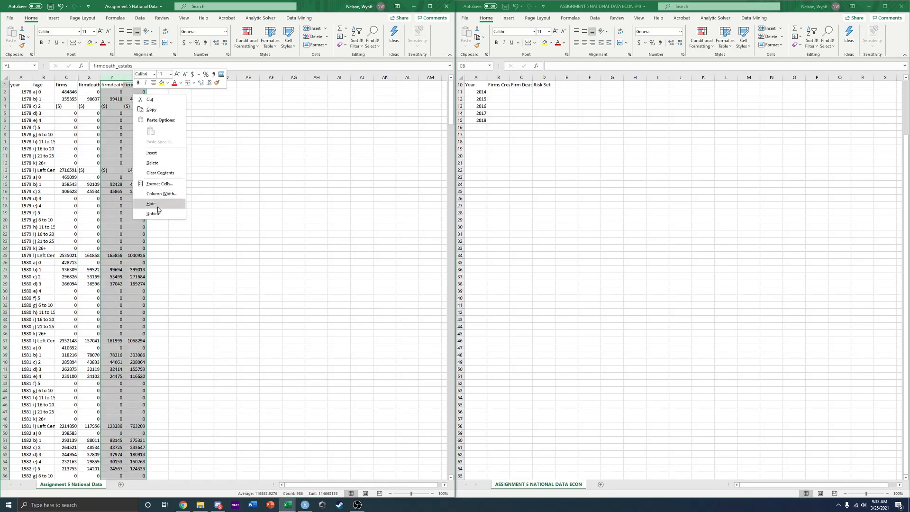
pyautogui.click(150, 203)
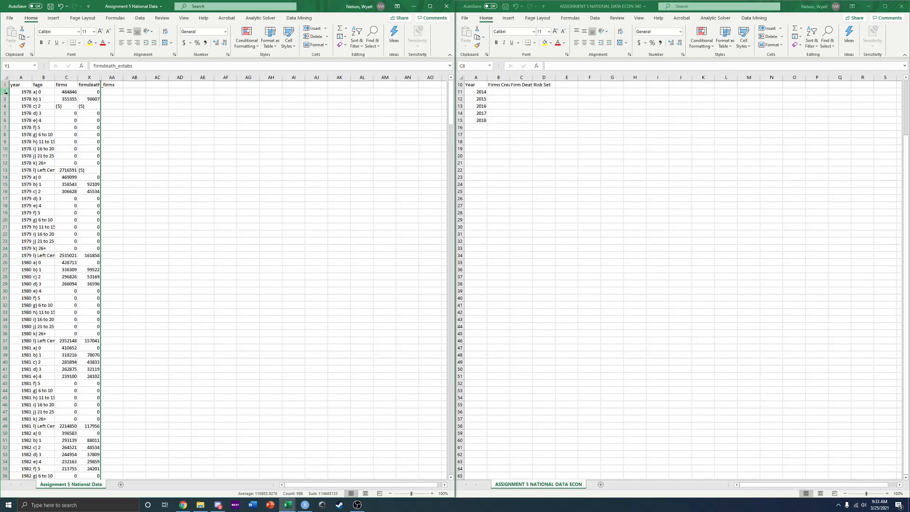
# - Hide the national data rows for 1978 through 2012, rows 2 to 421
pyautogui.moveTo(5, 93); pyautogui.dragTo(2, 425)
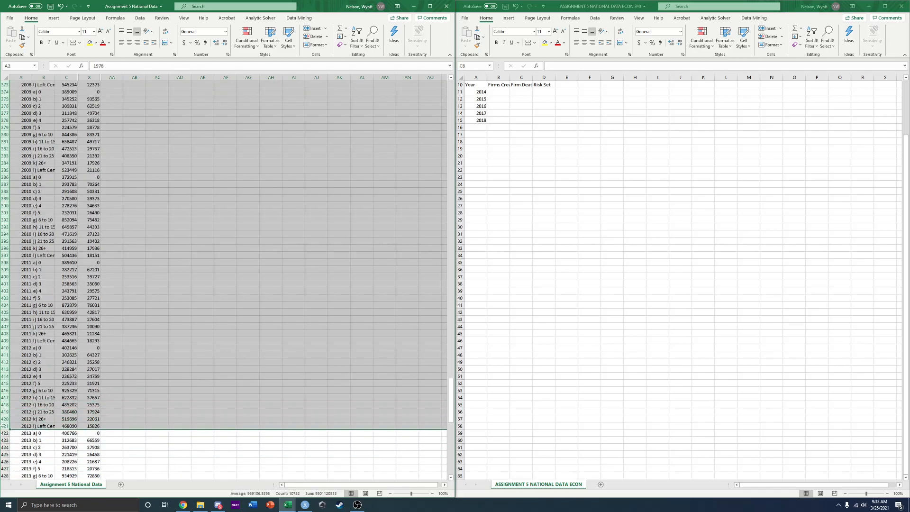
pyautogui.rightClick(235, 275)
pyautogui.click(256, 387)
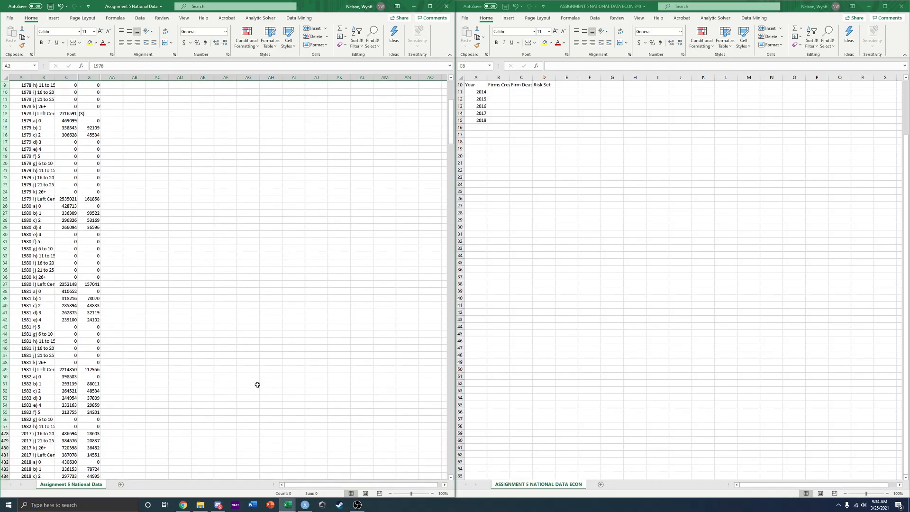
pyautogui.scroll(-10, 156, 252)
pyautogui.scroll(10, 158, 254)
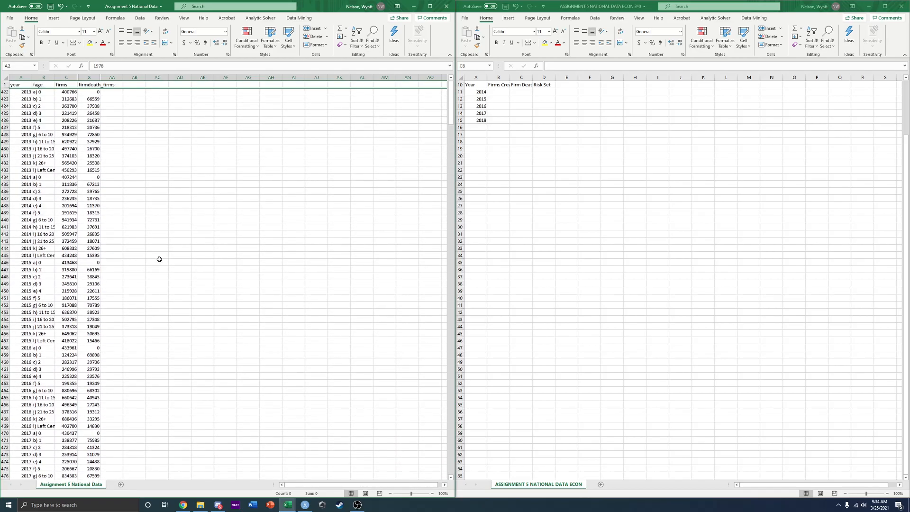
# - Copy the national firms value 400766 for 2013, age 0, into the 2014 risk set cell, D11
pyautogui.click(503, 90)
pyautogui.click(540, 90)
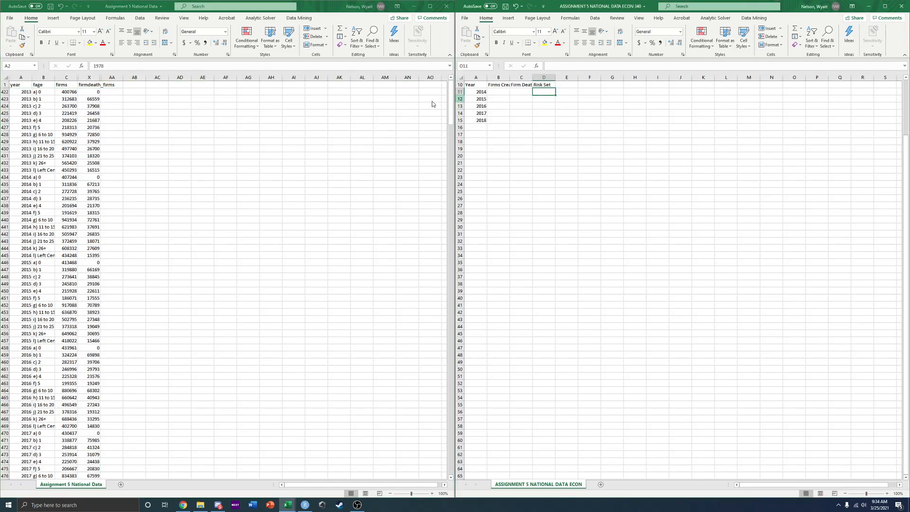
pyautogui.click(69, 91)
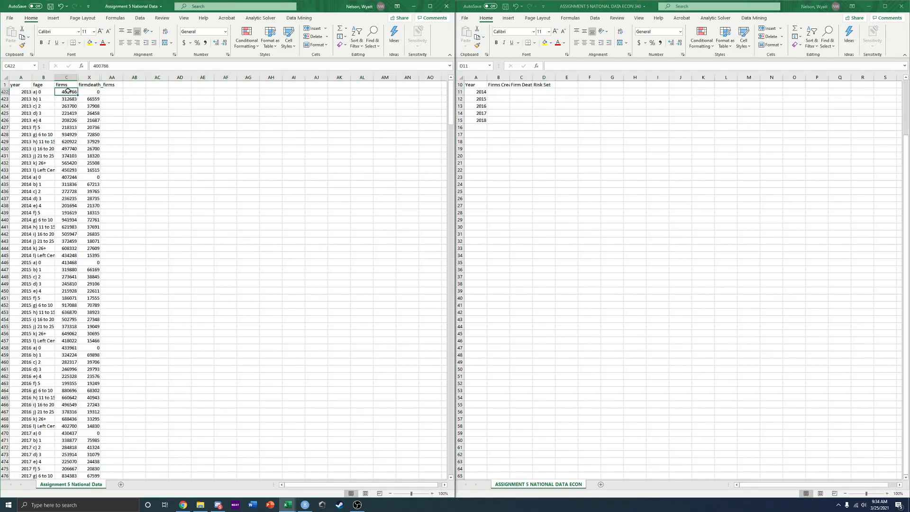
pyautogui.hotkey('ctrl', 'c')
pyautogui.click(544, 92)
pyautogui.hotkey('ctrl', 'v')
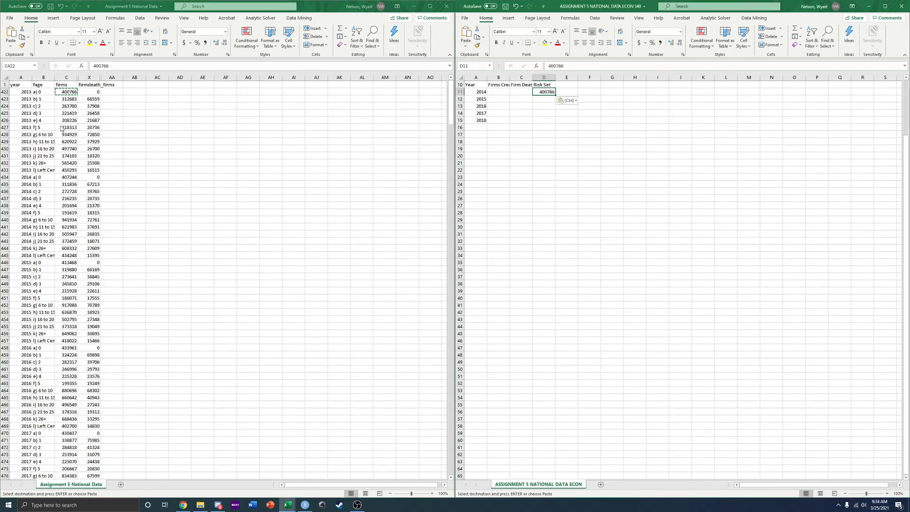
# - Copy the national firms value 311836 for 2014, age 1, into the 2015 risk set cell, D12
pyautogui.click(63, 179)
pyautogui.click(67, 183)
pyautogui.hotkey('ctrl', 'c')
pyautogui.click(545, 98)
pyautogui.hotkey('ctrl', 'v')
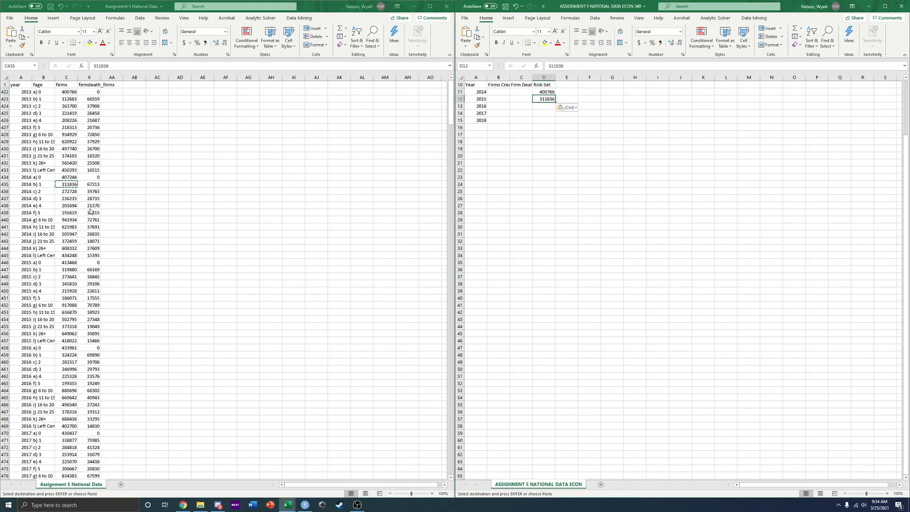
# - Copy the national firms value 273641 for 2015, age 2, into the 2016 risk set cell, D13
pyautogui.click(72, 279)
pyautogui.hotkey('ctrl', 'c')
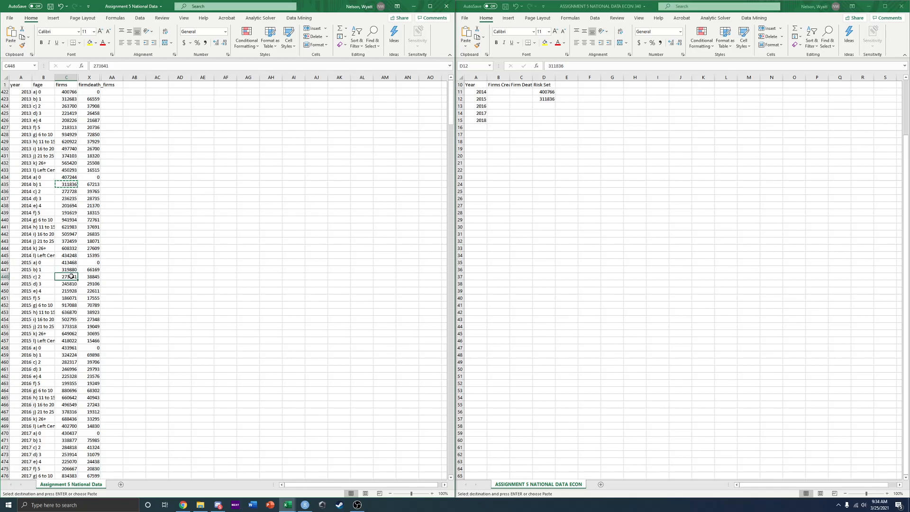
pyautogui.click(544, 105)
pyautogui.hotkey('ctrl', 'v')
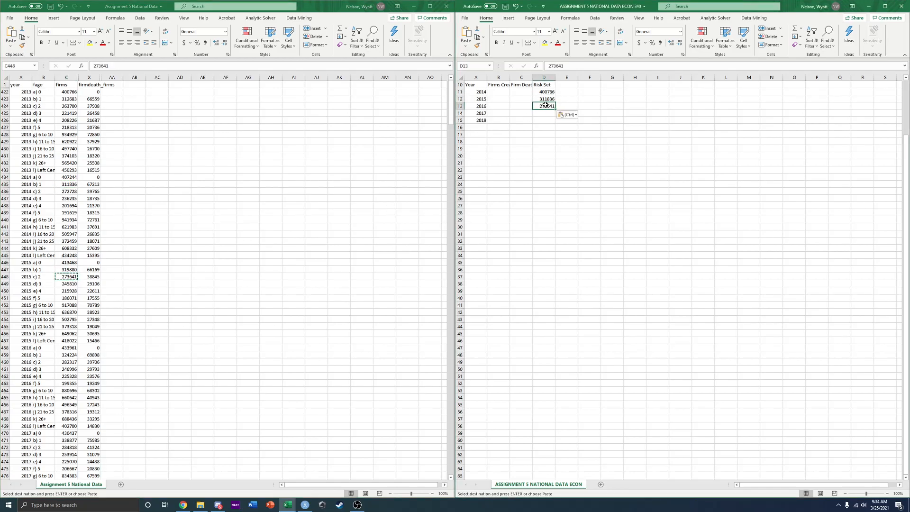
# - Copy the national firms value 246996 for 2016, age 3, into the 2017 risk set cell, D14
pyautogui.click(62, 369)
pyautogui.hotkey('ctrl', 'c')
pyautogui.click(543, 113)
pyautogui.hotkey('ctrl', 'v')
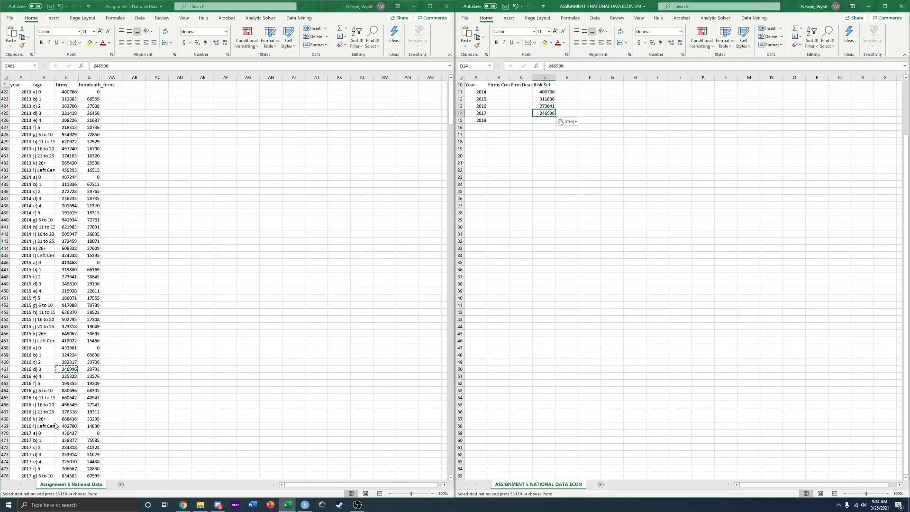
# - Copy the national firms value 225070 for 2017, age 4, into the 2018 risk set cell, D15
pyautogui.scroll(-3, 62, 407)
pyautogui.scroll(3, 62, 406)
pyautogui.scroll(-1, 70, 434)
pyautogui.click(70, 413)
pyautogui.hotkey('ctrl', 'c')
pyautogui.click(564, 159)
pyautogui.click(548, 120)
pyautogui.hotkey('ctrl', 'v')
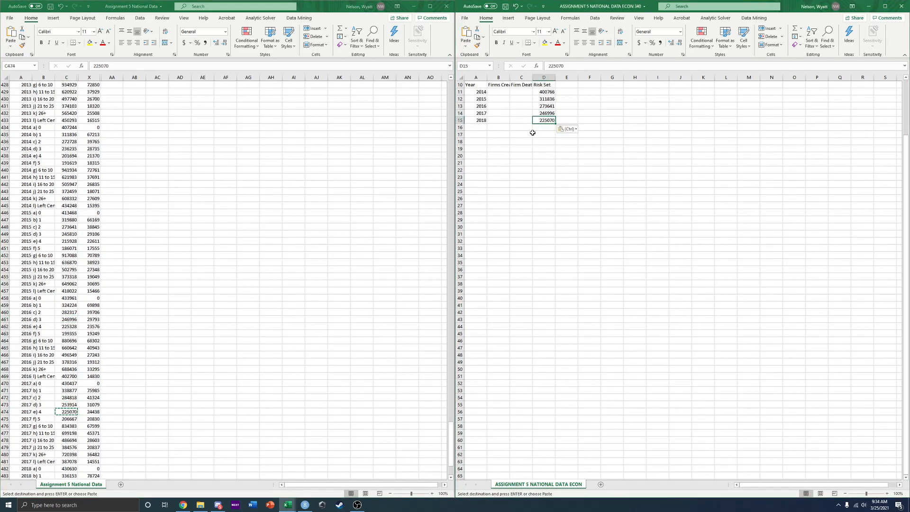
# - Copy the national firms value 206689 for 2018, age 5, into D16, directly below the risk set column
pyautogui.scroll(-3, 71, 381)
pyautogui.scroll(4, 70, 381)
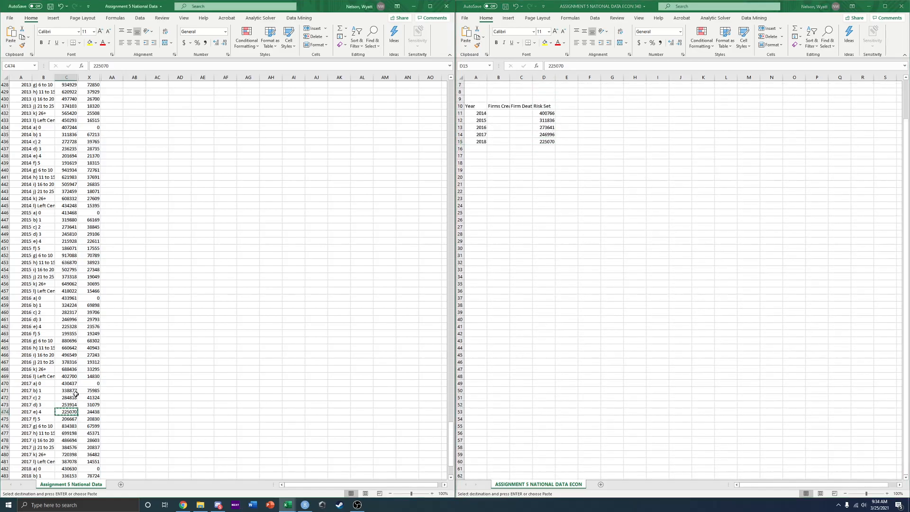
pyautogui.scroll(-4, 66, 403)
pyautogui.click(67, 419)
pyautogui.hotkey('ctrl', 'c')
pyautogui.click(545, 144)
pyautogui.click(545, 148)
pyautogui.hotkey('ctrl', 'v')
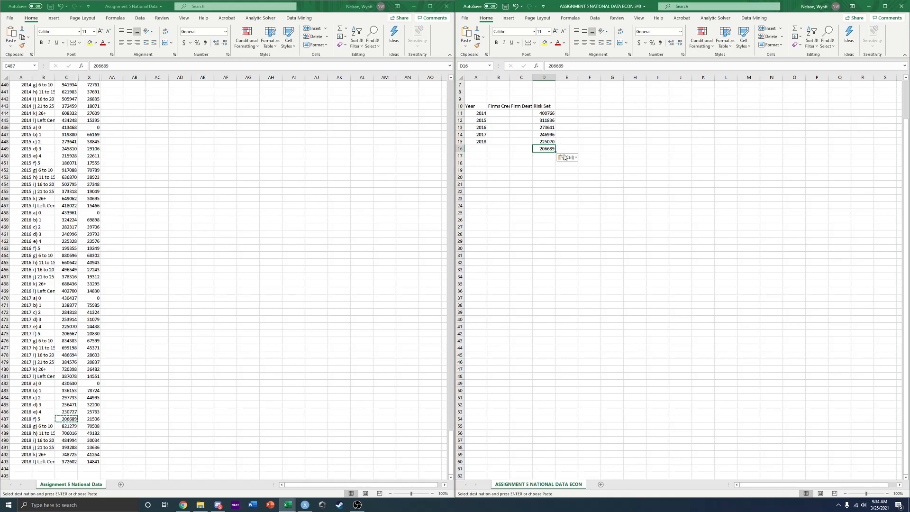
# - Copy the firm counts in D12:D16 into the firms created cells for 2014 through 2018, B11:B15
pyautogui.moveTo(552, 121); pyautogui.dragTo(545, 152)
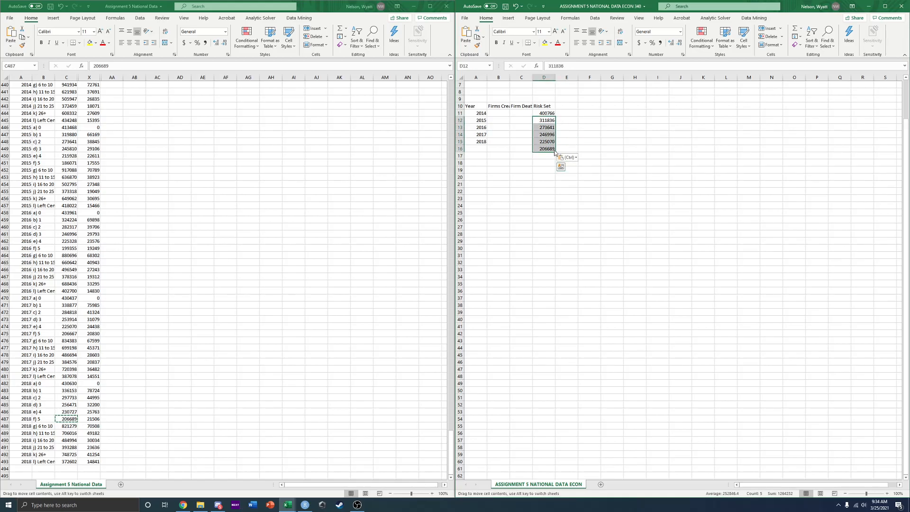
pyautogui.moveTo(556, 153); pyautogui.dragTo(488, 114)
pyautogui.doubleClick(567, 122)
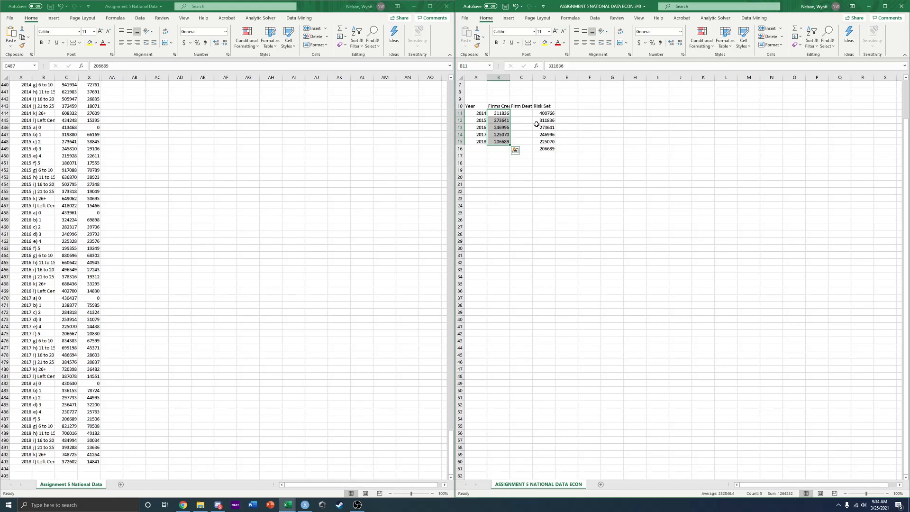
# - Clear the extra value 206689 from D16 below the risk set column
pyautogui.click(552, 149)
pyautogui.write('\\')
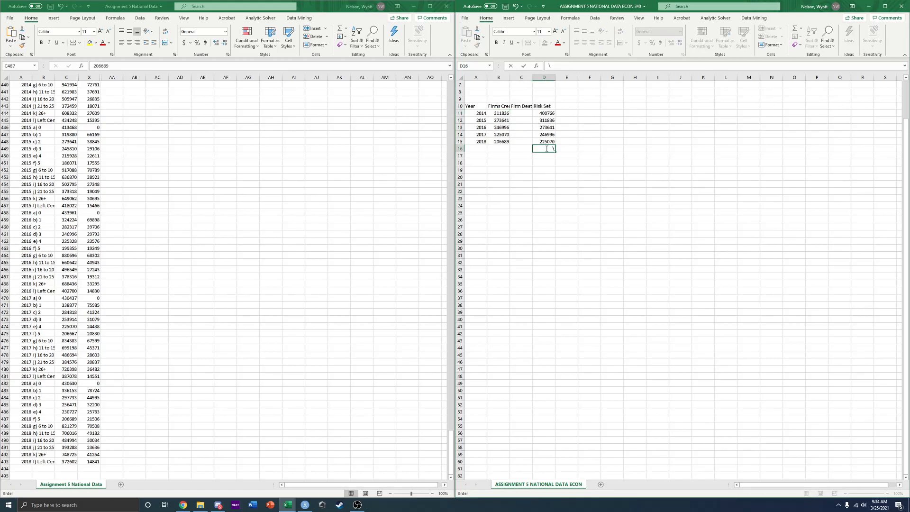
pyautogui.click(522, 142)
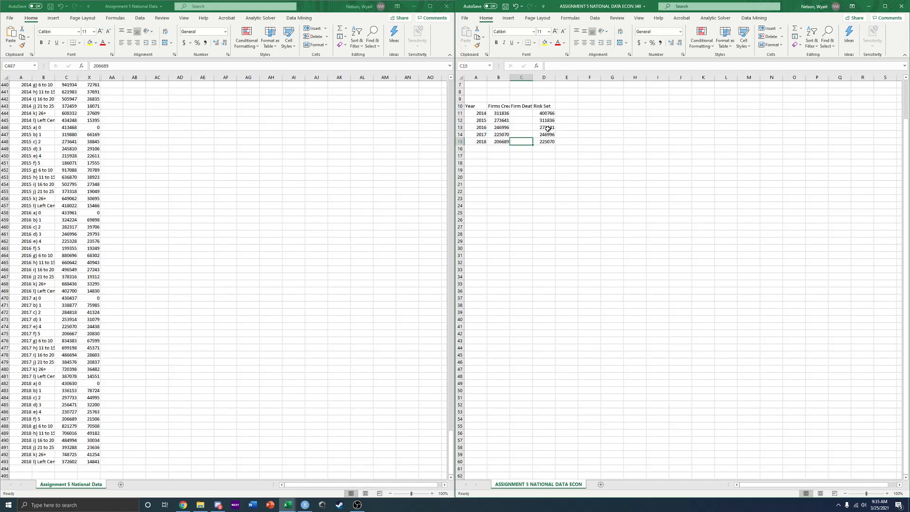
# - Copy the national firm deaths value 67213 for 2014, age 1, into the 2014 firm deaths cell, C11
pyautogui.click(524, 113)
pyautogui.scroll(5, 203, 143)
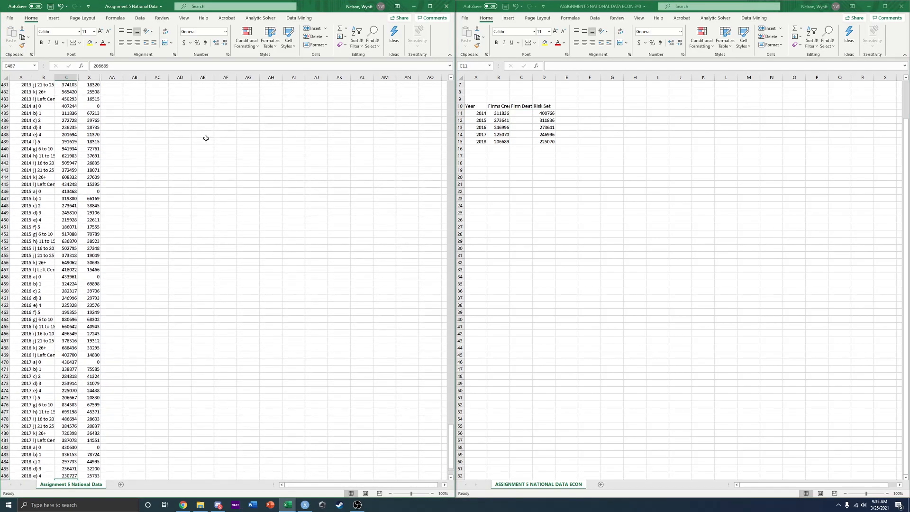
pyautogui.scroll(-1, 204, 145)
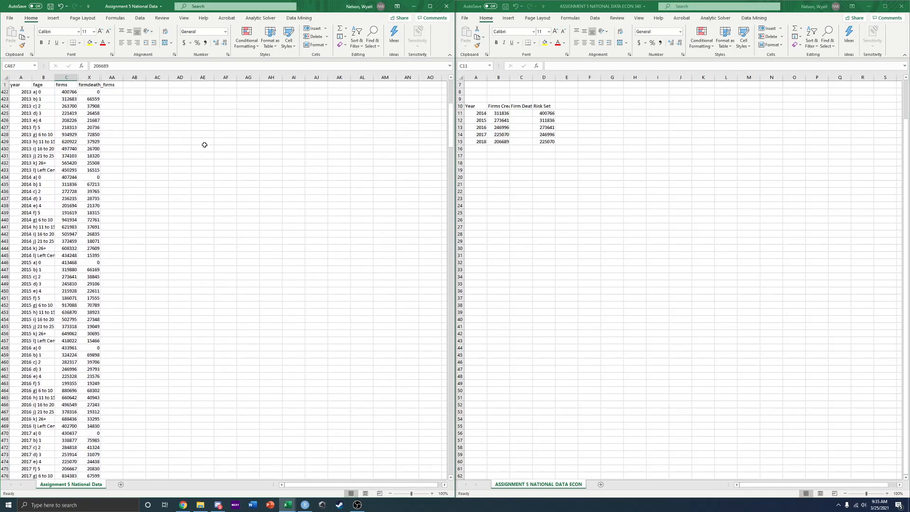
pyautogui.click(85, 141)
pyautogui.click(86, 133)
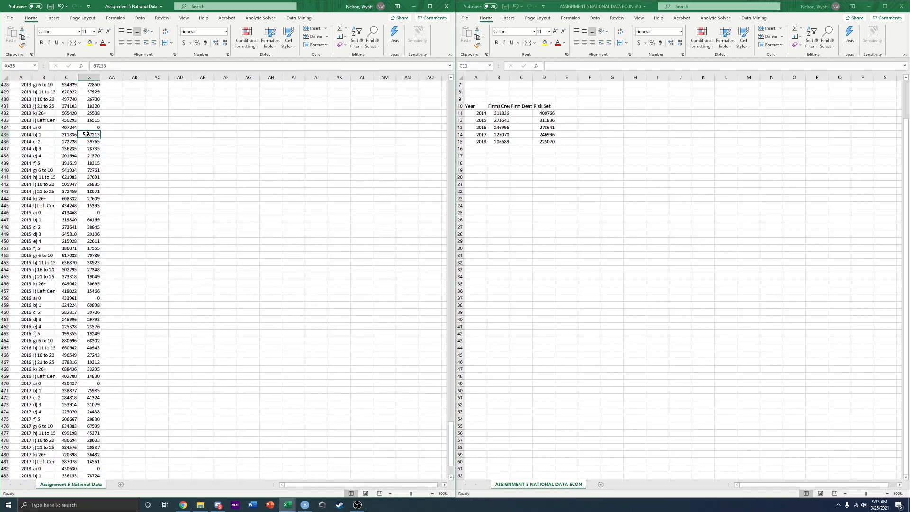
pyautogui.hotkey('ctrl', 'c')
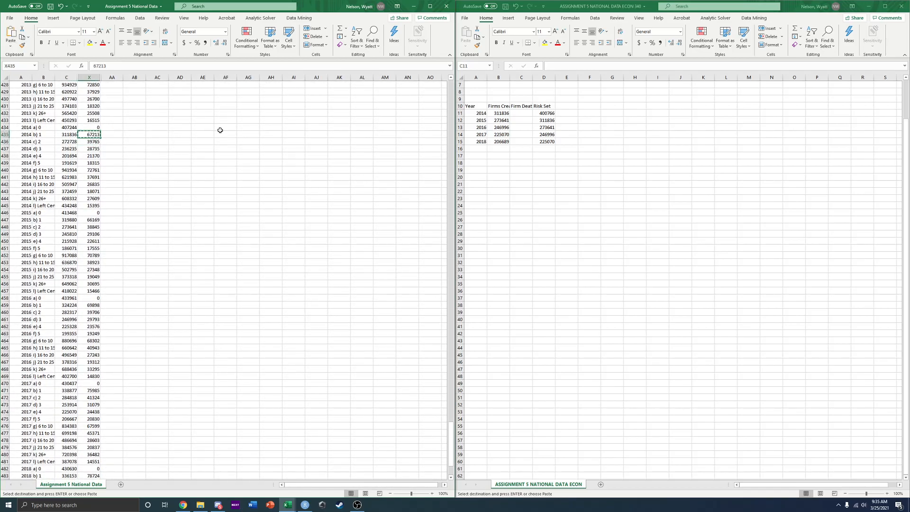
pyautogui.click(521, 113)
pyautogui.hotkey('ctrl', 'v')
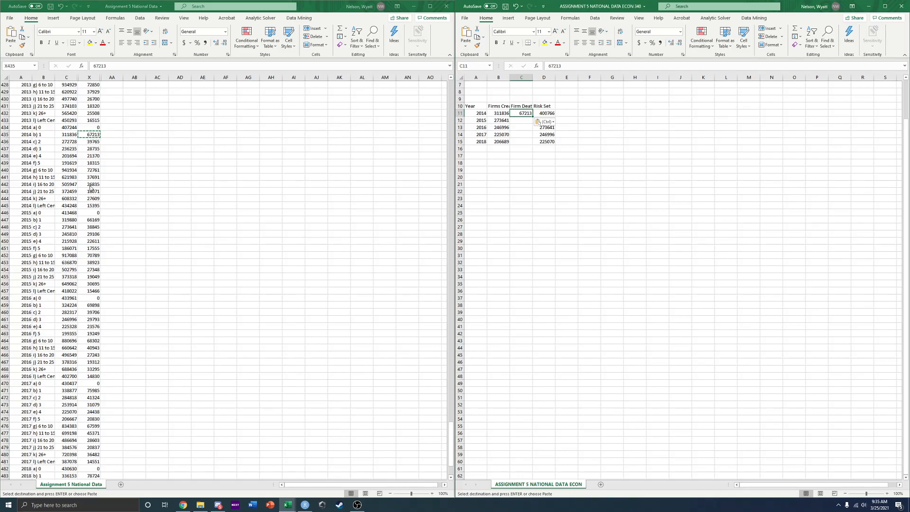
# - Copy the national firm deaths value 38845 for 2015, age 2, into the 2015 firm deaths cell, C12
pyautogui.click(92, 227)
pyautogui.hotkey('ctrl', 'c')
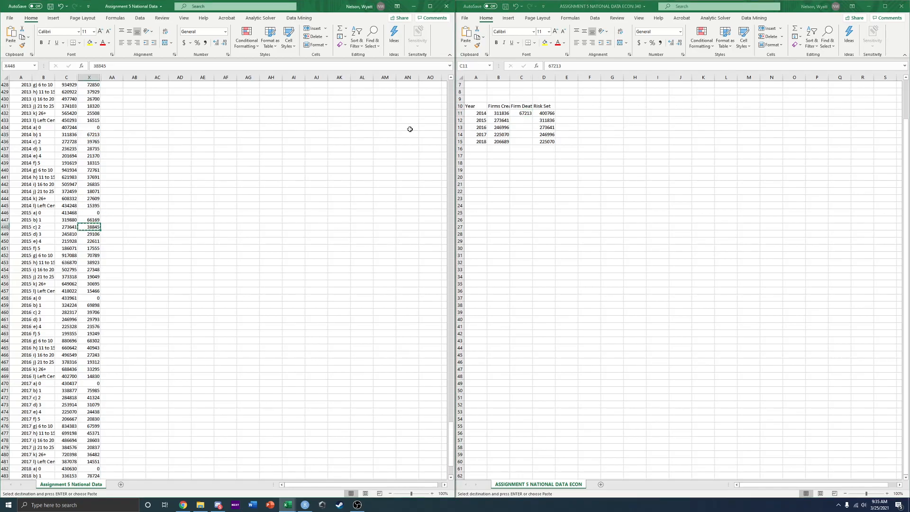
pyautogui.click(521, 120)
pyautogui.hotkey('ctrl', 'v')
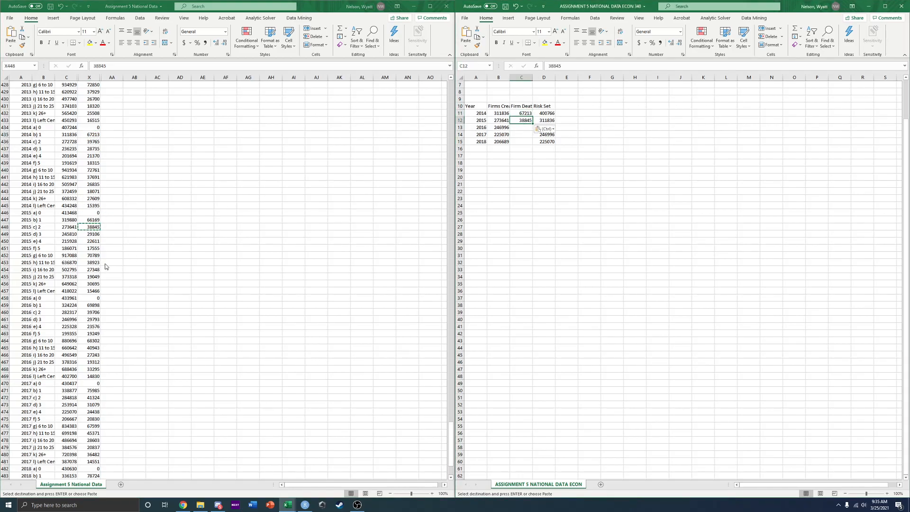
# - Copy the national firm deaths value 29793 for 2016, age 3, into the 2016 firm deaths cell, C13
pyautogui.click(79, 263)
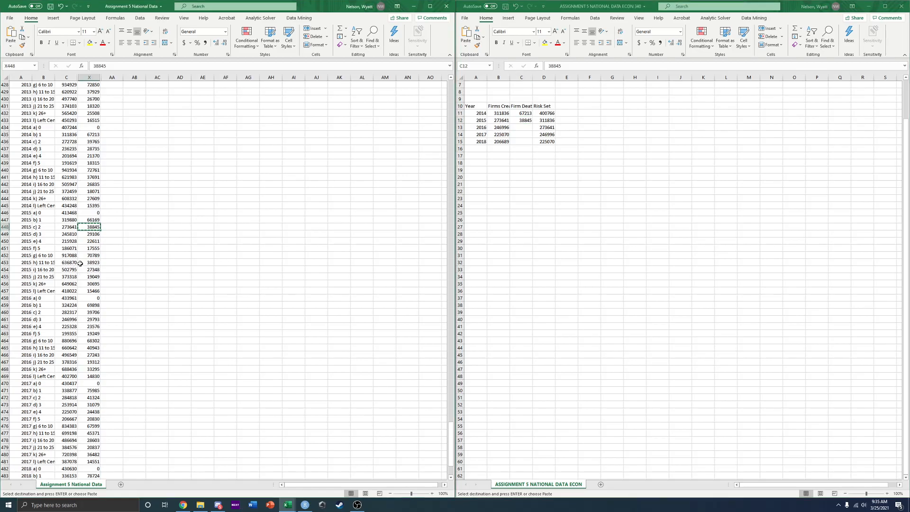
pyautogui.click(85, 320)
pyautogui.hotkey('ctrl', 'c')
pyautogui.click(530, 128)
pyautogui.hotkey('ctrl', 'v')
# - Copy the national firm deaths value 24438 for 2017, age 4, into the 2017 firm deaths cell, C14
pyautogui.click(84, 412)
pyautogui.hotkey('ctrl', 'c')
pyautogui.click(528, 134)
pyautogui.click(529, 135)
pyautogui.hotkey('ctrl', 'v')
# - Copy the national firm deaths value 21506 for 2018, age 5, into the 2018 firm deaths cell, C15
pyautogui.scroll(-2, 78, 455)
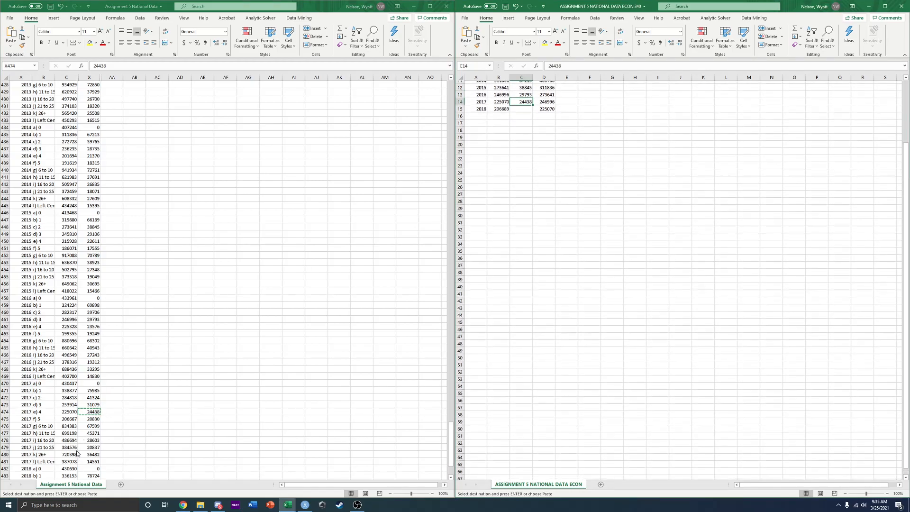
pyautogui.scroll(2, 94, 434)
pyautogui.click(94, 434)
pyautogui.scroll(-3, 93, 437)
pyautogui.click(94, 440)
pyautogui.hotkey('ctrl', 'c')
pyautogui.doubleClick(524, 141)
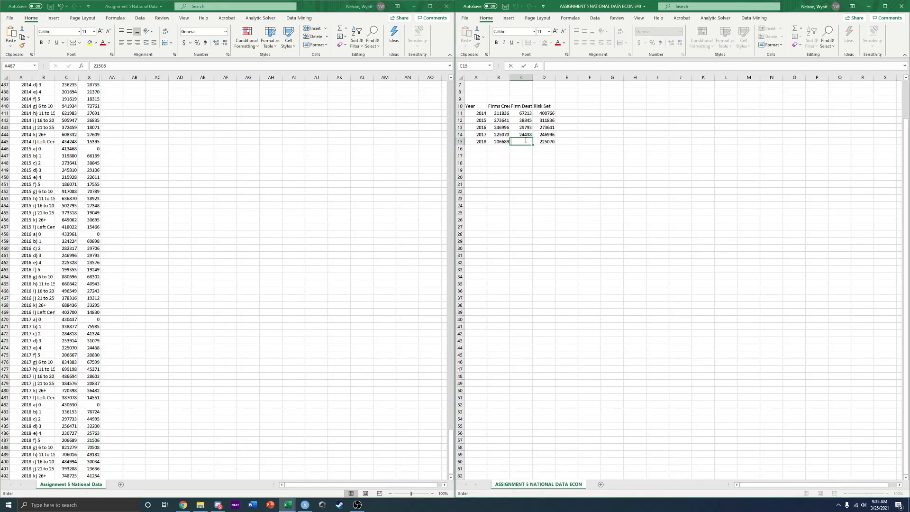
pyautogui.press('Return')
pyautogui.click(523, 142)
pyautogui.hotkey('ctrl', 'c')
pyautogui.click(145, 377)
pyautogui.hotkey('ctrl', 'c')
pyautogui.click(522, 141)
pyautogui.hotkey('ctrl', 'v')
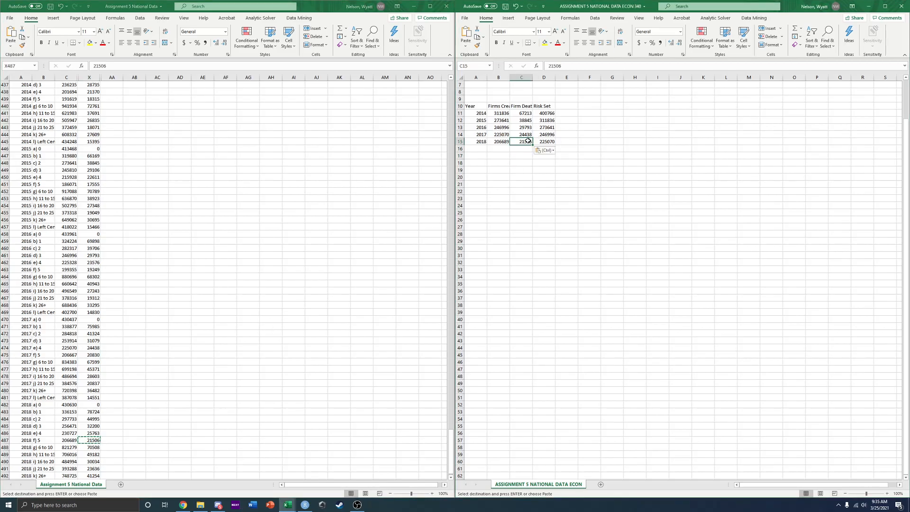
pyautogui.click(543, 184)
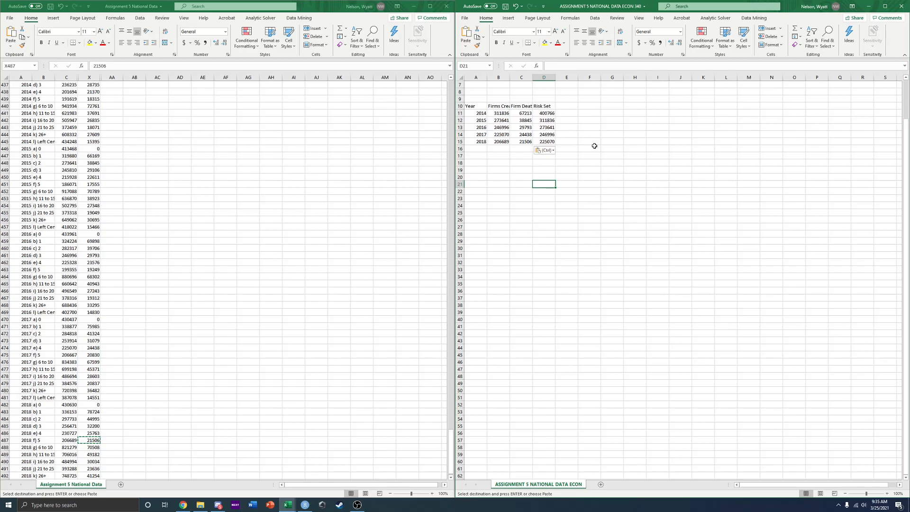
# - Delete the rebuilt duplicate table in A10:D15 below the original national table and save the workbook
pyautogui.scroll(1, 560, 140)
pyautogui.scroll(2, 560, 141)
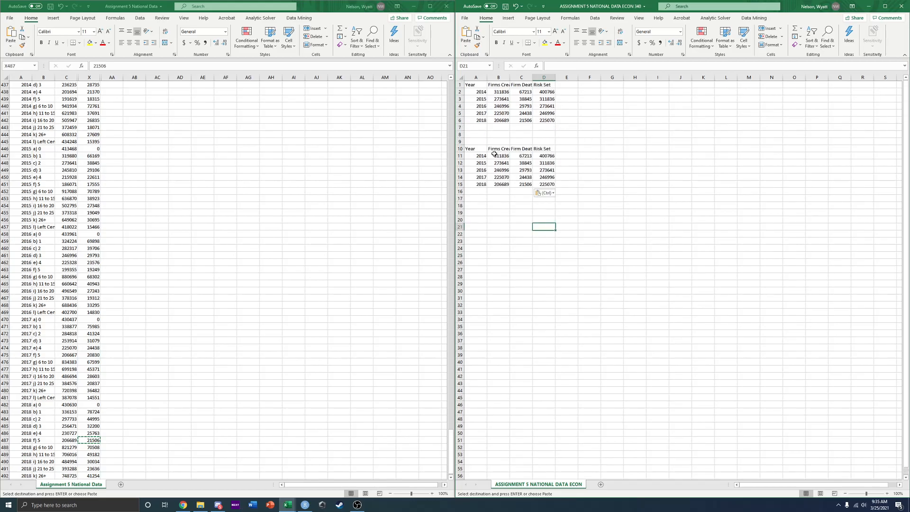
pyautogui.moveTo(478, 149); pyautogui.dragTo(544, 185)
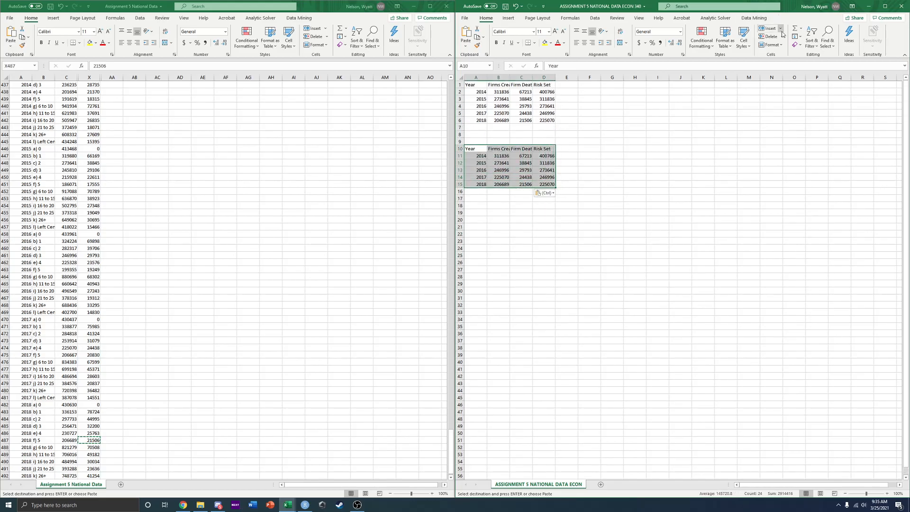
pyautogui.click(771, 37)
pyautogui.click(545, 134)
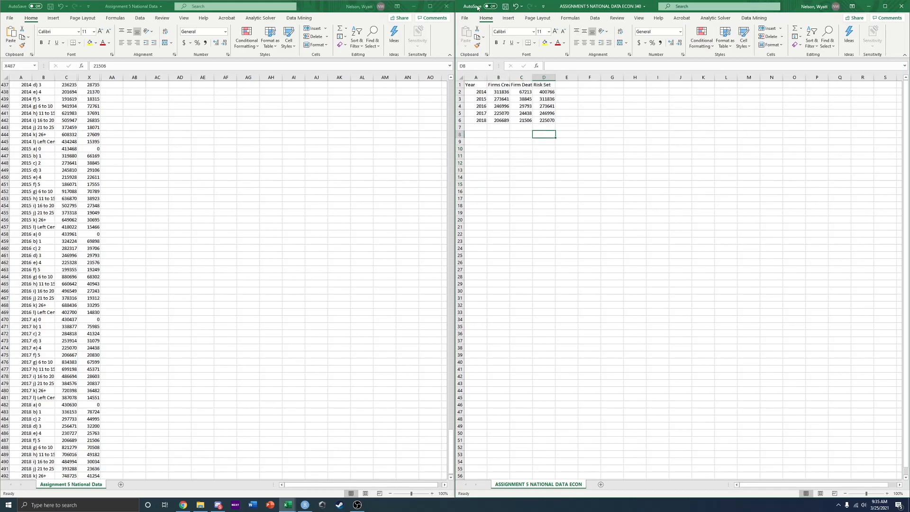
pyautogui.click(505, 7)
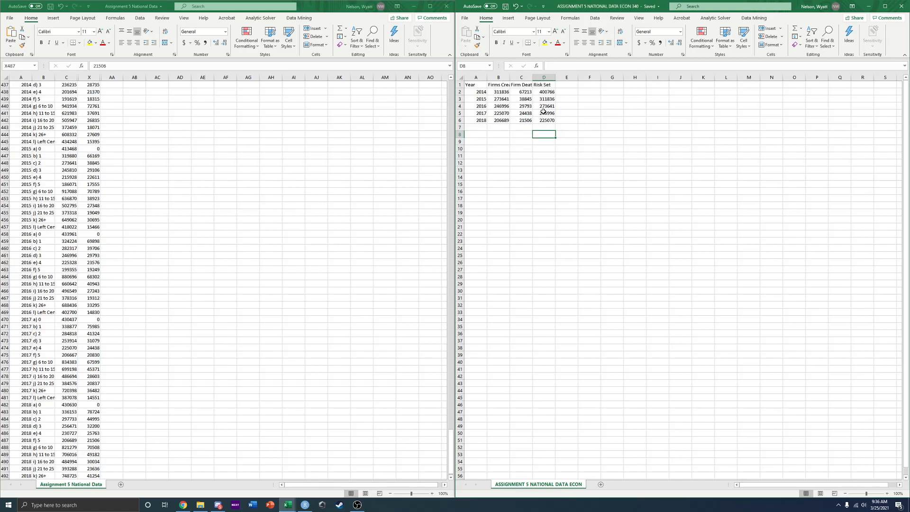
# - Close the condensed national workbook and the full Assignment 5 National Data.csv file, discarding the full file's changes
pyautogui.click(901, 7)
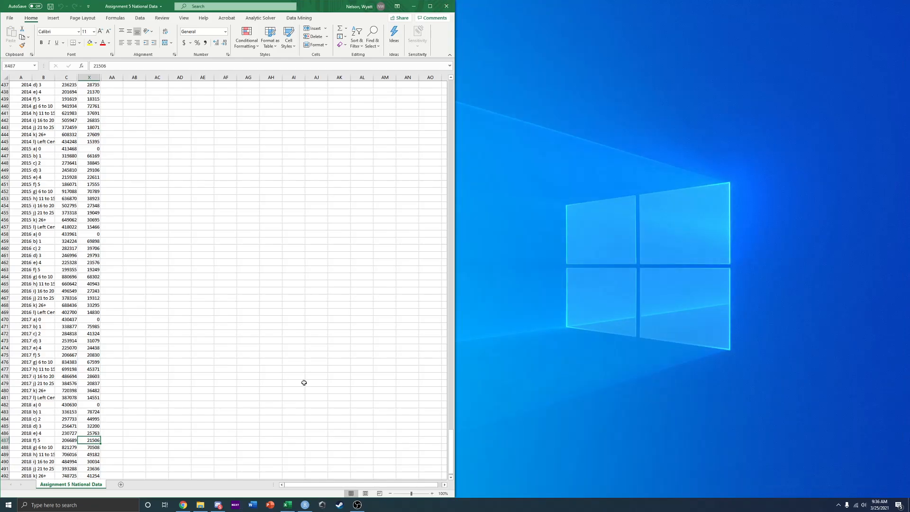
pyautogui.moveTo(216, 507)
pyautogui.click(446, 6)
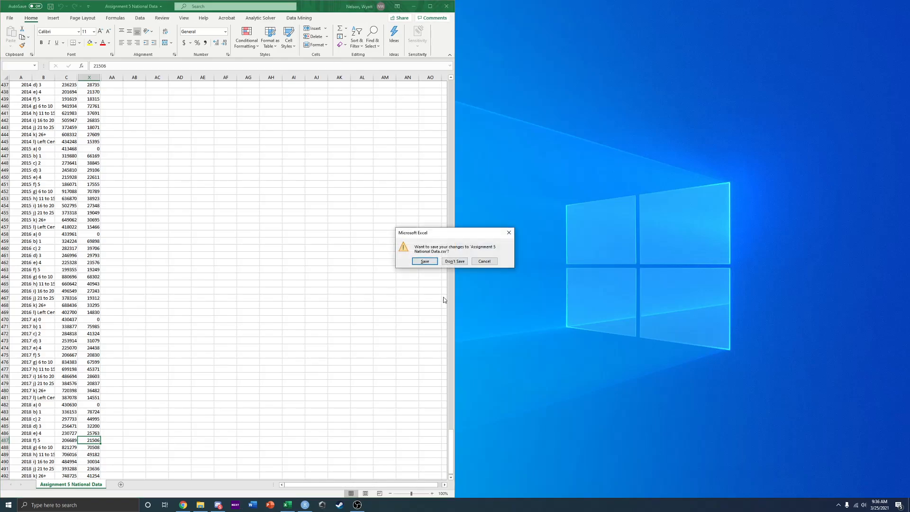
pyautogui.click(455, 261)
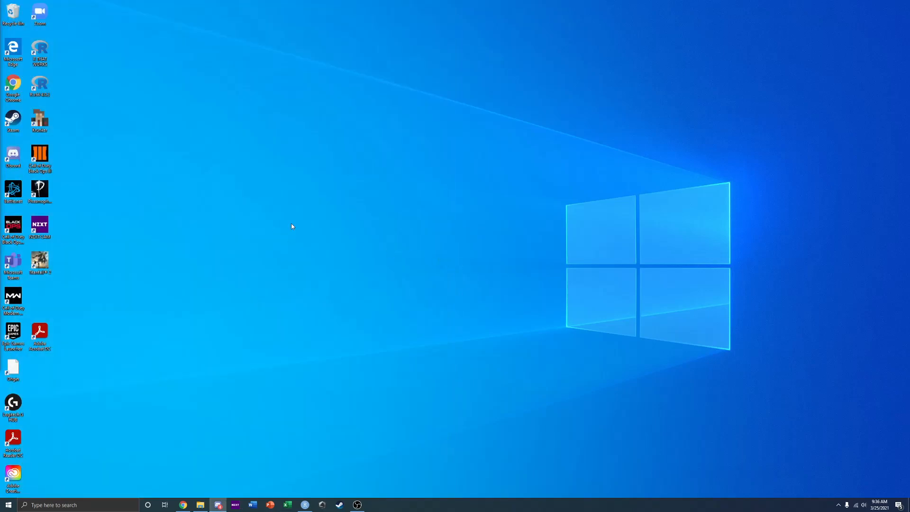